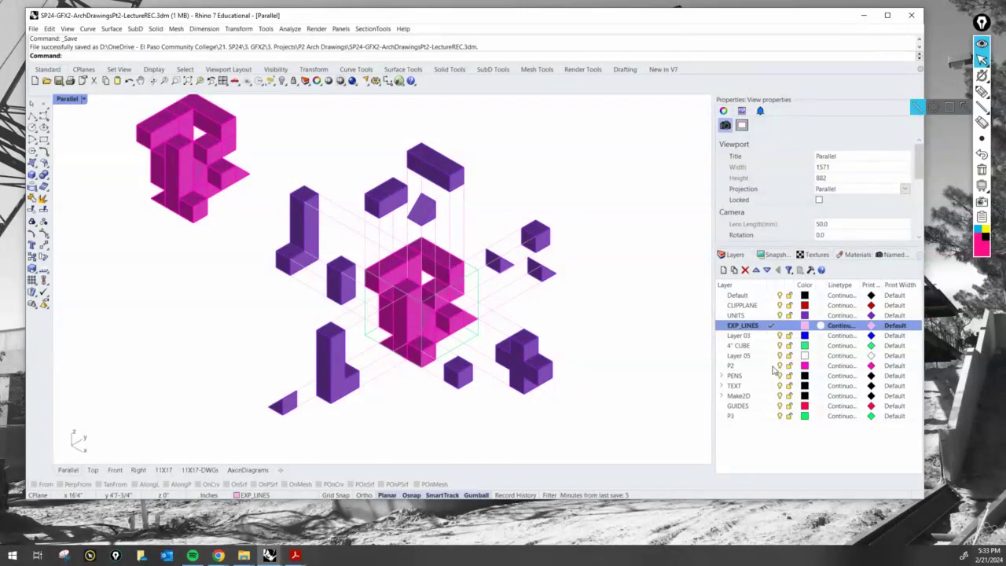
Make the P2 layer current and hide the UNITS and EXP_LINES layers
click(772, 366)
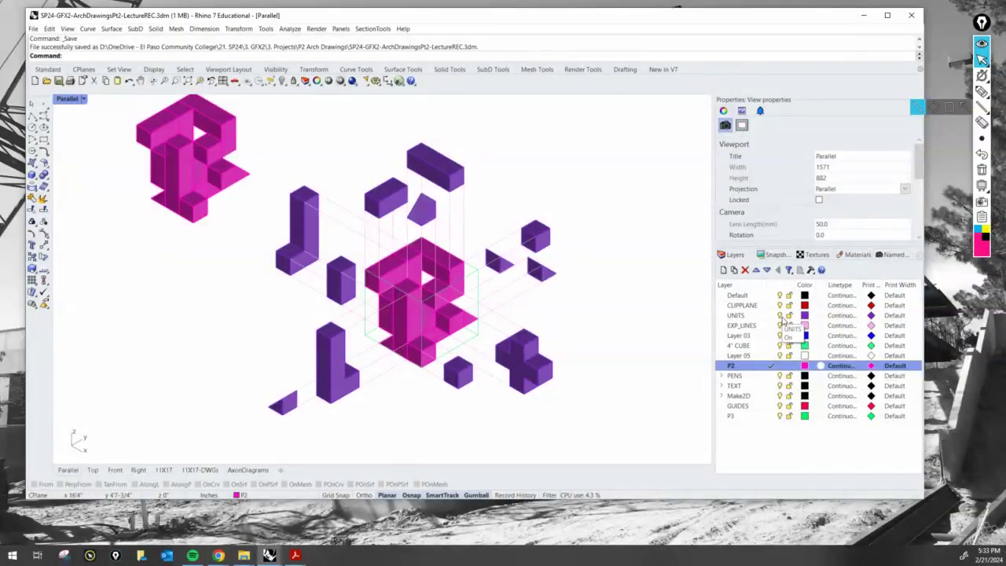
click(780, 316)
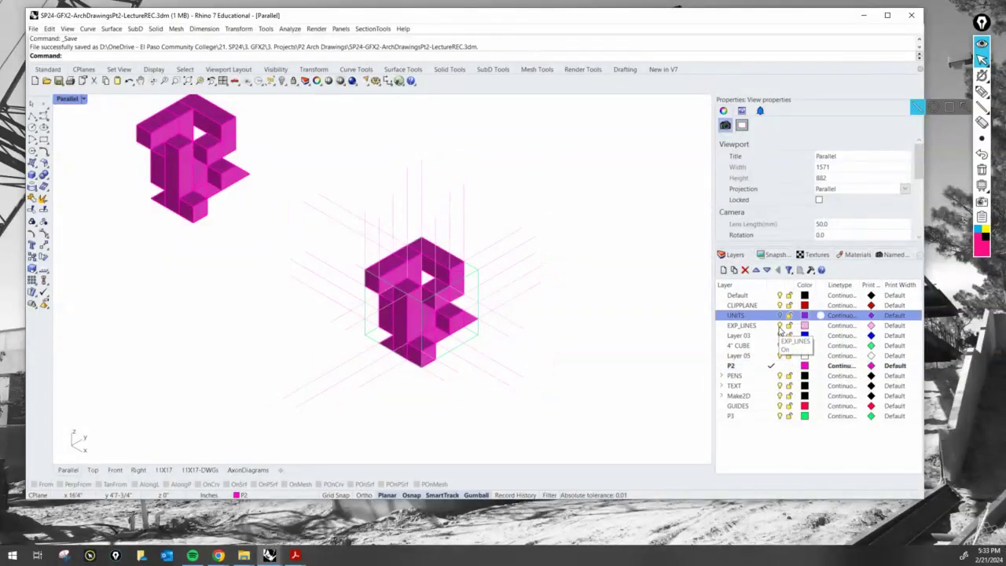
click(779, 326)
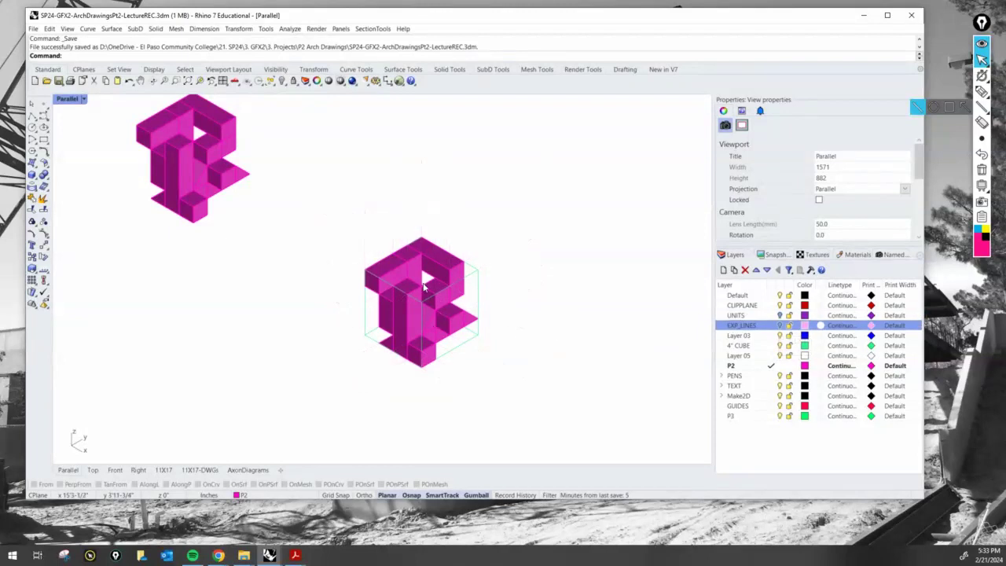
Set the Parallel viewport to the SE isometric view and zoom to the pink model with its 4" cube
drag(507, 381, 331, 205)
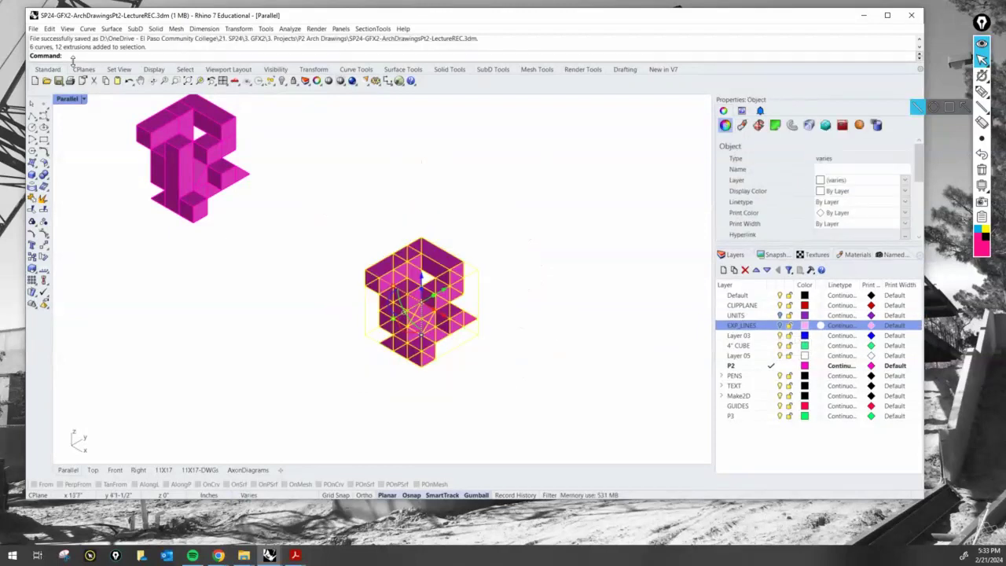
click(83, 99)
mouse_move(149, 329)
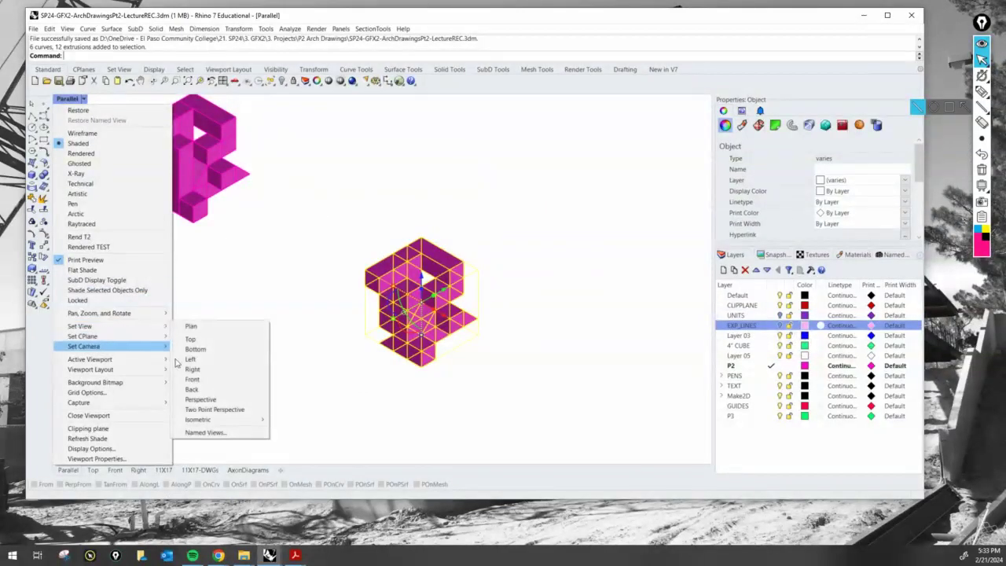
mouse_move(210, 419)
click(288, 446)
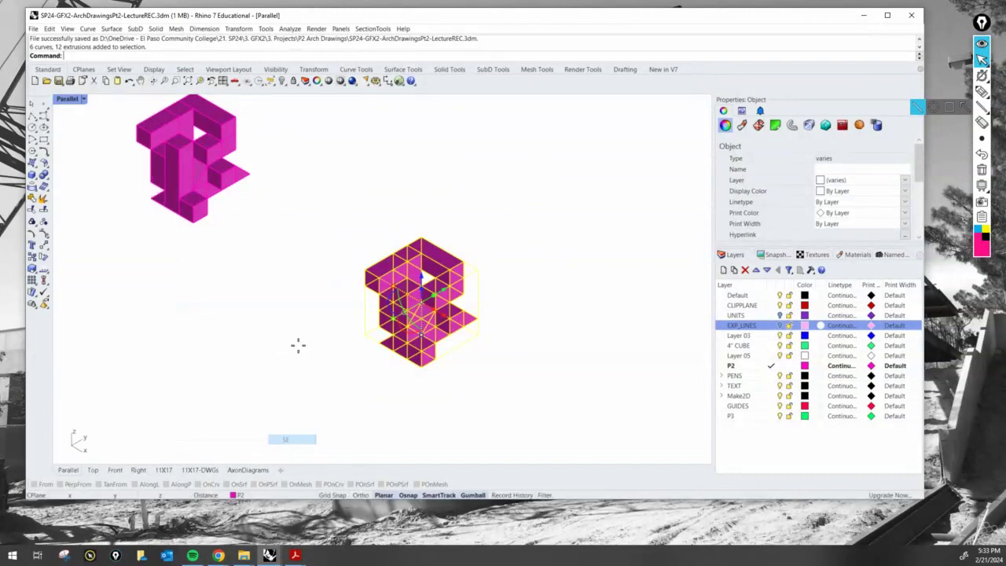
click(193, 81)
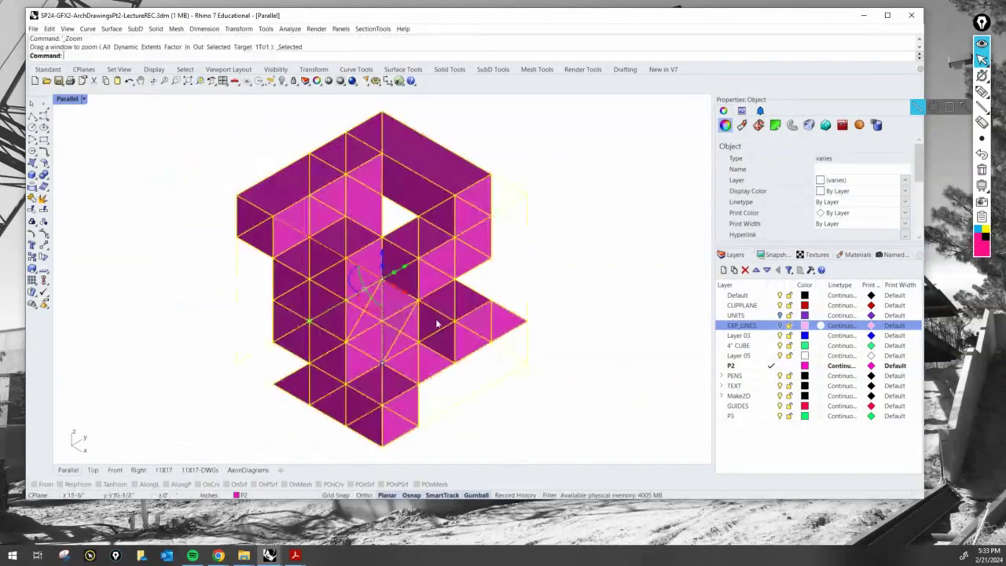
click(571, 372)
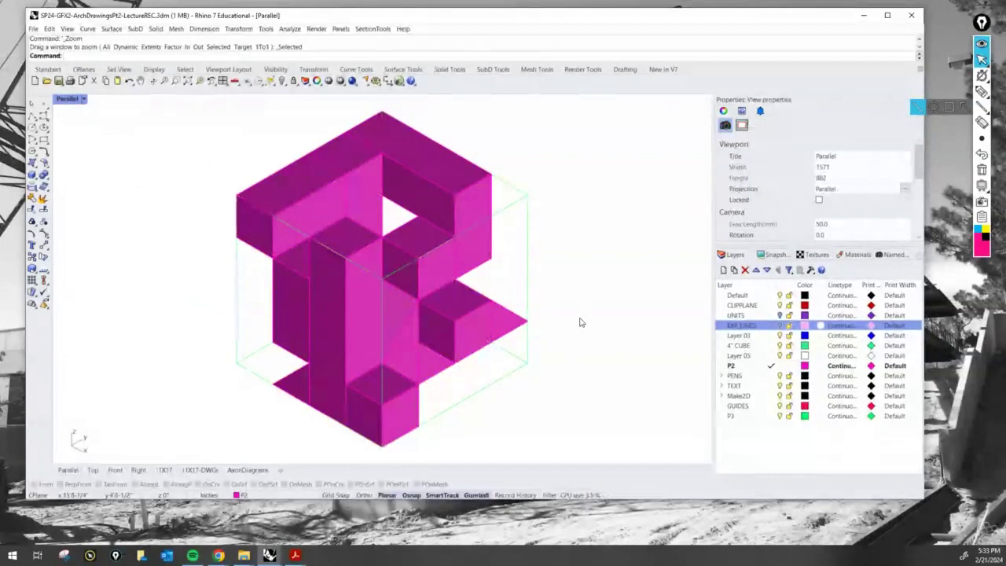
Create a Make2D drawing of the model and its cube from the current view, maintaining source layers, and move it beyond the row of models
text(Make2D)
key(Return)
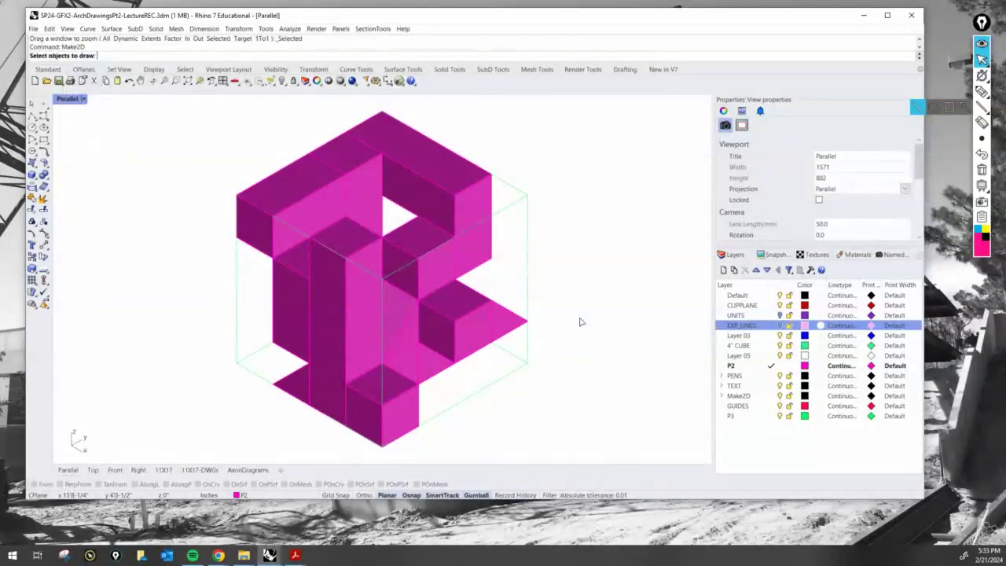
drag(549, 447, 176, 112)
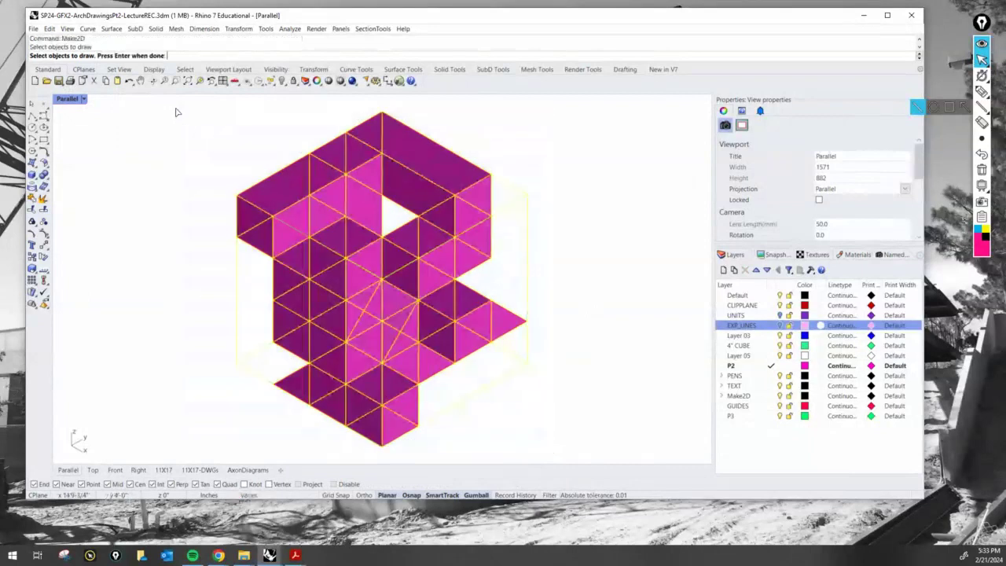
key(Return)
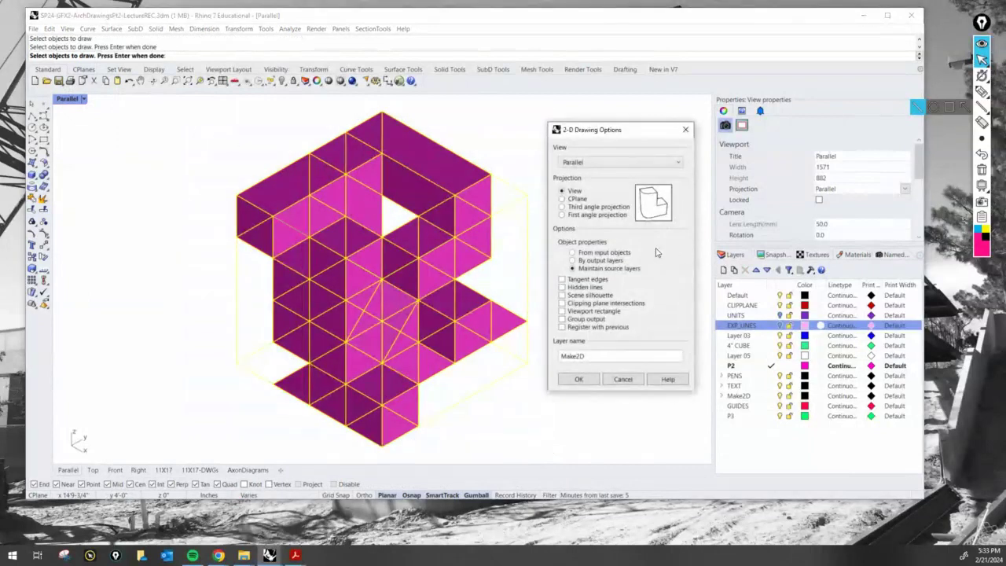
click(578, 378)
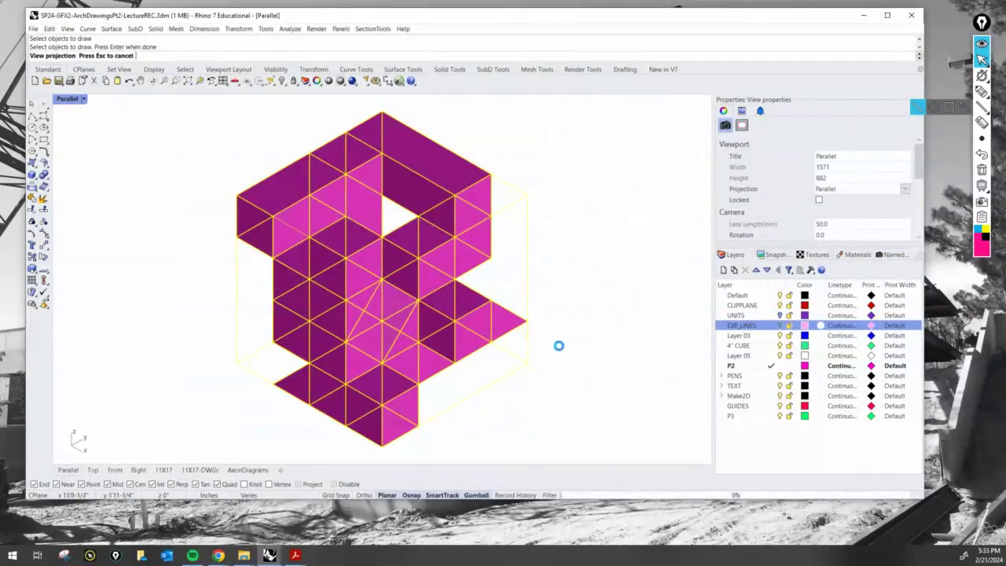
scroll(561, 349, down, 6)
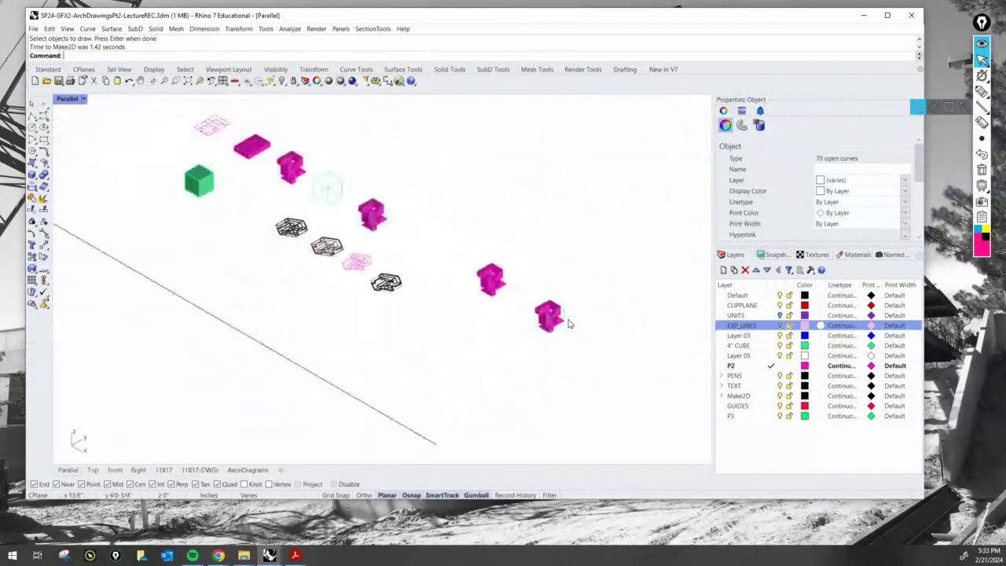
drag(280, 214, 611, 371)
Turn on the UNITS and EXP_LINES layers, make UNITS current, and hide the P2 and 4" CUBE layers around the exploded model
drag(580, 335, 553, 305)
click(199, 81)
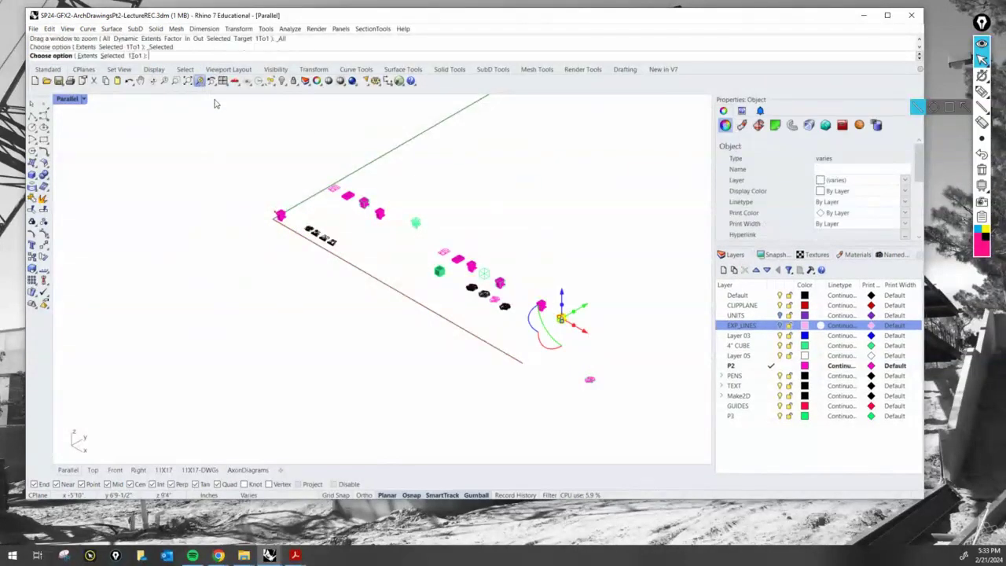
click(617, 300)
scroll(593, 318, down, 8)
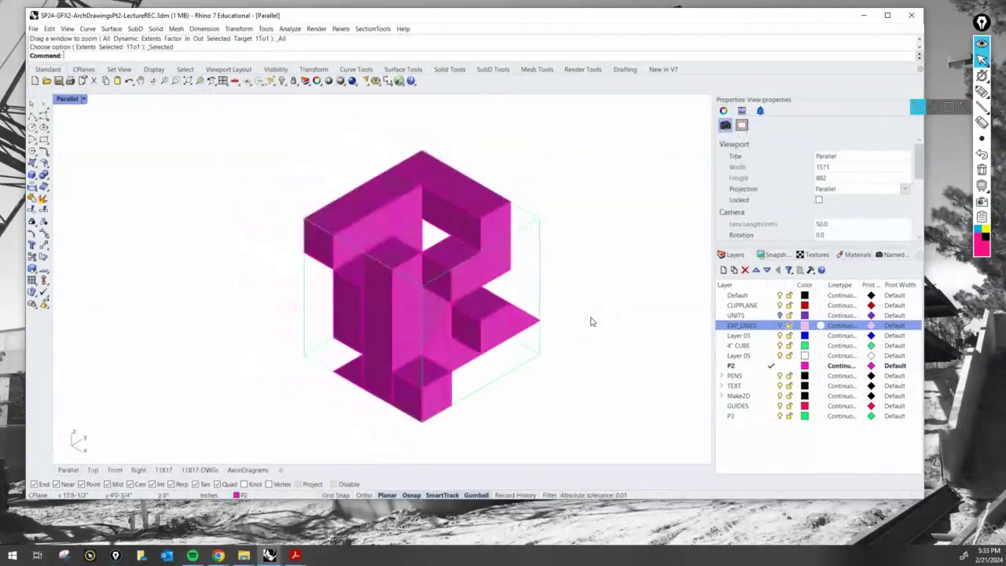
right_drag(603, 323, 567, 326)
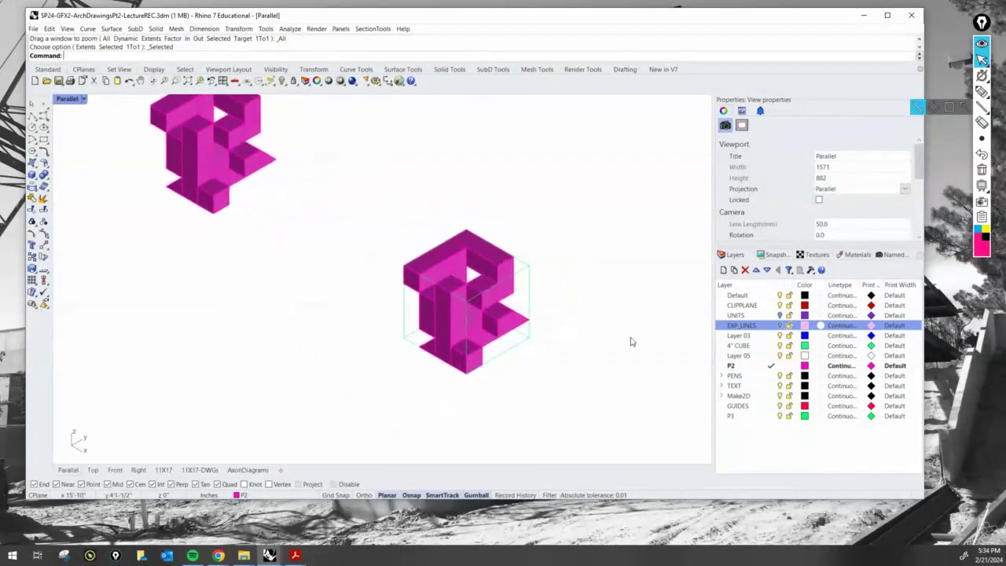
click(781, 315)
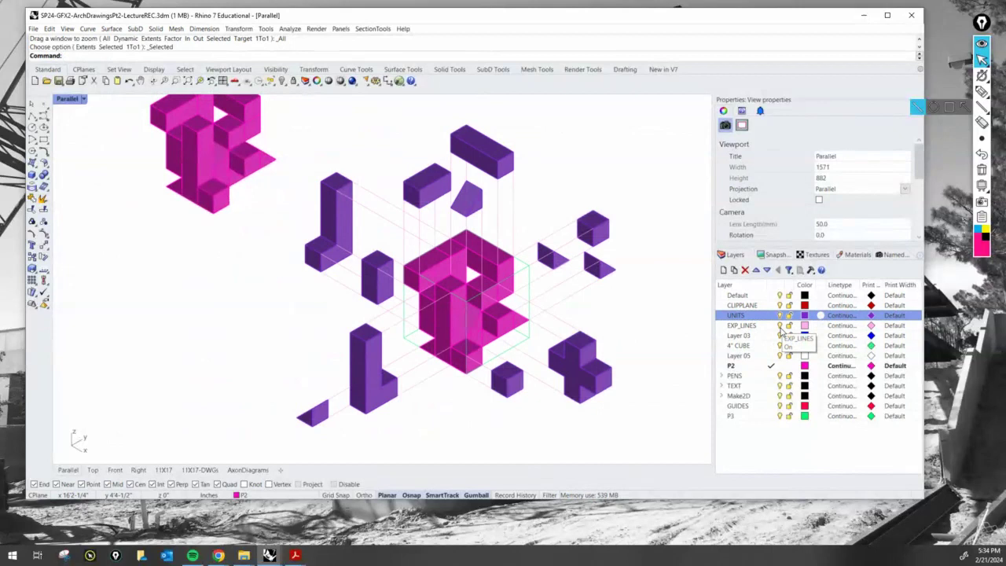
click(771, 315)
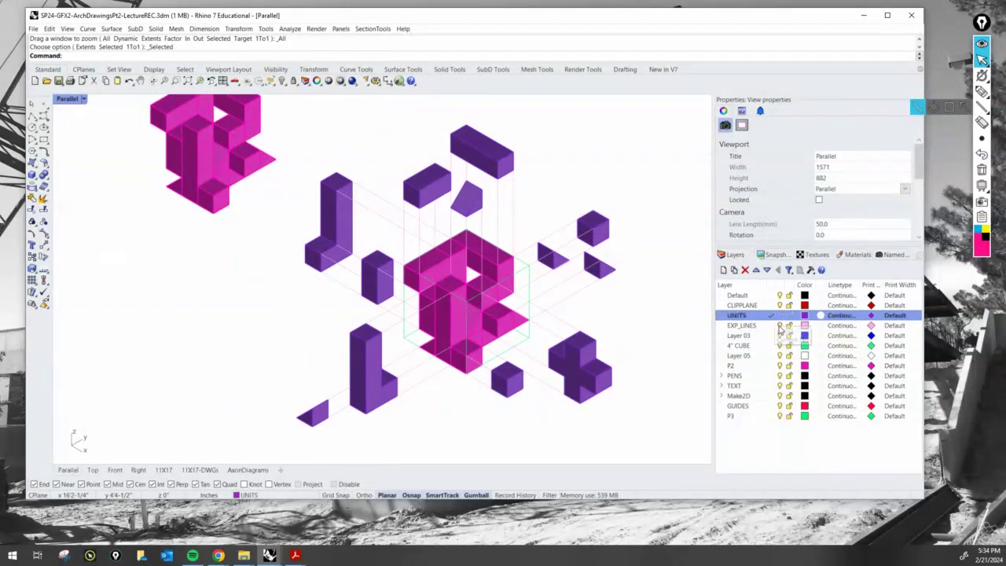
click(780, 365)
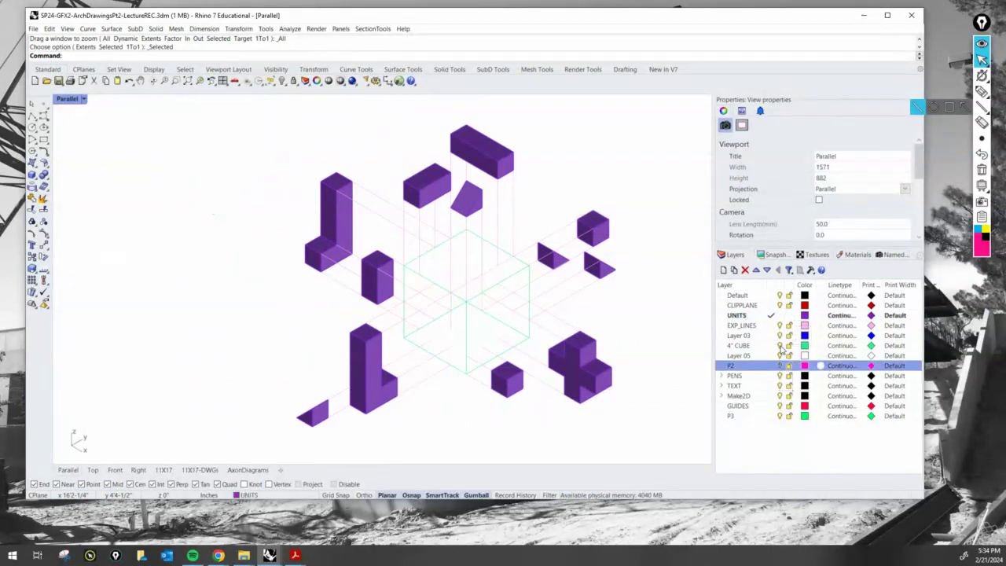
click(779, 346)
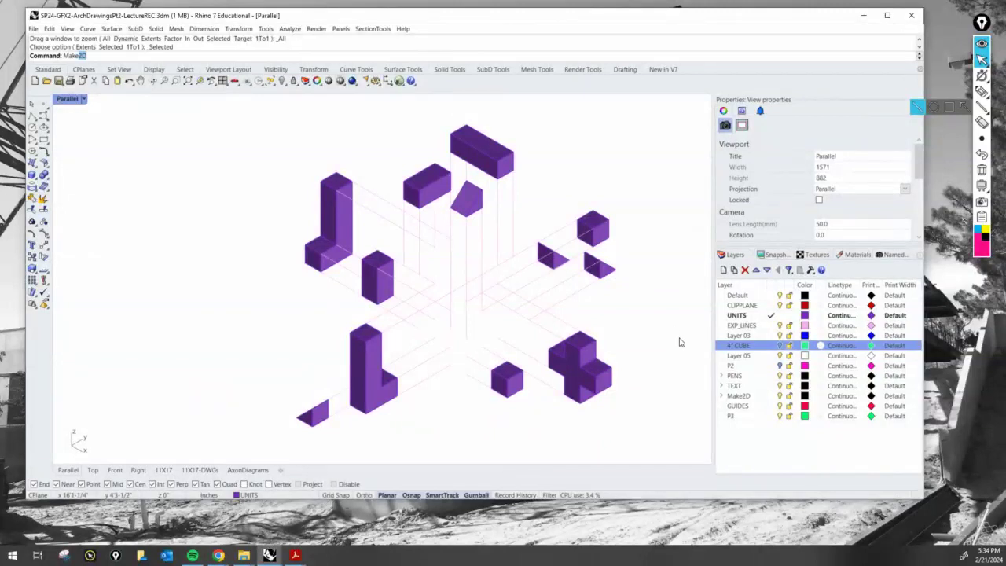
Create a Make2D drawing of the exploded units and explosion lines from the current view, maintaining source layers
key(Return)
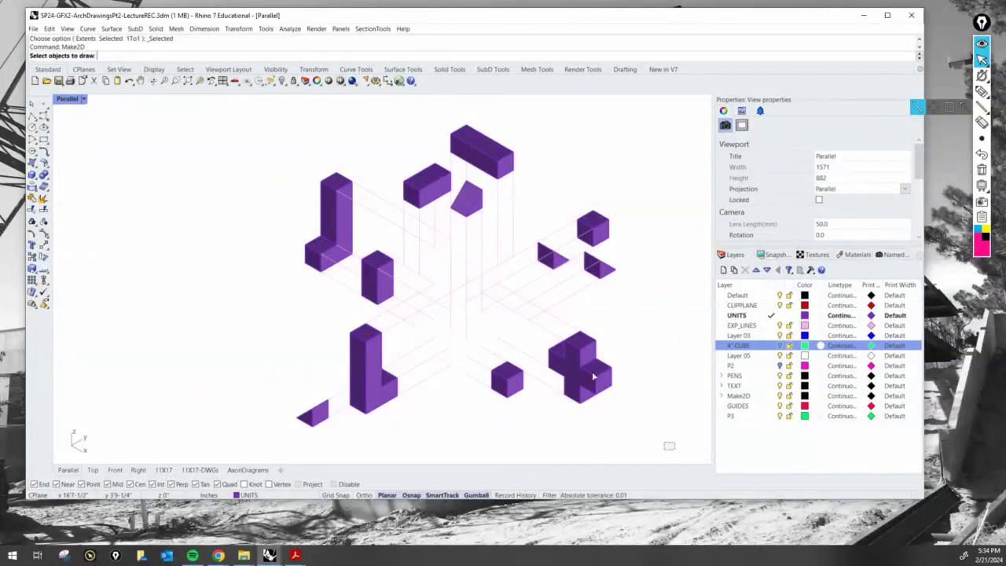
mouse_move(674, 449)
mouse_down()
mouse_move(234, 141)
mouse_move(214, 102)
mouse_up()
key(Return)
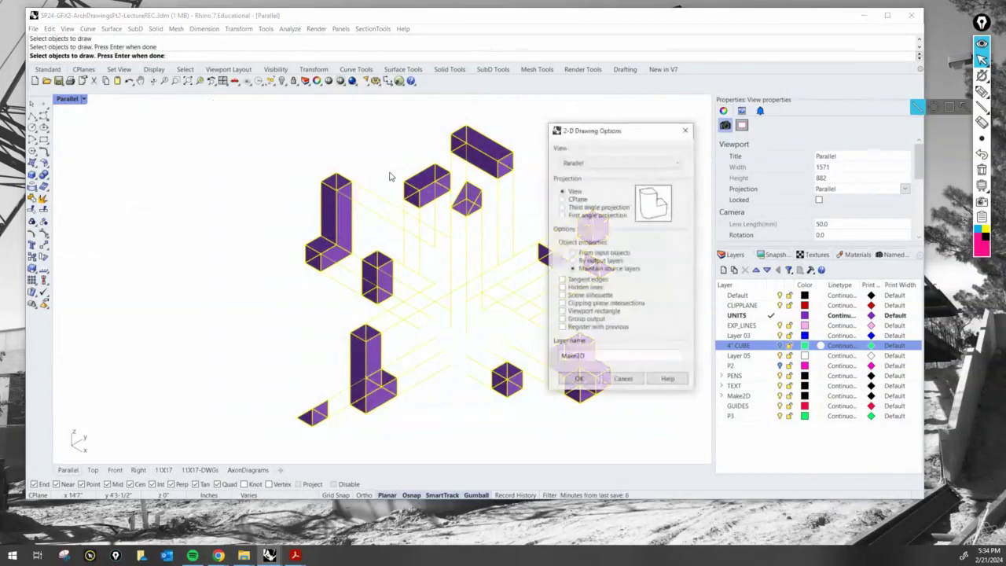
click(578, 380)
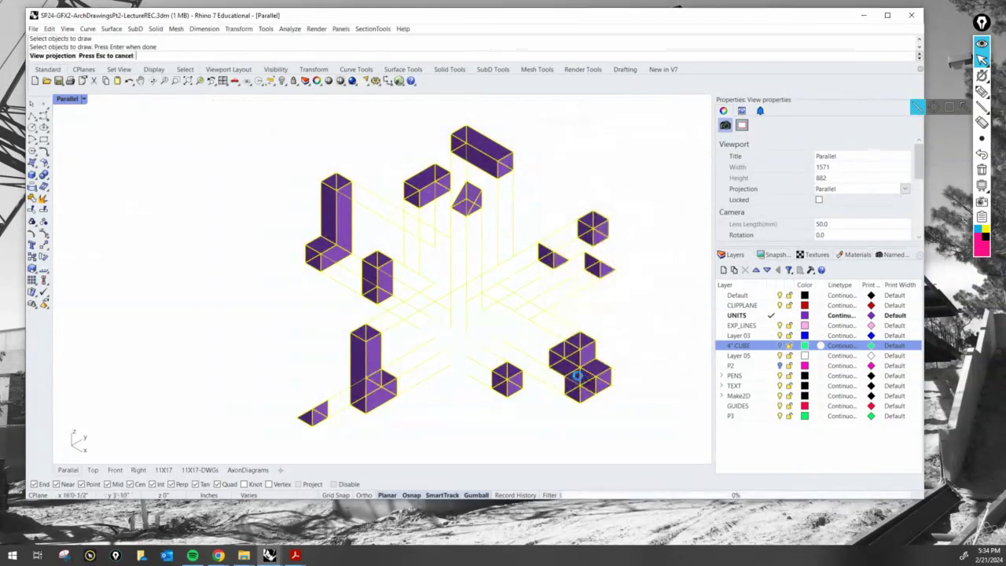
Move the exploded-units linework away from the origin and place it beside the linework of the assembled model
double_click(67, 99)
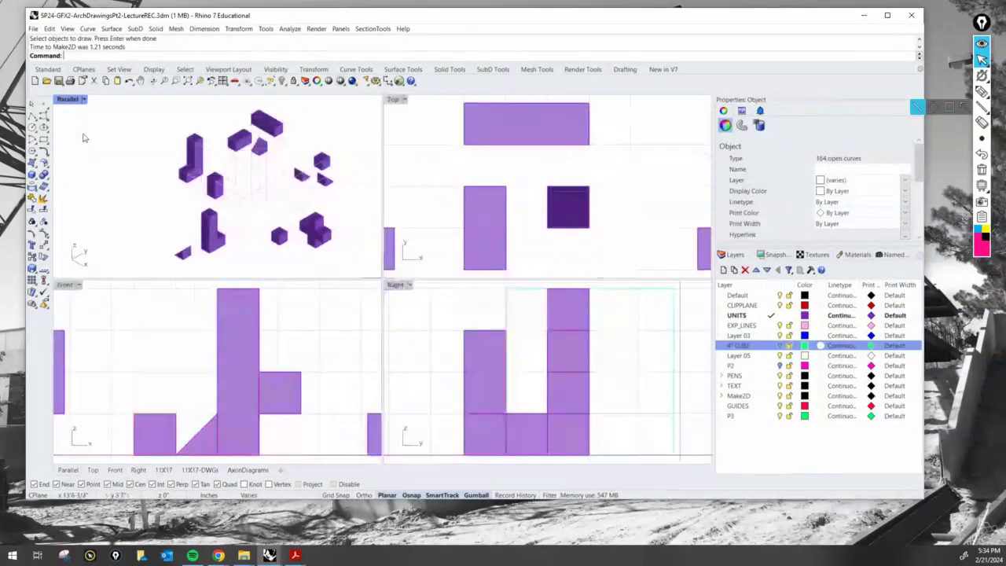
double_click(69, 99)
scroll(173, 198, down, 5)
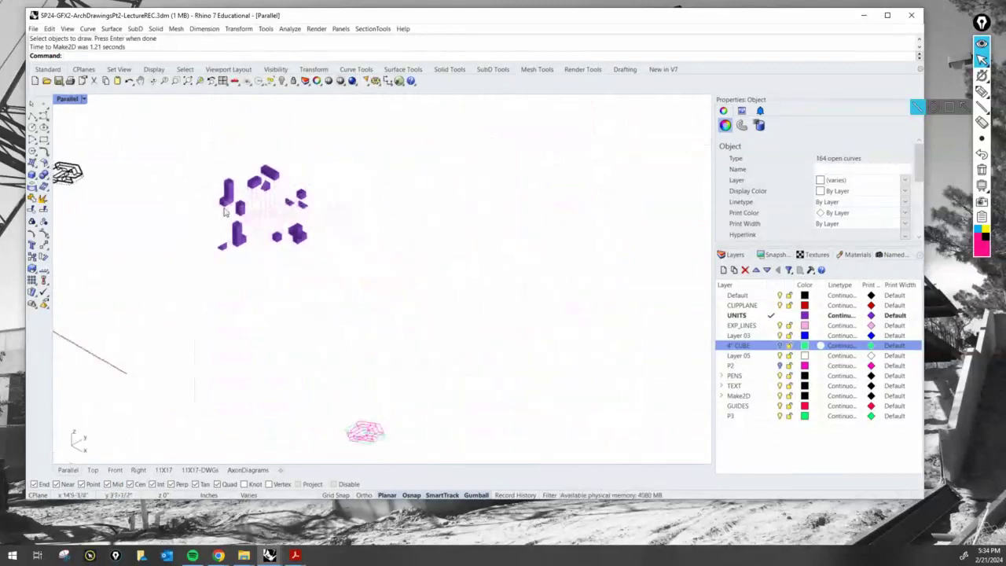
scroll(167, 194, up, 4)
scroll(166, 194, up, 2)
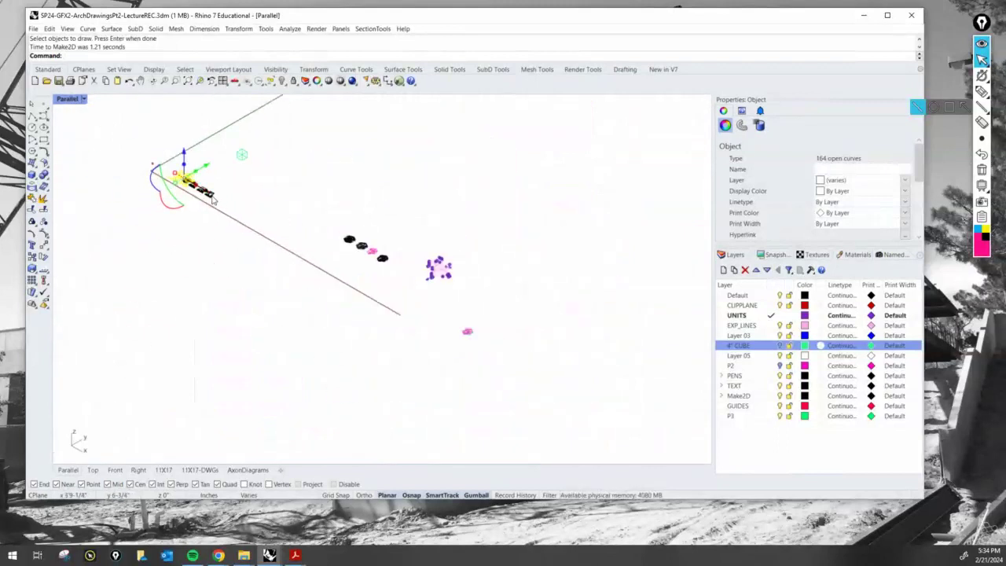
drag(208, 197, 460, 344)
scroll(444, 322, up, 5)
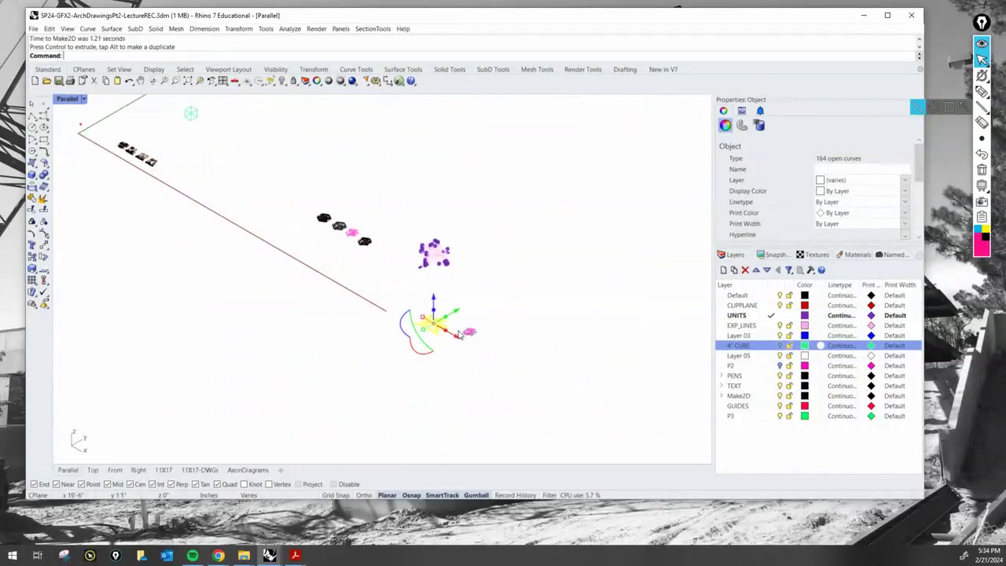
drag(407, 312, 457, 297)
Turn the P2 and 4" CUBE layers back on
scroll(483, 273, down, 3)
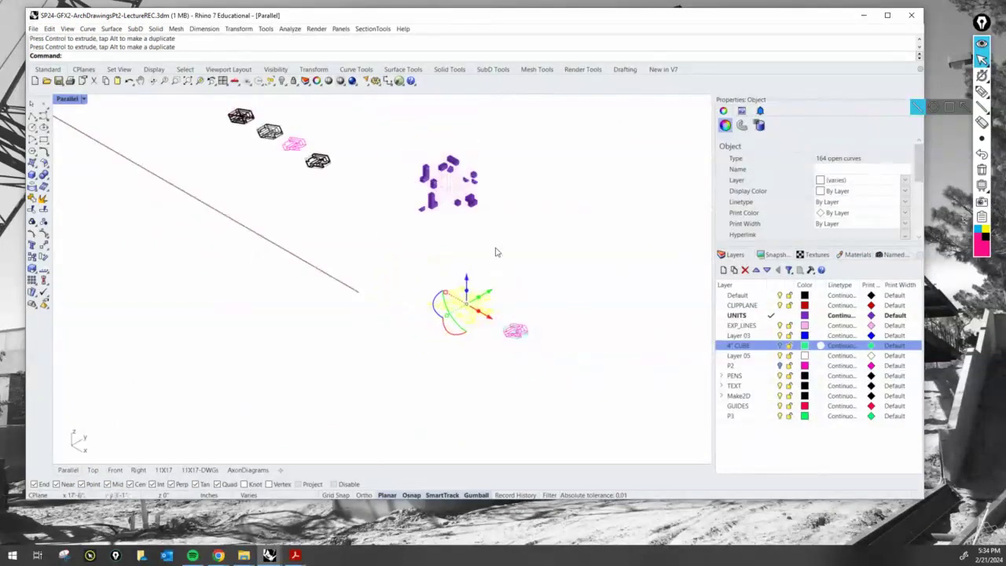
scroll(489, 168, up, 3)
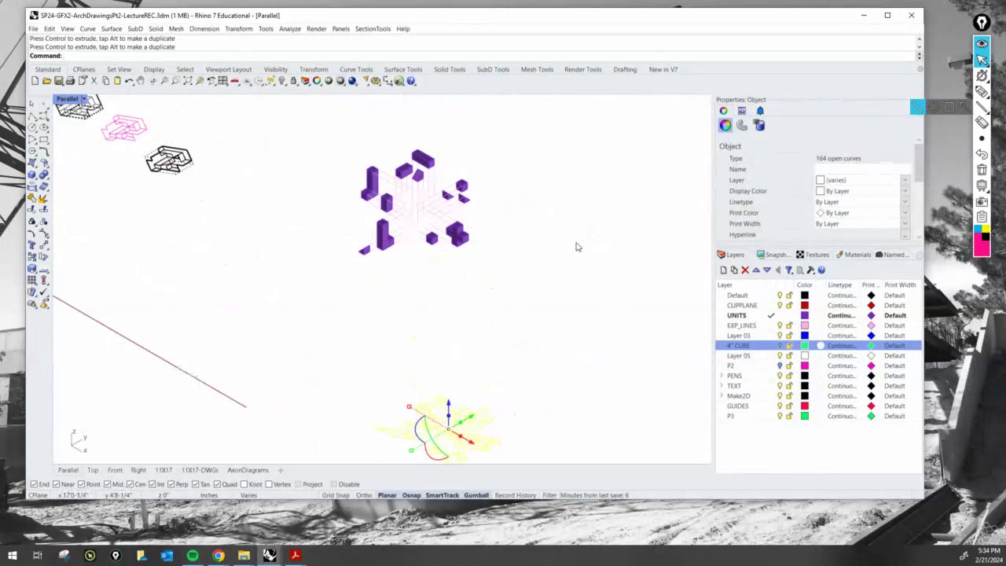
scroll(576, 246, up, 2)
click(780, 365)
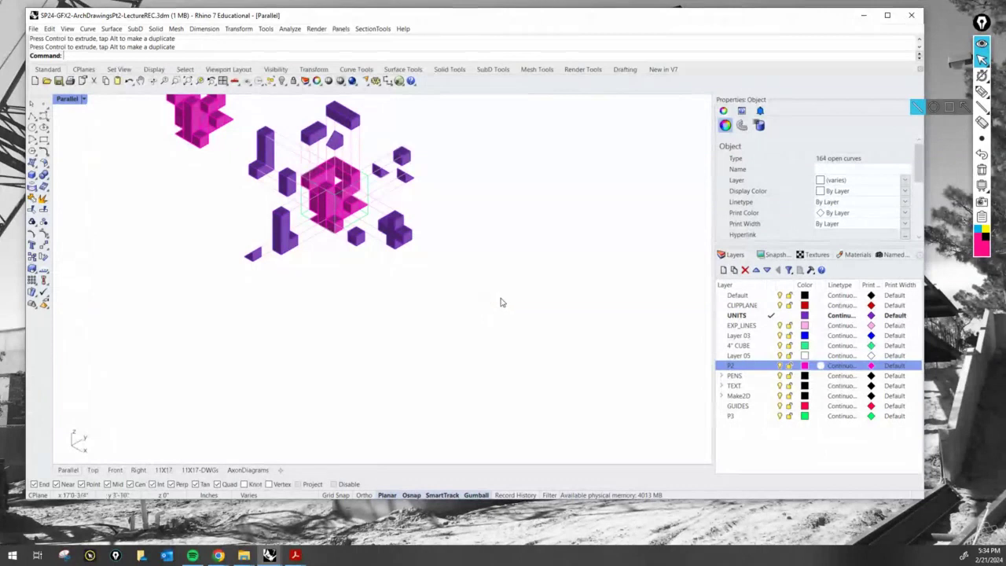
scroll(494, 294, down, 2)
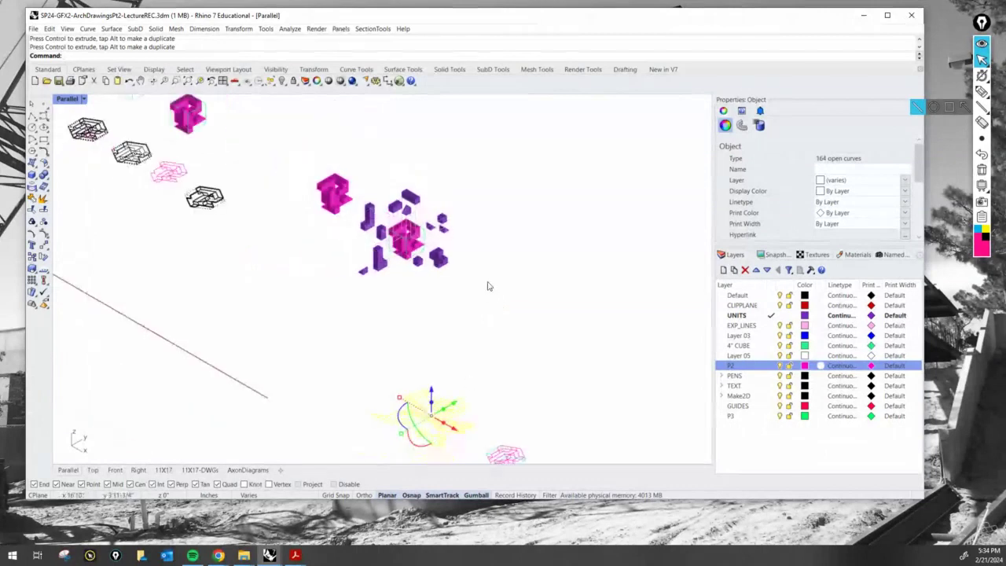
Maximize the Top viewport, frame the two new Make2D drawings side by side, and clear the selection
double_click(69, 99)
double_click(69, 99)
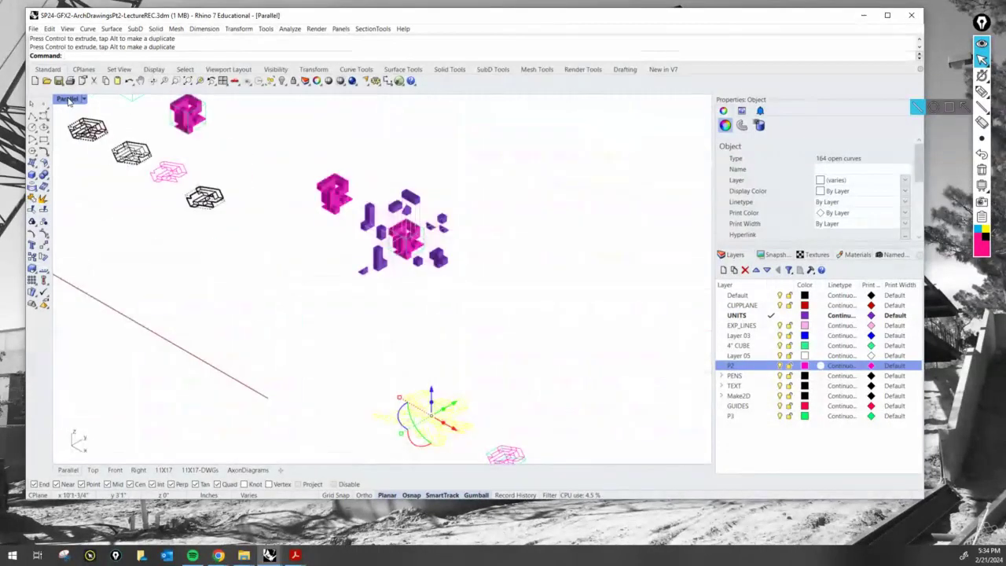
double_click(69, 100)
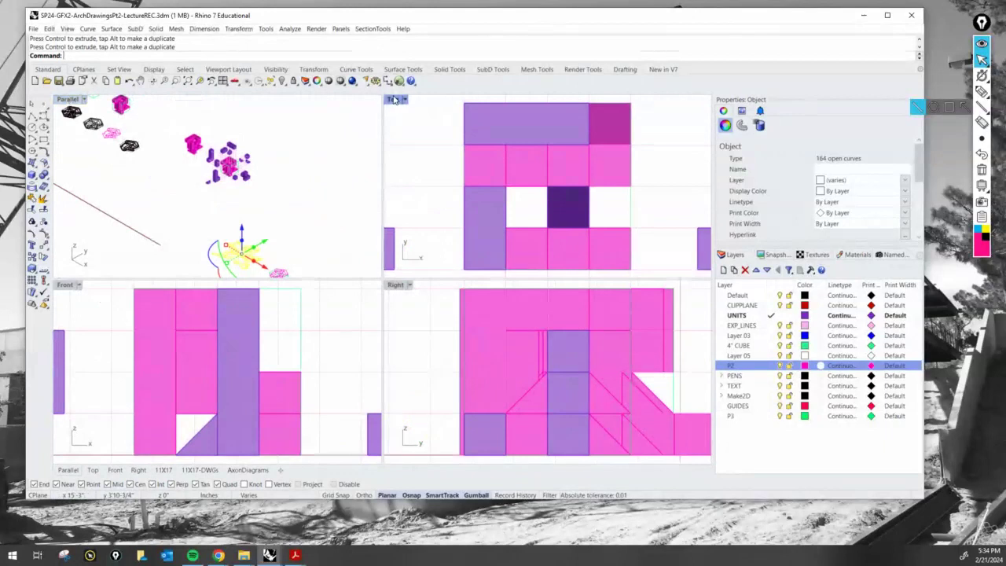
double_click(395, 99)
scroll(377, 346, down, 4)
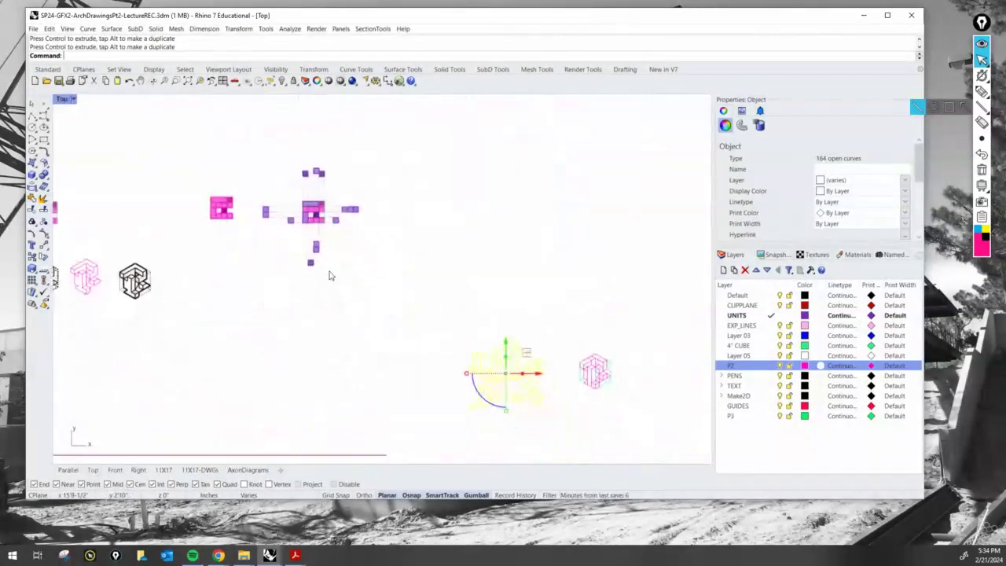
scroll(590, 352, up, 5)
click(485, 323)
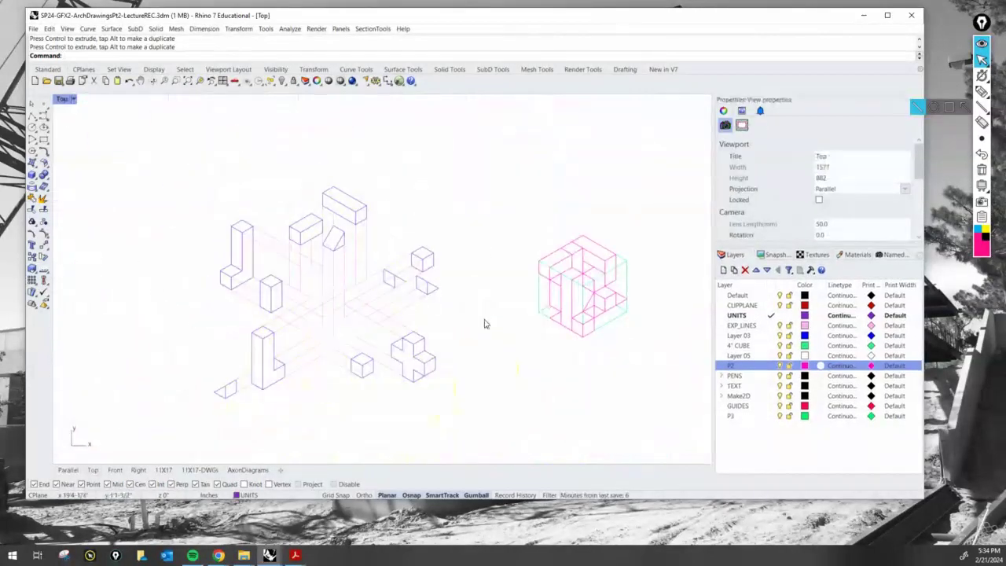
Copy both the exploded and the assembled Make2D drawings straight down to an empty area below the originals
scroll(484, 323, up, 2)
right_drag(482, 332, 487, 359)
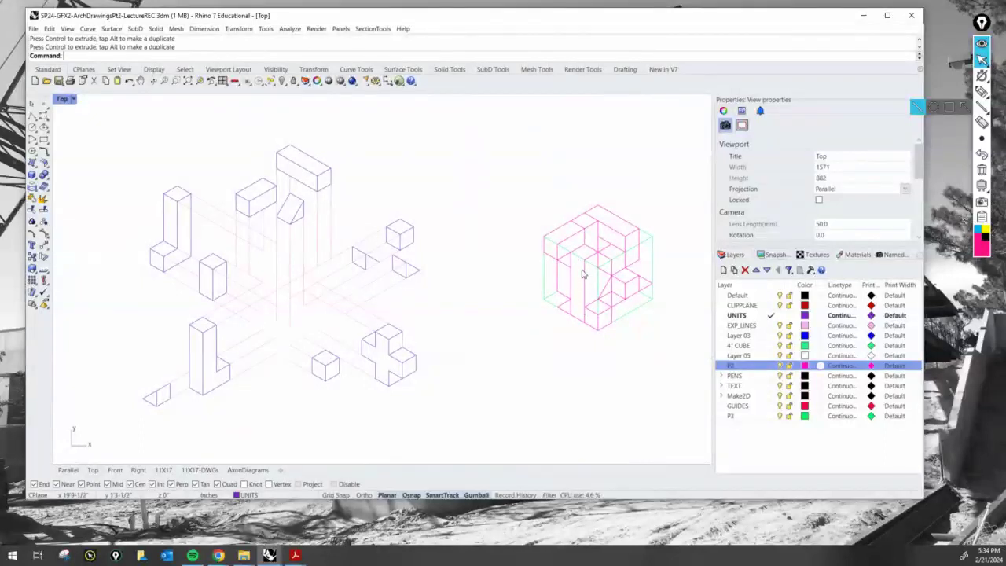
scroll(557, 294, down, 3)
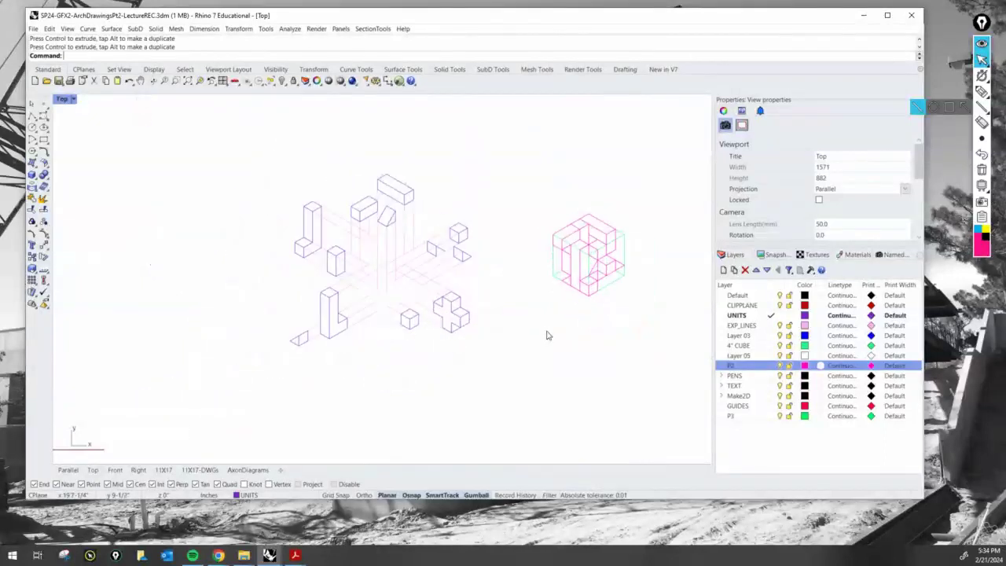
text(opy)
key(Return)
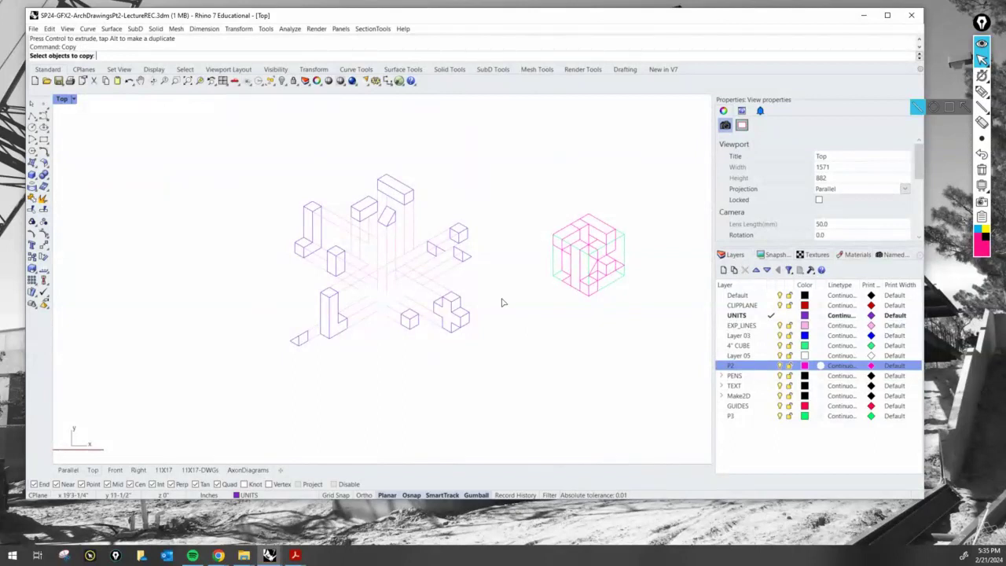
scroll(503, 303, down, 7)
drag(386, 220, 597, 344)
key(Return)
click(527, 218)
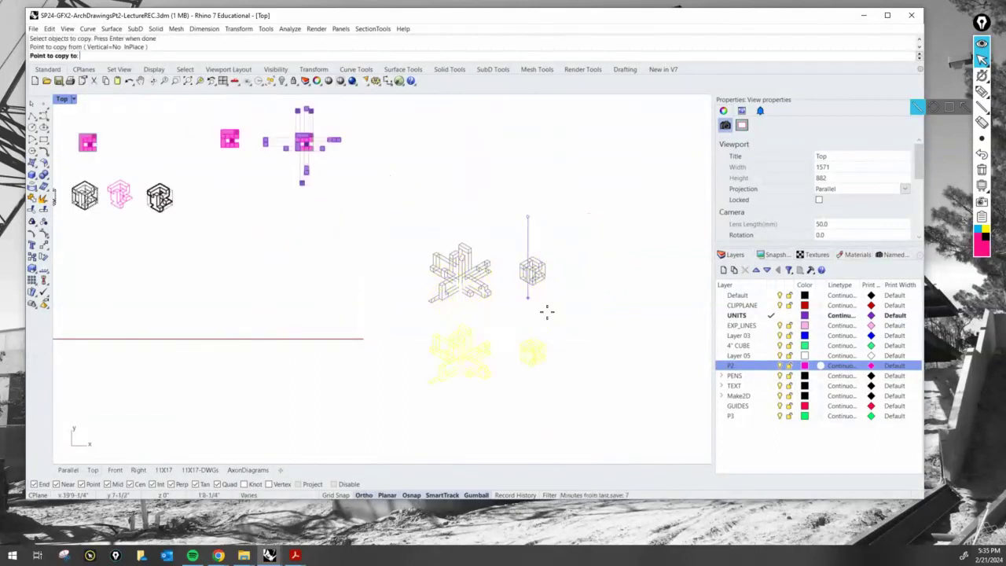
click(529, 352)
key(Return)
Move the upper assembled-cube linework by its lowest corner onto the matching point at the centre of the exploded-units drawing
scroll(505, 263, up, 5)
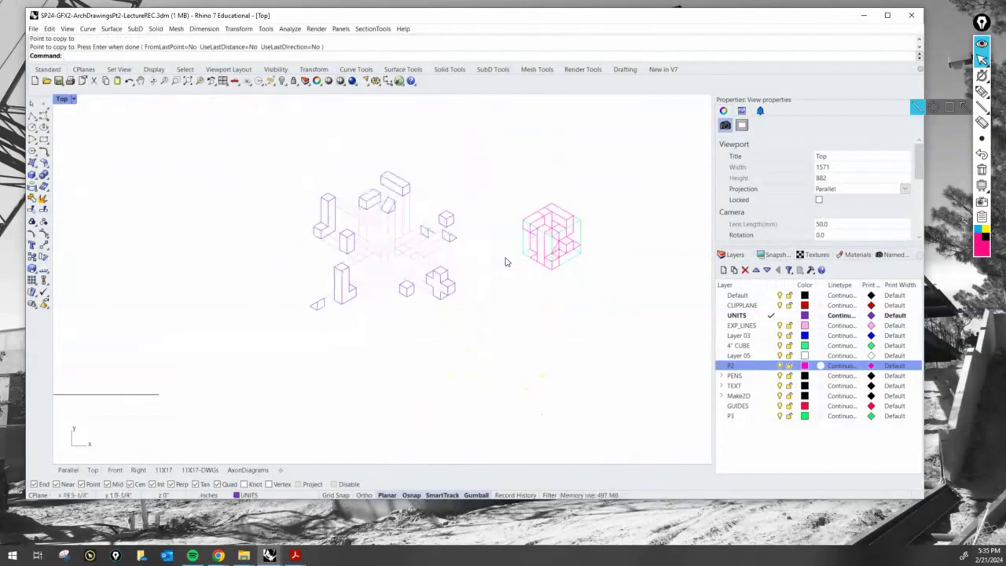
scroll(505, 263, up, 3)
scroll(584, 338, down, 5)
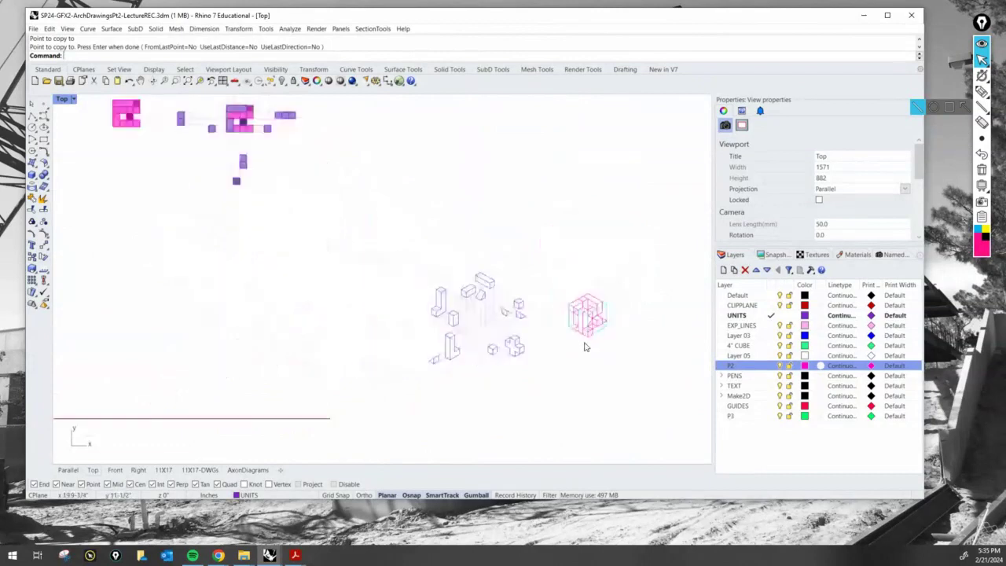
scroll(584, 345, down, 2)
scroll(597, 353, up, 4)
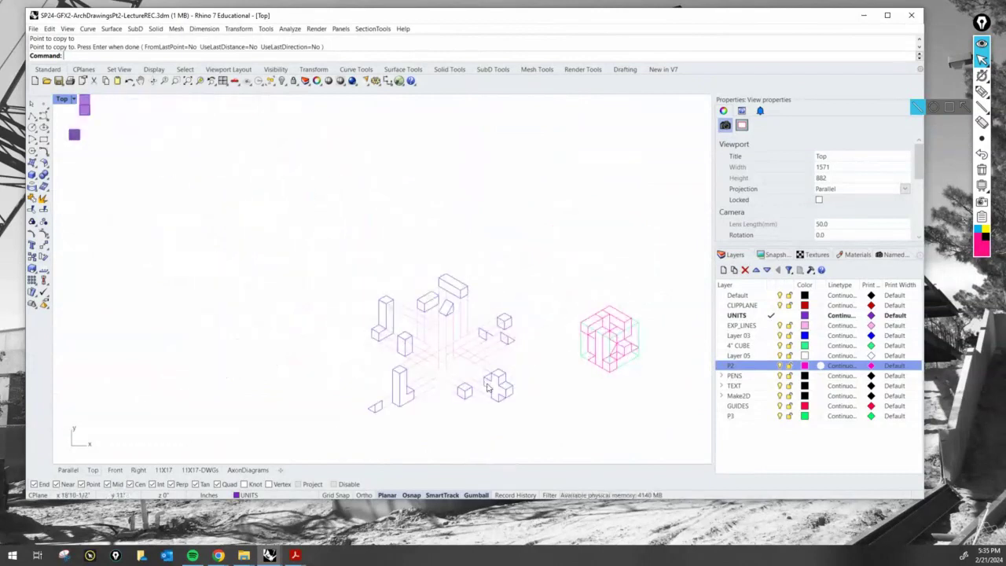
scroll(487, 387, up, 2)
right_drag(560, 391, 502, 350)
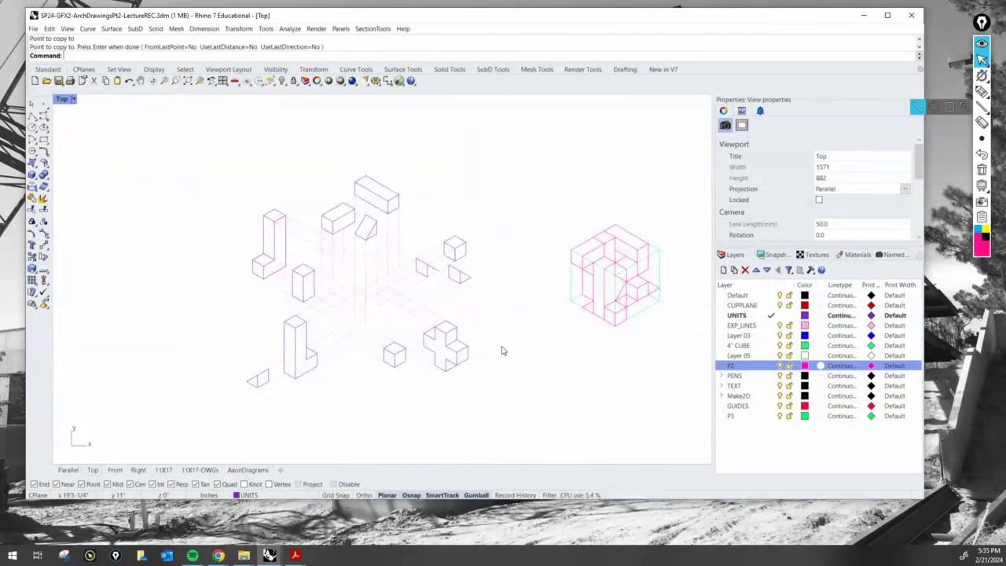
key(Return)
drag(686, 356, 518, 179)
key(Return)
click(613, 325)
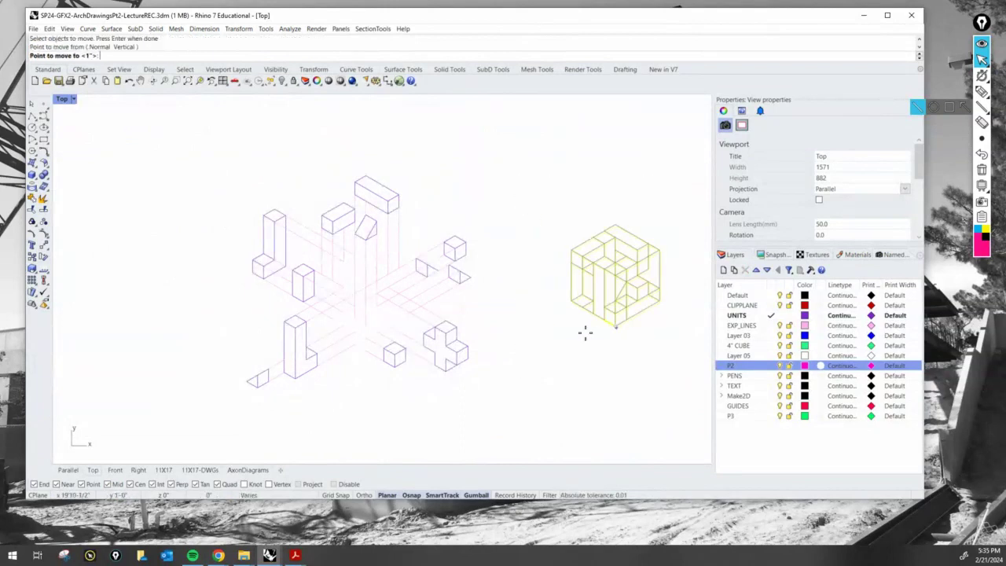
click(366, 356)
Examine how the combined linework aligns in the Top viewport, and inspect the flat drawing in the Parallel viewport
scroll(338, 311, up, 3)
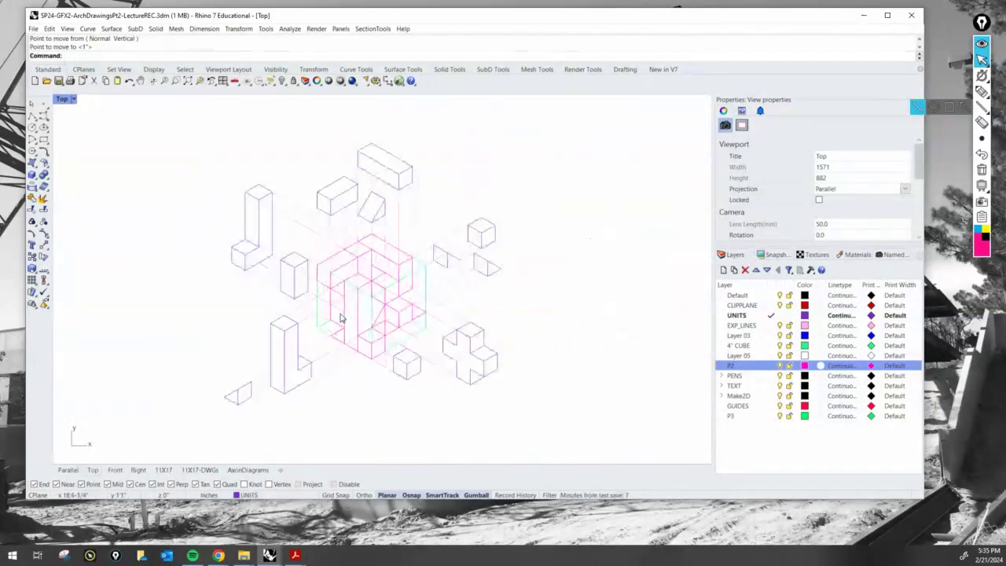
scroll(325, 316, up, 3)
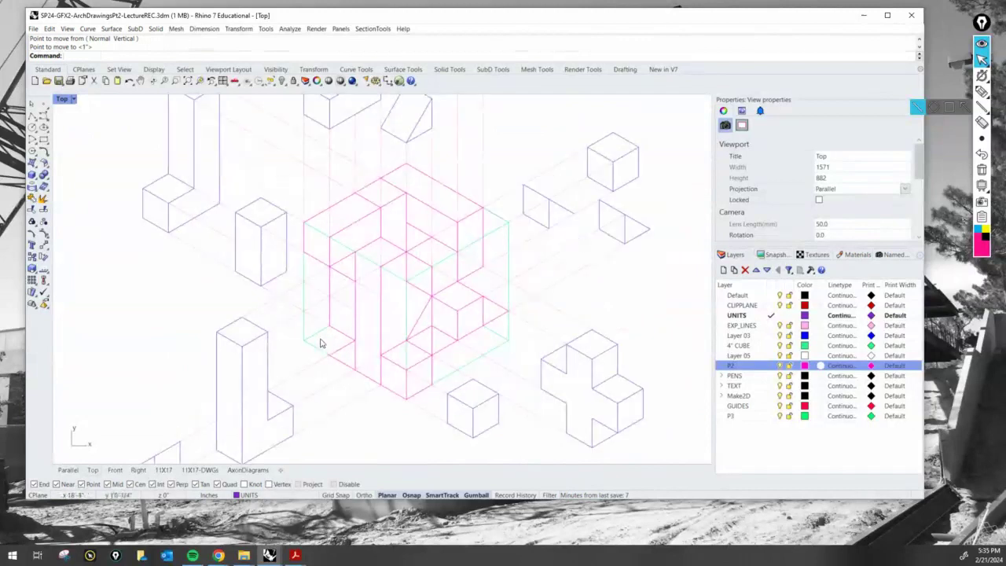
scroll(322, 338, down, 3)
scroll(333, 338, down, 2)
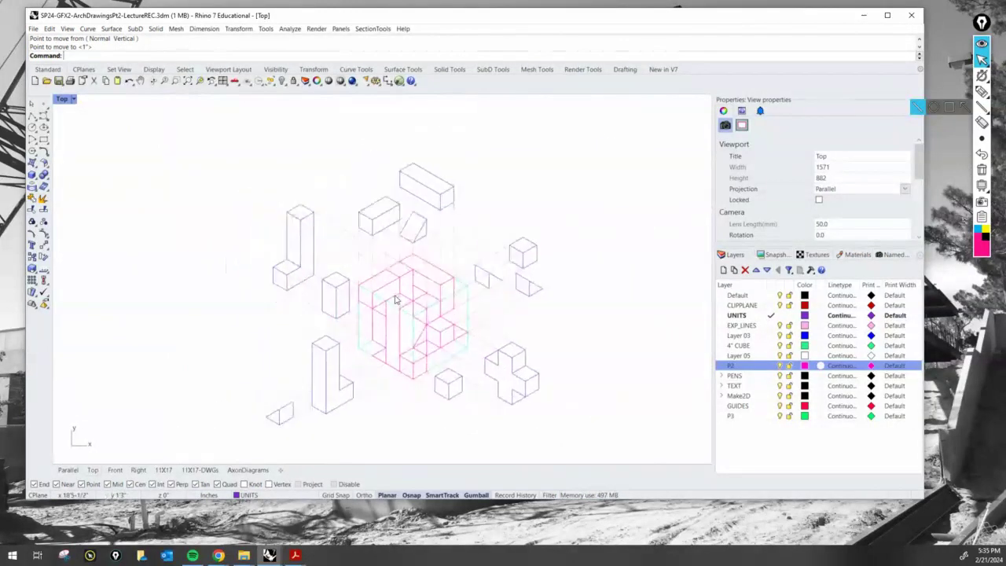
double_click(63, 99)
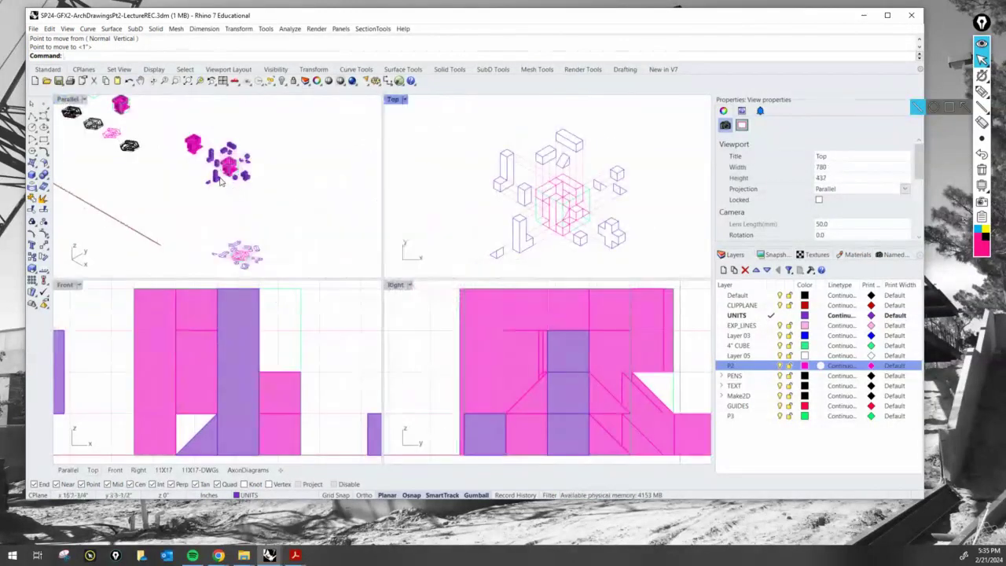
scroll(271, 246, down, 1)
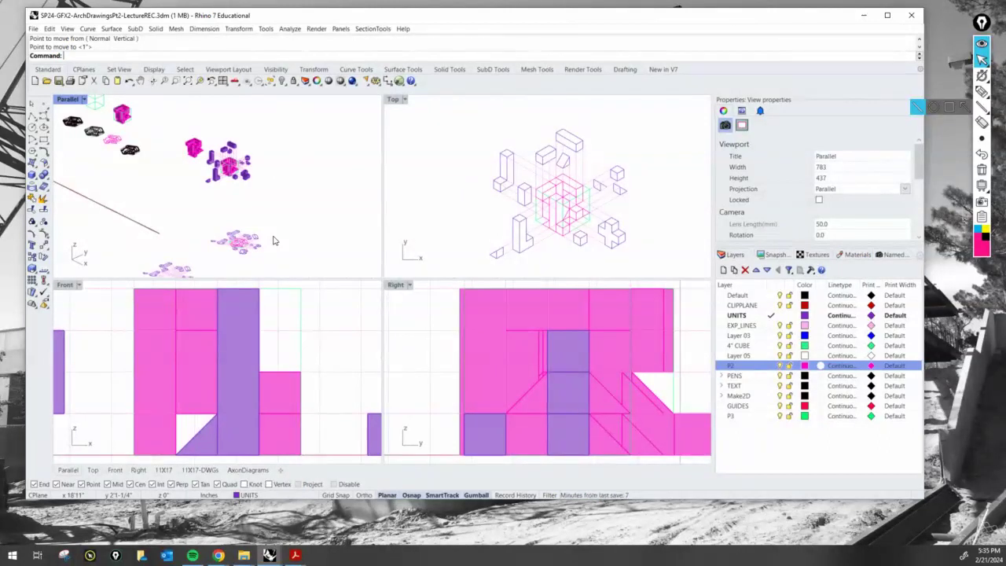
scroll(263, 236, up, 5)
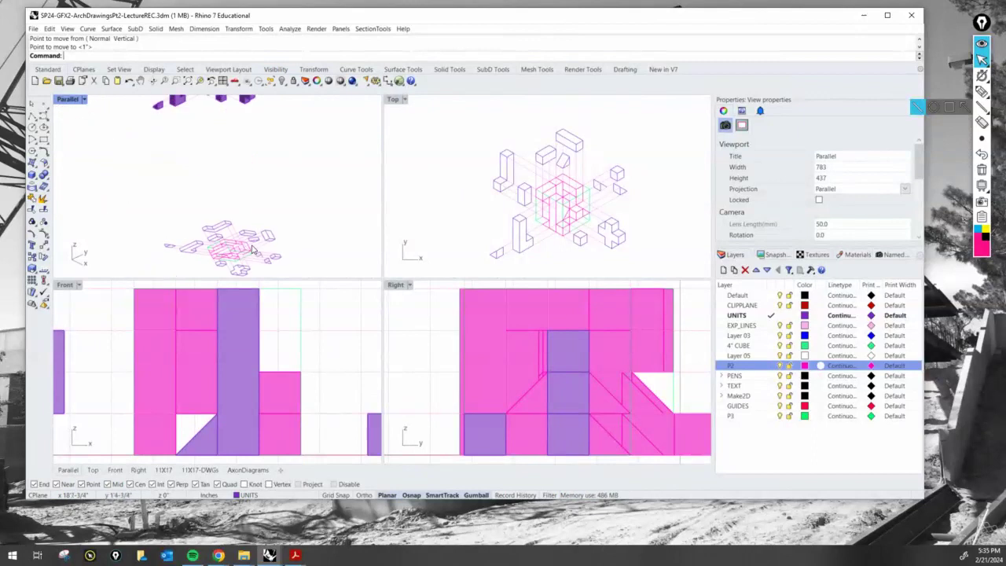
mouse_move(262, 236)
right_down()
mouse_move(265, 173)
mouse_move(275, 222)
right_up()
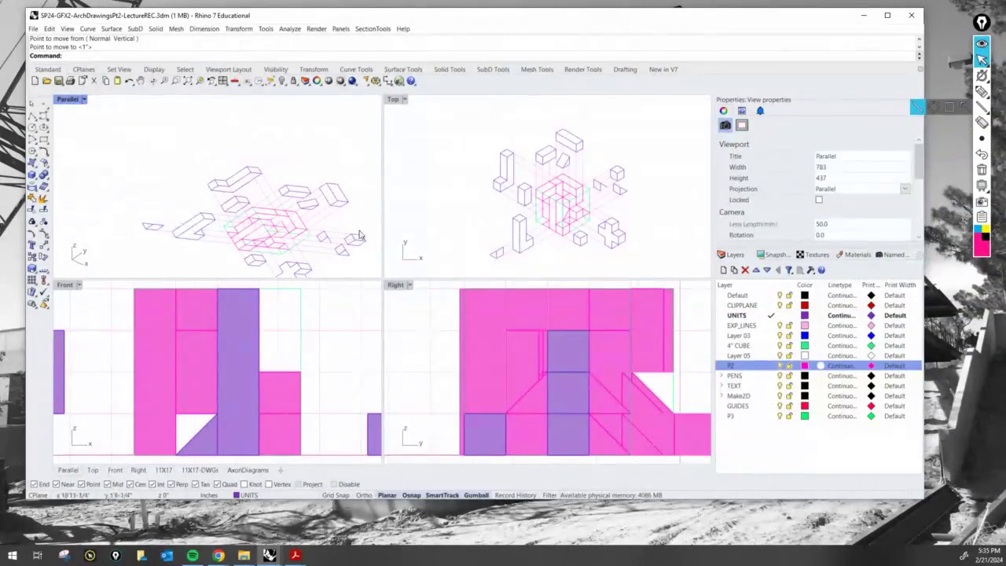
On the AxonDiagrams layout, enlarge the empty detail view by its corners to fill the sheet area beside the two finished diagrams
click(247, 469)
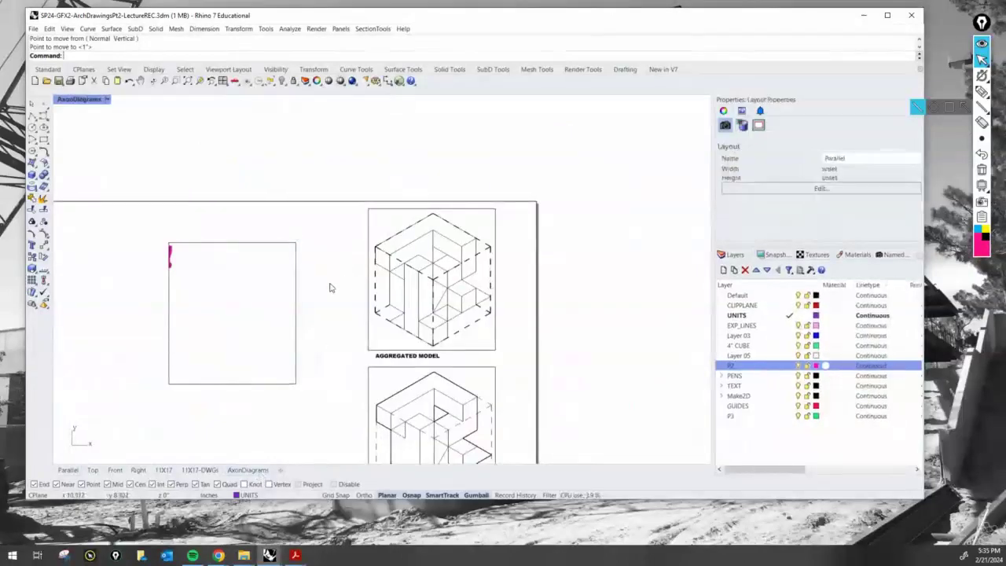
scroll(328, 285, down, 2)
scroll(411, 258, up, 2)
click(411, 257)
scroll(411, 258, down, 2)
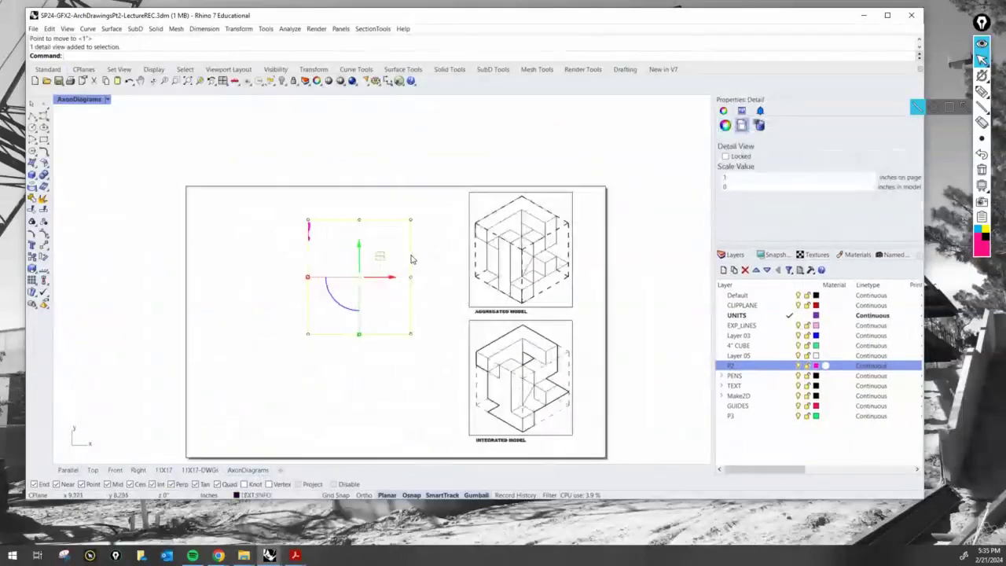
key(ctrl)
key(ctrl)
key(ctrl)
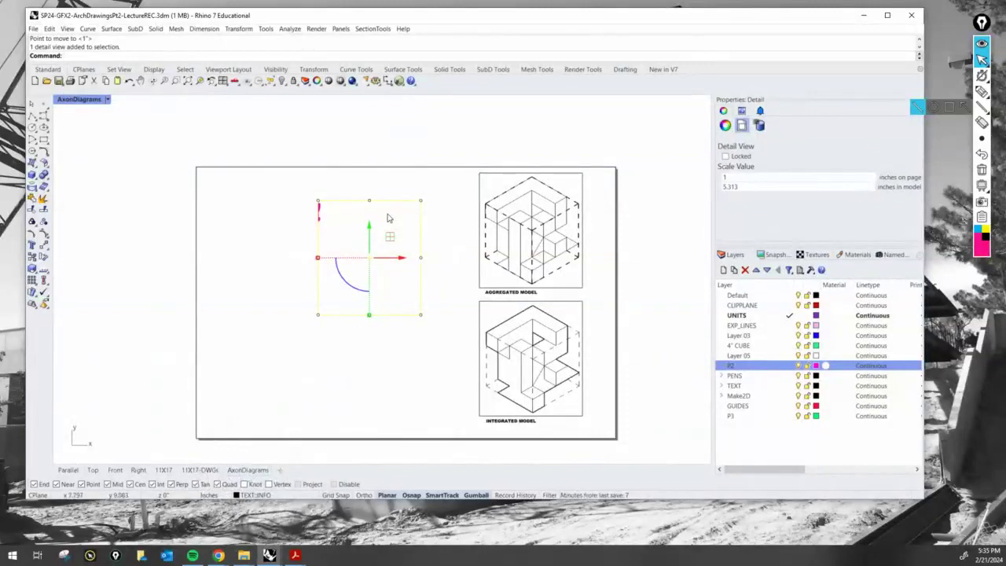
click(316, 202)
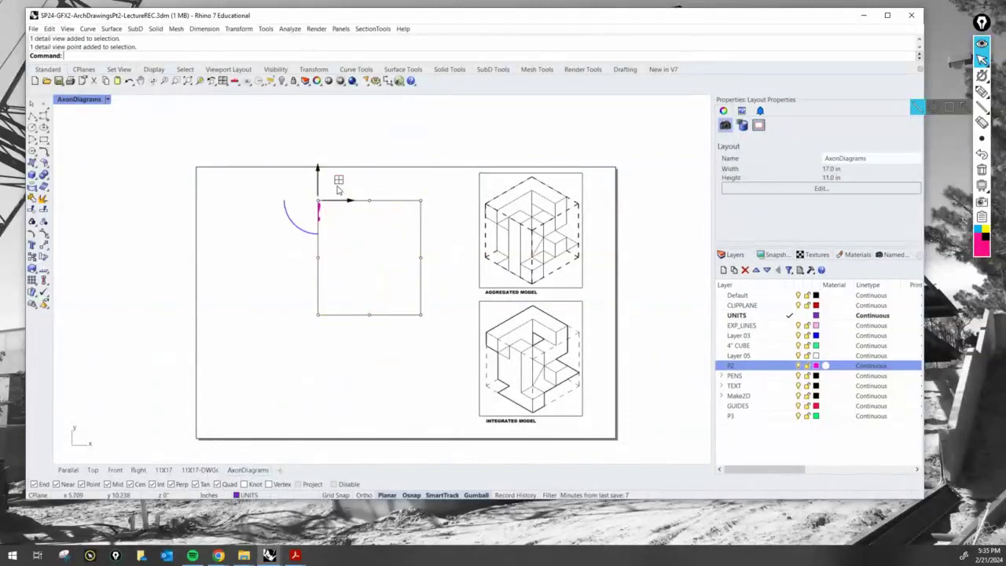
drag(338, 185, 206, 175)
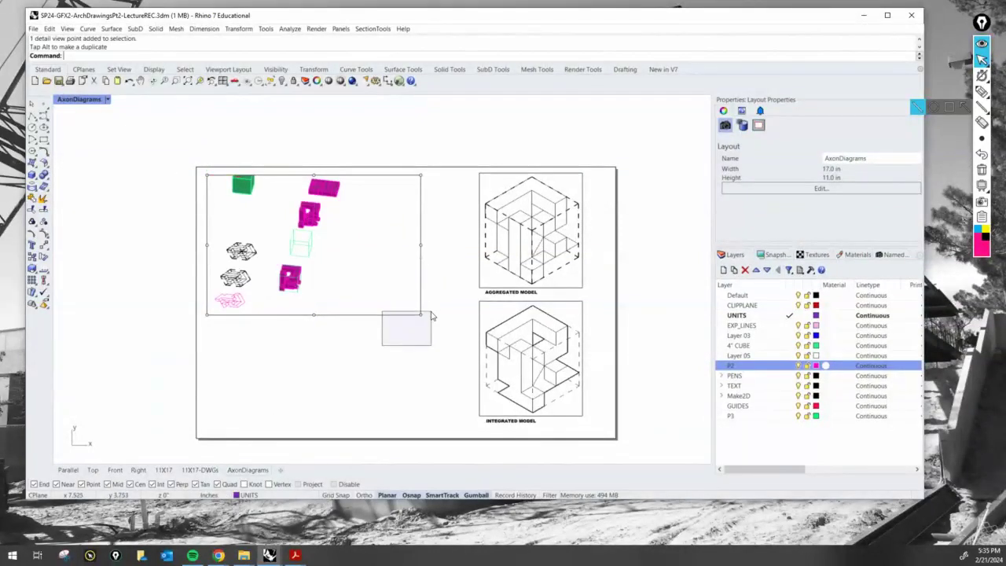
drag(382, 310, 437, 352)
drag(431, 300, 455, 402)
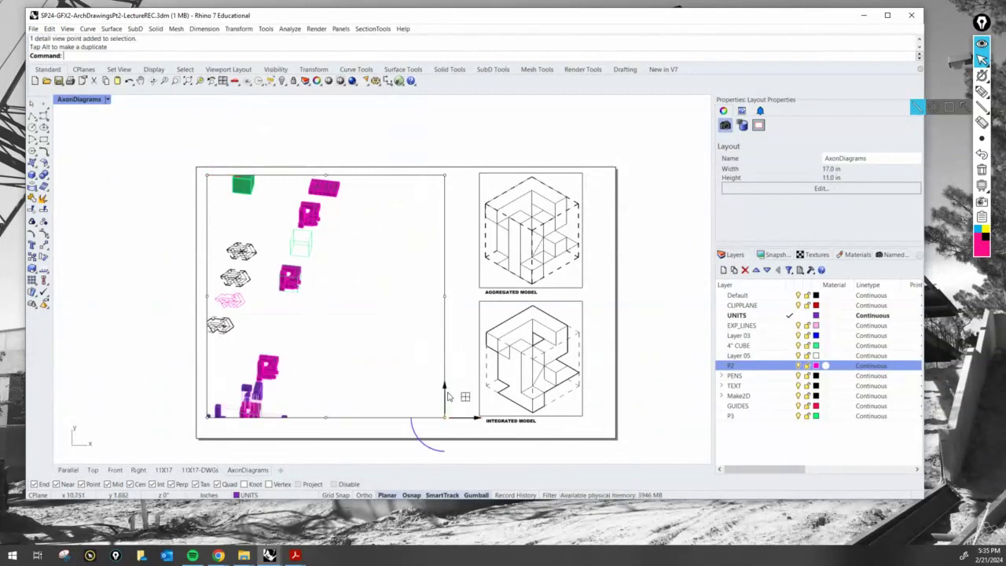
Set the large detail to the Top view, frame the combined exploded drawing inside it, and return to the layout
double_click(368, 320)
scroll(366, 315, down, 4)
right_drag(308, 322, 353, 356)
scroll(375, 314, down, 6)
click(150, 100)
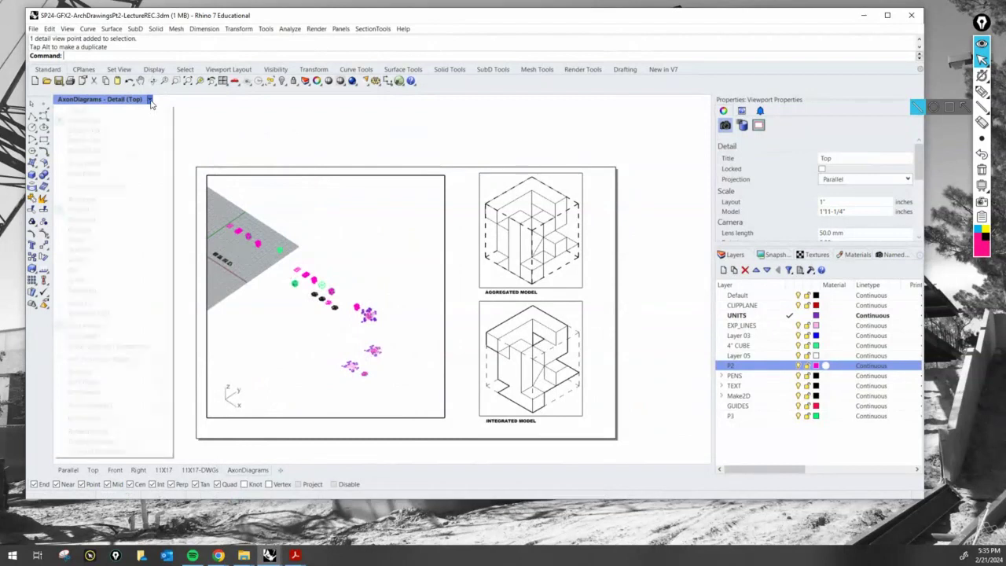
mouse_move(151, 372)
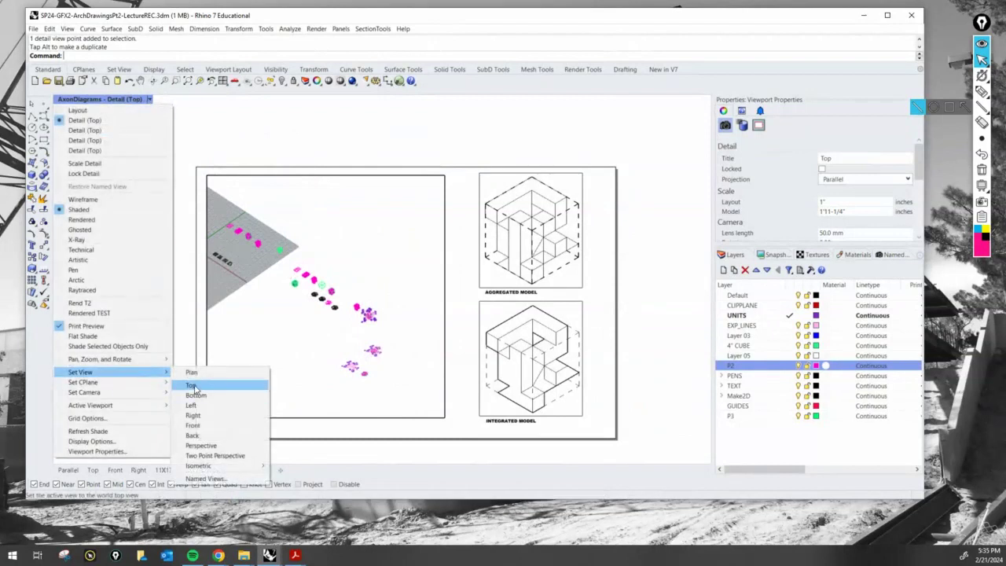
click(191, 385)
scroll(359, 312, down, 2)
right_drag(360, 312, 295, 233)
scroll(298, 239, up, 3)
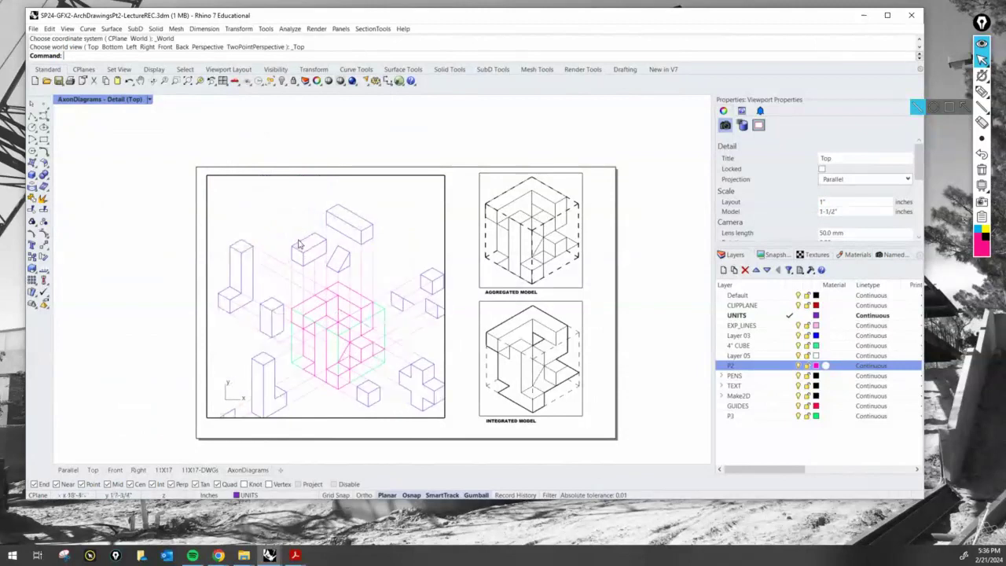
double_click(458, 240)
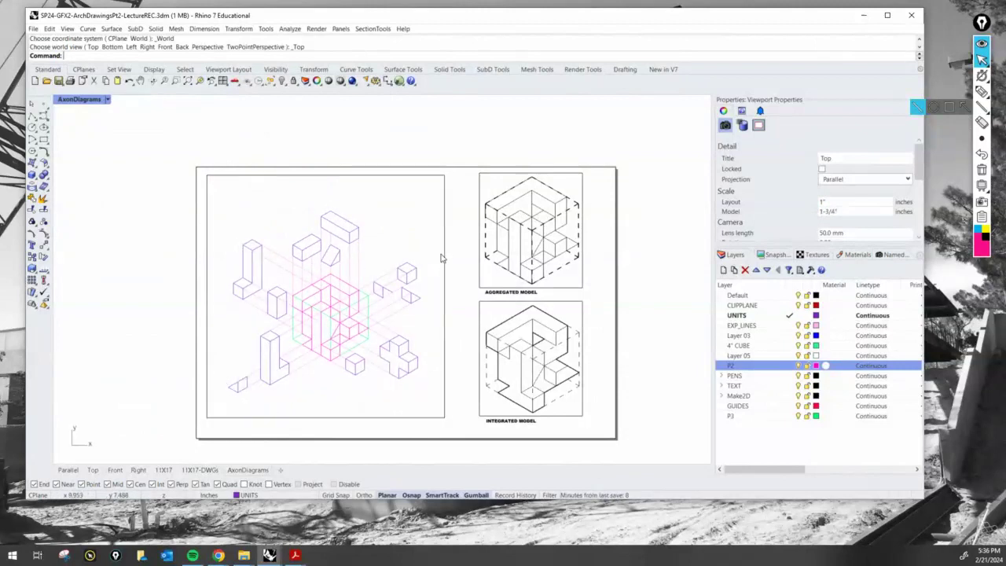
Set the large detail's scale to 1 inch on page to 2 inches in model
scroll(442, 254, up, 5)
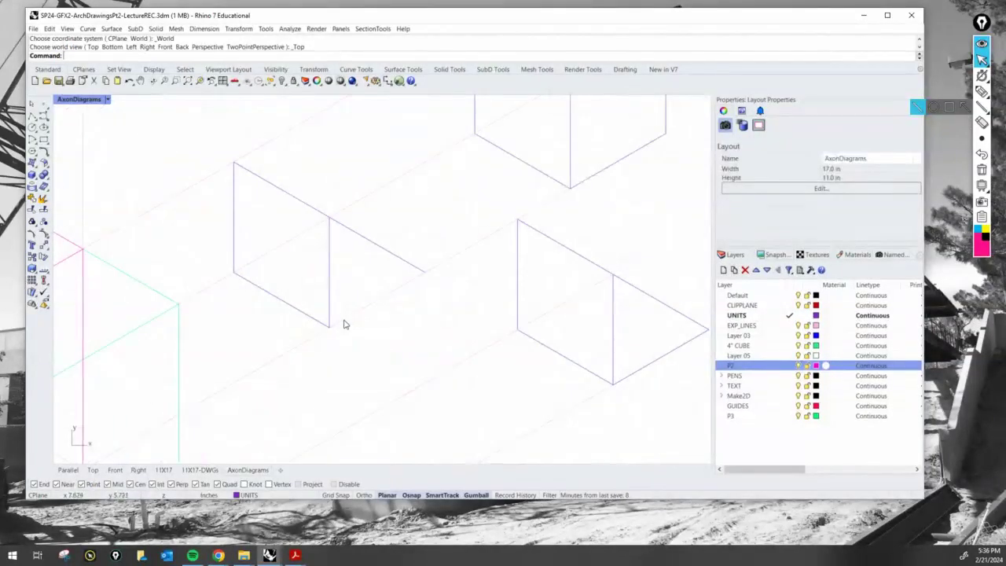
scroll(343, 324, down, 6)
scroll(355, 307, down, 5)
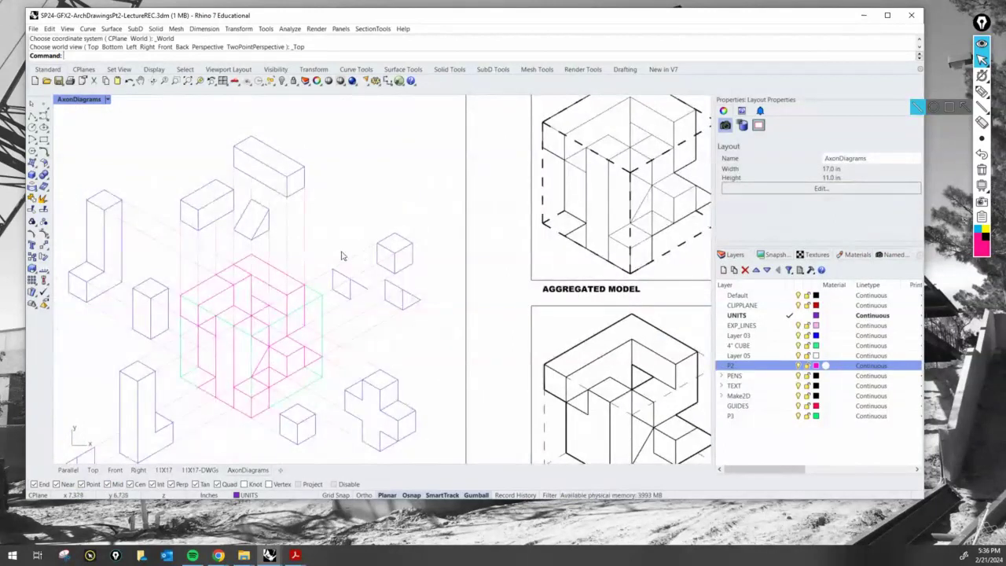
scroll(363, 273, down, 4)
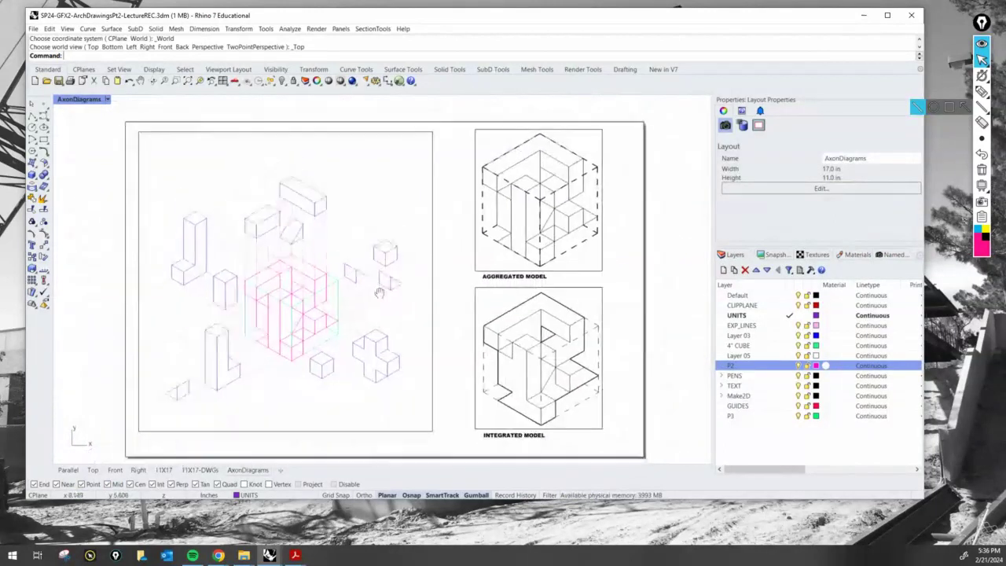
right_drag(391, 260, 407, 243)
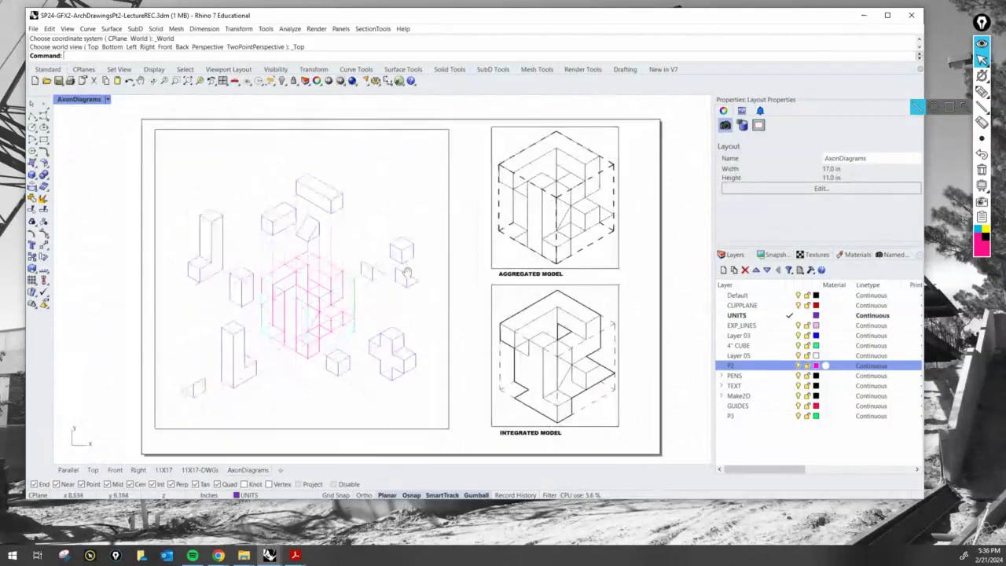
click(450, 432)
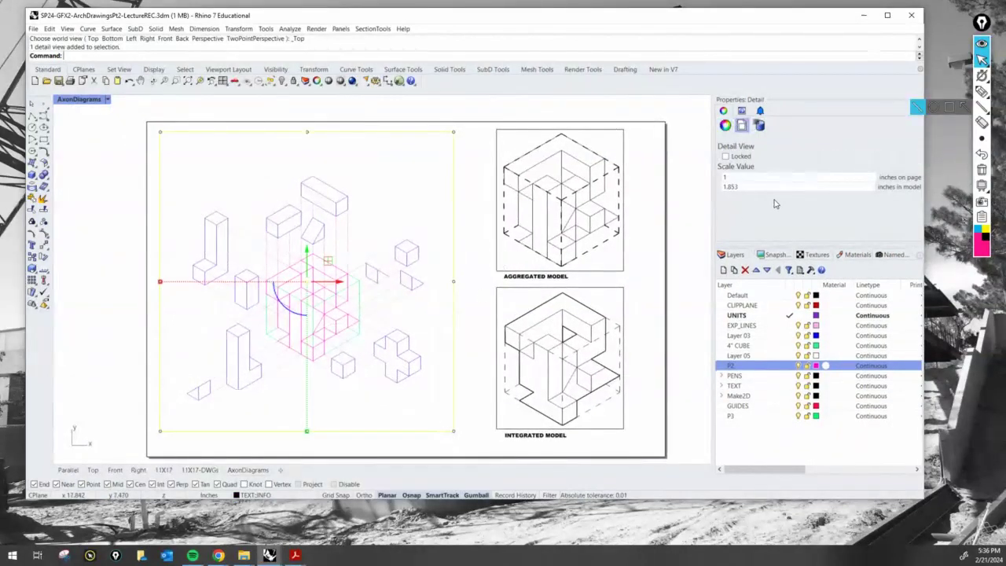
double_click(755, 187)
text(2)
key(Return)
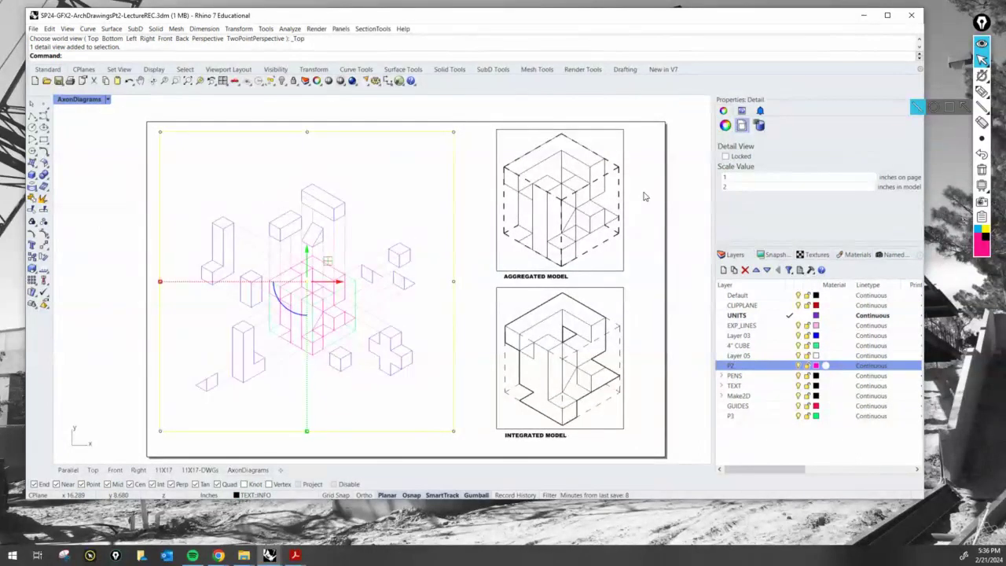
Shrink the large detail's frame by its lower corner to fit closer around the exploded drawing
click(483, 282)
click(454, 355)
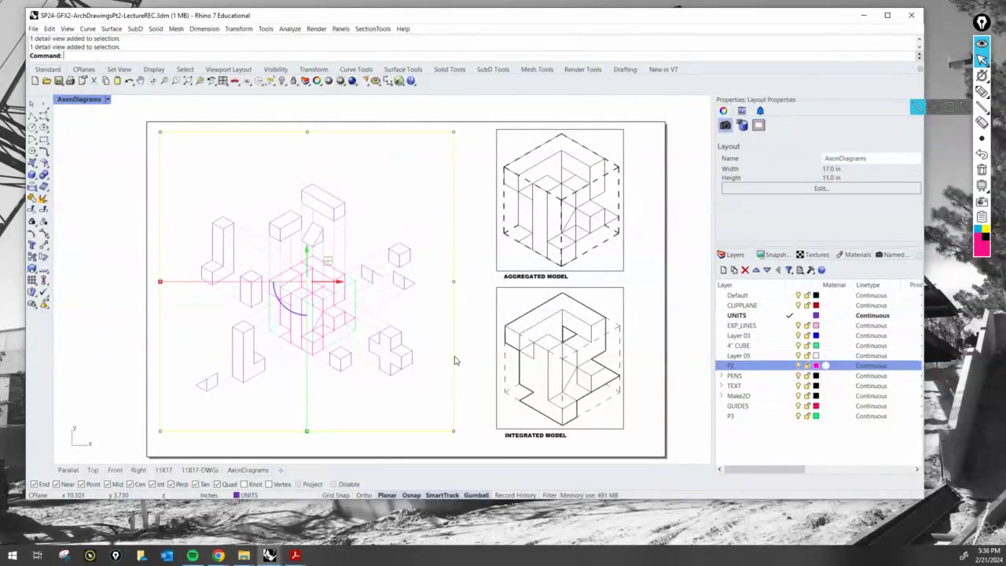
click(454, 430)
drag(473, 412, 440, 378)
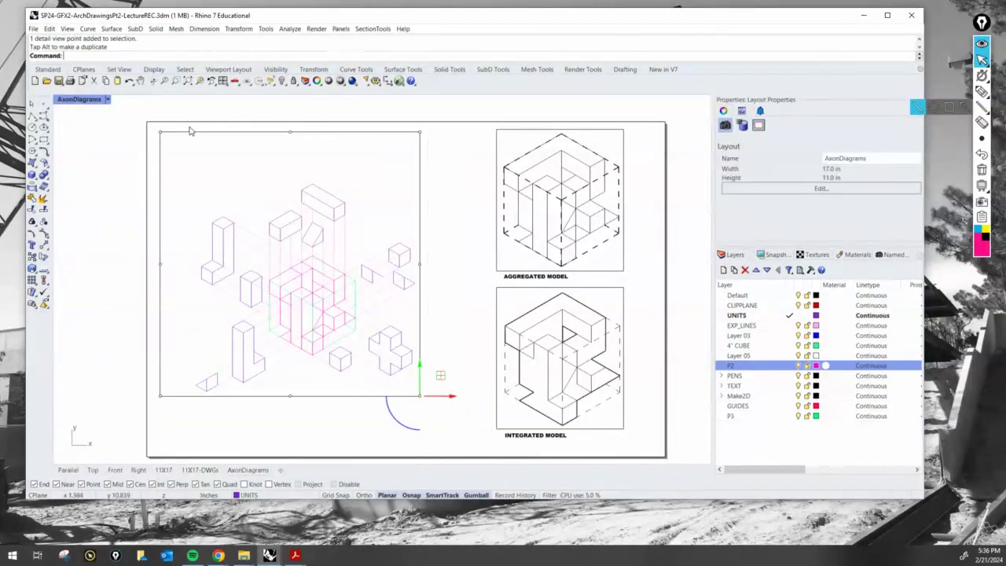
Shrink the large detail's frame by its upper corner to fit closer around the exploded drawing
click(108, 99)
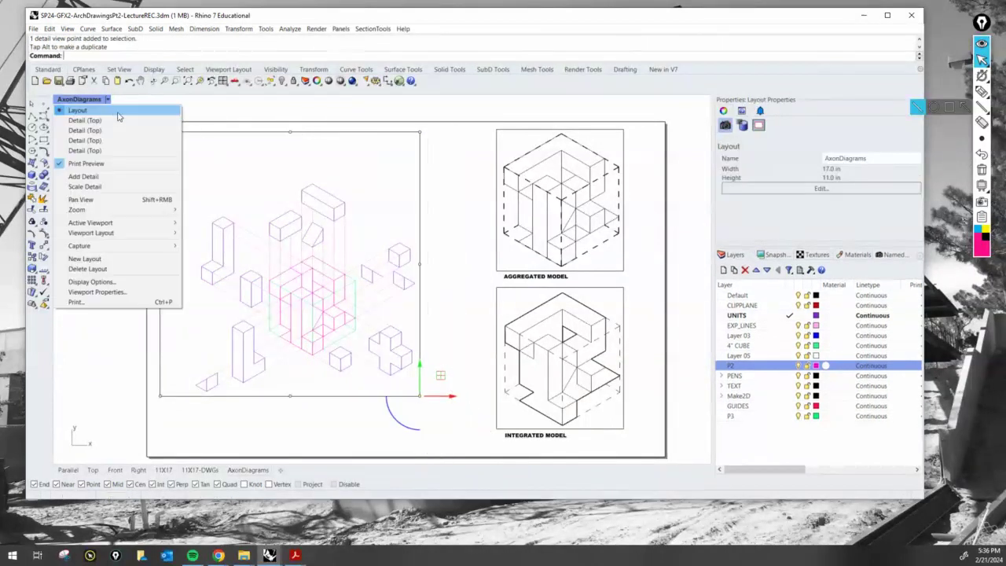
click(217, 111)
drag(168, 139, 216, 163)
click(133, 228)
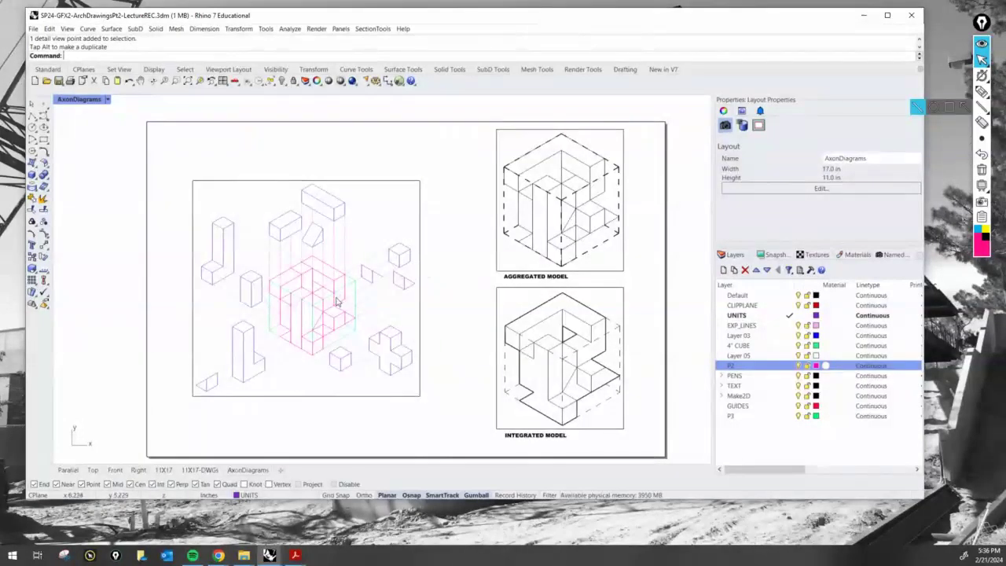
scroll(336, 301, up, 5)
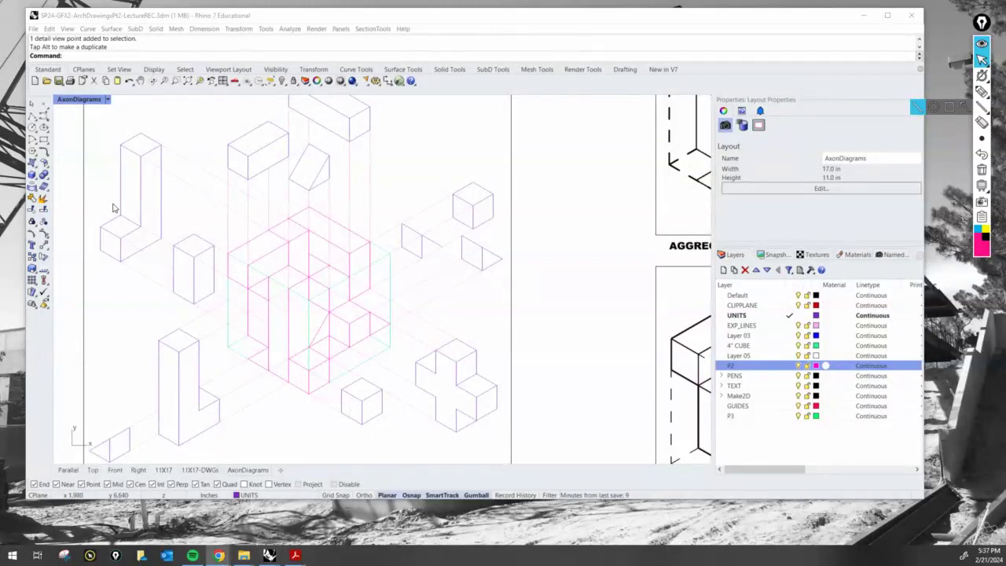
scroll(561, 270, down, 2)
right_drag(561, 270, 491, 279)
click(981, 92)
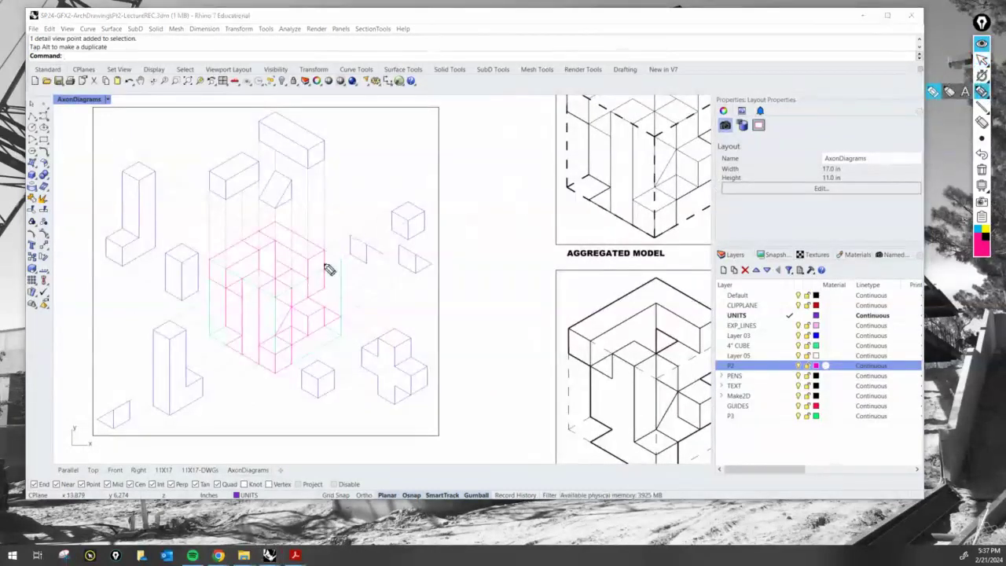
drag(402, 174, 408, 200)
drag(403, 192, 413, 190)
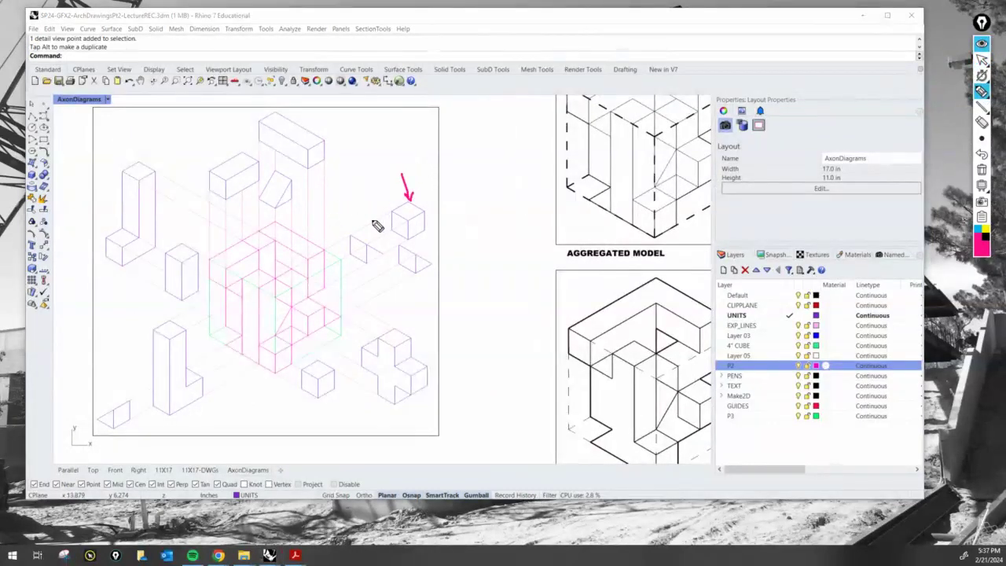
mouse_move(382, 219)
mouse_down()
mouse_move(329, 250)
mouse_move(344, 247)
mouse_up()
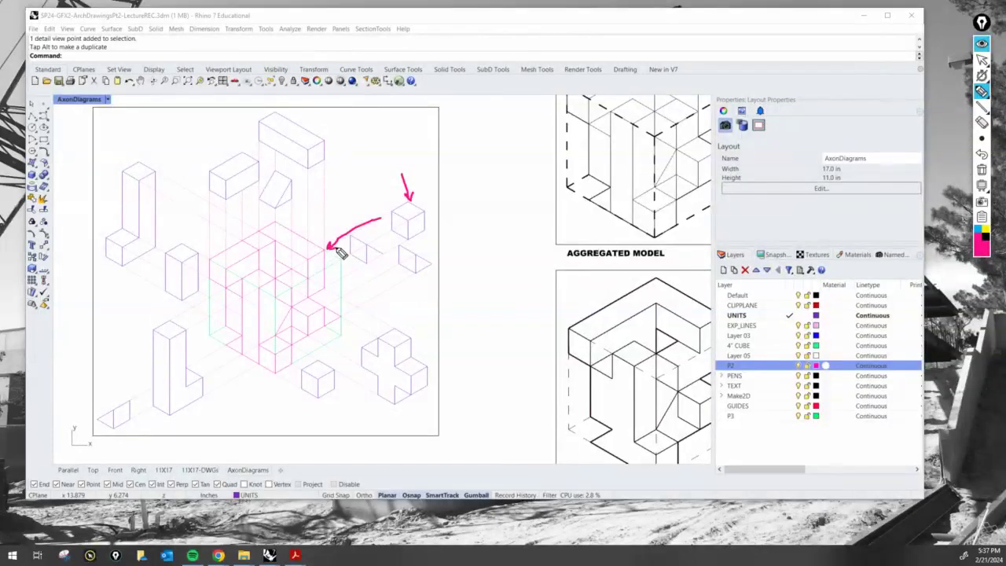
click(981, 170)
click(982, 59)
click(486, 203)
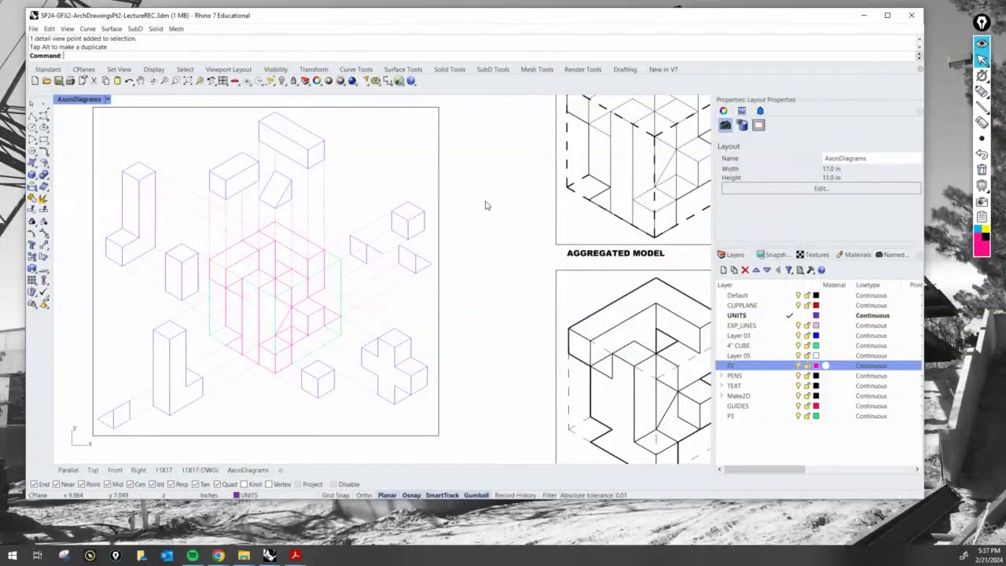
Activate the large detail and expand the Make2D layer to show its visible curve sublayers
double_click(408, 198)
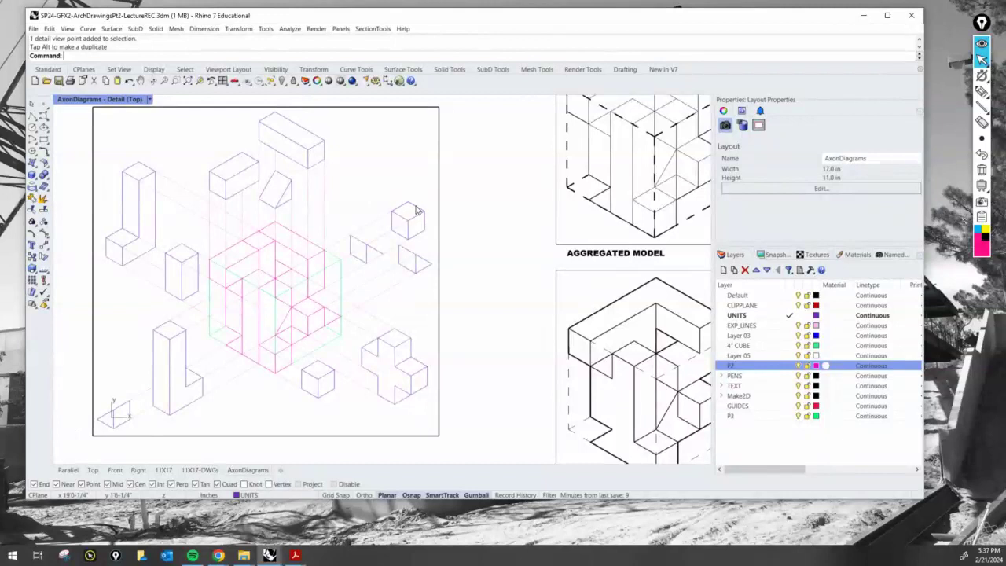
click(407, 206)
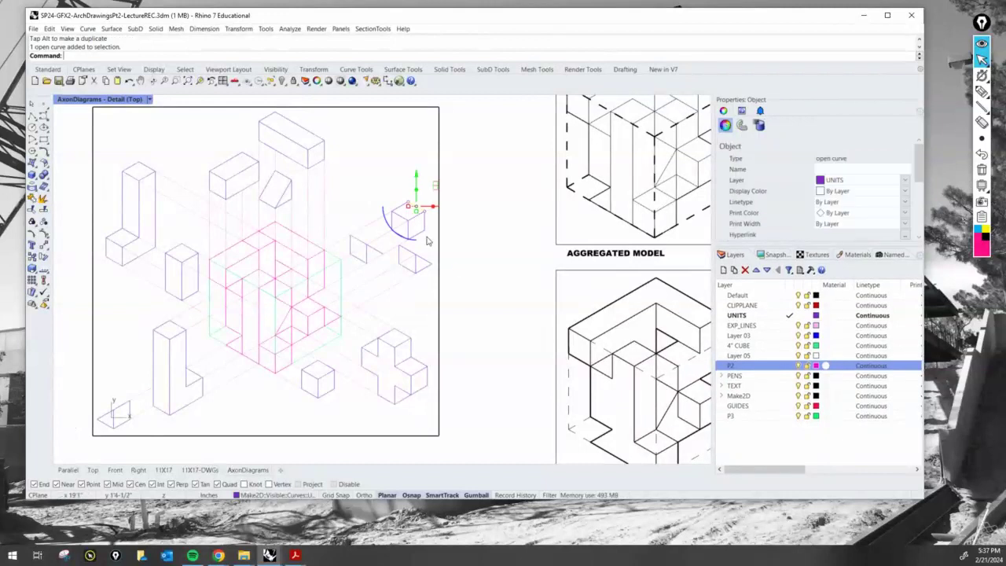
key(Escape)
click(722, 397)
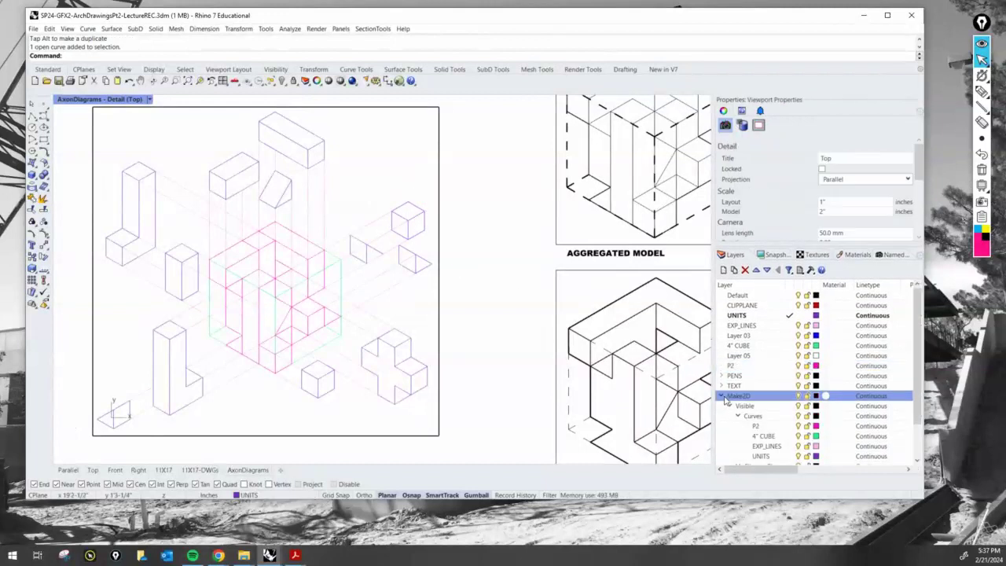
scroll(738, 393, down, 2)
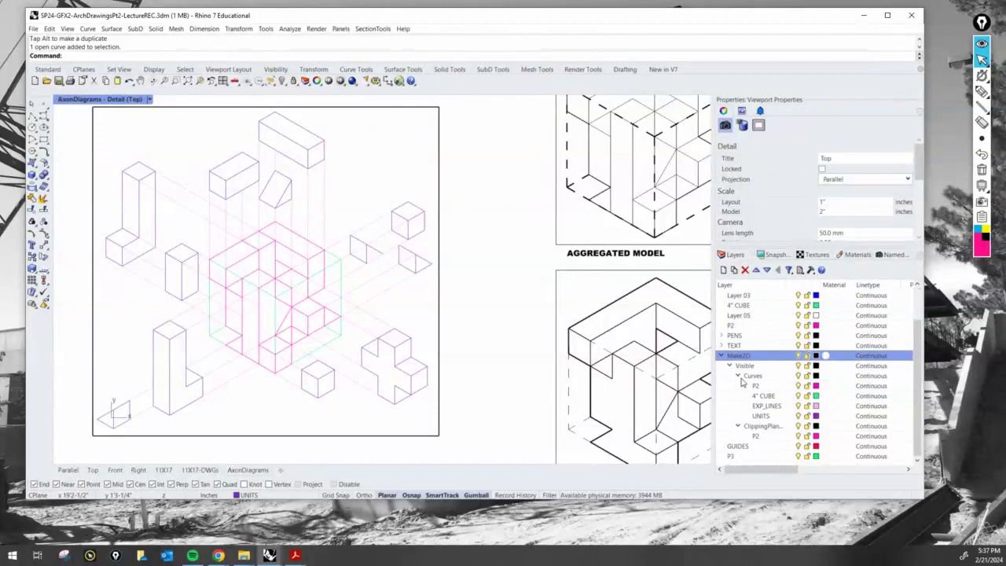
Toggle the visibility of the Make2D UNITS curve layer off and on to check which linework it holds
click(767, 417)
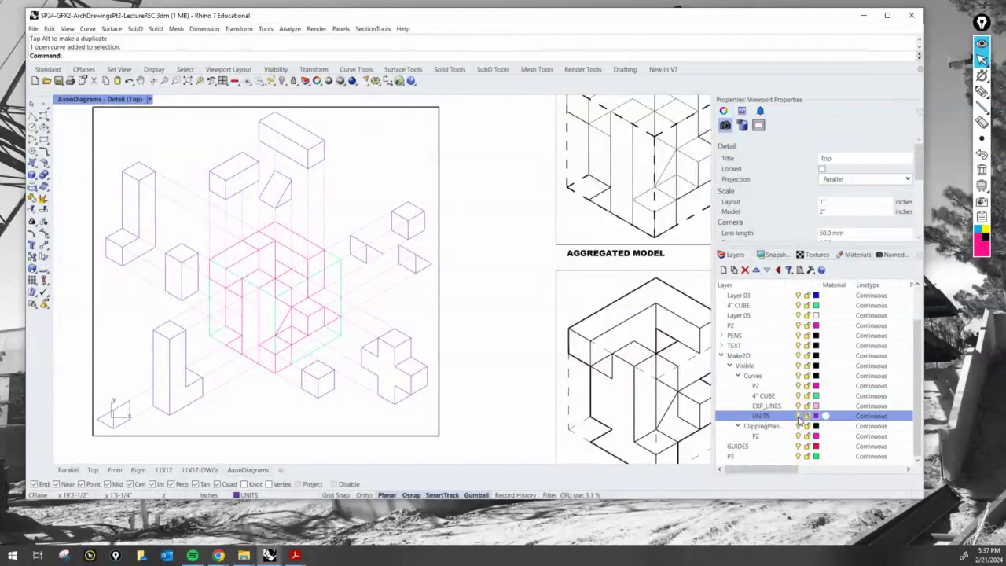
click(799, 417)
click(798, 416)
click(798, 417)
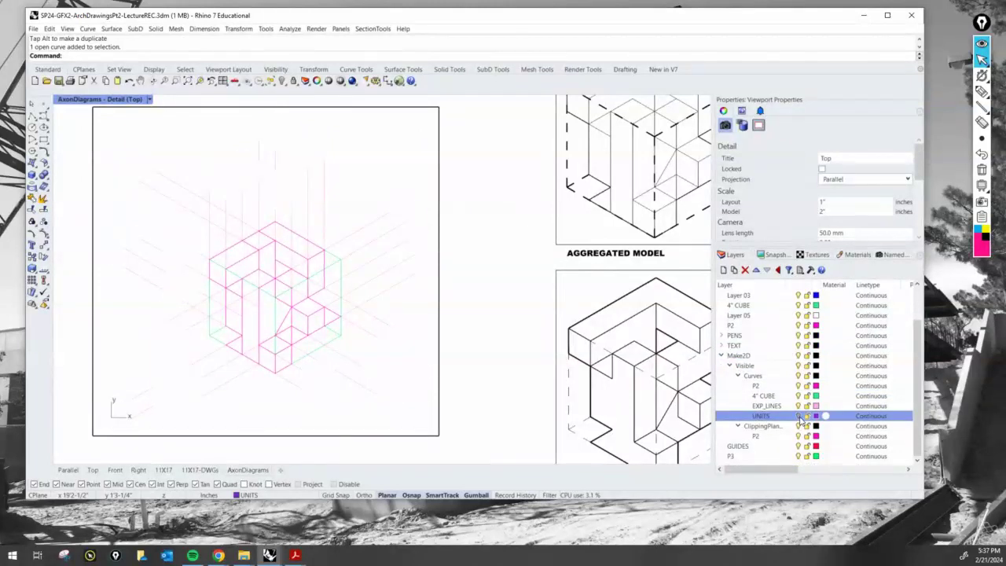
click(800, 417)
right_click(784, 416)
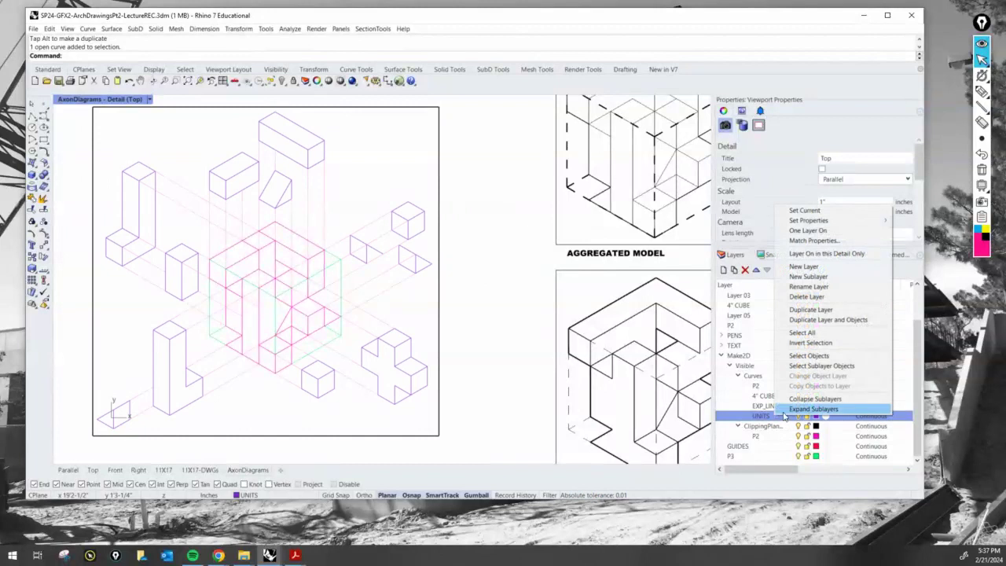
click(763, 416)
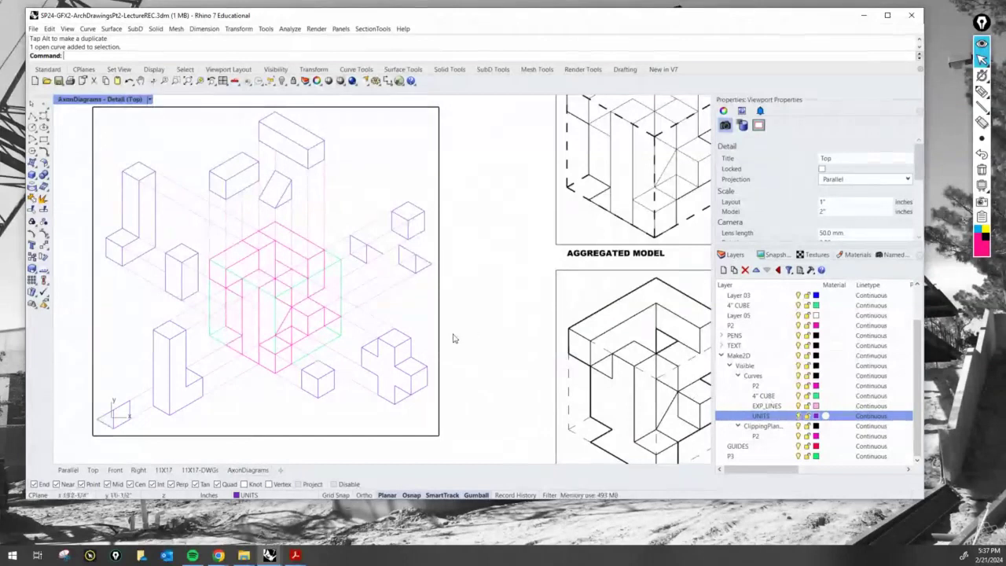
Hide the 4" CUBE, EXP_LINES and P2 curve layers under Make2D to isolate the exploded units
click(799, 396)
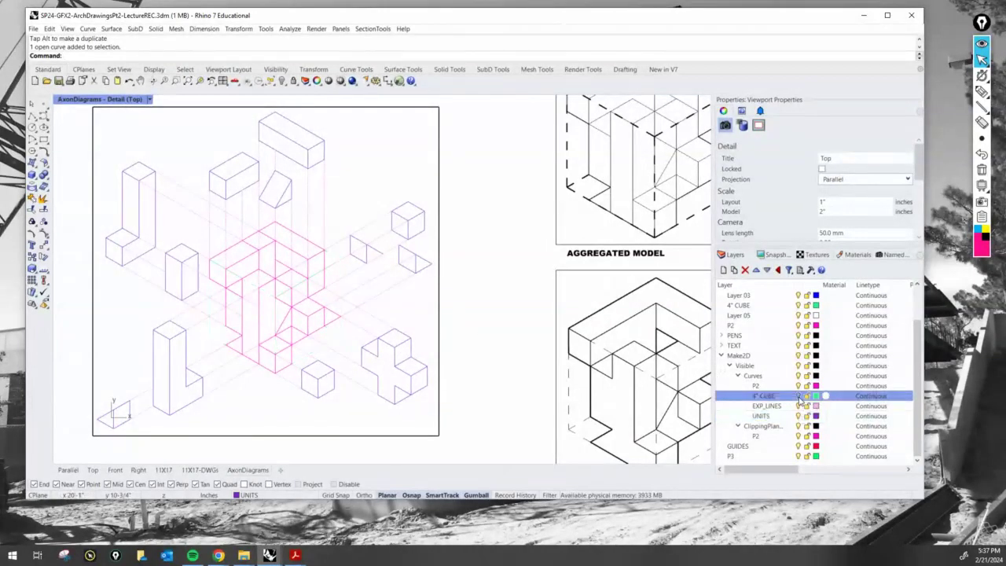
click(799, 405)
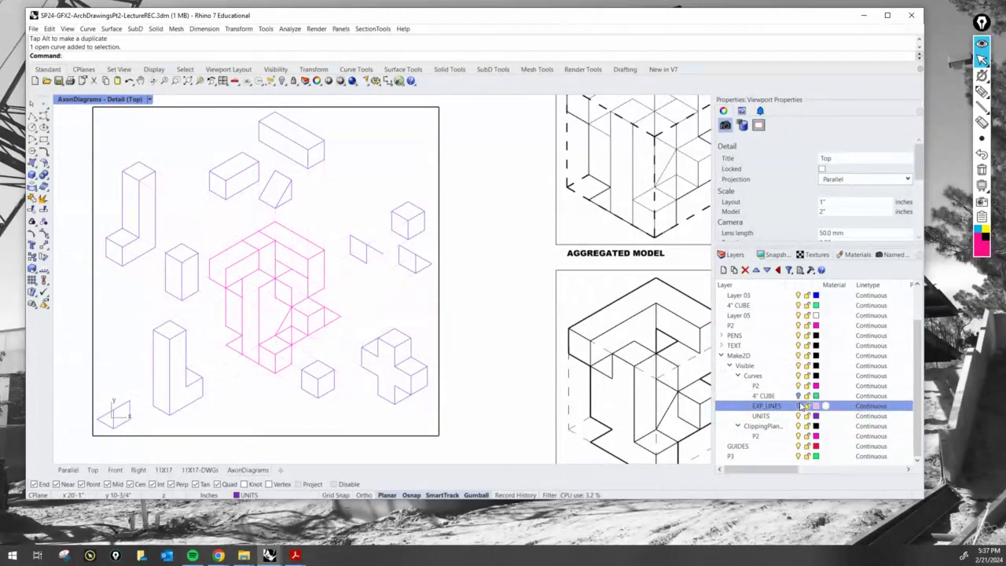
click(799, 386)
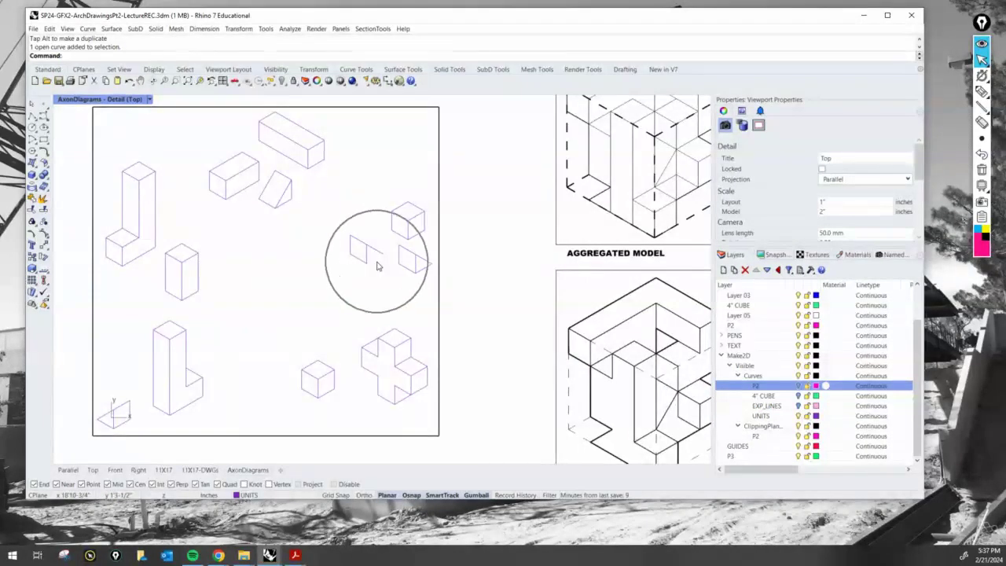
Draw a line between the open endpoints to close the lower edge of the incomplete wedge unit
key(Up)
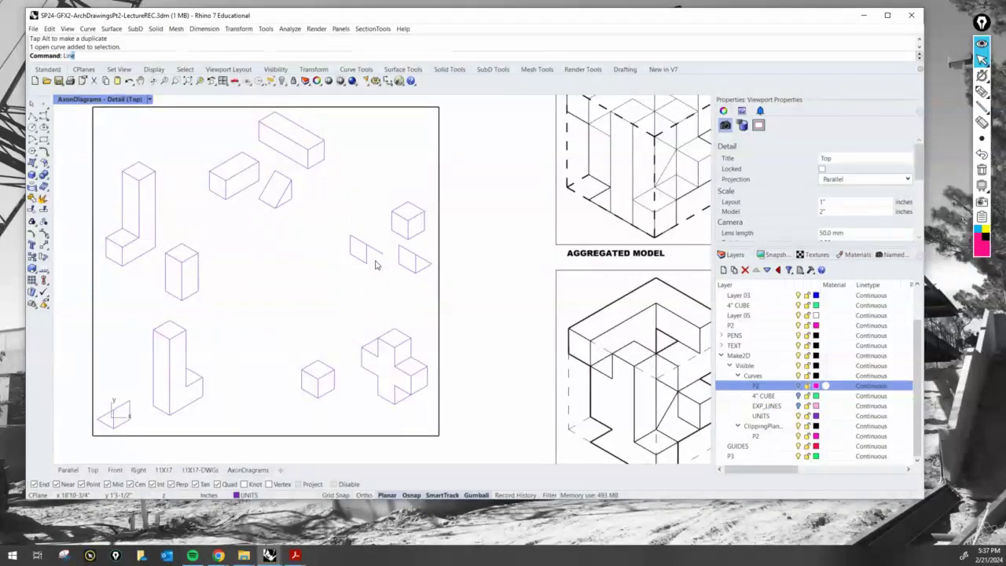
key(Return)
click(367, 261)
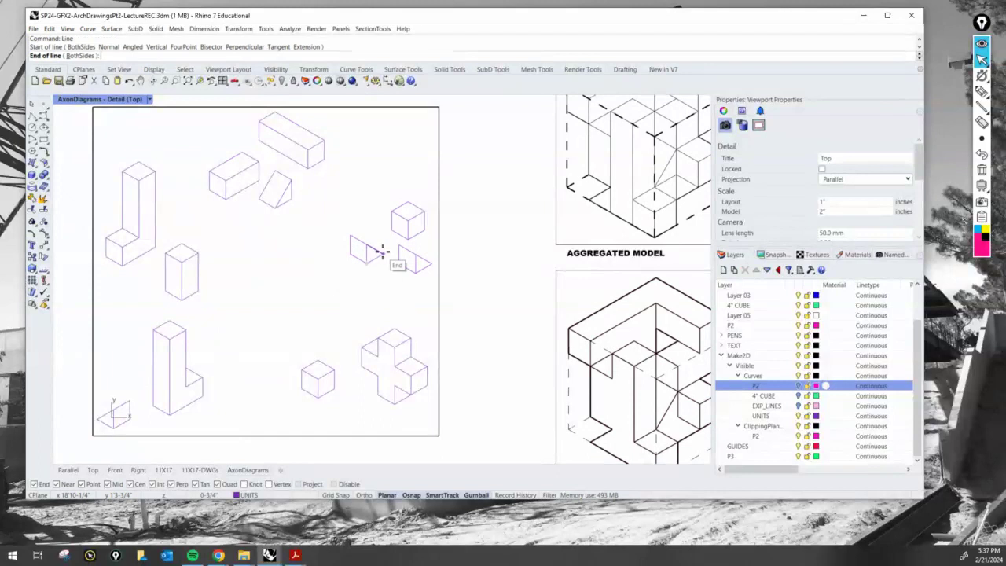
click(383, 252)
Move the new wedge edge line to the UNITS layer under Make2D Visible Curves
click(372, 259)
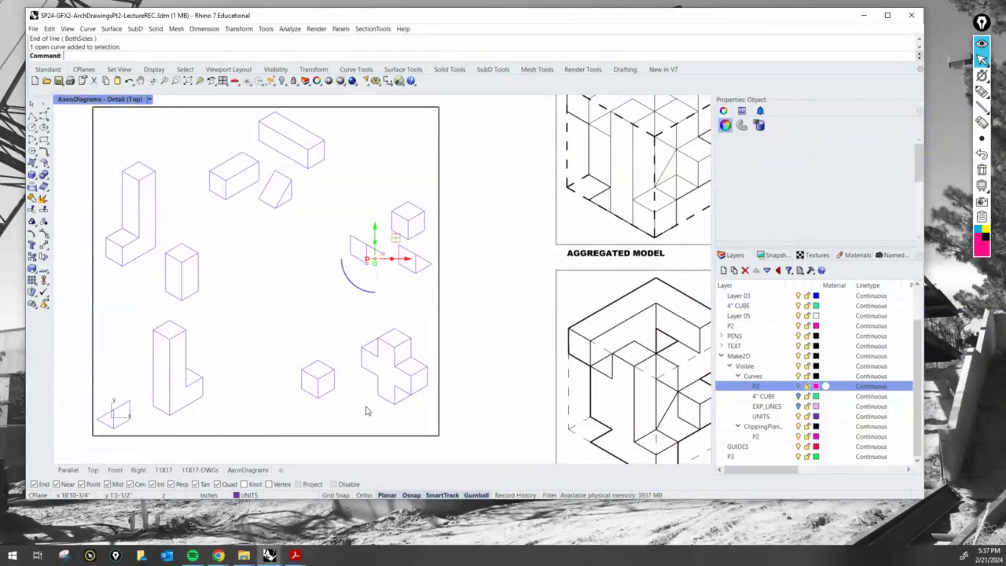
click(299, 498)
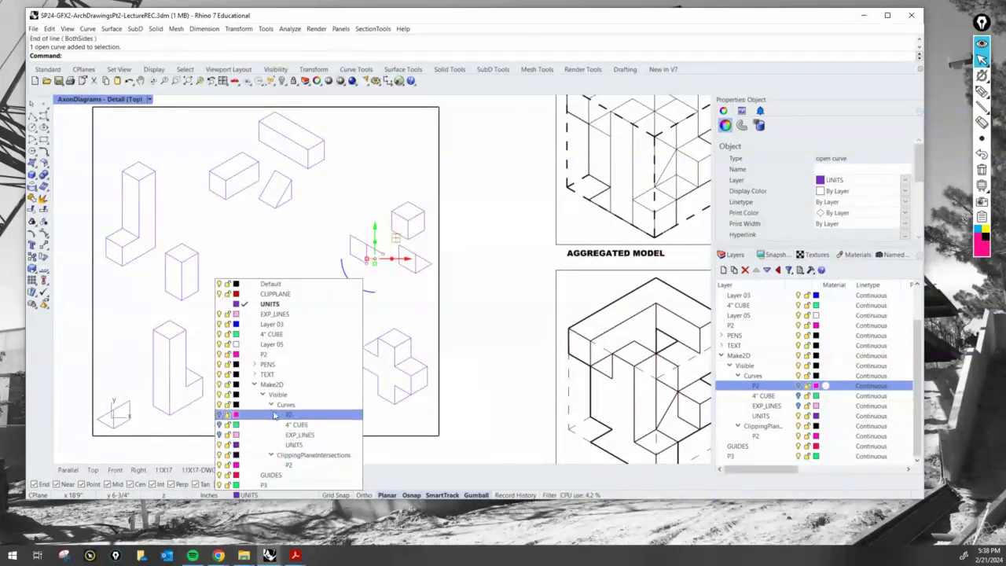
click(298, 445)
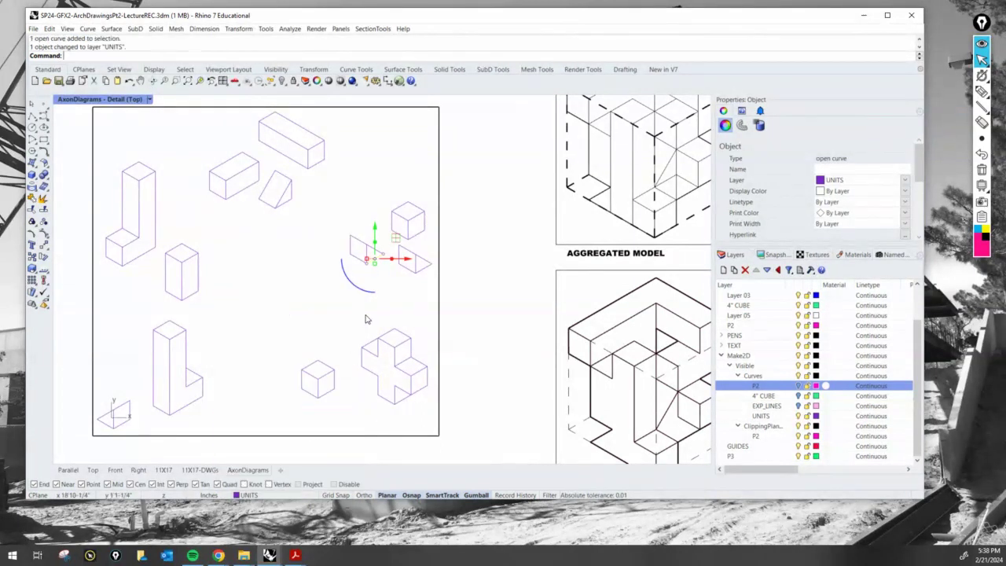
key(Escape)
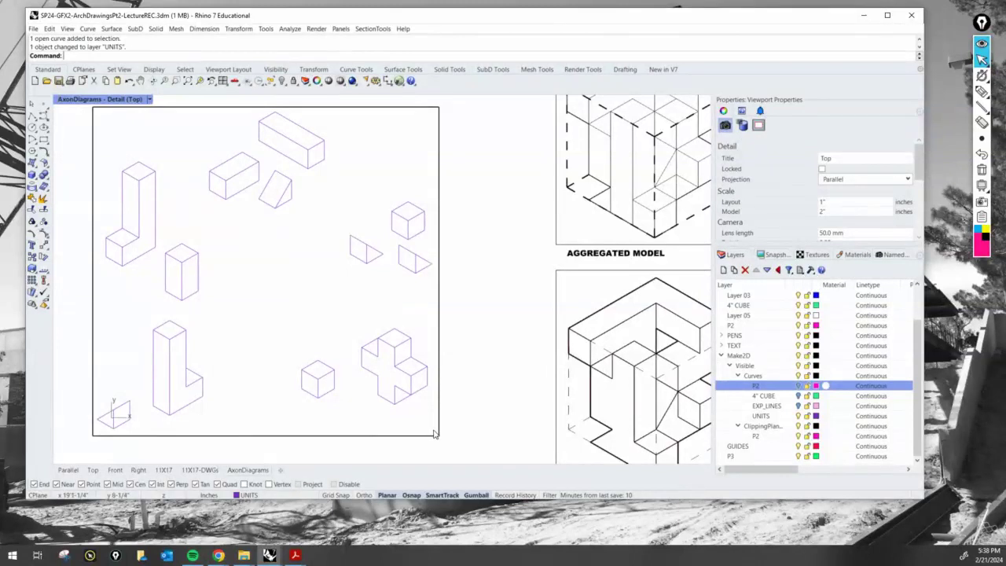
Select all exploded unit curves in the detail and change their layer to P4-.5 under PENS
drag(435, 433, 87, 120)
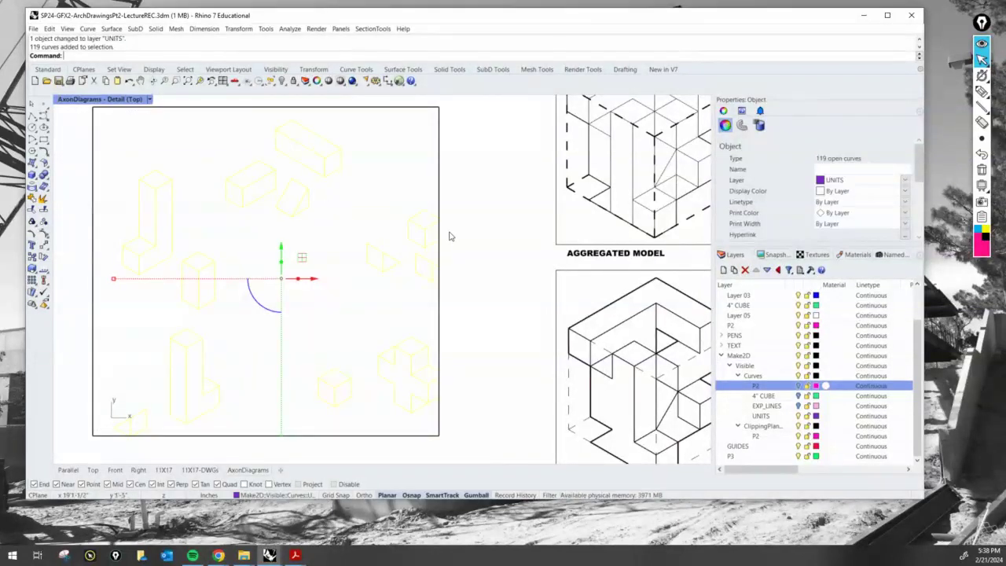
right_drag(382, 272, 372, 268)
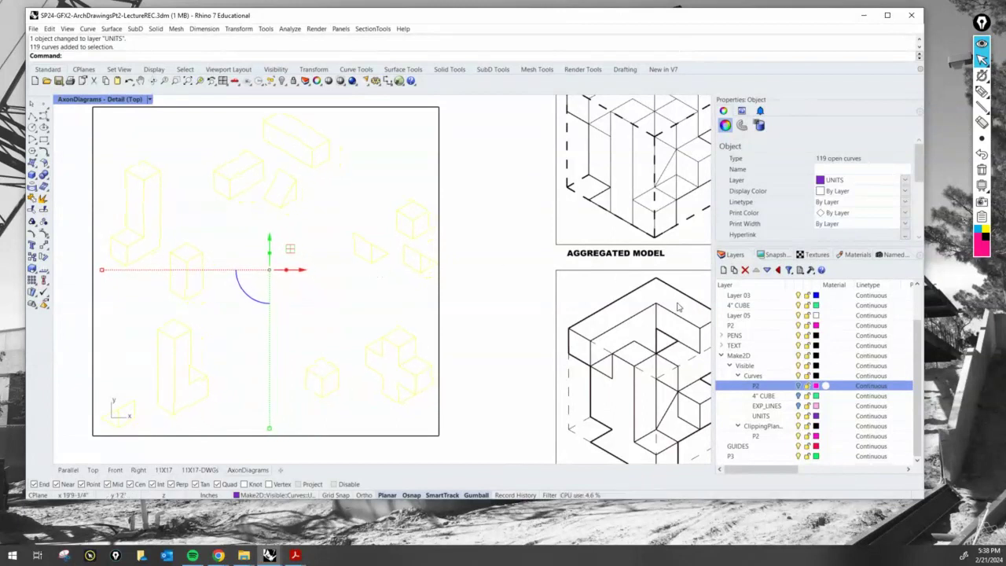
click(721, 355)
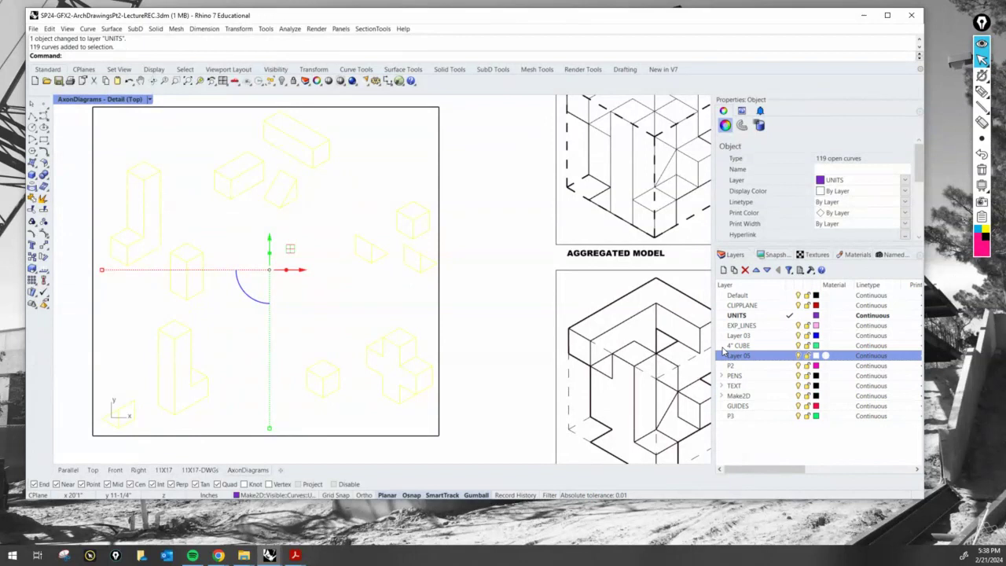
click(721, 377)
scroll(752, 410, down, 1)
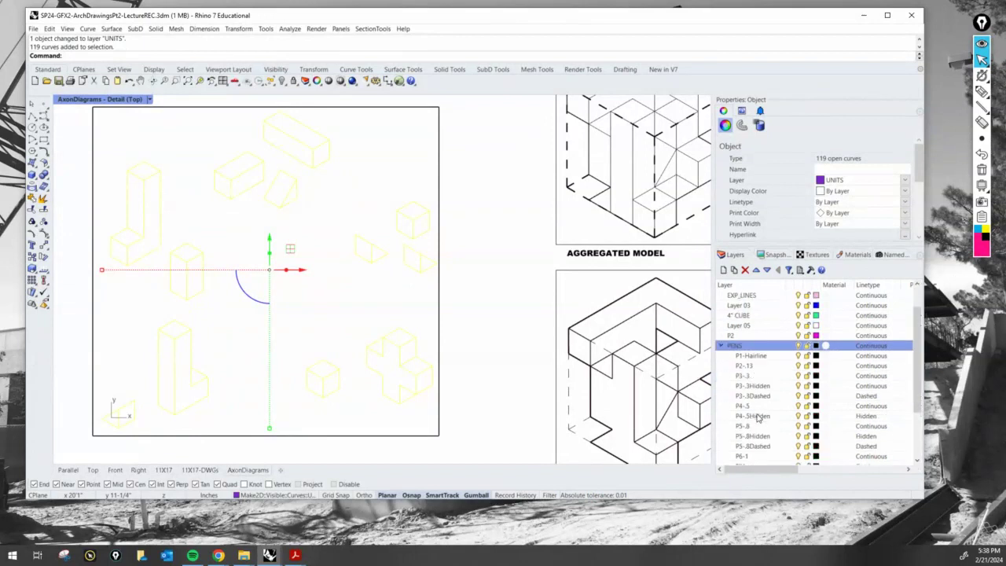
right_click(757, 406)
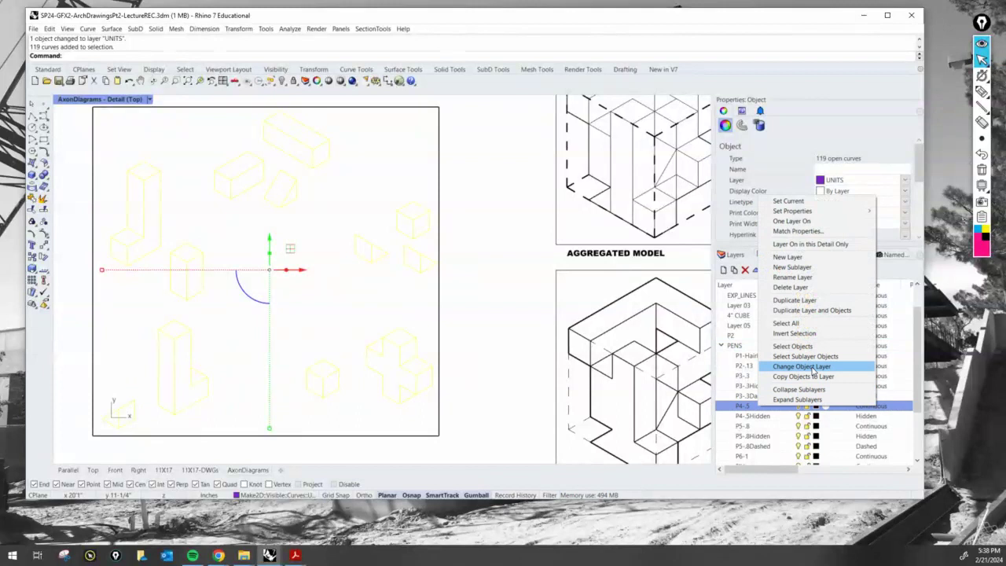
click(813, 373)
click(481, 300)
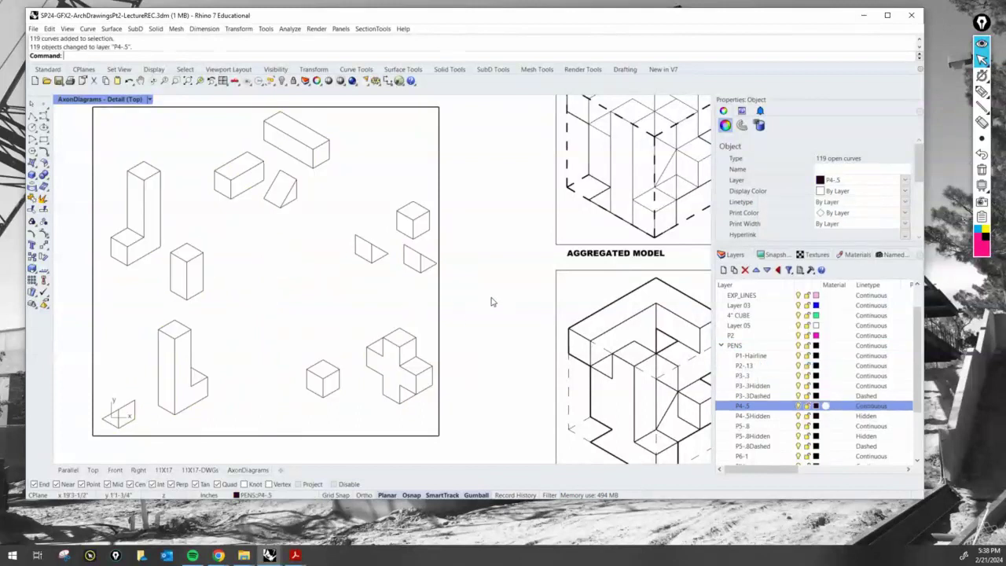
Return to the layout, check the units' line weight, and show the Make2D P2, 4" CUBE and EXP_LINES curve layers again
double_click(445, 293)
scroll(422, 261, up, 5)
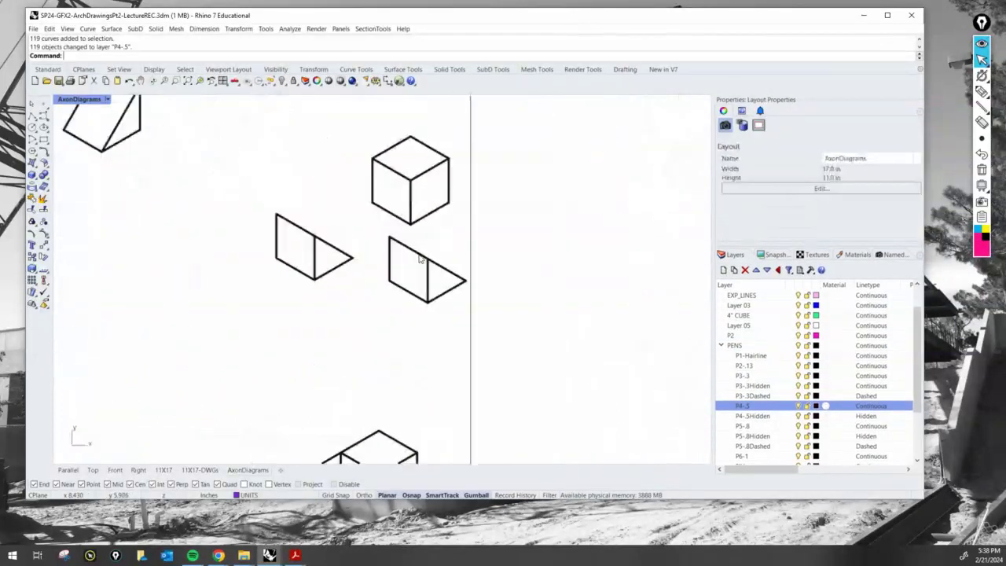
scroll(422, 261, down, 6)
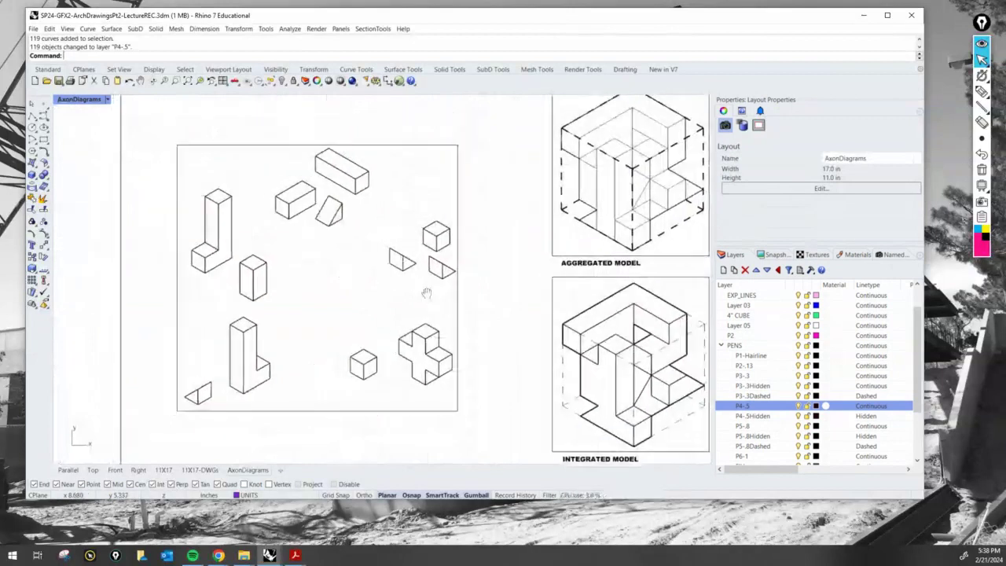
scroll(418, 292, up, 2)
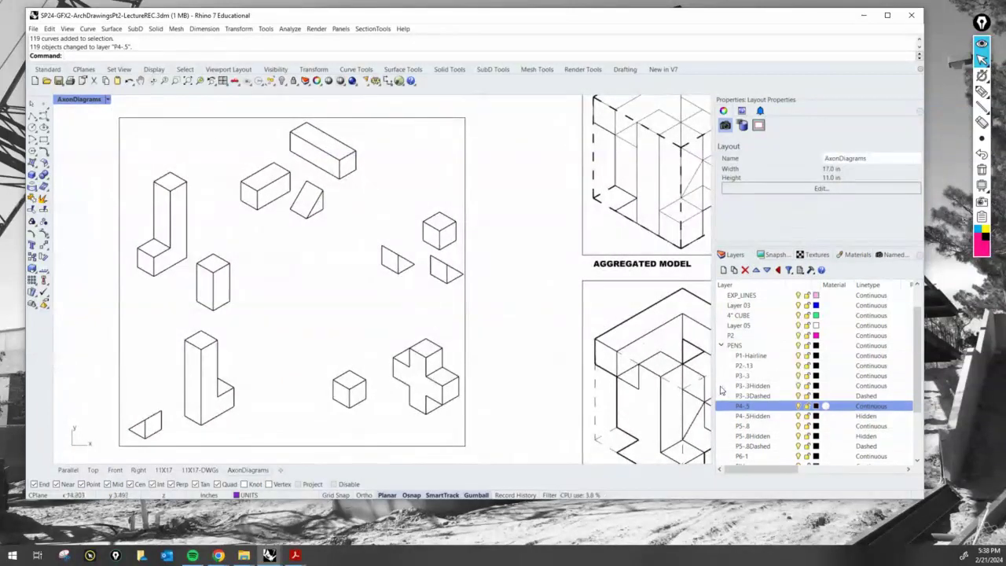
click(721, 345)
click(722, 396)
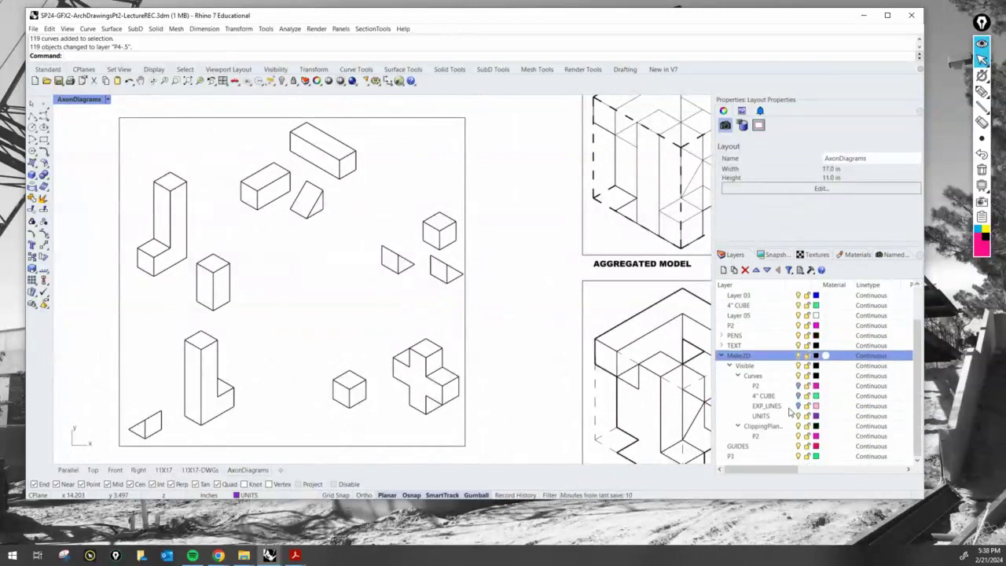
click(798, 386)
click(799, 406)
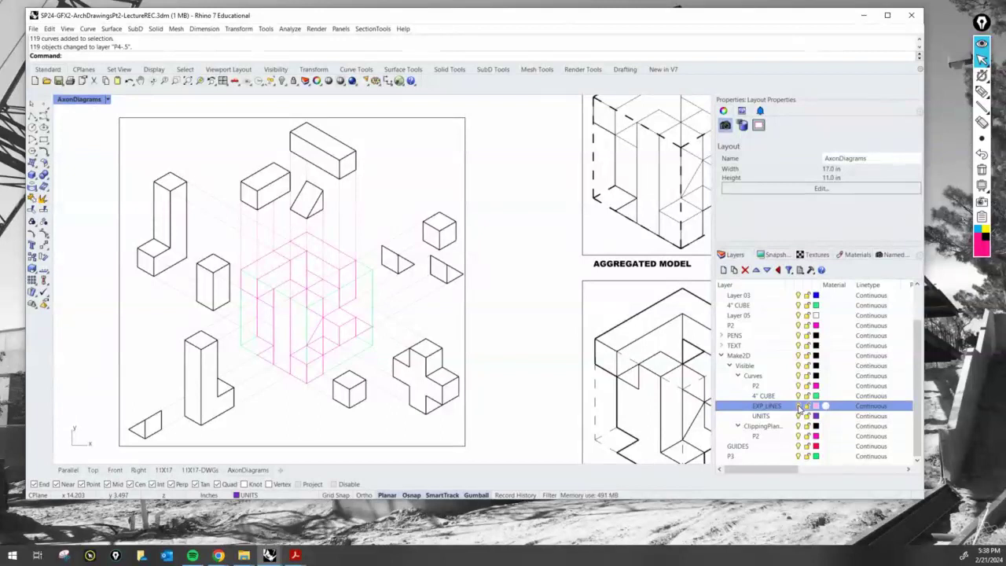
Hide the Make2D 4" CUBE and EXP_LINES curve layers and the P4-.5 layer under PENS
click(799, 396)
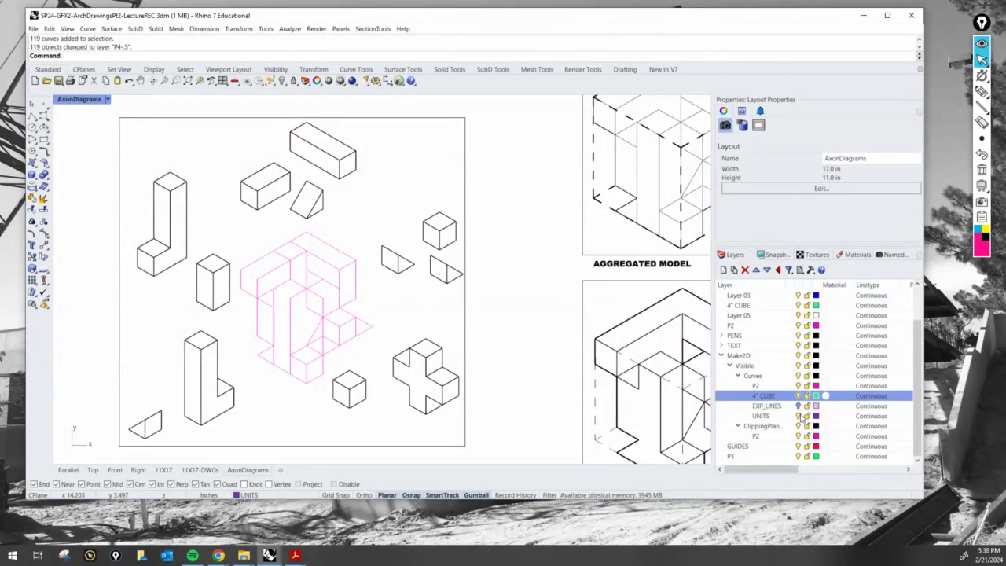
click(797, 415)
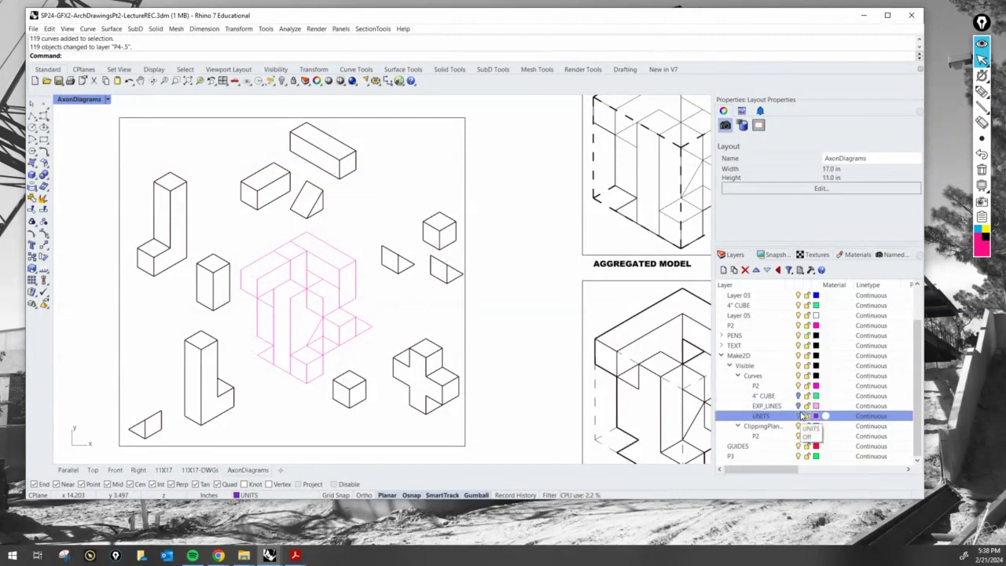
click(799, 406)
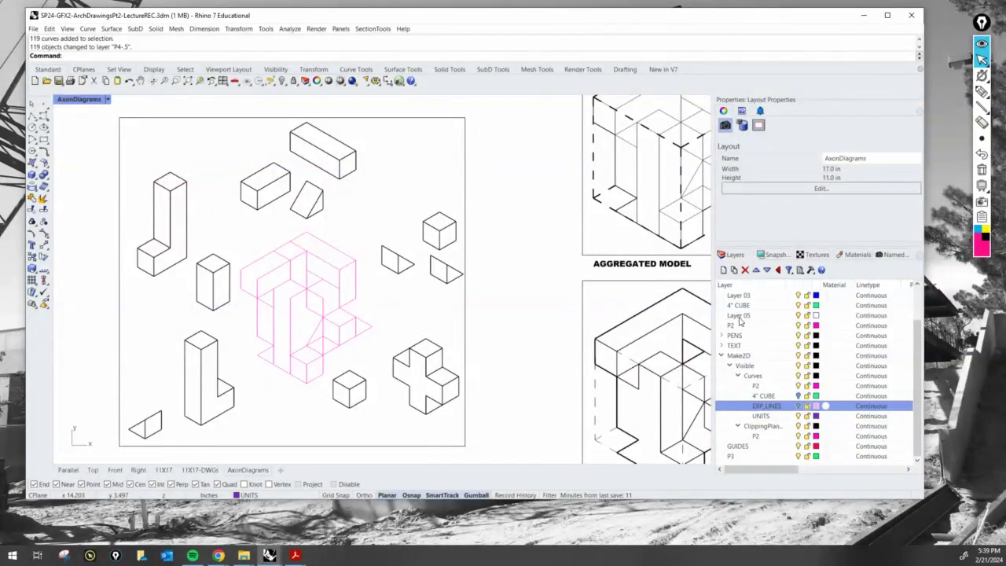
click(721, 336)
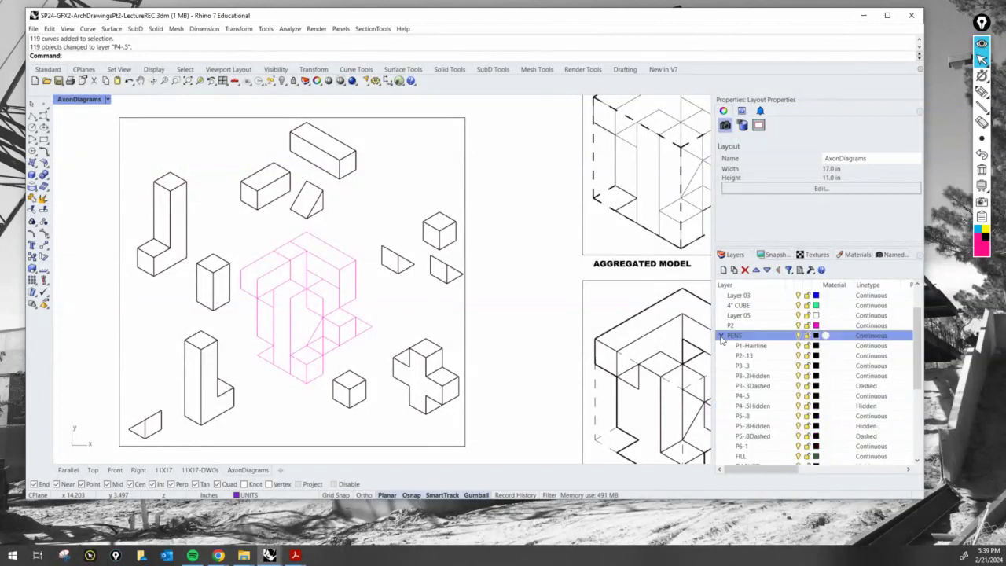
click(756, 396)
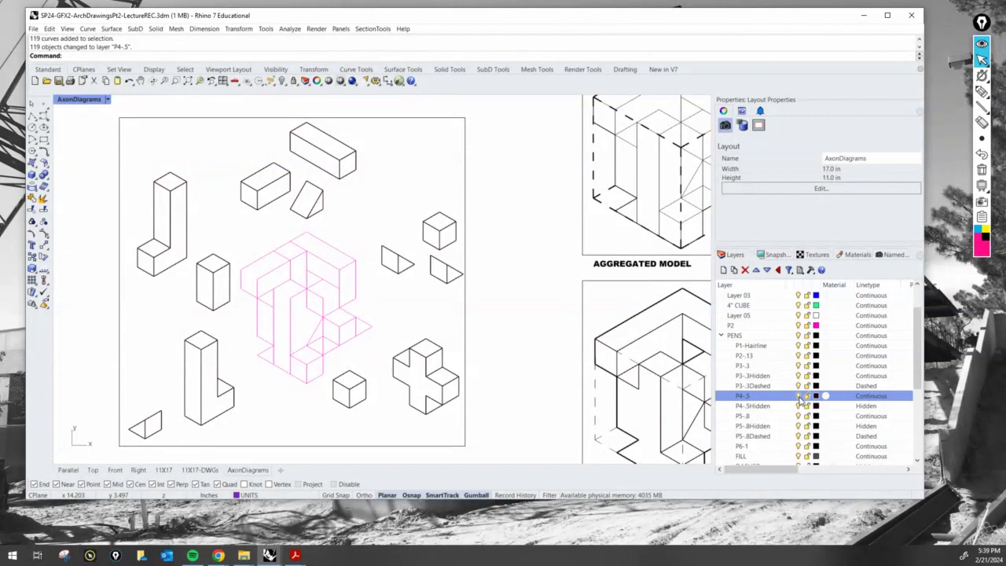
click(798, 396)
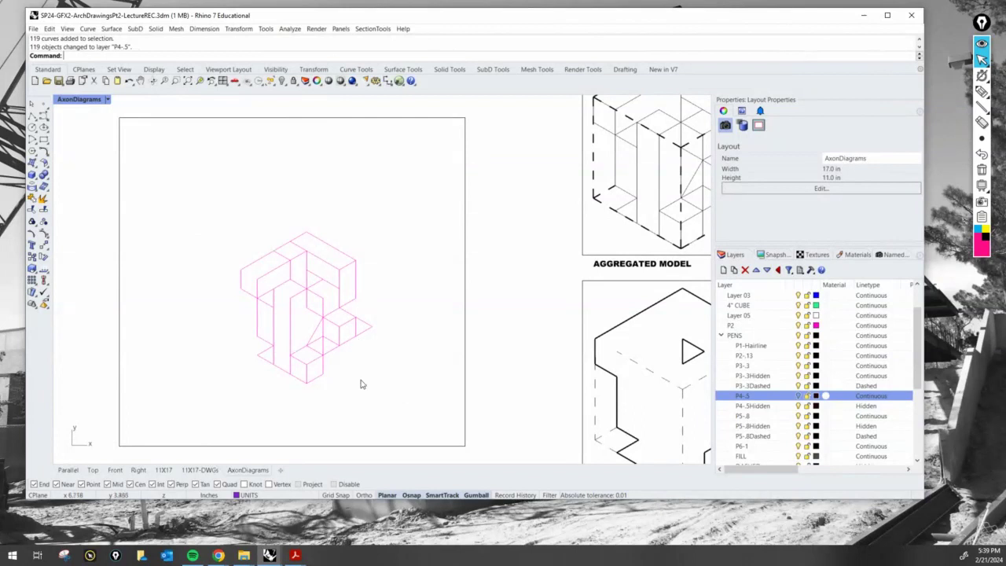
Activate the exploded axon detail and select all the magenta curves of the central aggregated model
drag(407, 430, 210, 193)
click(721, 336)
click(736, 337)
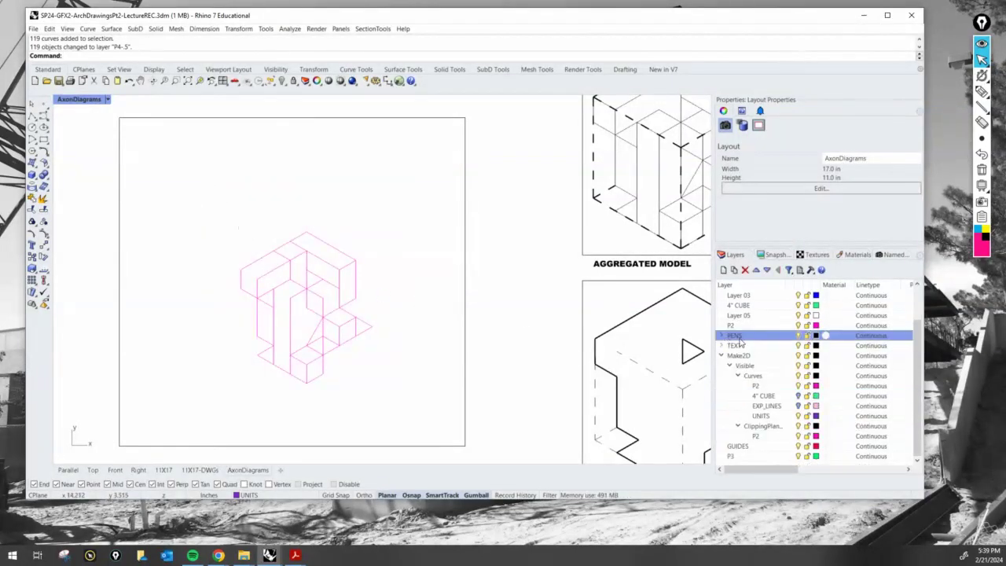
click(756, 386)
double_click(452, 338)
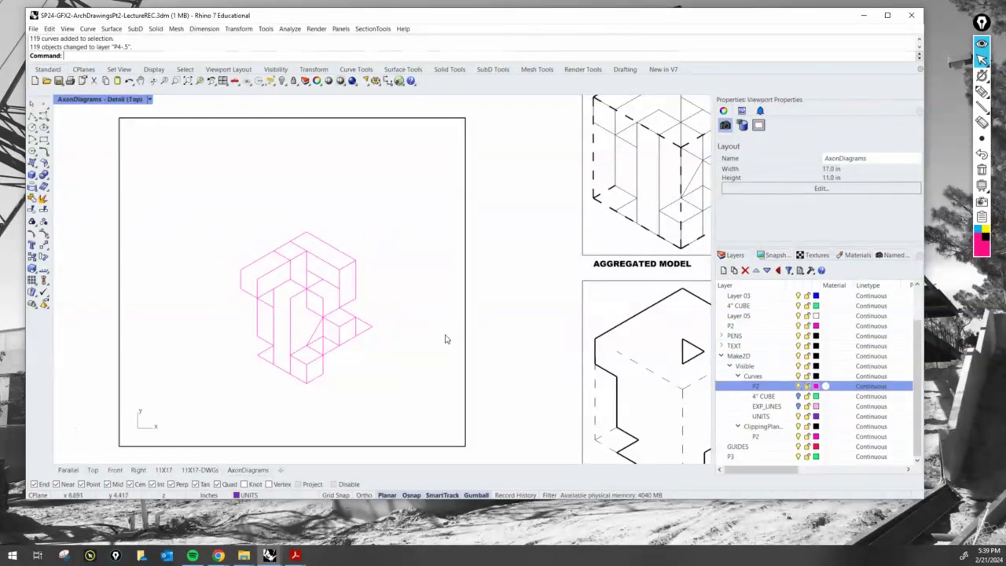
drag(436, 417, 264, 261)
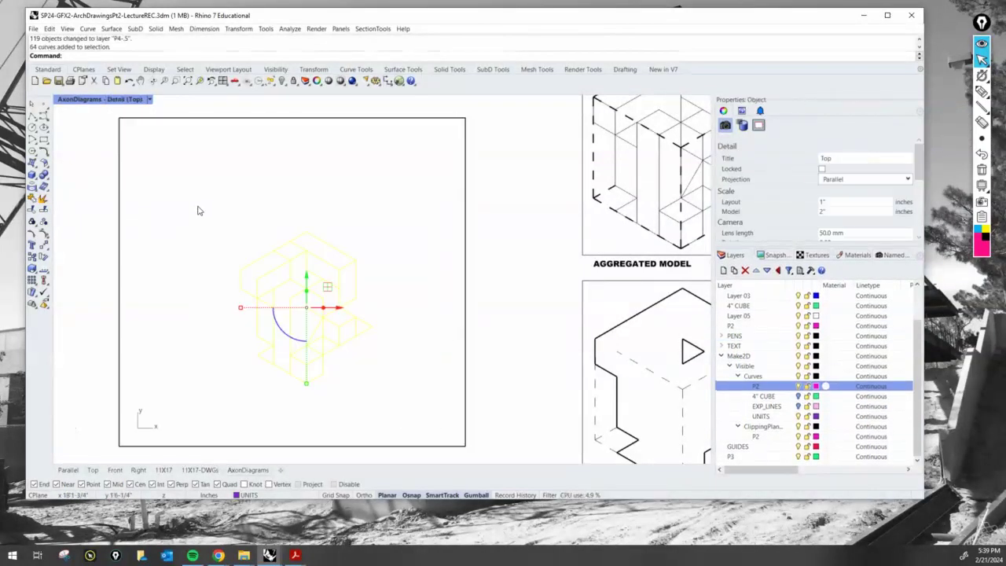
double_click(495, 307)
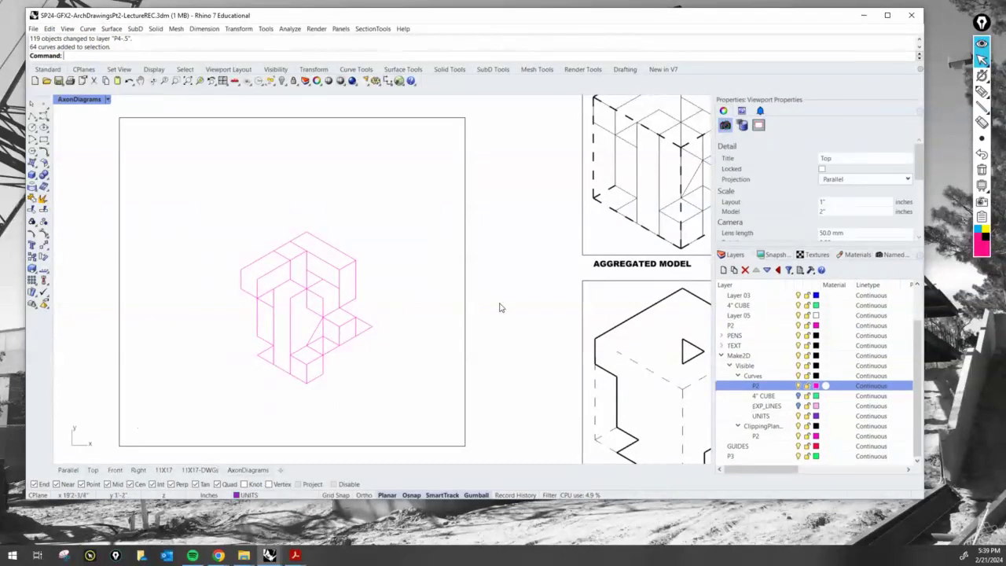
drag(412, 410, 208, 207)
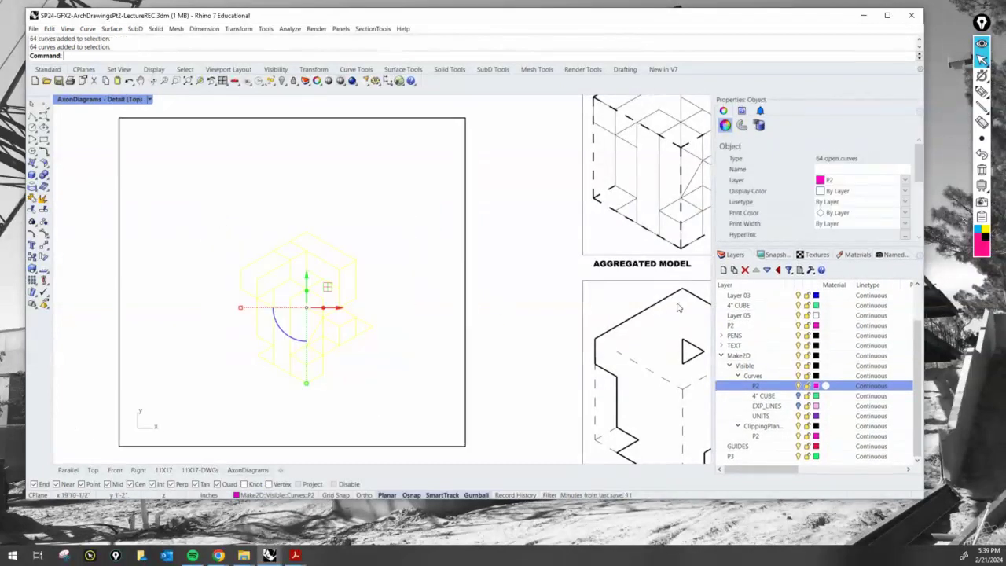
Set the linetype of the P3-.3Hidden layer under PENS to Hidden
click(726, 336)
click(721, 335)
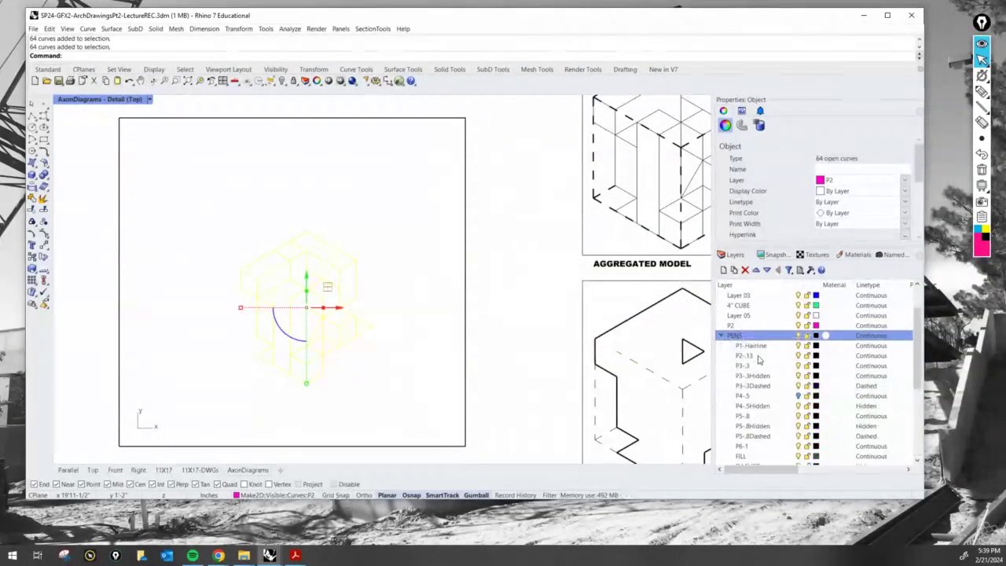
click(753, 376)
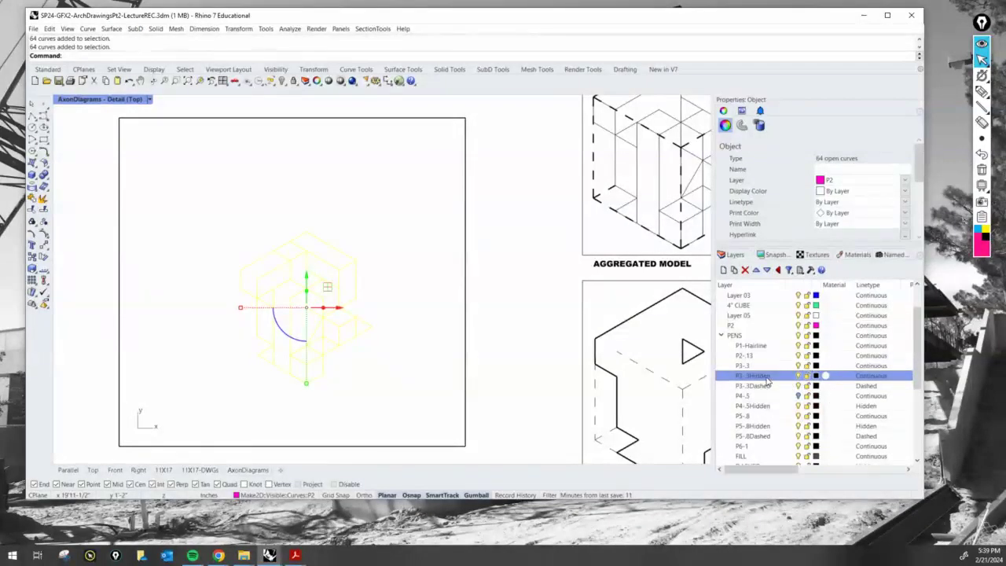
click(869, 376)
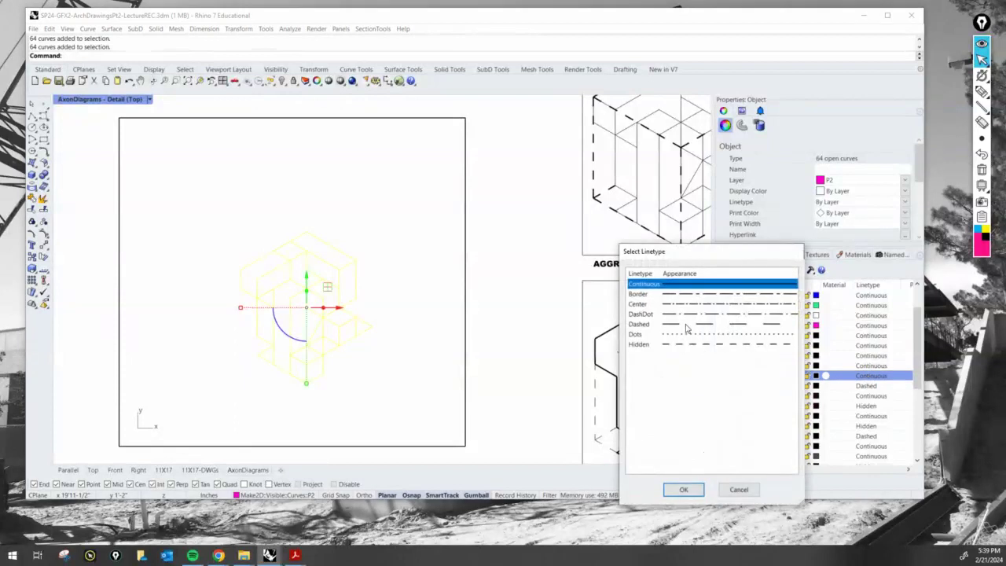
drag(703, 255, 576, 253)
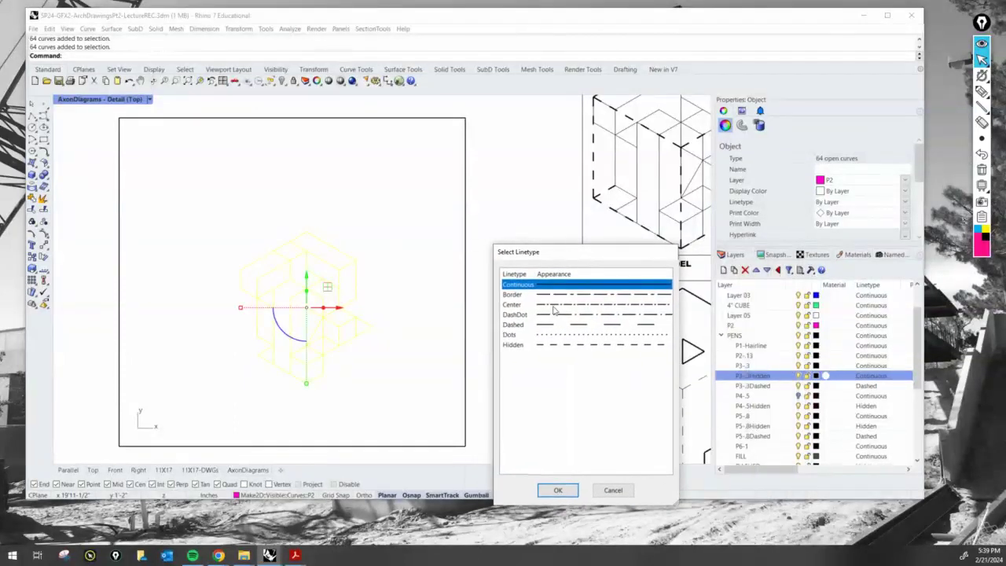
click(554, 352)
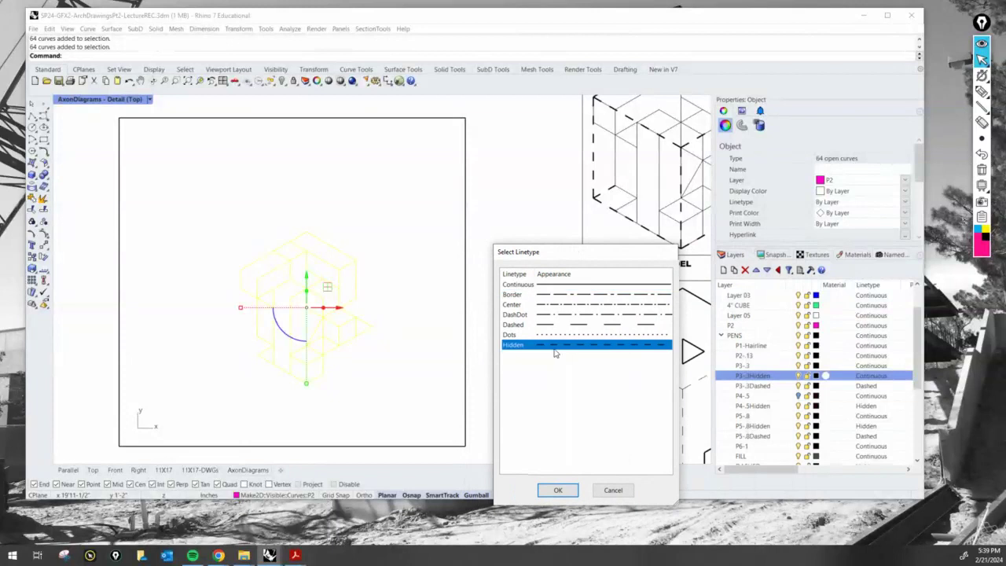
click(558, 490)
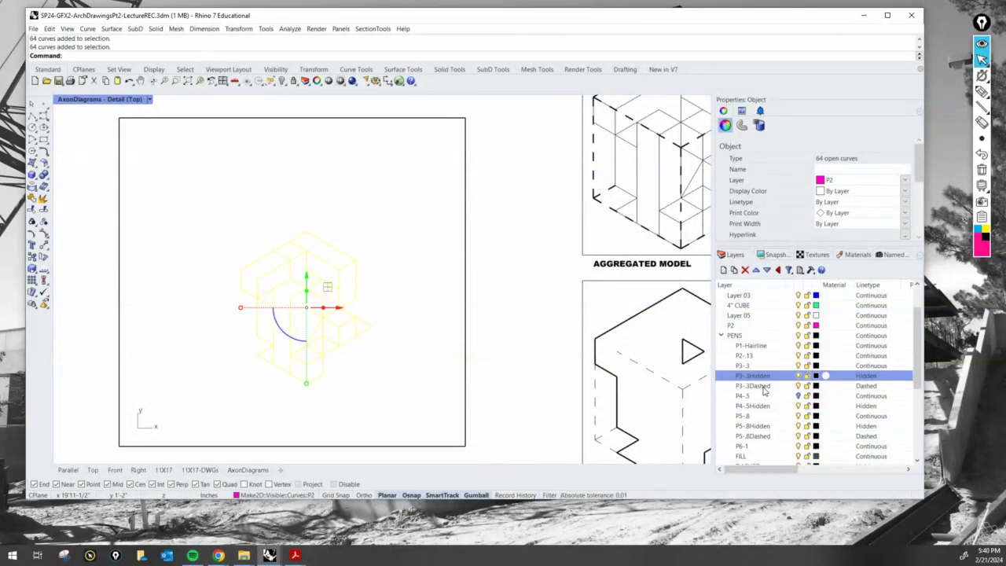
Check the P3-.3Dashed layer's linetype and change the selected model curves to that layer
click(866, 386)
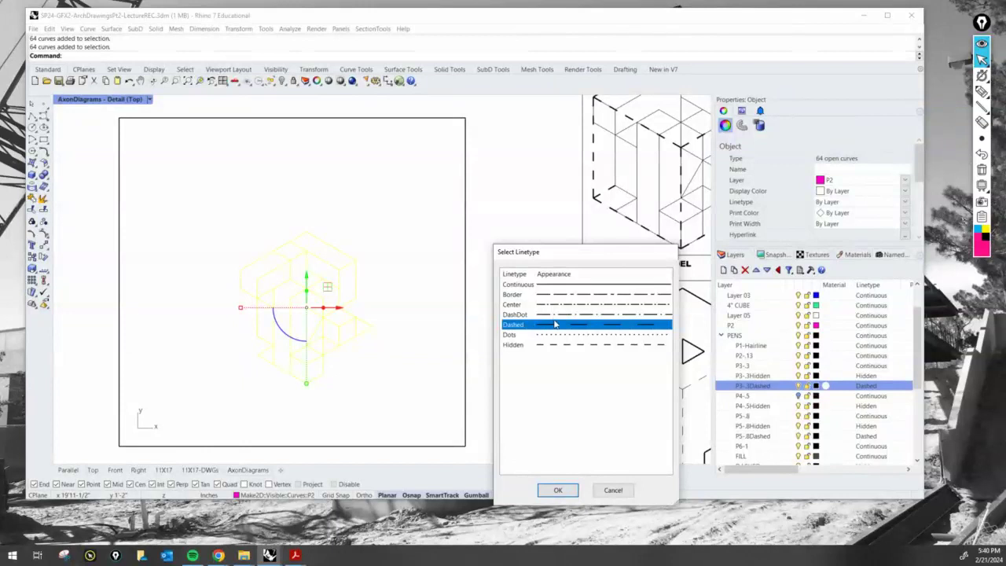
click(613, 490)
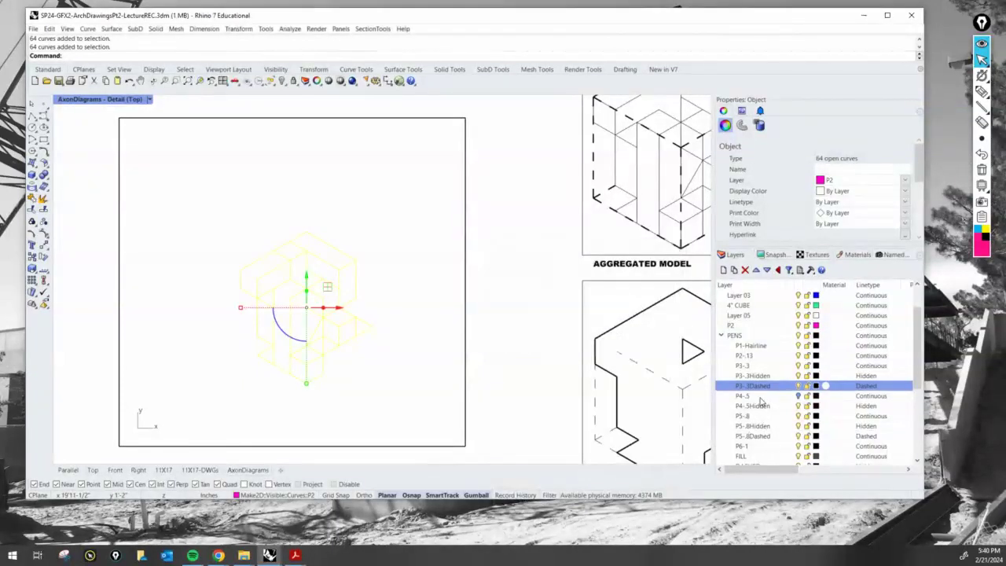
right_click(759, 388)
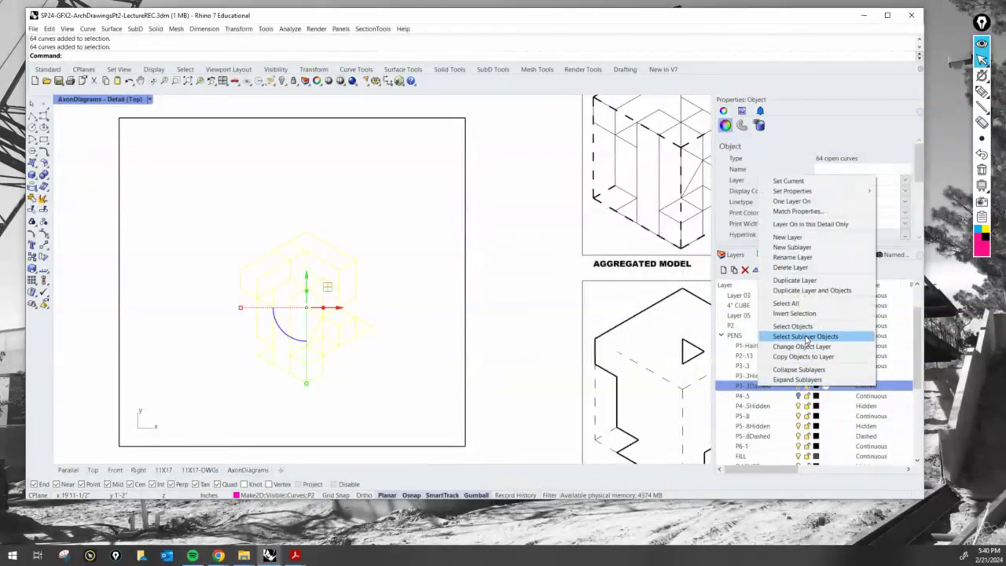
click(805, 348)
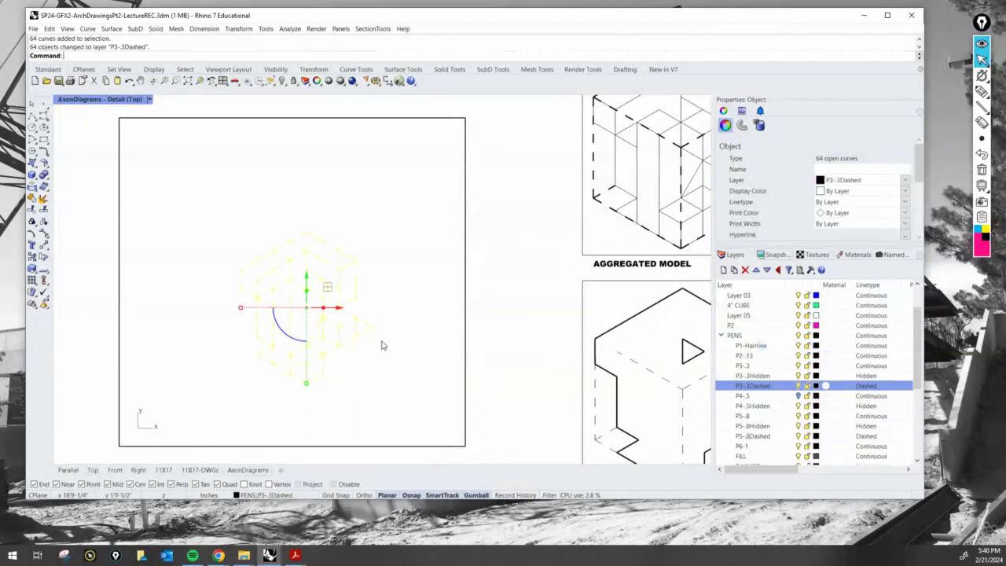
key(Escape)
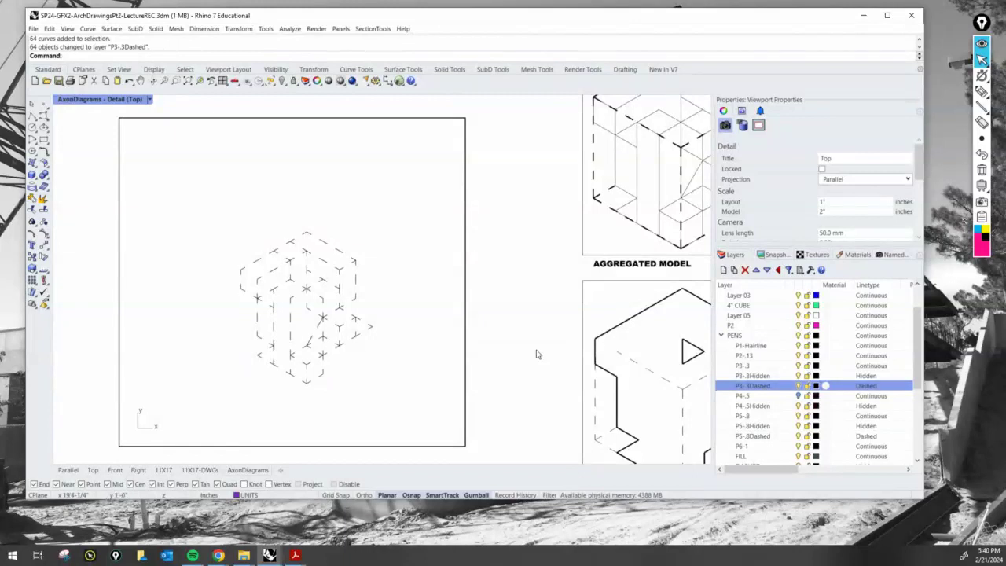
Show the P4-.5, 4" CUBE and EXP_LINES layers again and return to the layout
click(797, 396)
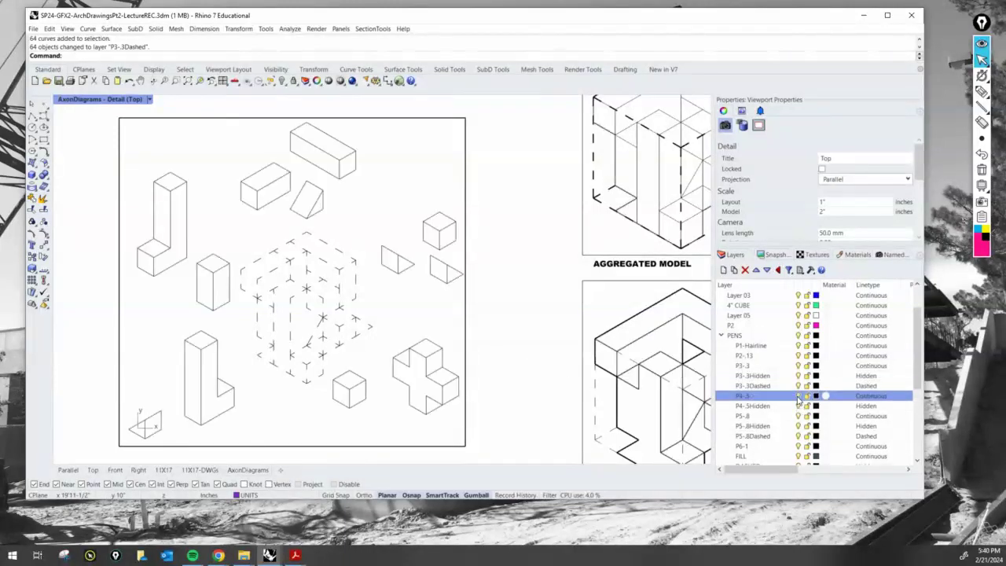
scroll(790, 397, down, 4)
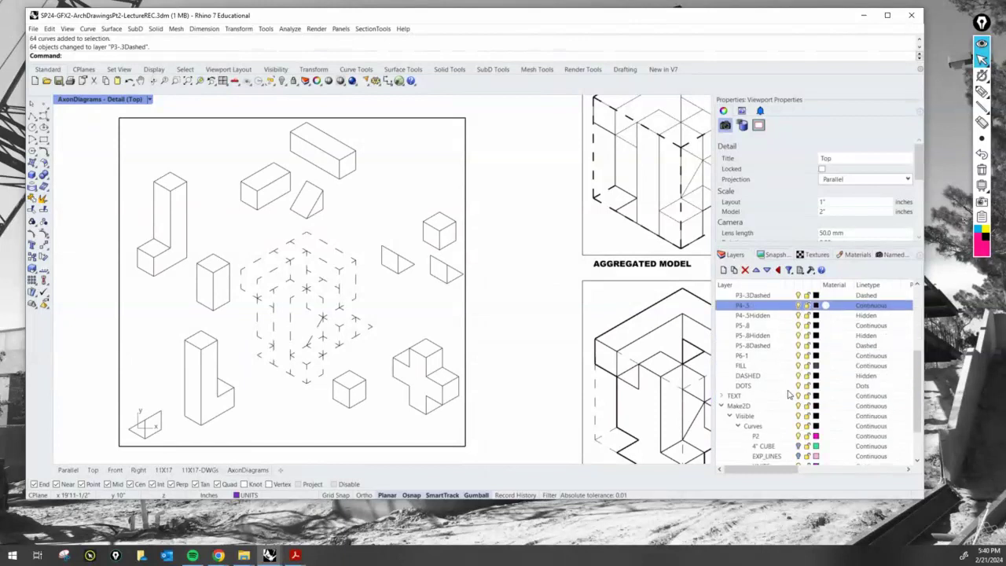
click(797, 415)
click(798, 426)
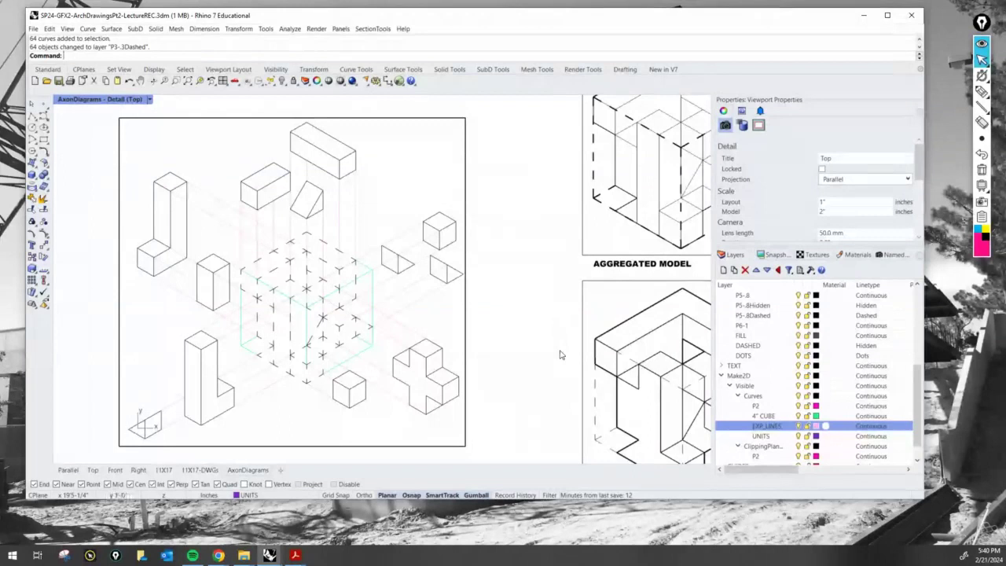
double_click(537, 314)
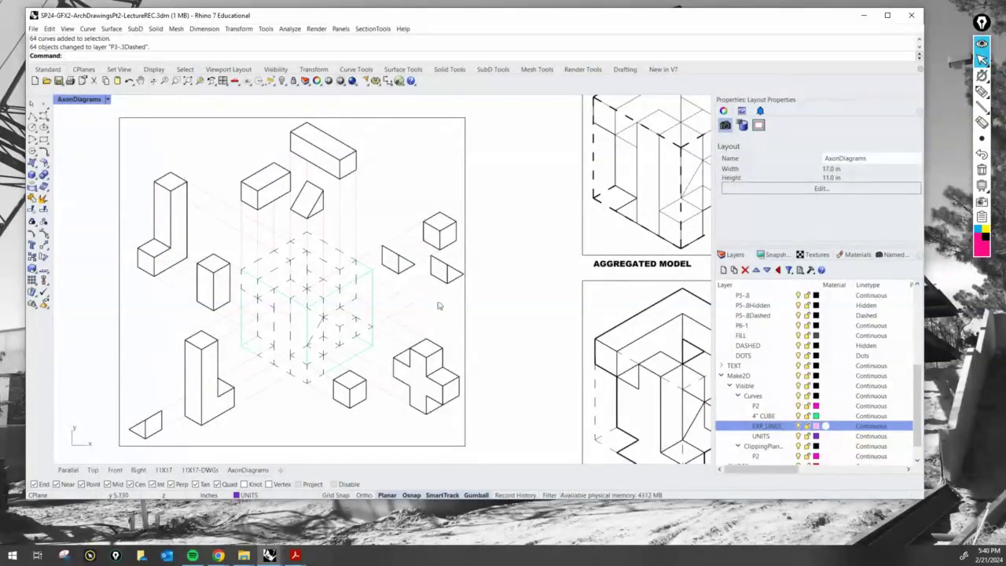
scroll(750, 380, up, 2)
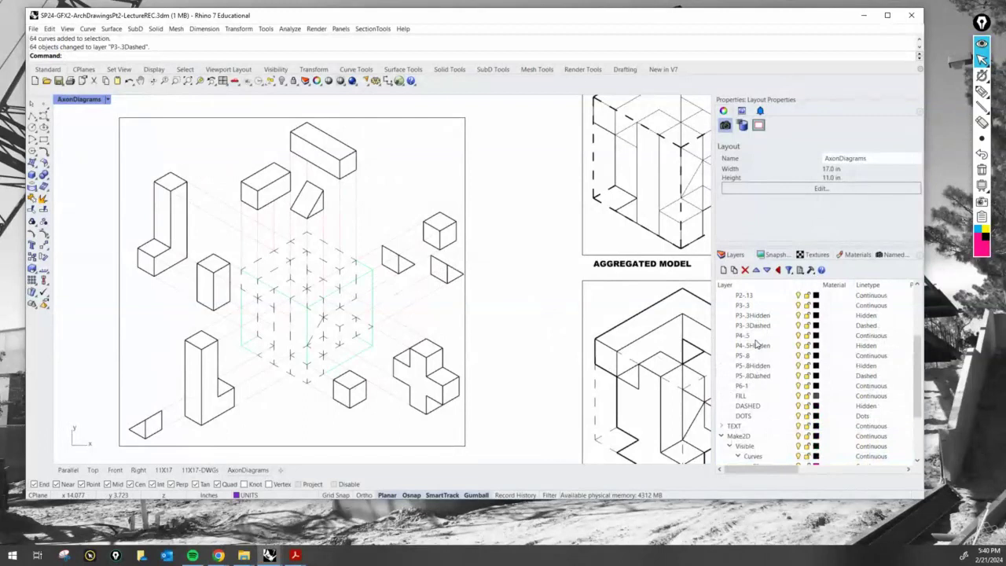
click(755, 305)
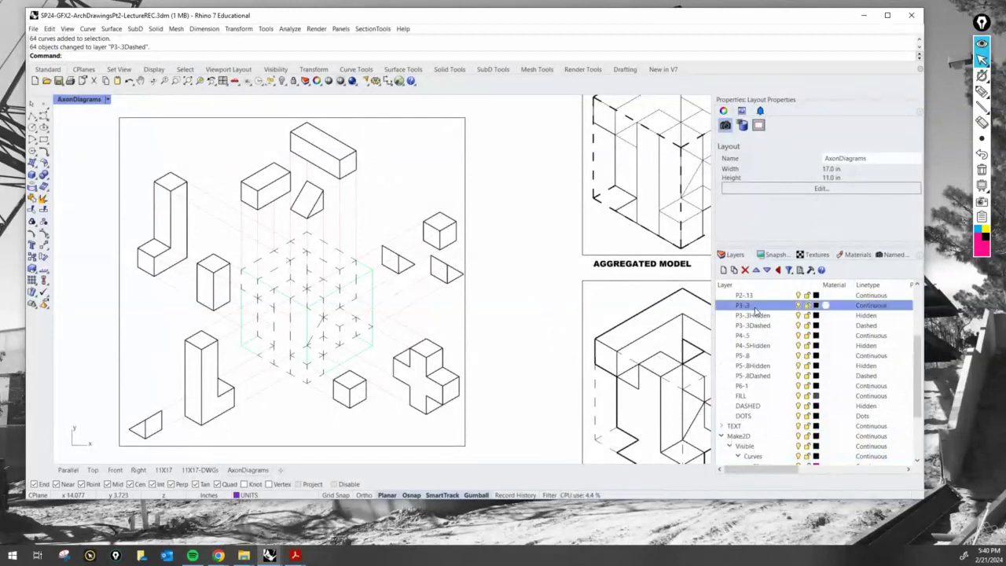
click(724, 270)
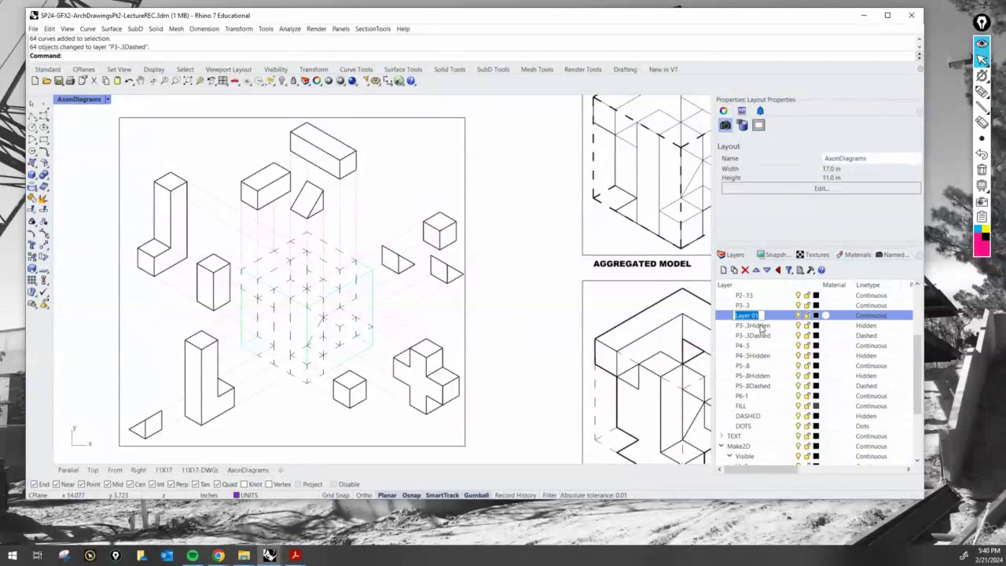
click(760, 345)
click(760, 317)
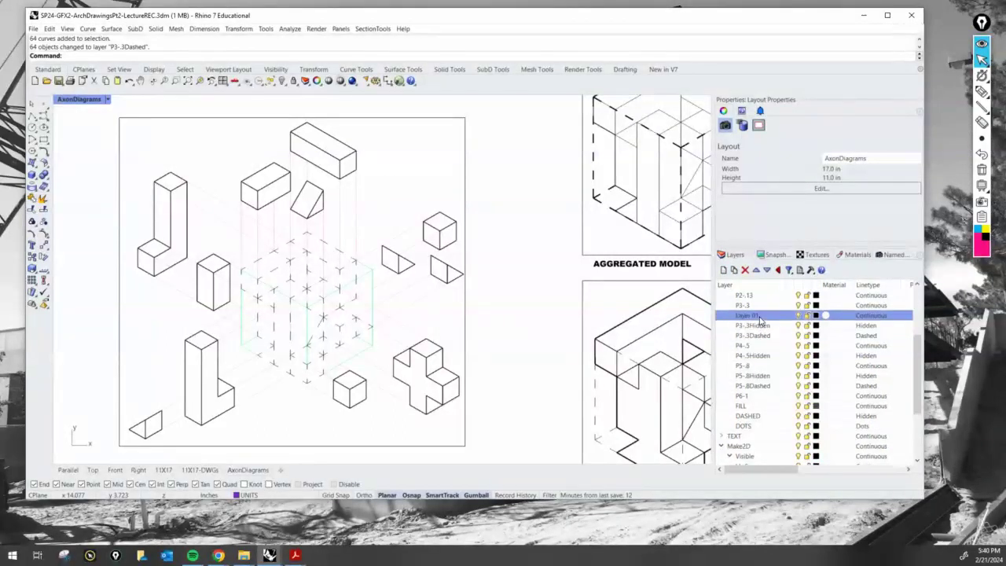
key(Delete)
Duplicate the P3-.3 layer under PENS and name the copy P3-.3Dots
click(759, 378)
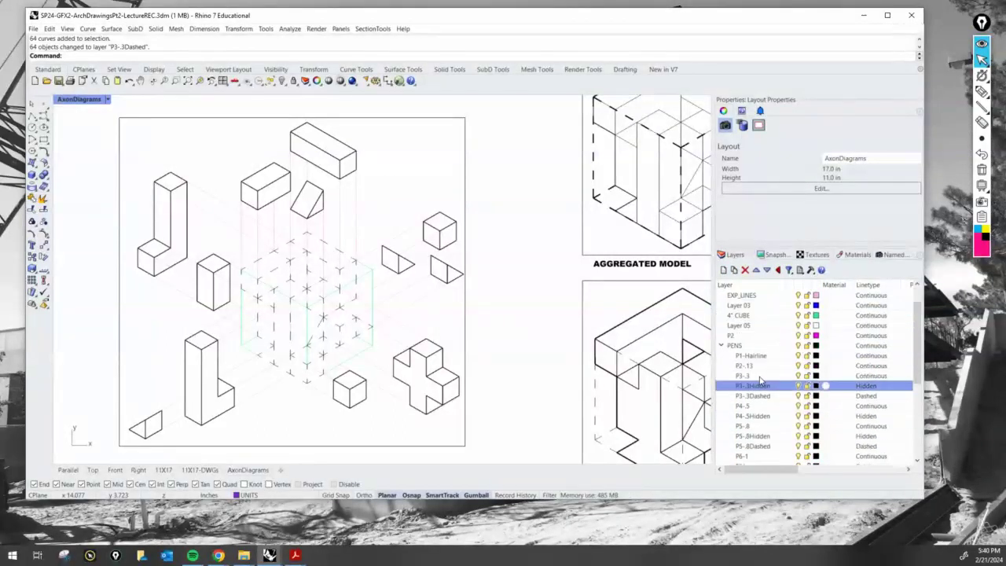
right_click(756, 378)
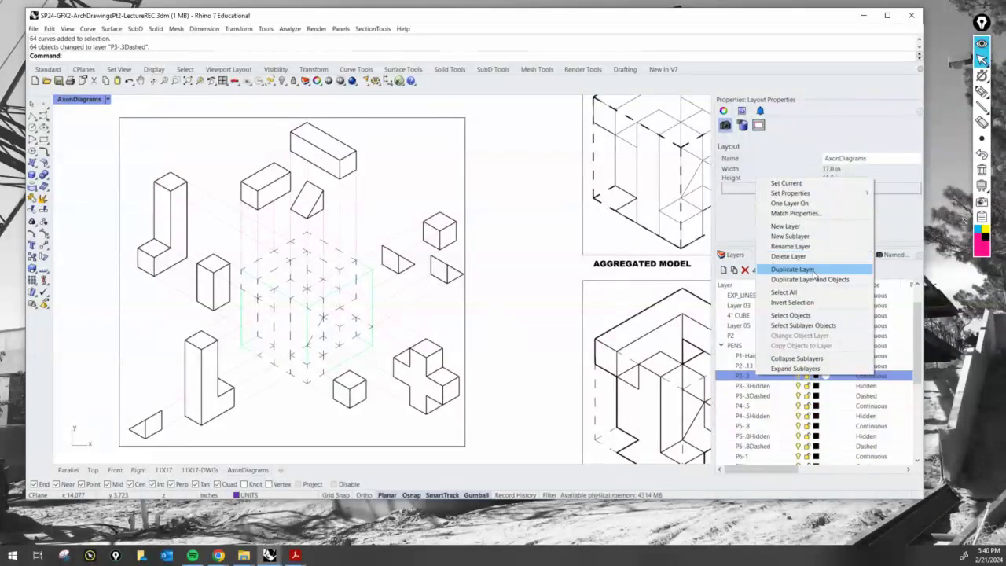
click(814, 270)
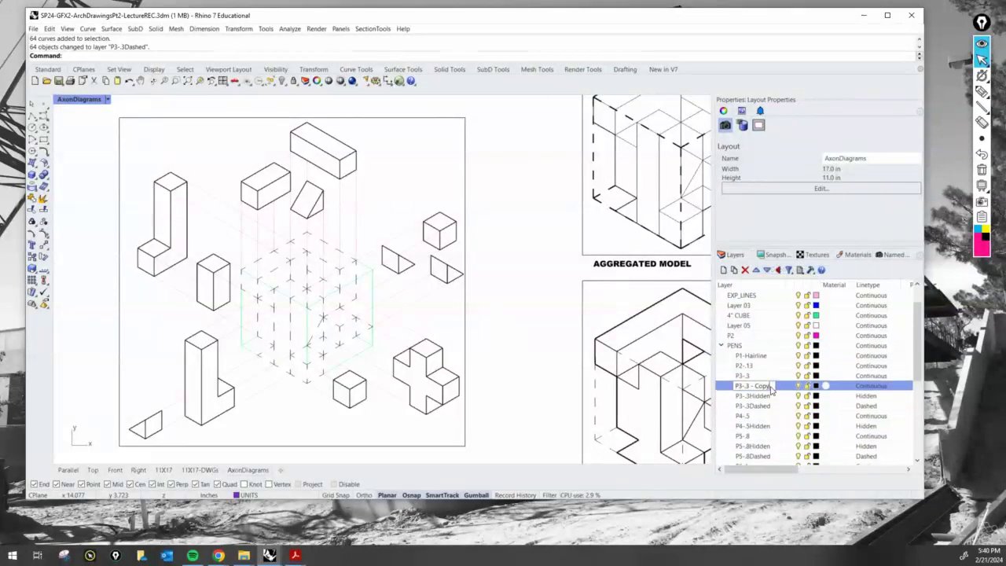
key(BackSpace)
key(BackSpace)
key(BackSpace)
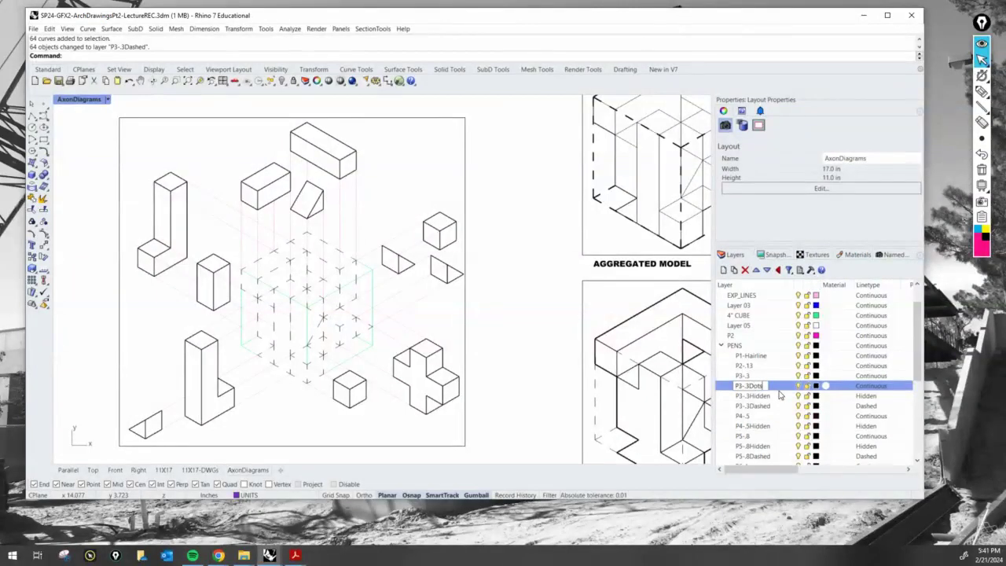
key(Return)
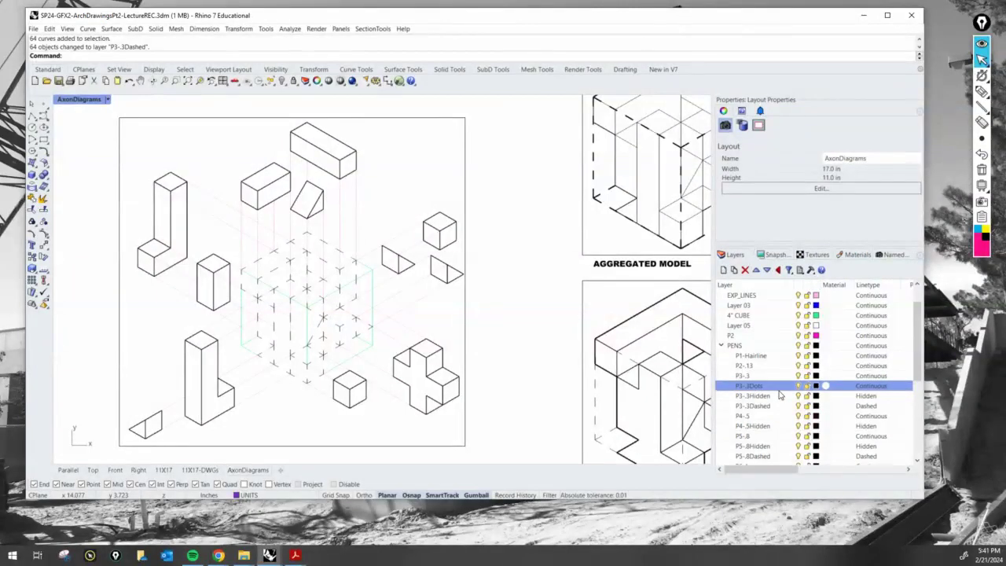
Set the linetype of the P3-.3Dots layer under PENS to Dots
click(870, 387)
click(583, 334)
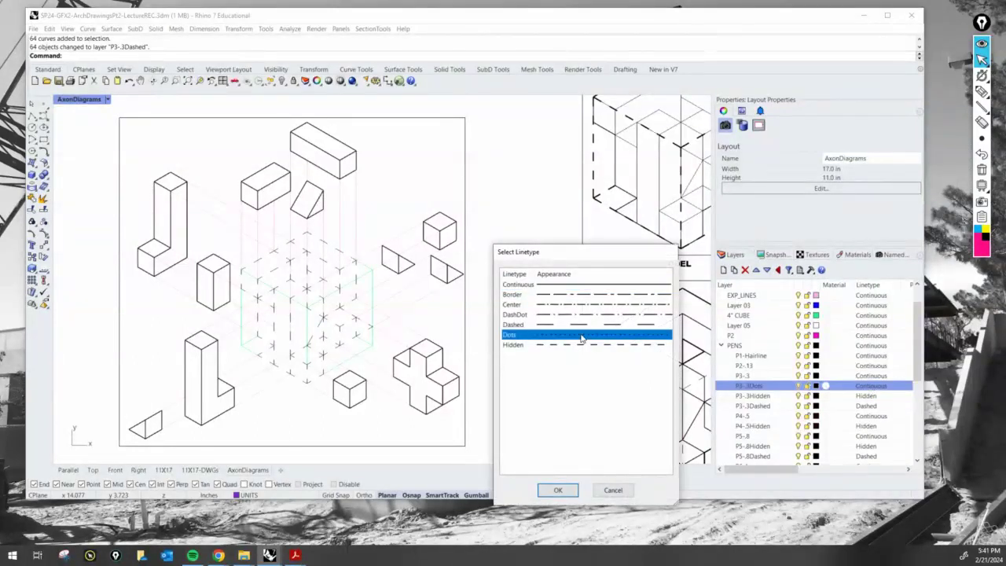
click(558, 490)
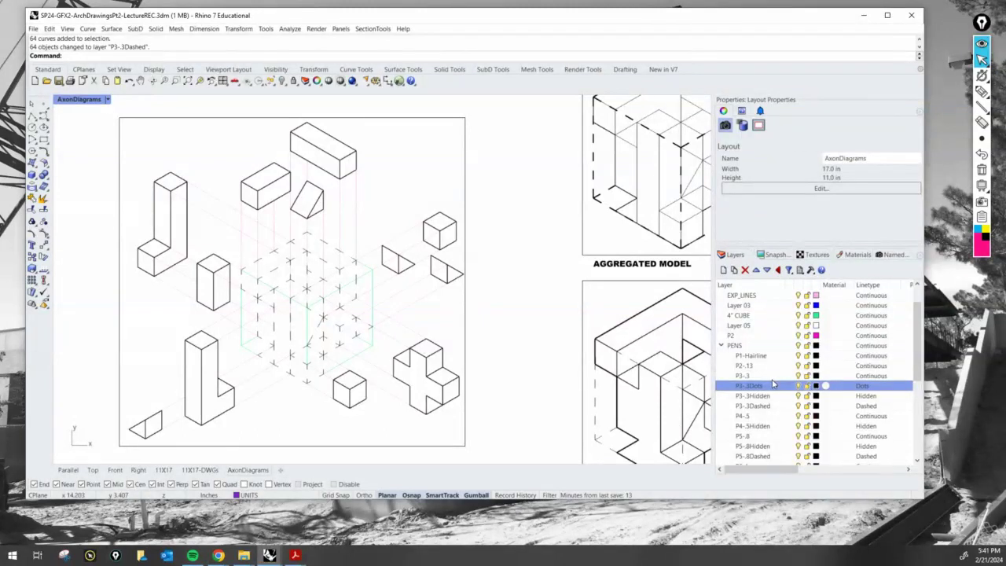
Hide the P4-.5 layer and the Make2D EXP_LINES and 4" CUBE layers so only the central model curves remain in the detail
scroll(777, 387, down, 3)
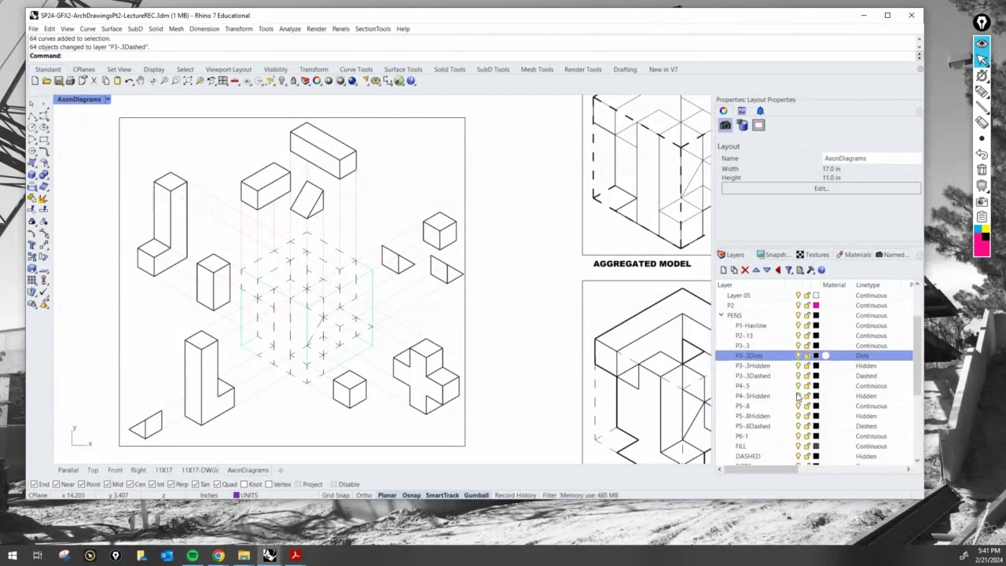
click(799, 387)
scroll(800, 391, down, 5)
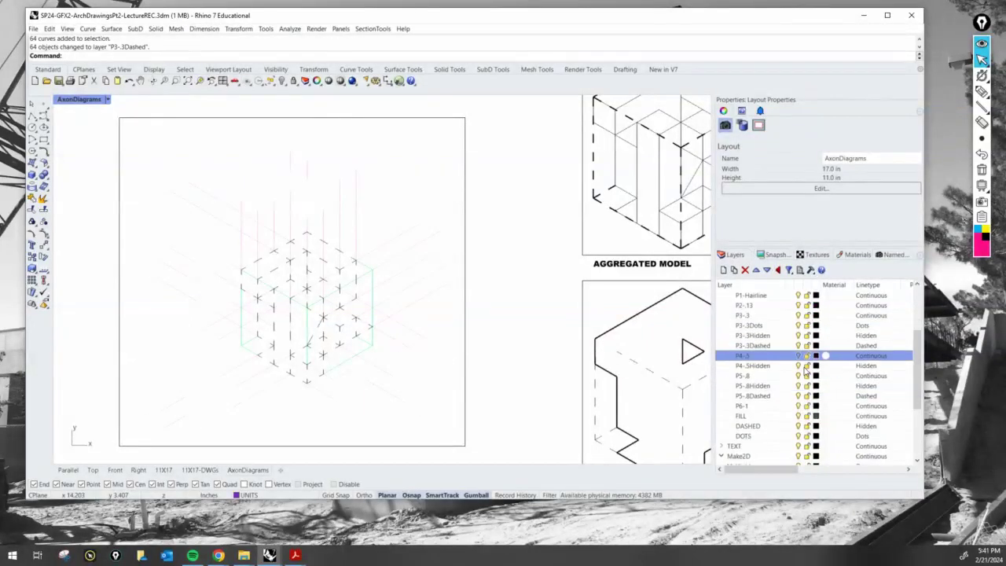
click(800, 408)
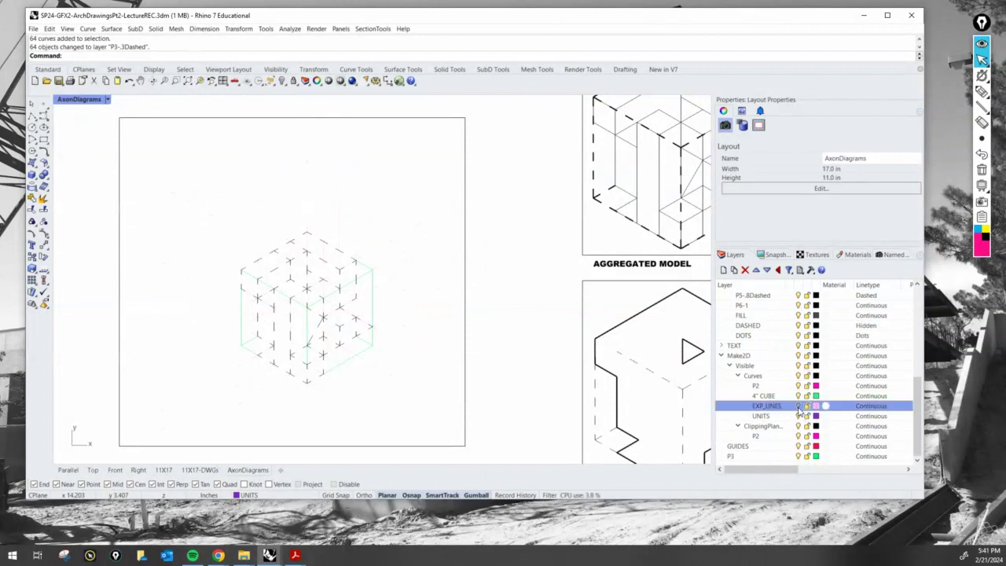
click(799, 396)
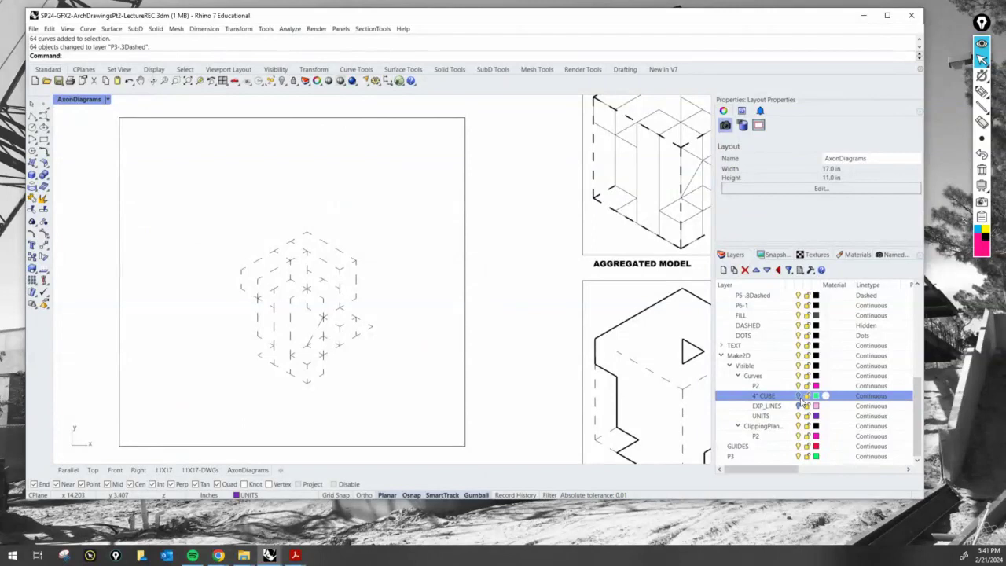
Select all central model curves inside the detail, change them to the P3-.3Dots layer and return to the layout
double_click(434, 426)
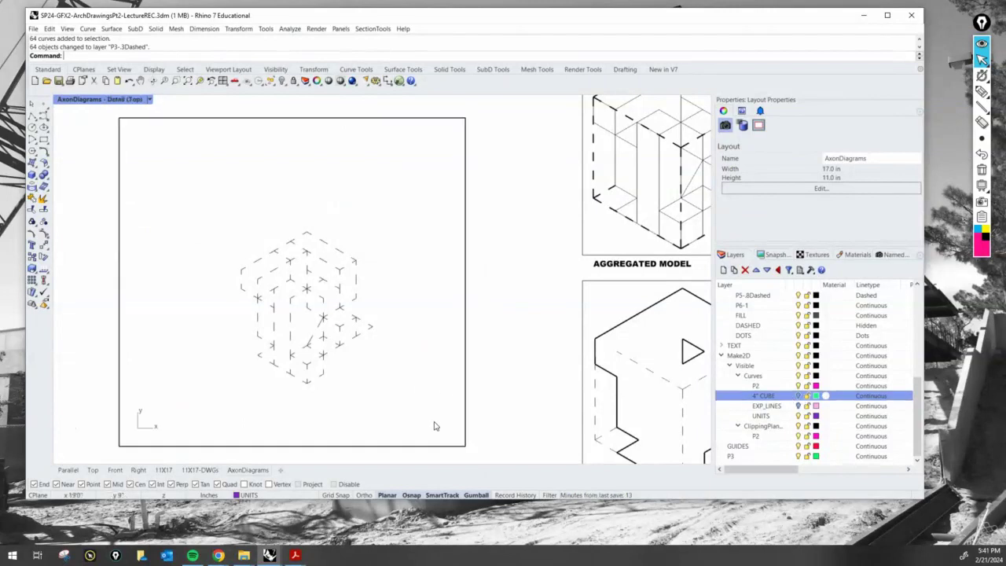
key(ctrl+l)
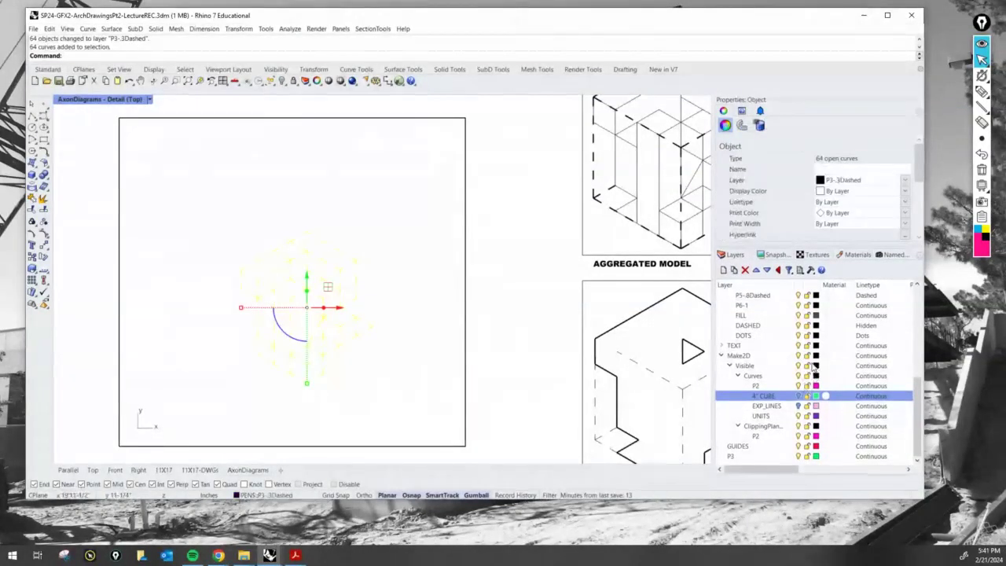
scroll(815, 392, up, 3)
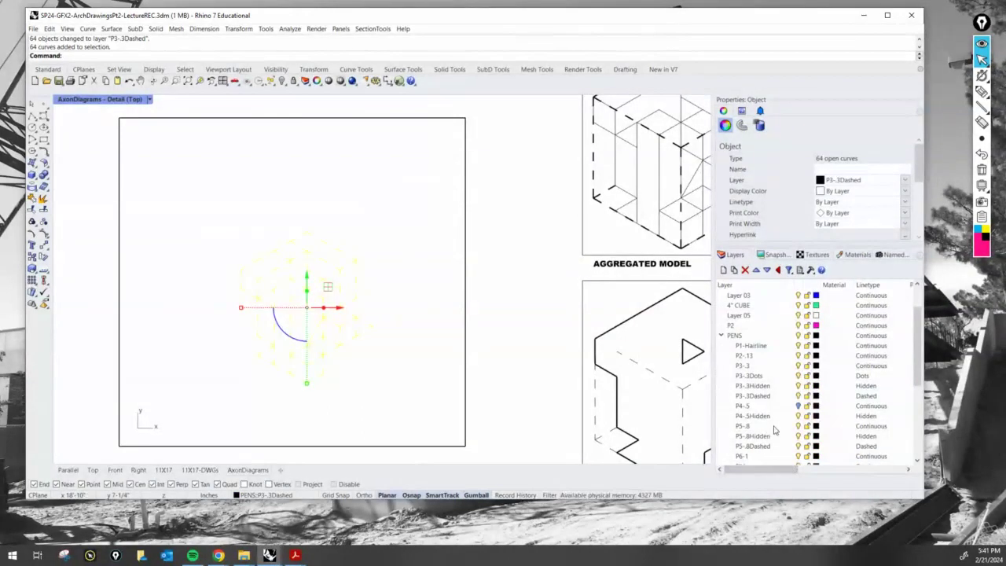
right_click(767, 377)
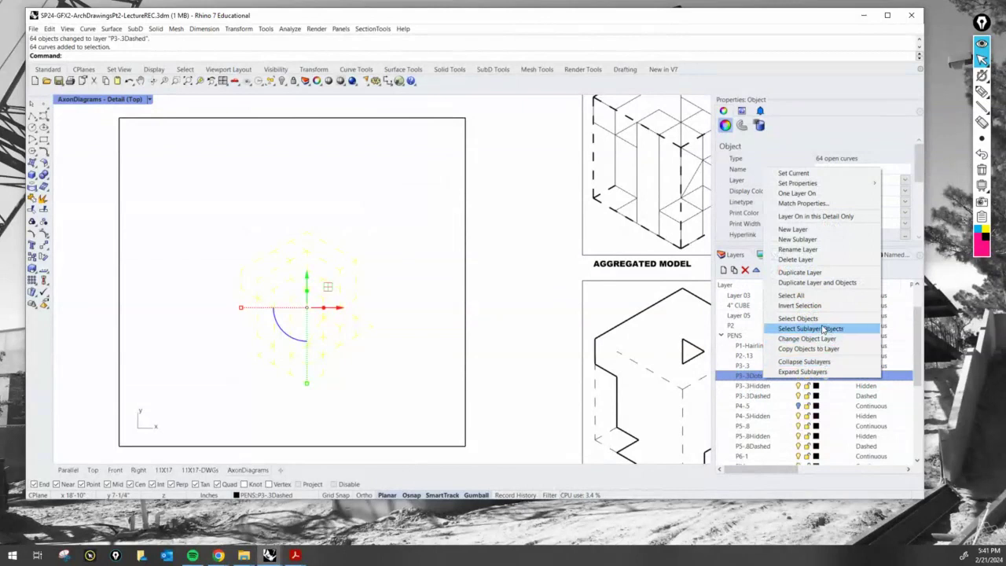
click(827, 339)
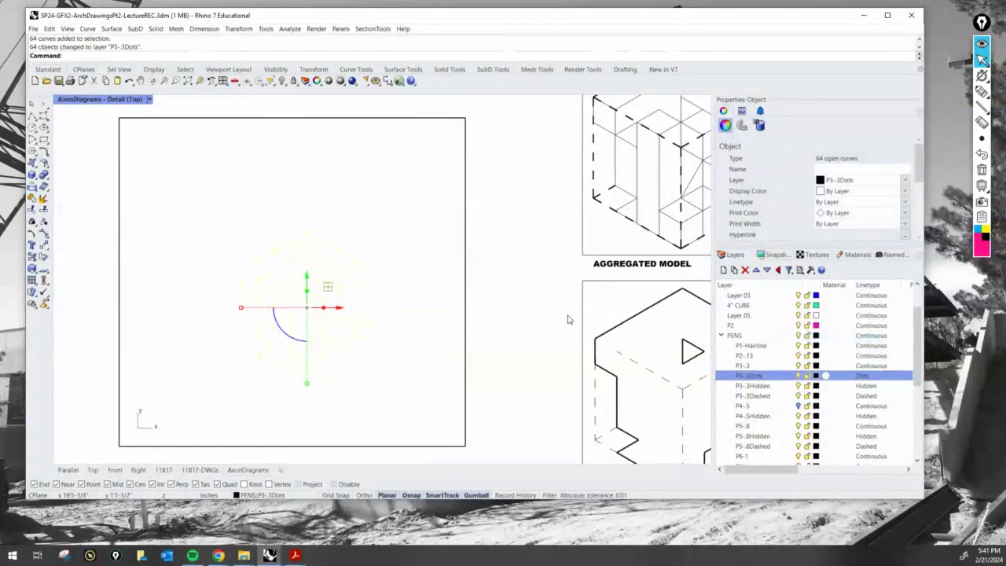
double_click(559, 314)
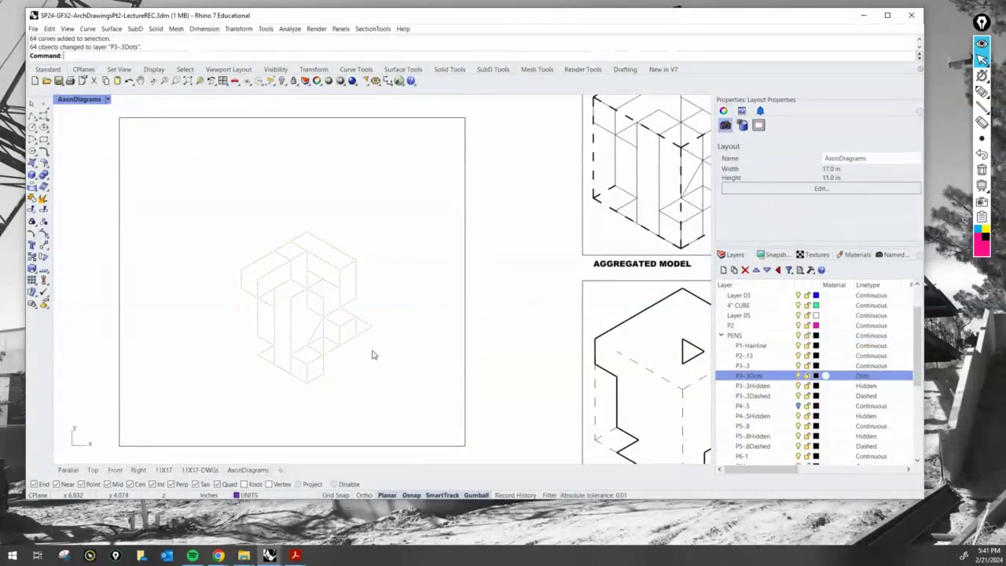
Turn the P4-.5, 4" CUBE and EXP_LINES layers back on
click(798, 406)
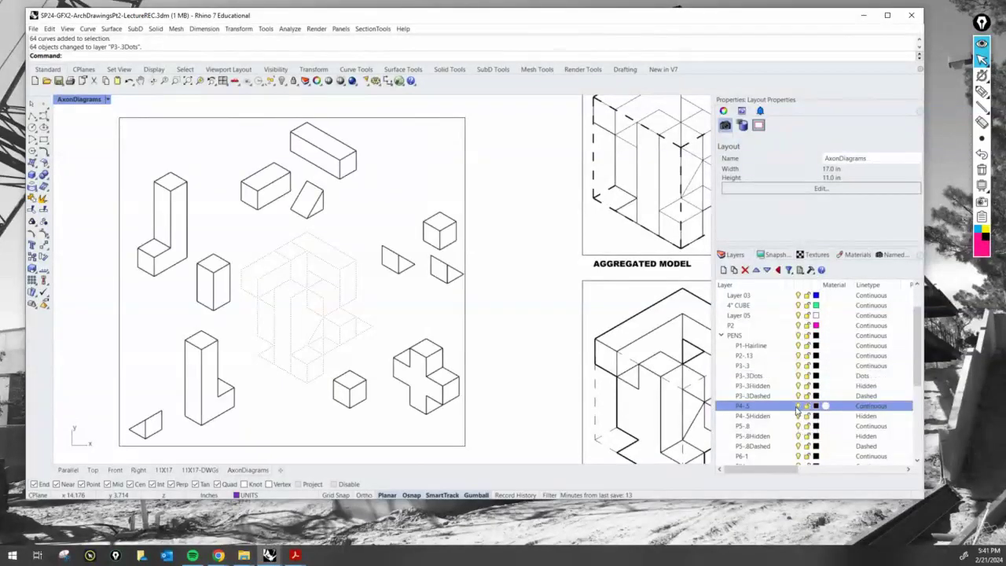
scroll(778, 396, down, 5)
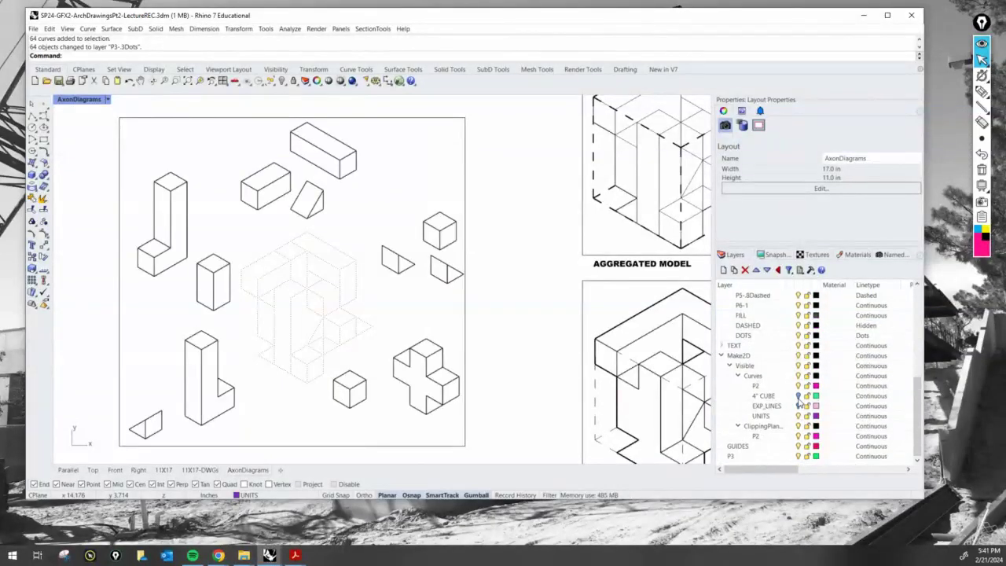
click(799, 406)
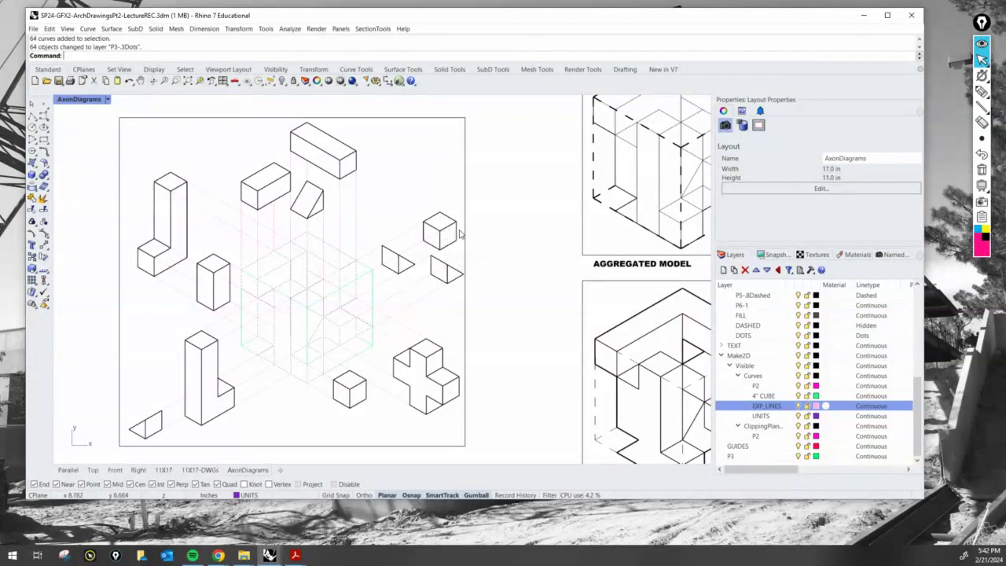
Examine the exploded isometric linework in the maximized Top view and return to the AxonDiagrams layout
click(92, 470)
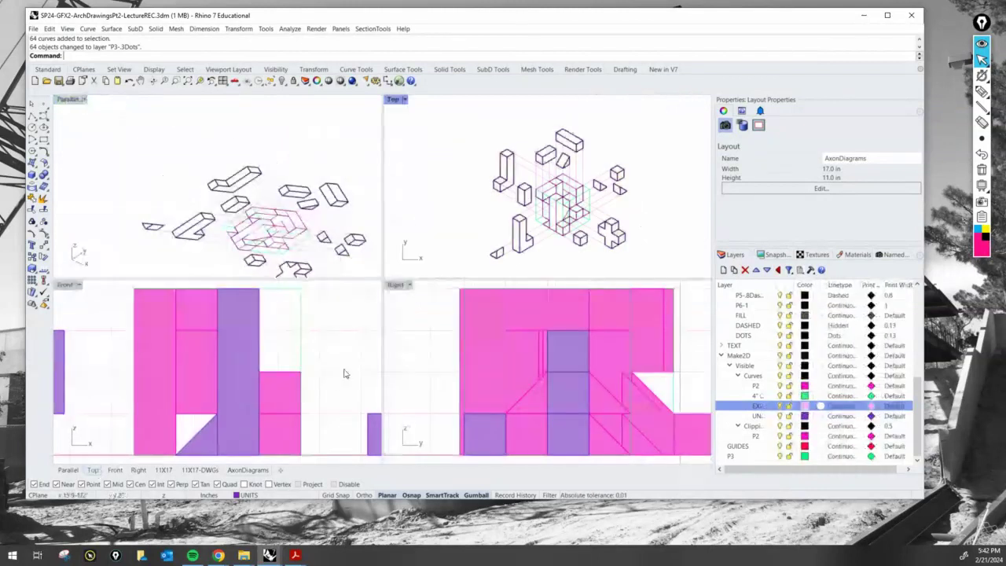
click(70, 99)
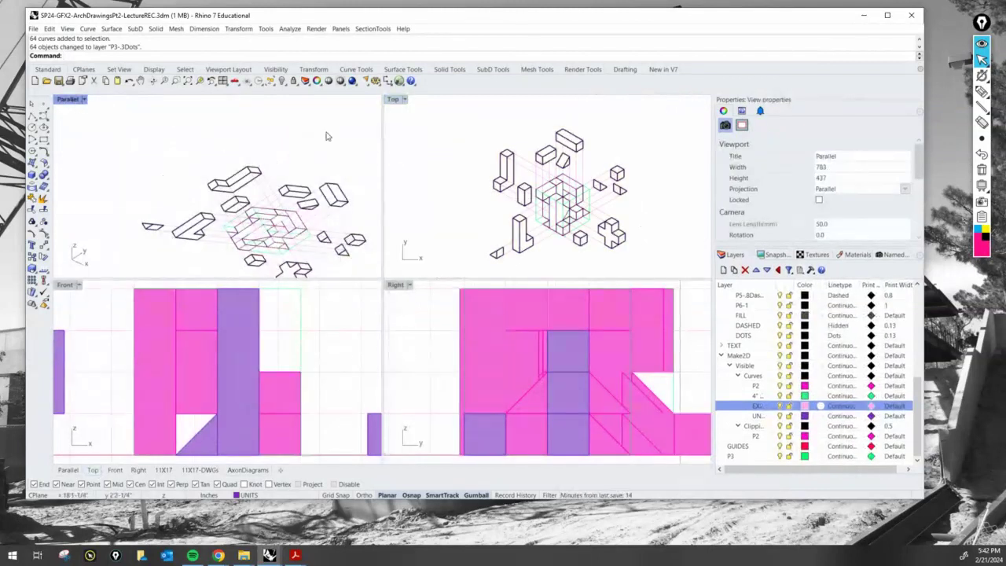
double_click(392, 102)
scroll(420, 323, up, 4)
scroll(418, 330, down, 12)
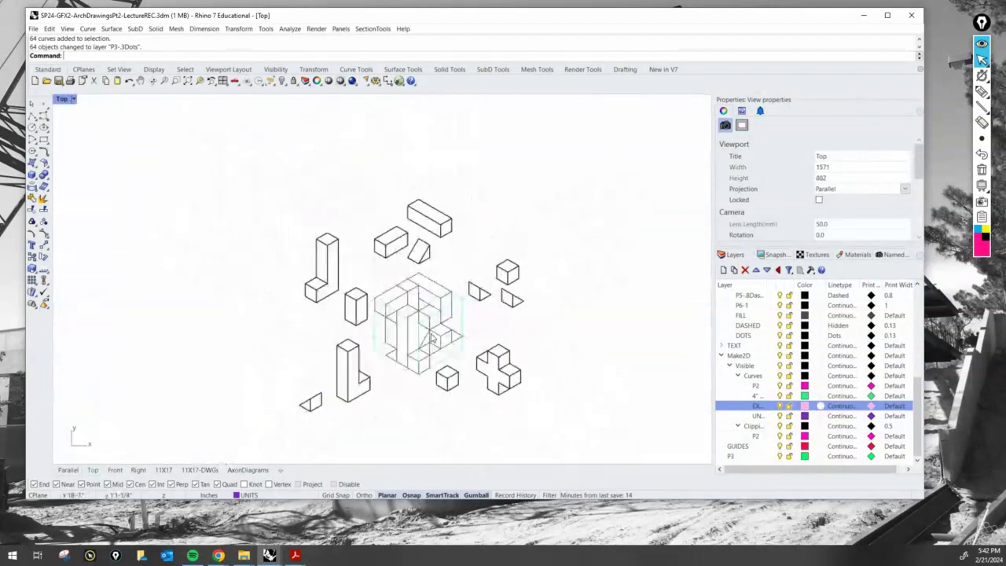
mouse_move(305, 329)
right_down()
mouse_move(372, 410)
mouse_move(446, 427)
right_up()
scroll(523, 352, down, 10)
scroll(376, 358, up, 10)
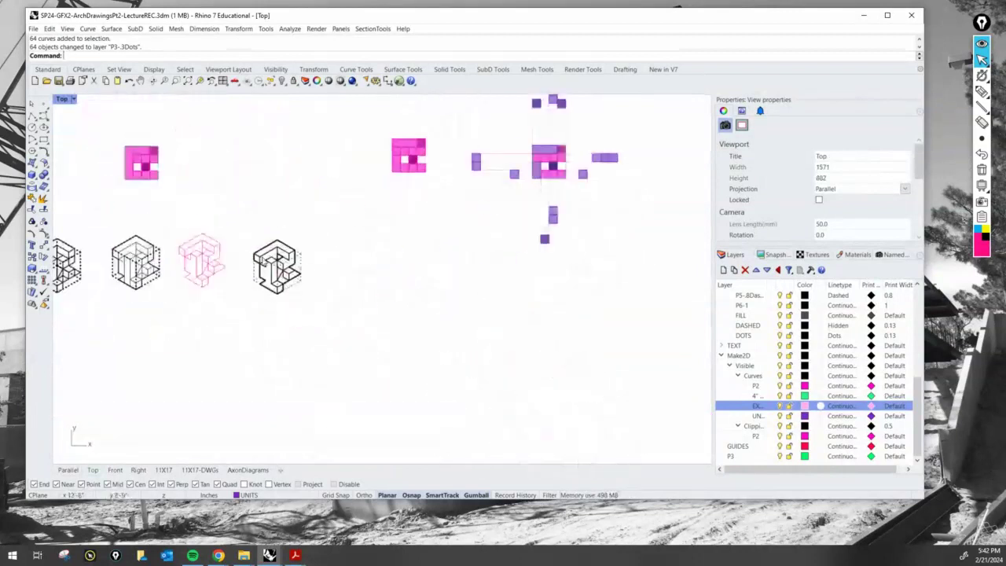
scroll(264, 261, up, 8)
scroll(287, 287, down, 6)
scroll(570, 358, up, 8)
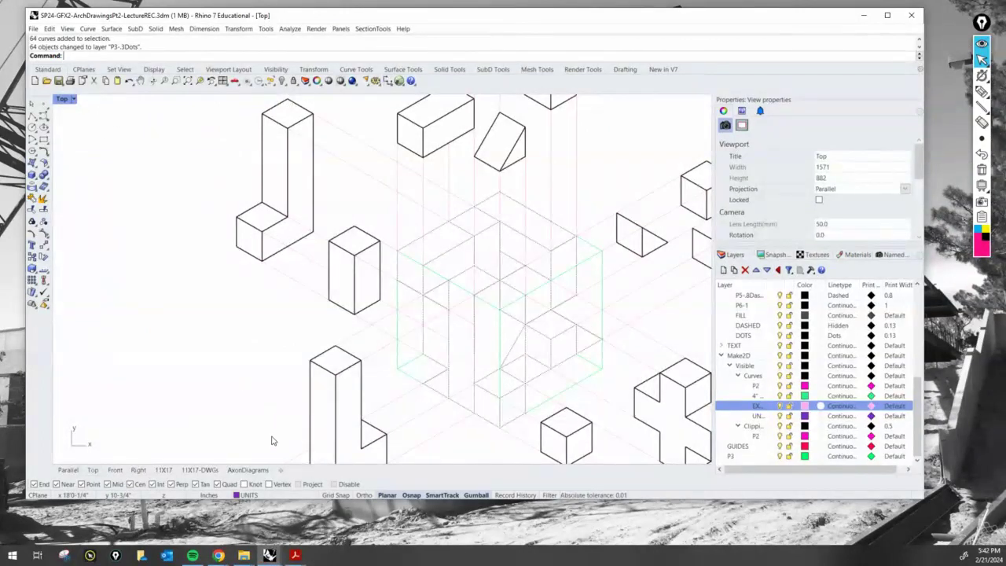
click(249, 470)
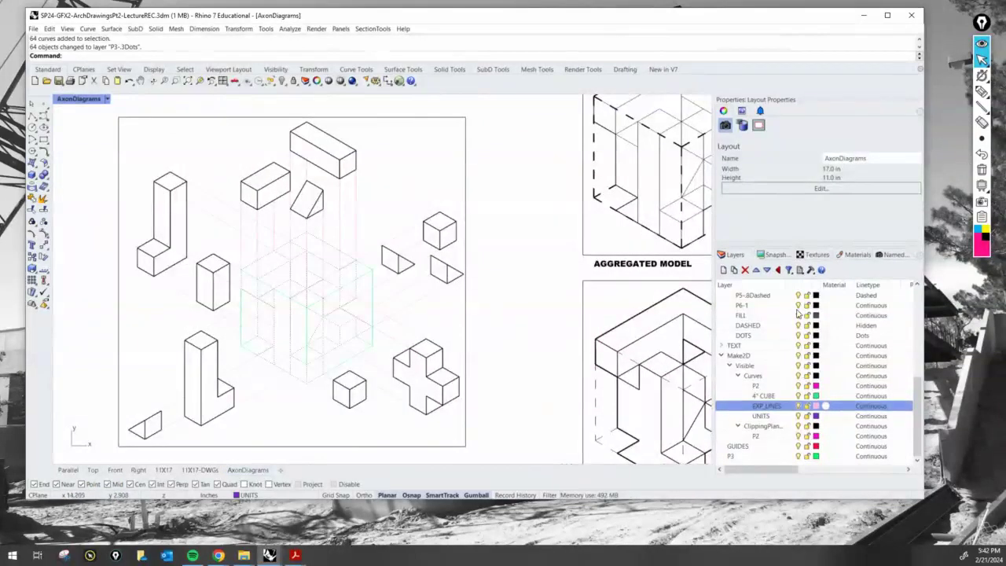
Hide the P3-.3Dots, P4-.5 and EXP_LINES layers to isolate the 4" cube lines in the detail
scroll(772, 364, up, 4)
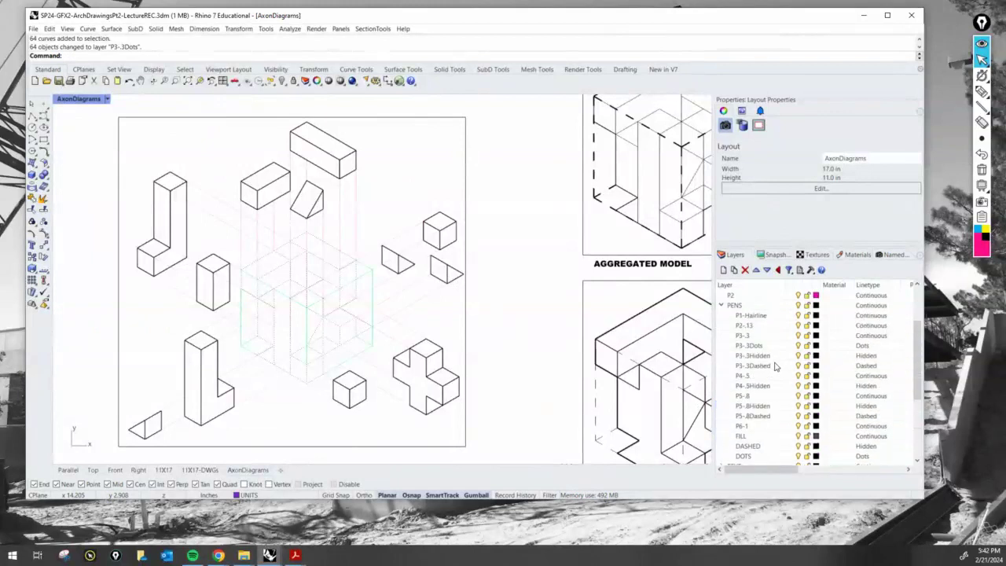
click(802, 346)
click(801, 345)
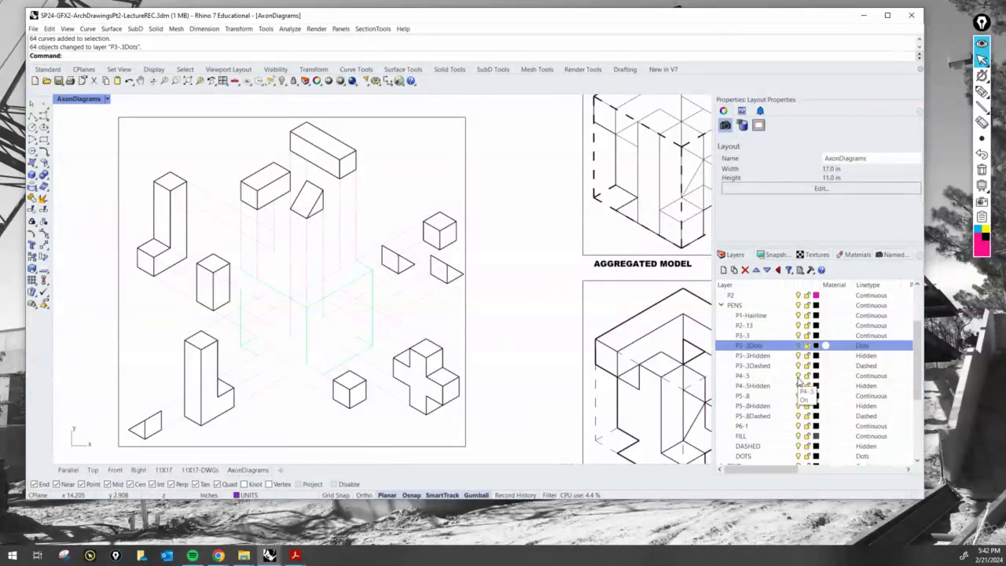
click(798, 377)
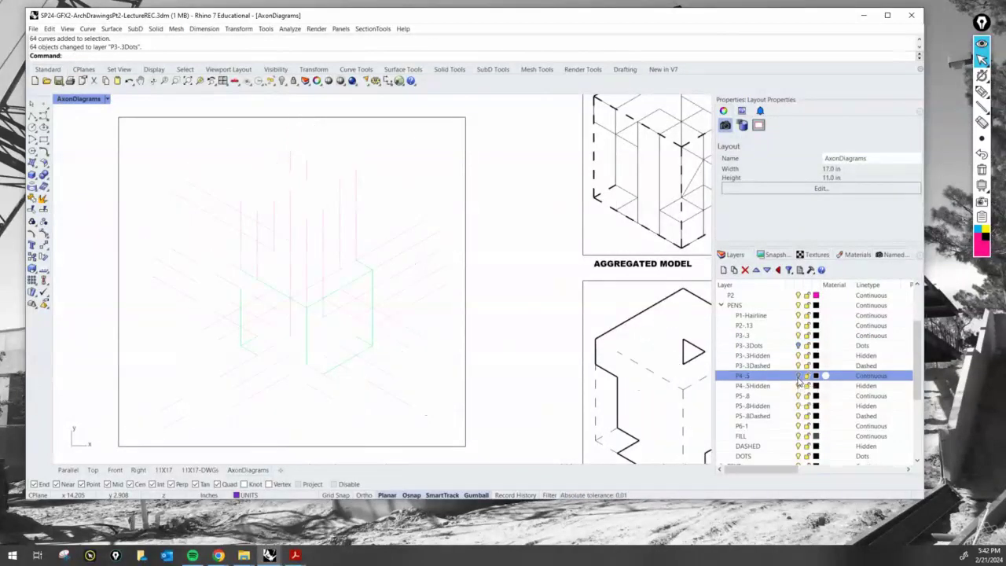
scroll(798, 380, down, 4)
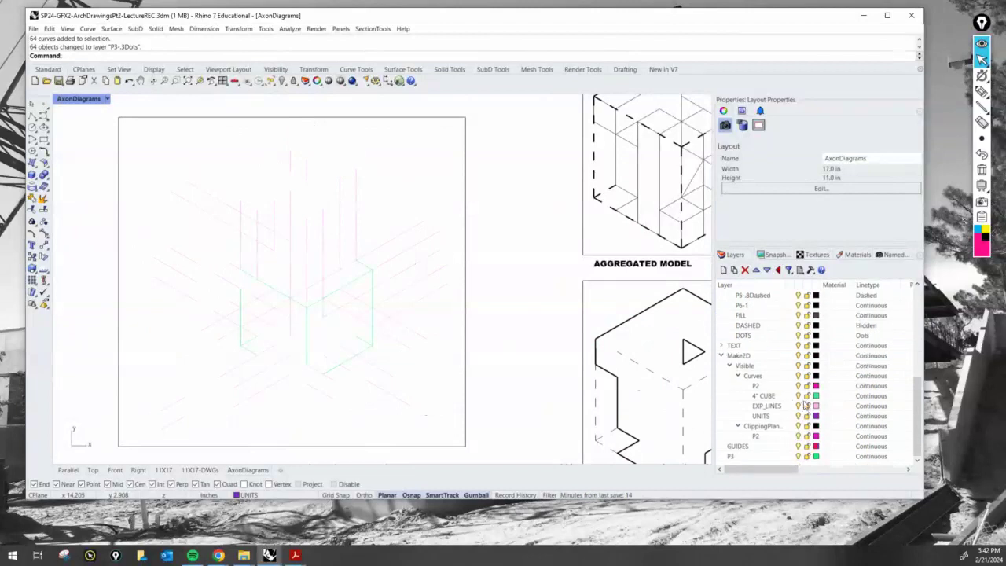
click(798, 406)
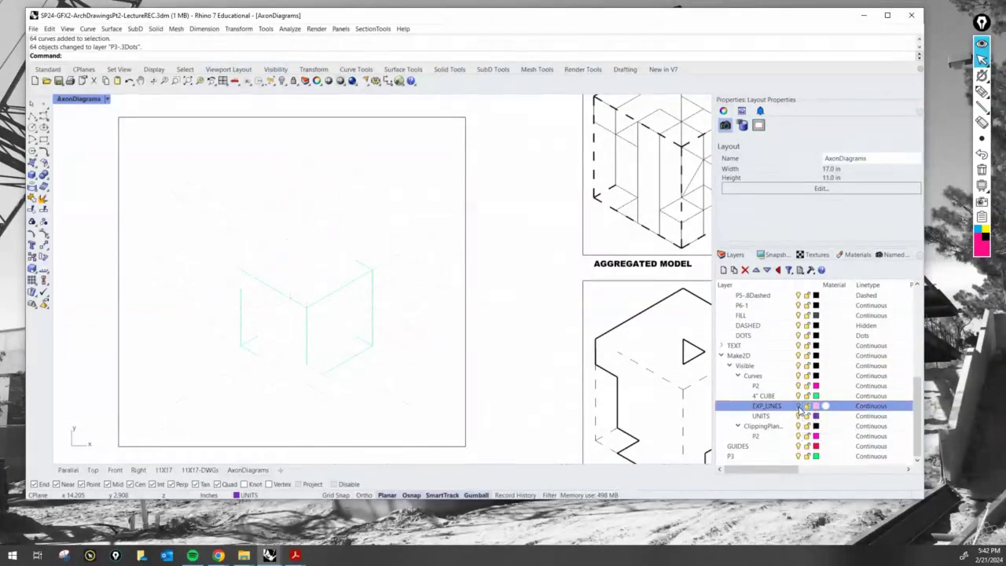
Select the 4" cube curves inside the detail and check the P4-.5Hidden layer's linetype without changing it
double_click(443, 408)
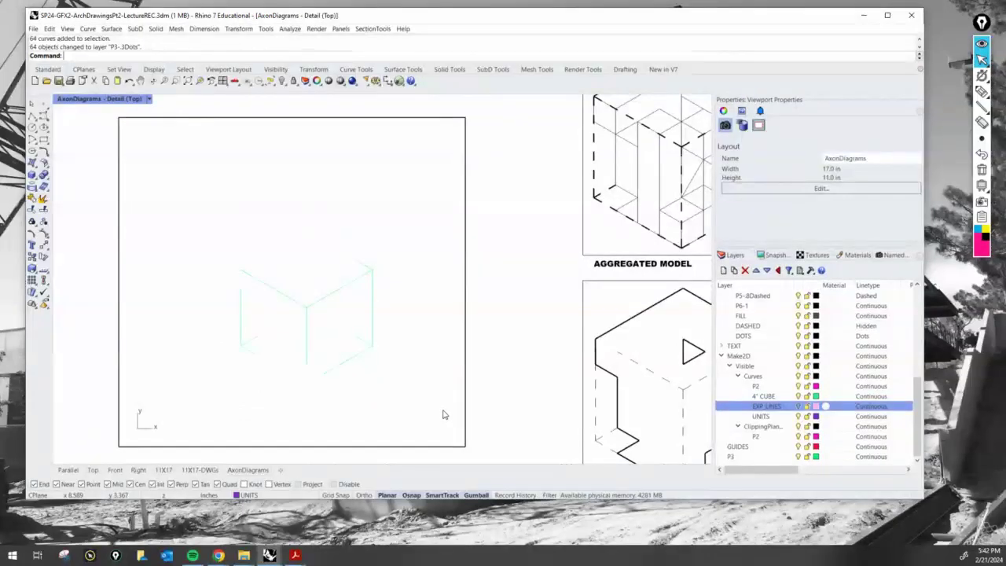
drag(444, 412, 152, 197)
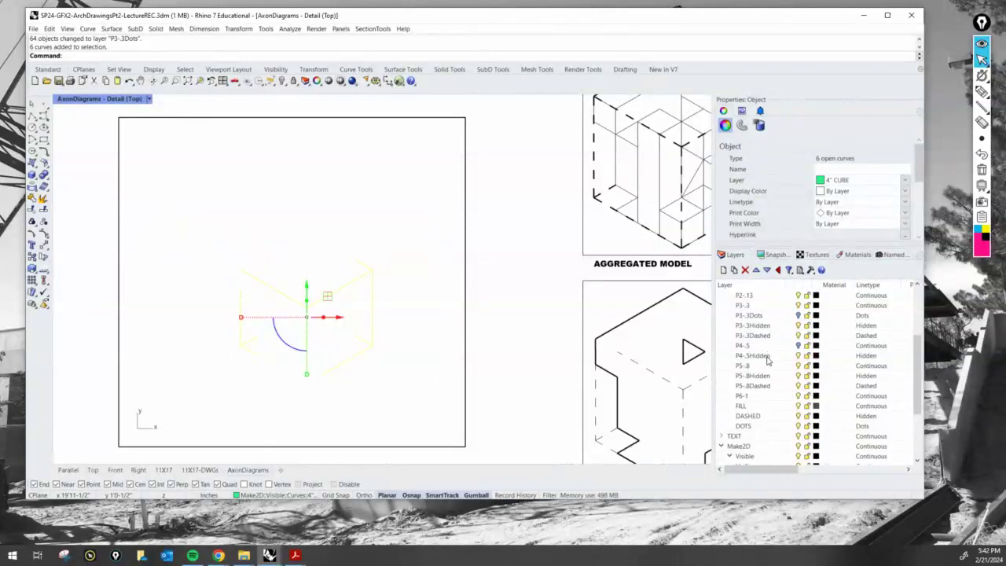
click(864, 356)
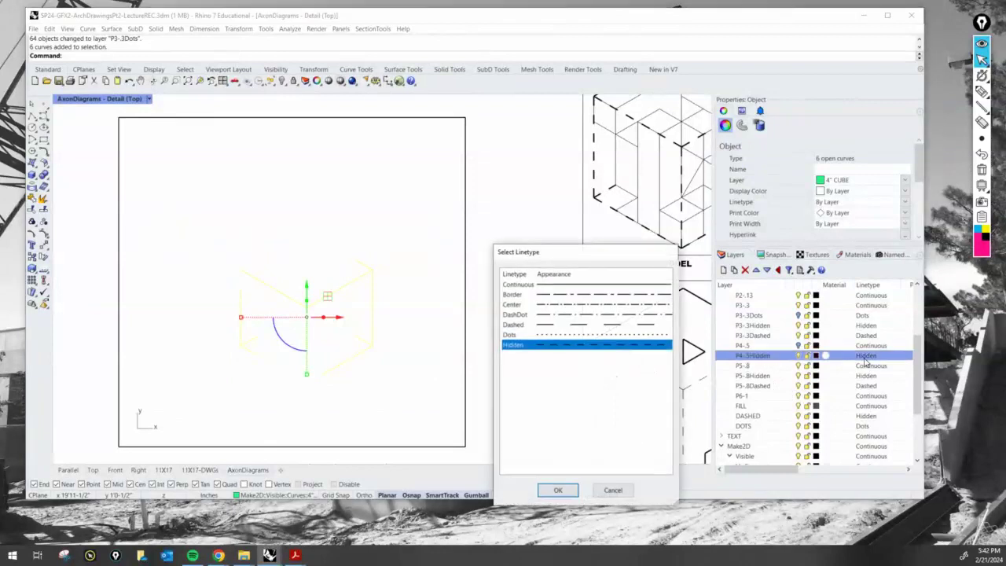
click(613, 490)
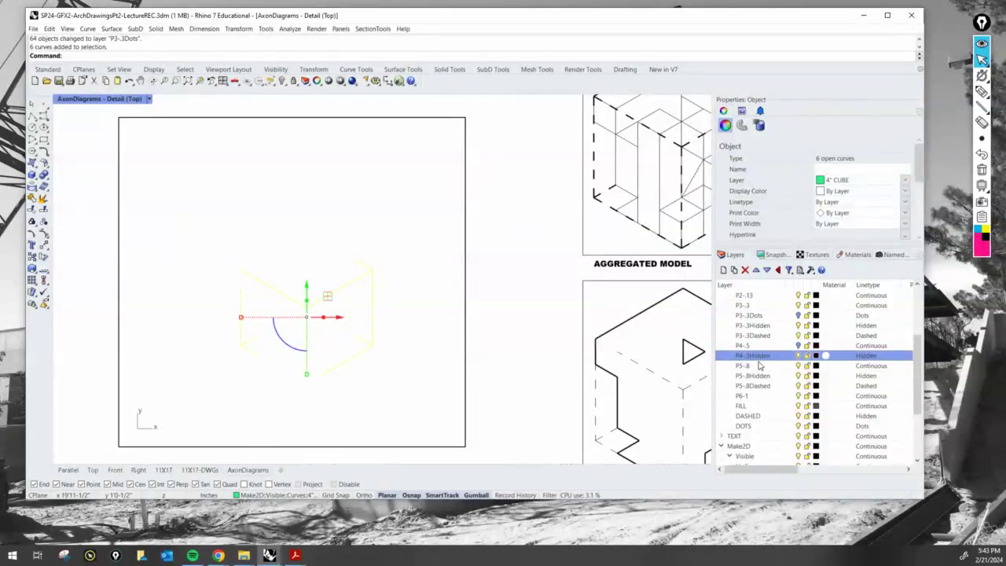
Duplicate the P4-.5 layer under PENS and name the copy P4-.5Dashed
click(756, 348)
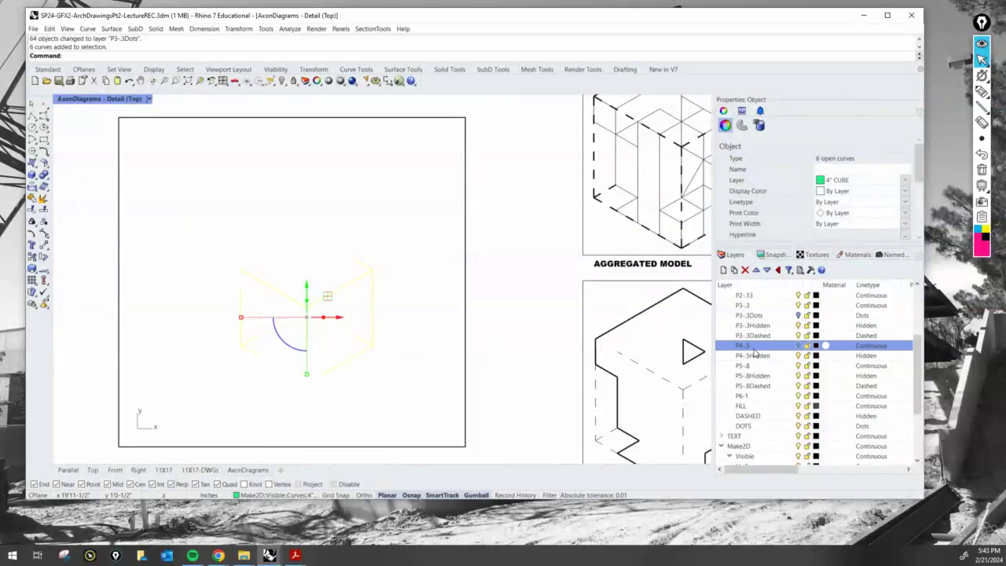
right_click(754, 352)
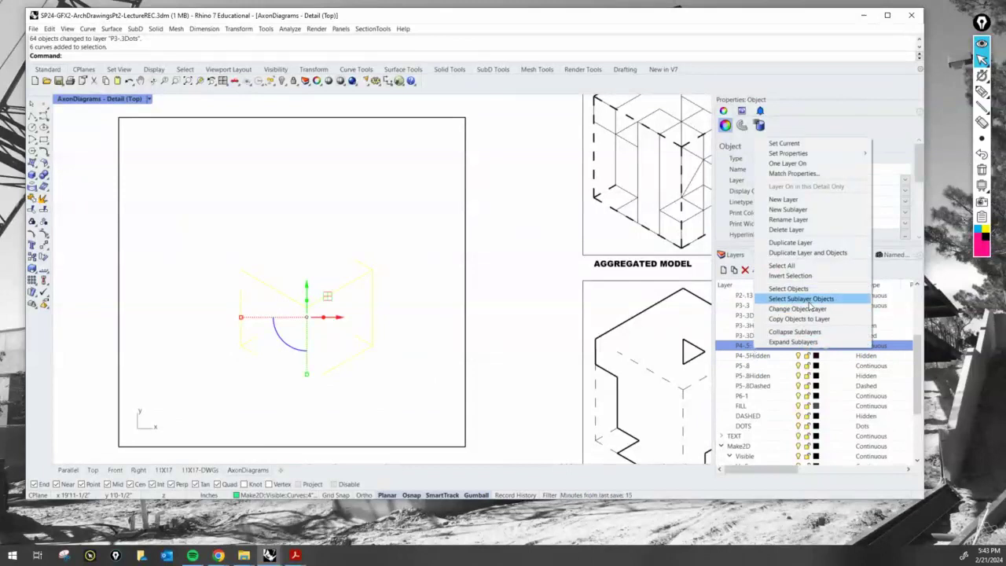
click(805, 242)
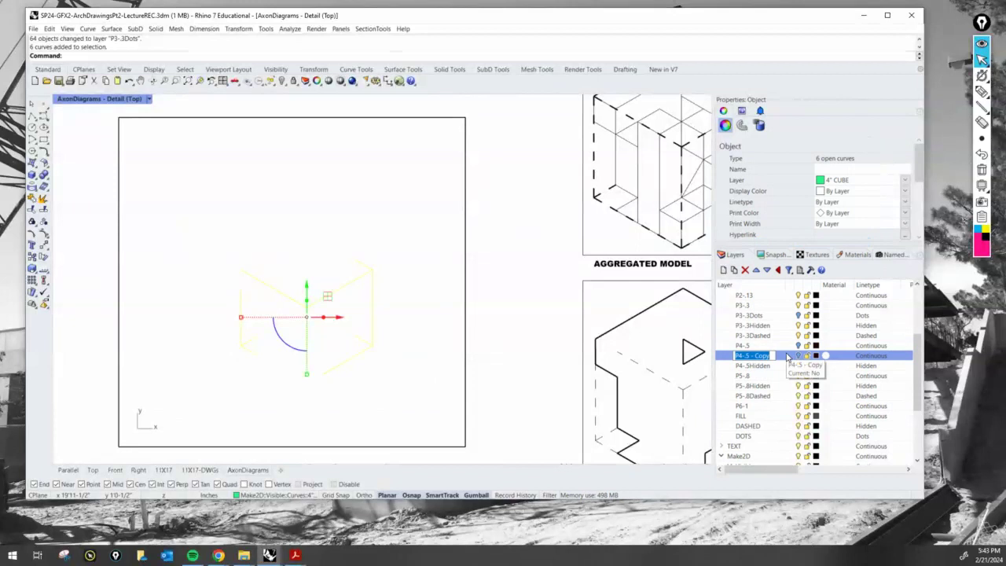
key(End)
key(BackSpace)
key(BackSpace)
key(BackSpace)
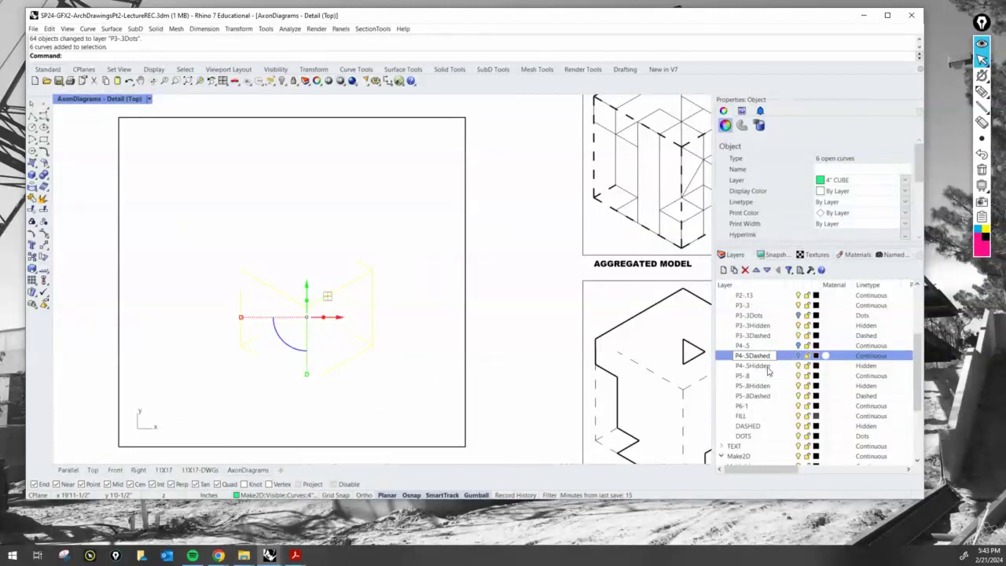
key(Return)
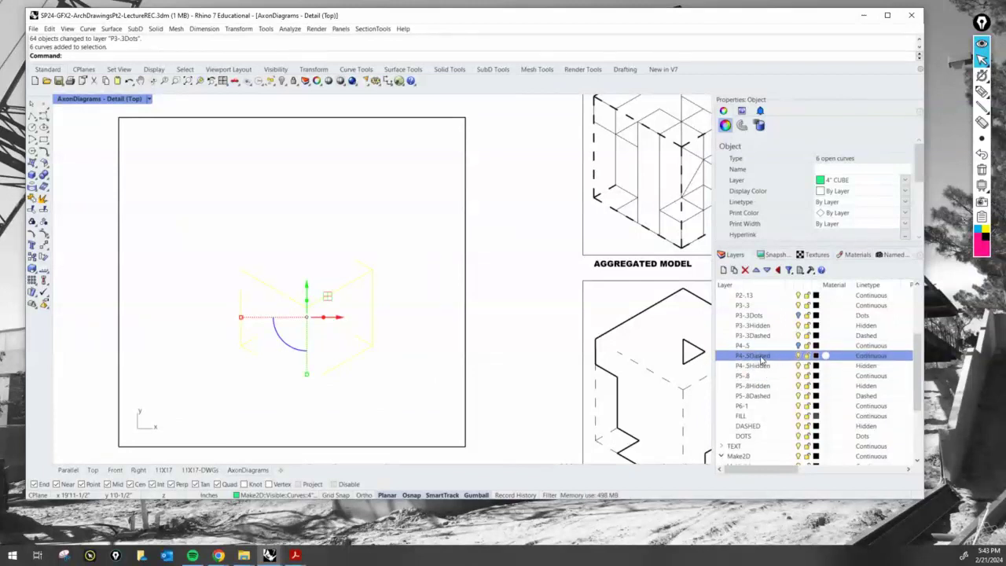
Move the selected 4" cube curves to the P4-.5Dashed layer and set that layer's linetype to Dashed
right_click(761, 358)
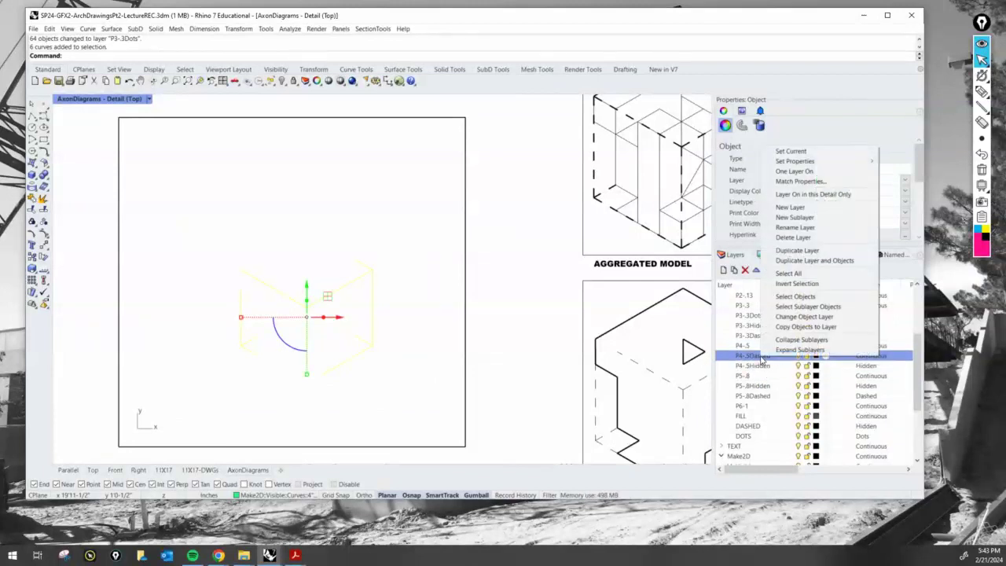
click(810, 318)
double_click(529, 302)
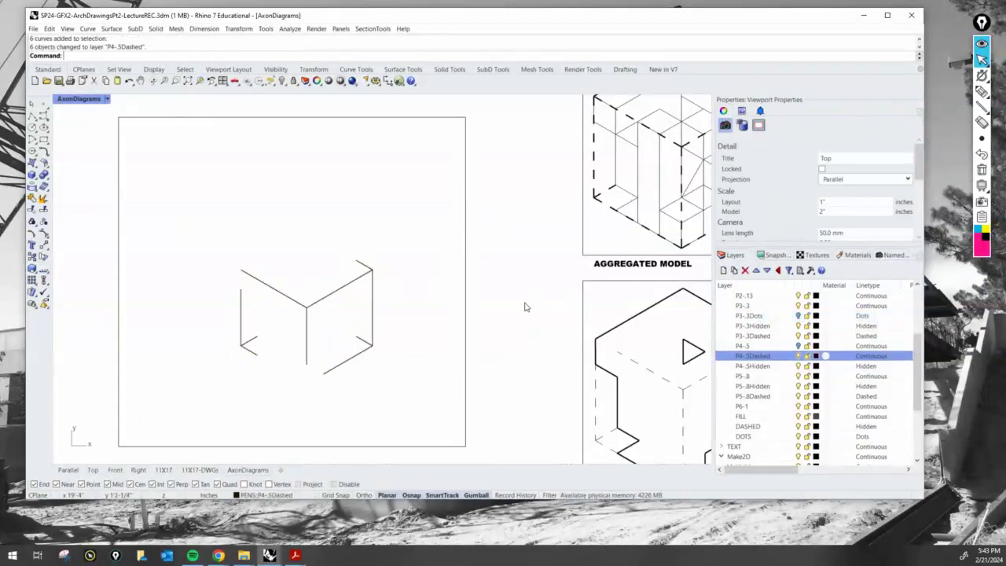
click(872, 356)
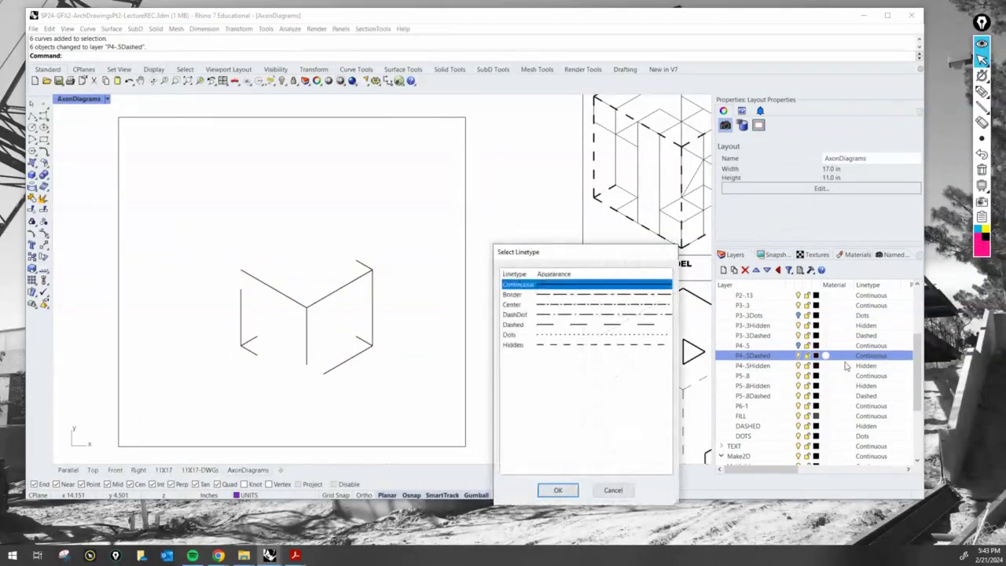
click(551, 324)
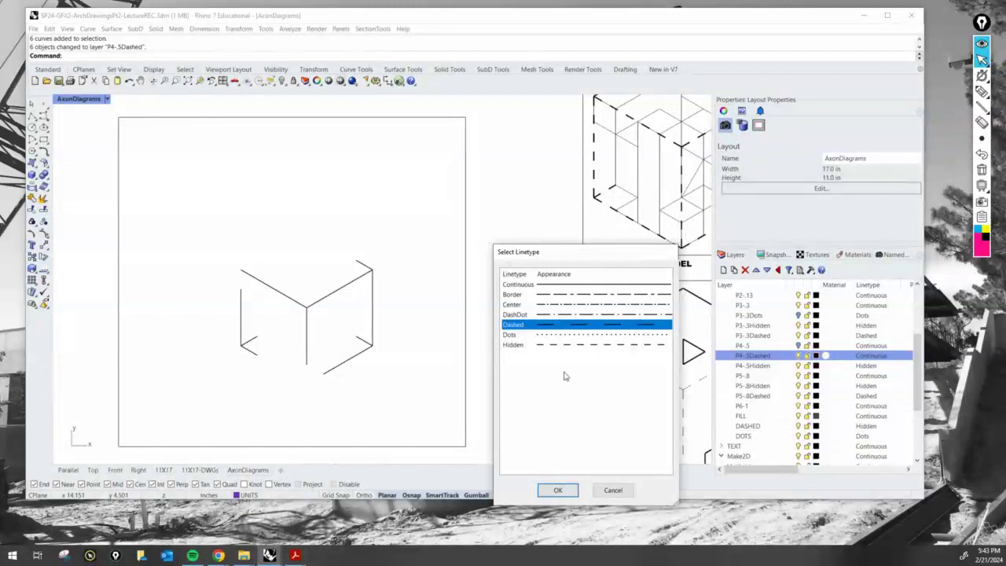
click(557, 490)
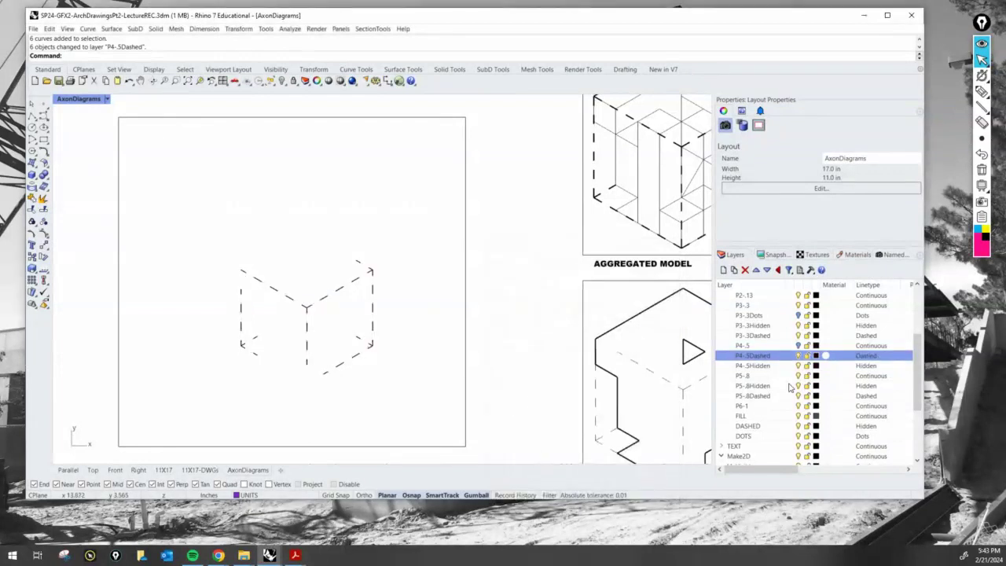
Show the P4-.5, P3-.3Dots and EXP_LINES layers again
click(797, 345)
click(797, 315)
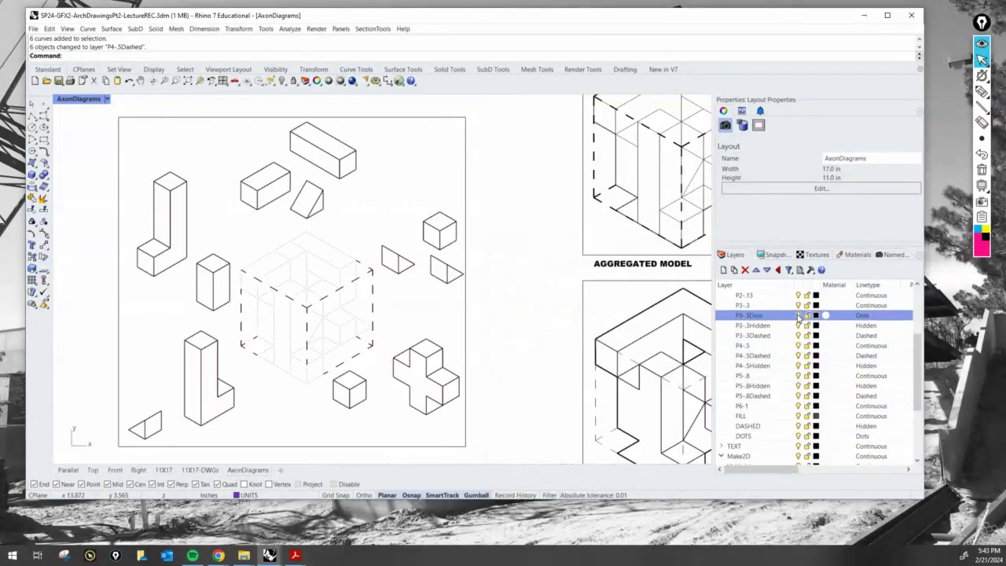
scroll(794, 393, down, 3)
click(797, 406)
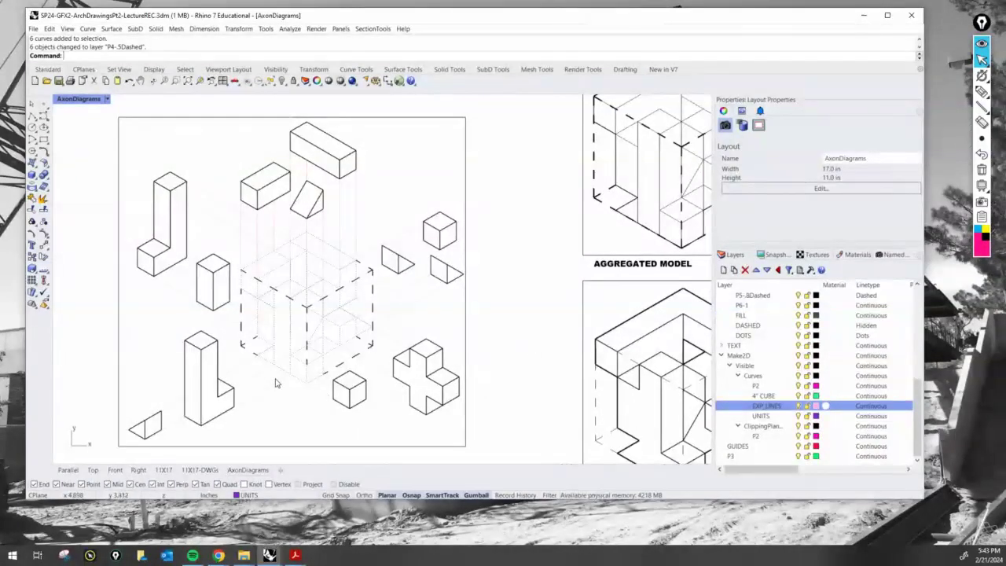
Inside the detail, extend the cube's left bottom edge by moving its endpoint to the front bottom corner
scroll(421, 343, up, 2)
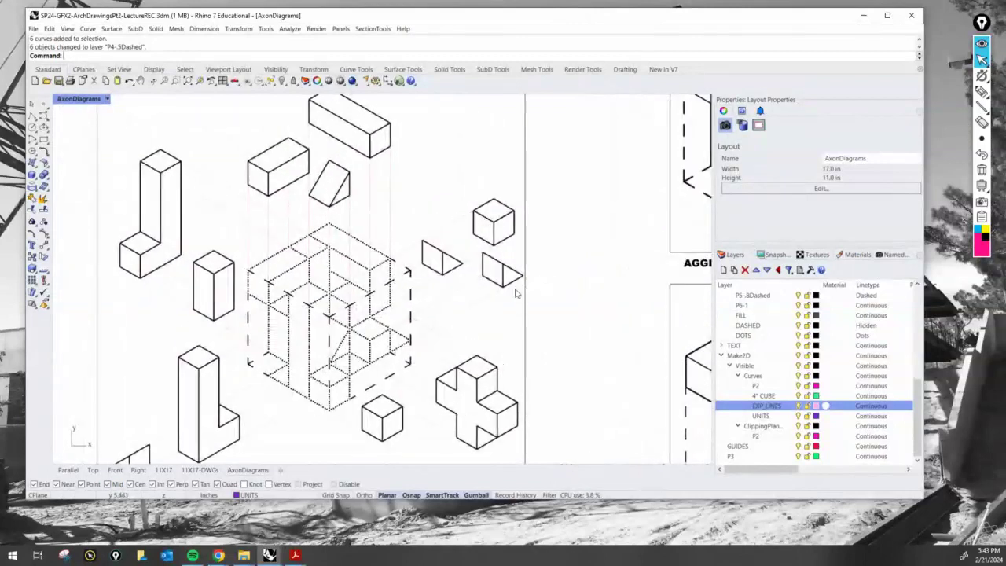
scroll(511, 294, up, 2)
right_drag(423, 274, 512, 265)
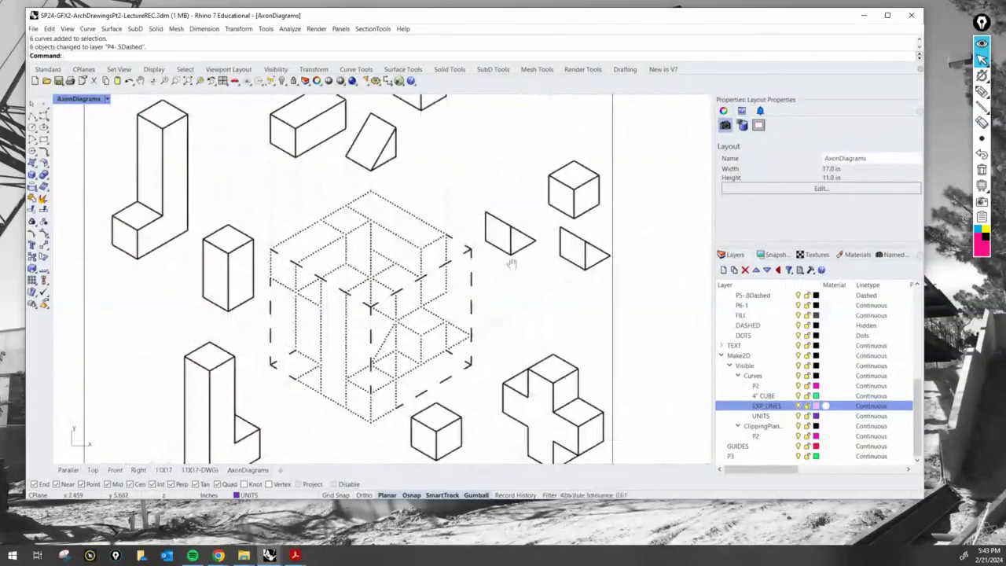
double_click(293, 367)
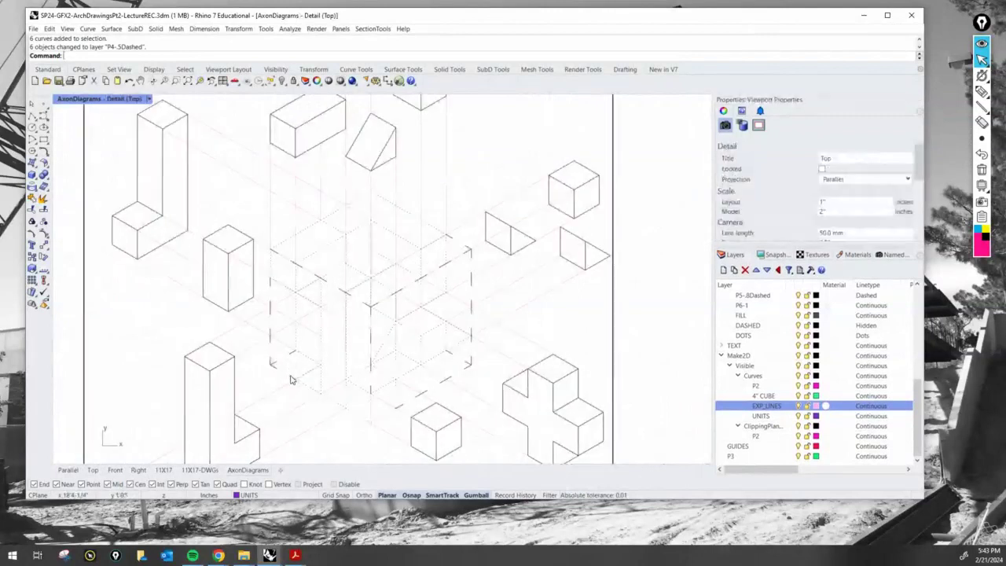
click(292, 378)
click(296, 380)
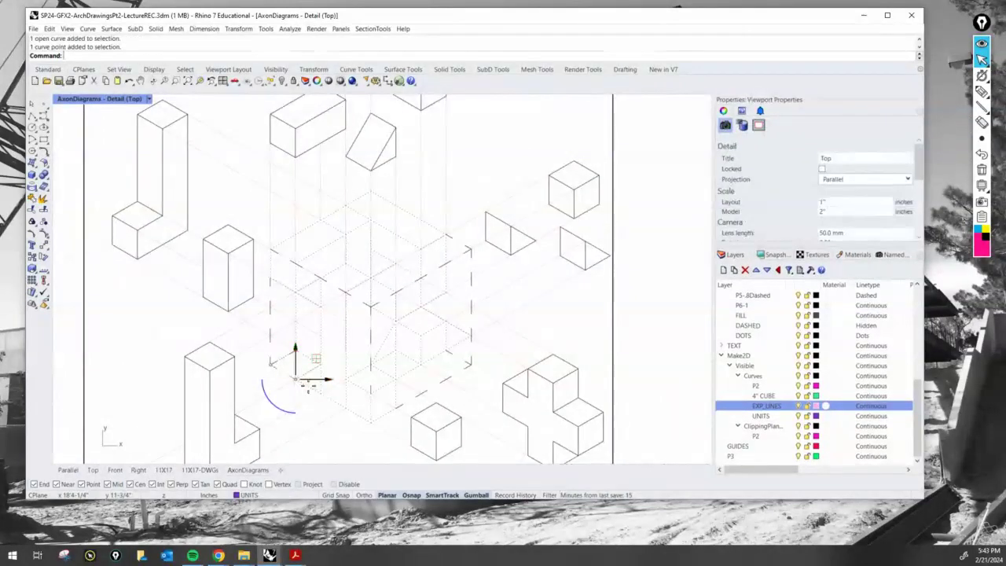
drag(296, 381, 371, 423)
click(376, 447)
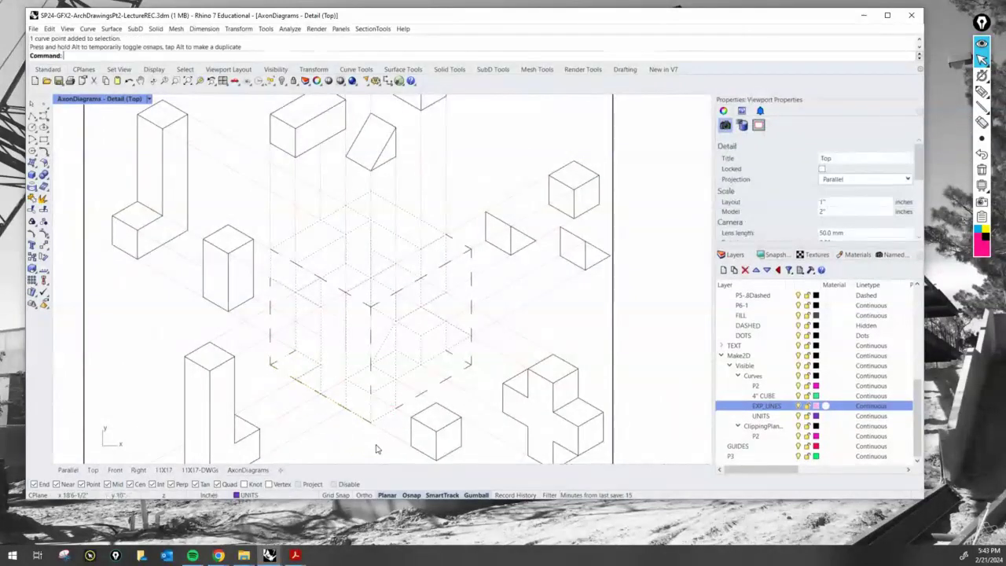
Extend the cube's right bottom edge to meet the left one at the front bottom corner, and return to the layout
click(400, 406)
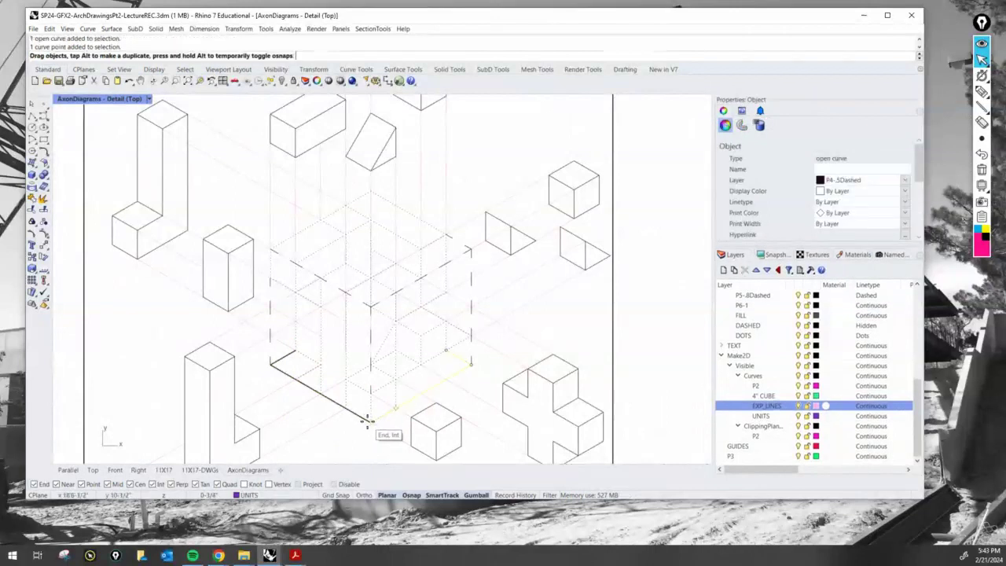
click(368, 421)
click(363, 442)
double_click(628, 341)
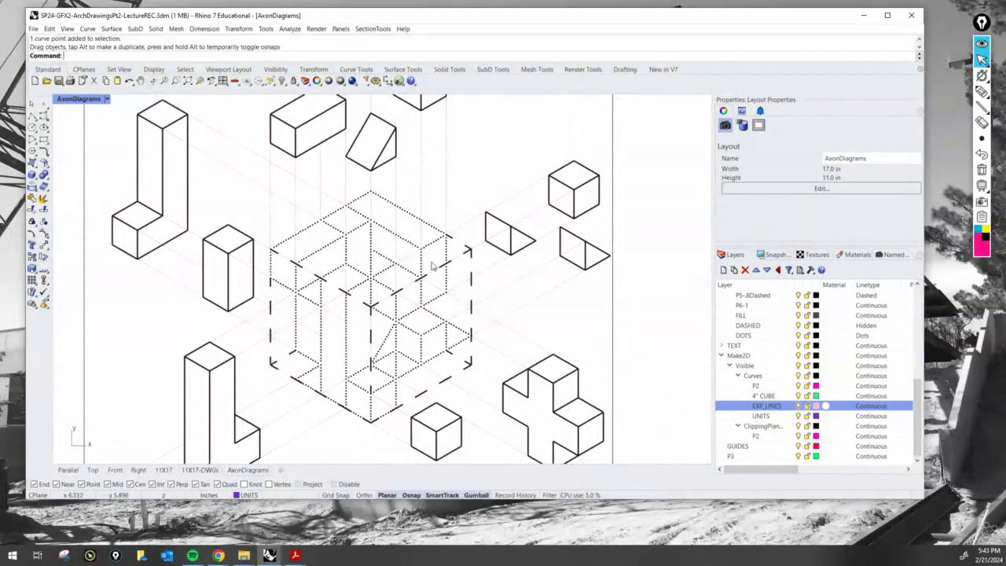
Extend the short dashed curve at the cube's right top corner to the back top corner, and return to the layout
double_click(464, 248)
click(450, 237)
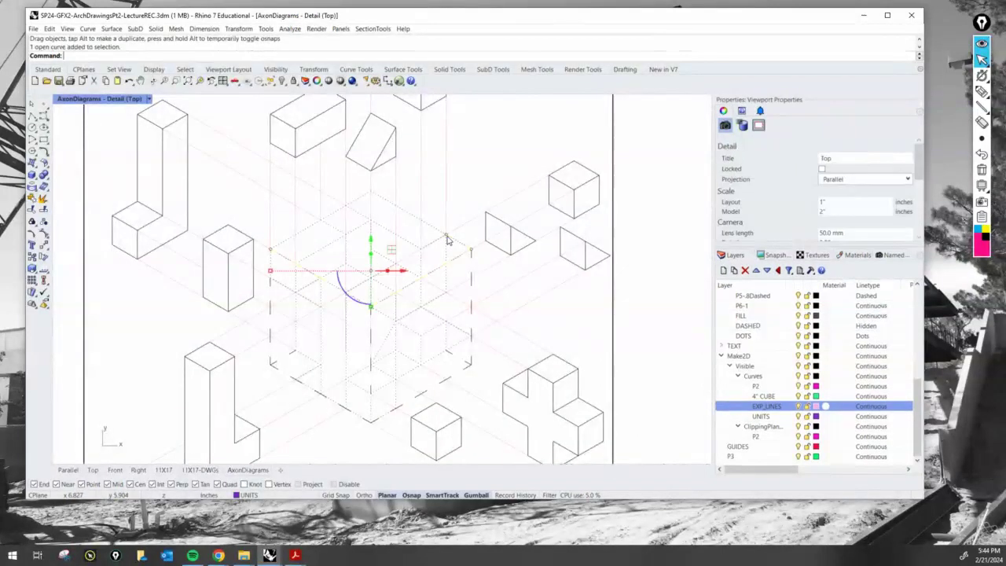
drag(446, 234, 373, 193)
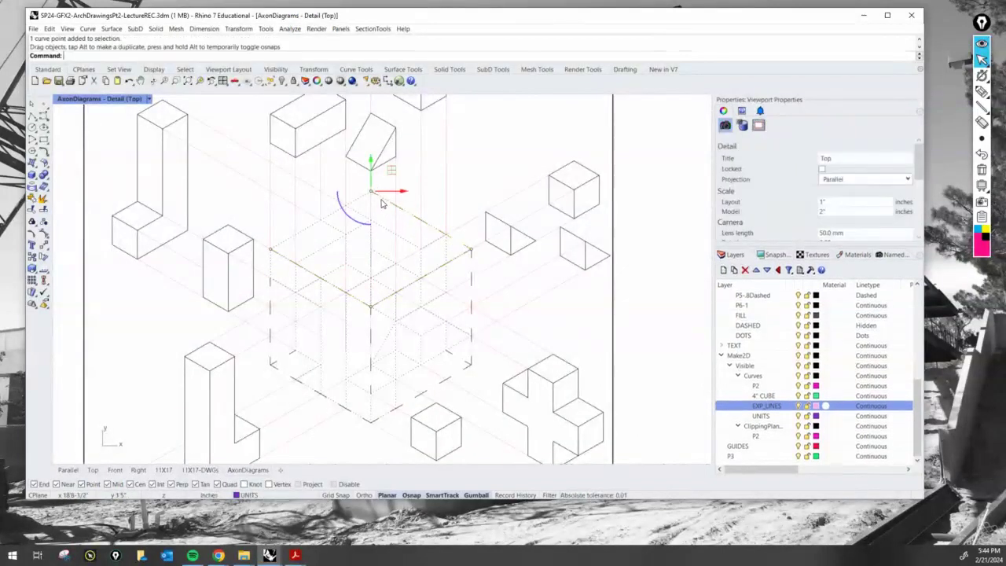
double_click(641, 277)
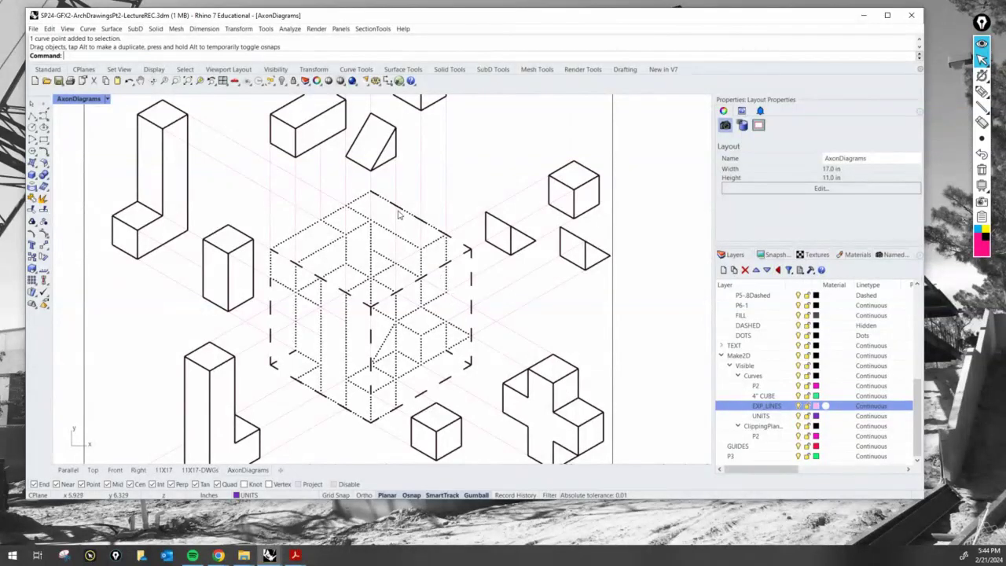
Check which layer the cube's right vertical edge uses and make P4-.5Dashed the current layer
double_click(382, 189)
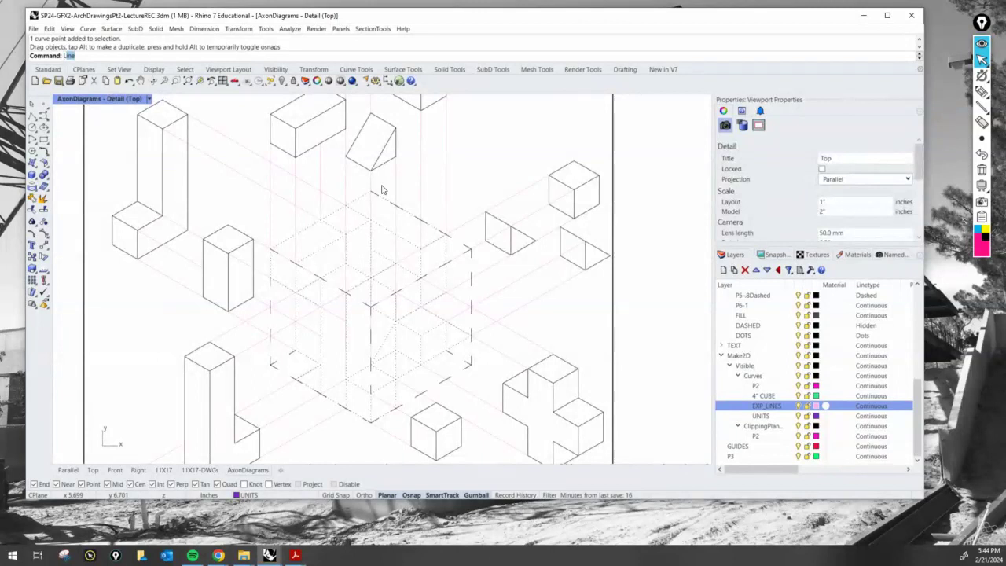
scroll(821, 362, up, 3)
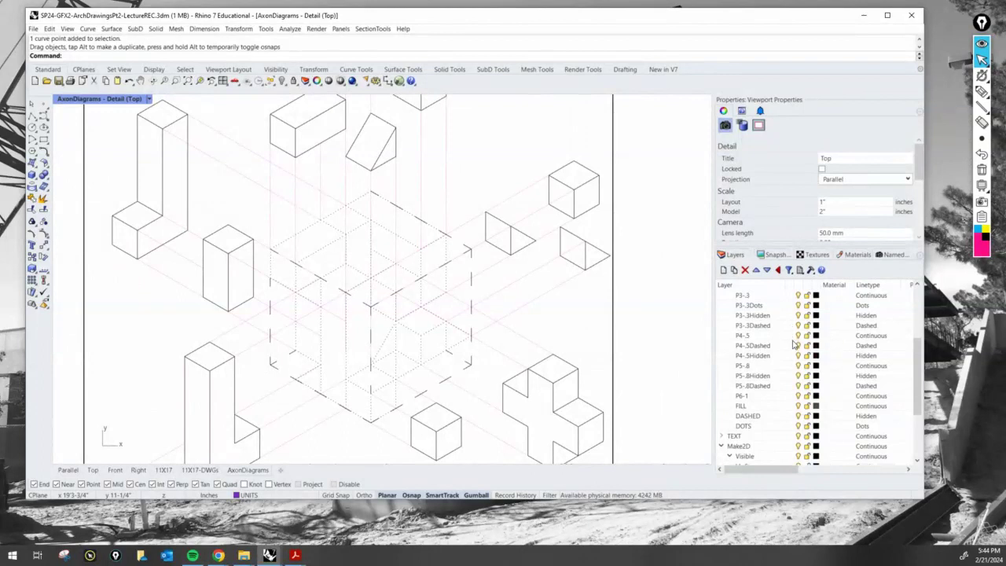
click(471, 275)
click(471, 262)
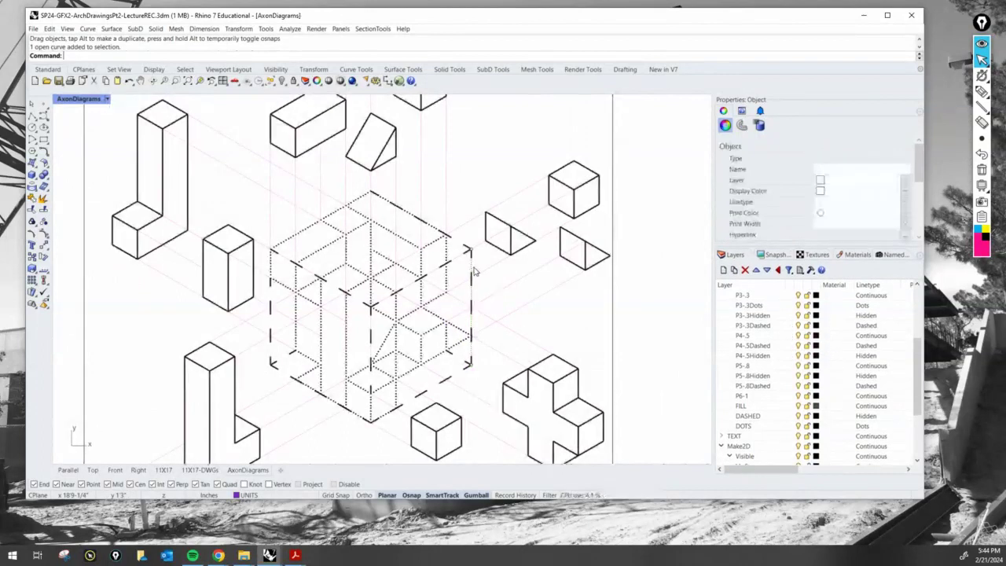
key(Escape)
click(472, 261)
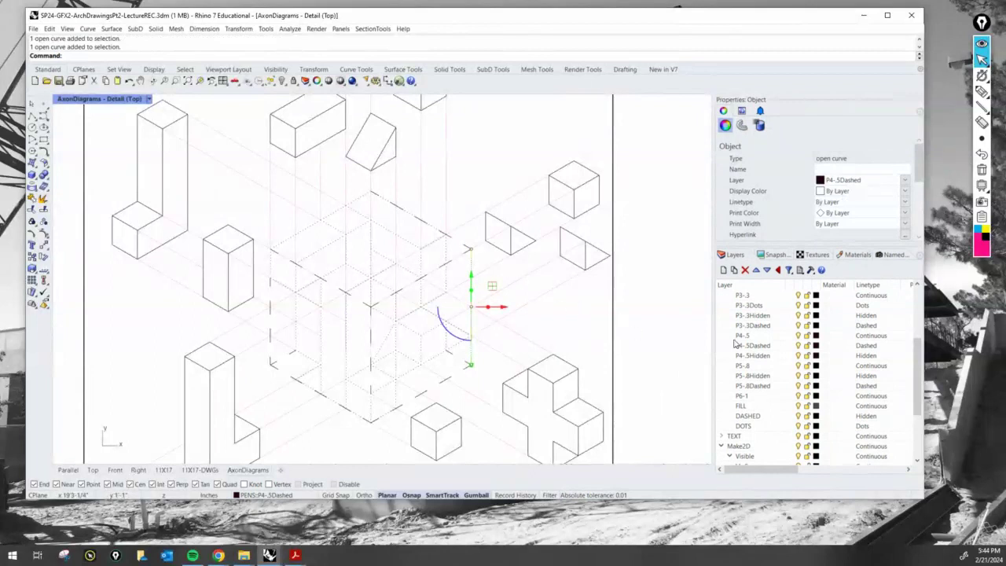
click(789, 348)
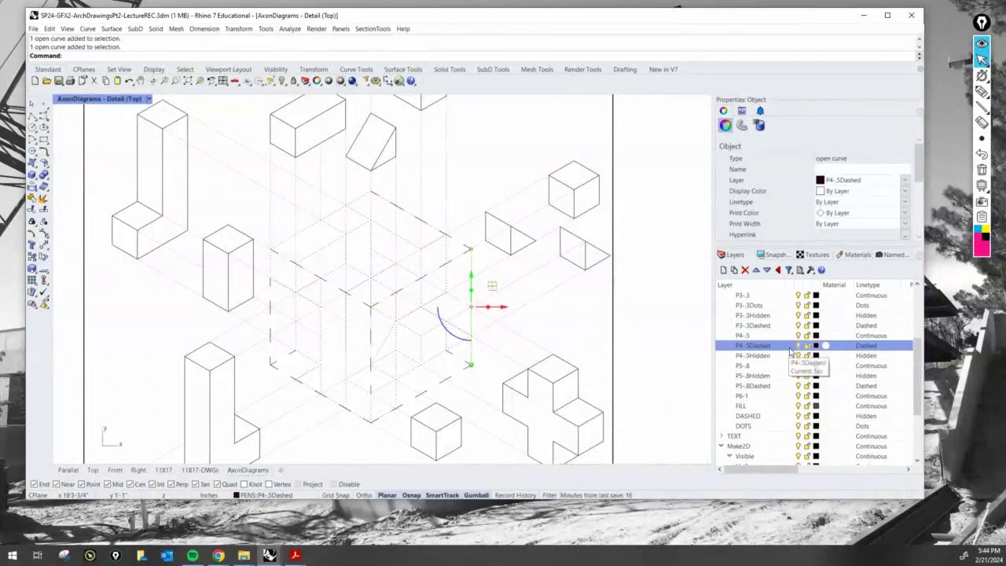
Draw a line from the cube's left top corner to its back top corner to add the missing edge
key(Return)
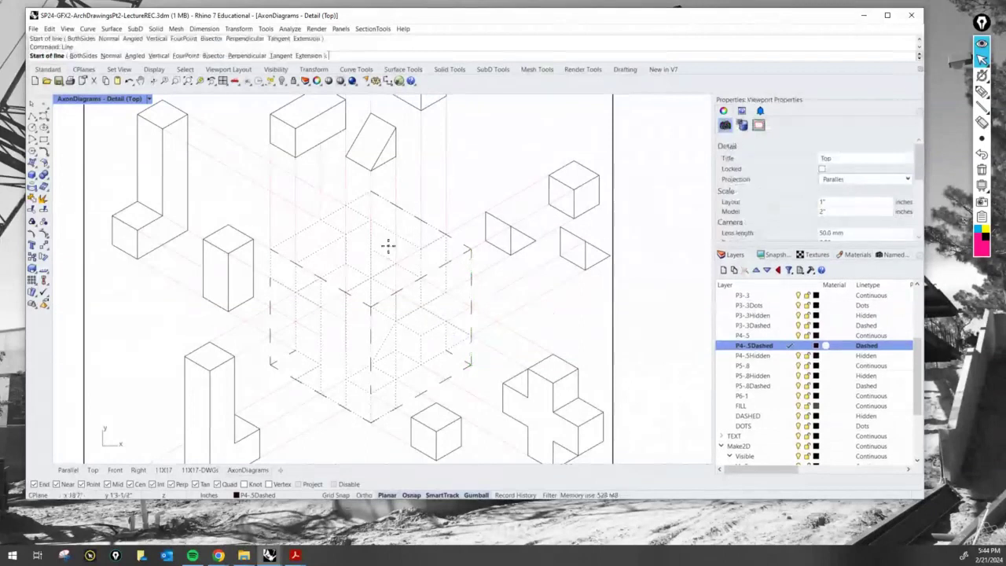
click(270, 250)
click(371, 192)
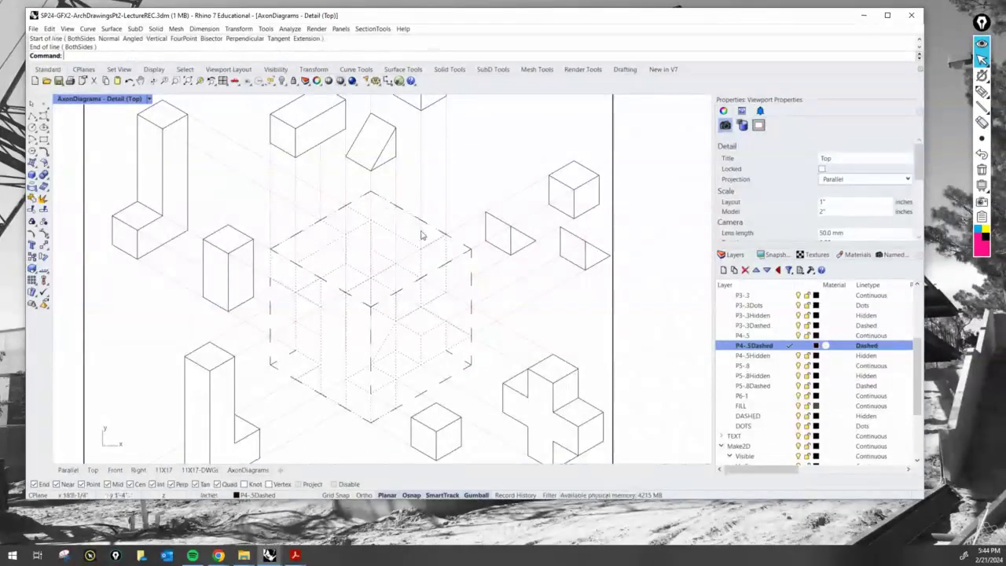
Try to stretch the cube's front vertical edge down to the front bottom corner with a gumball scale, and undo it
click(375, 397)
drag(373, 398, 372, 425)
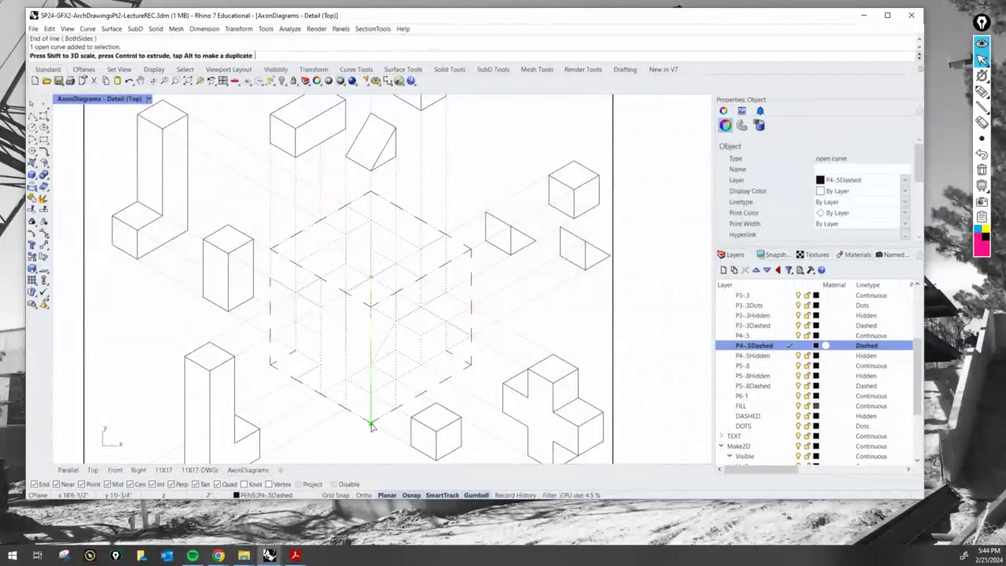
key(ctrl+z)
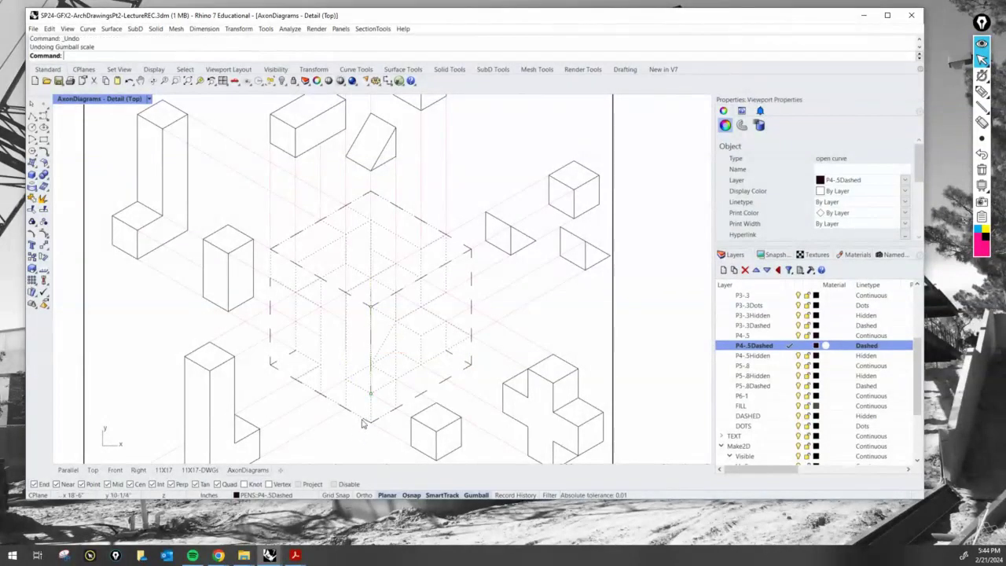
key(Escape)
click(374, 402)
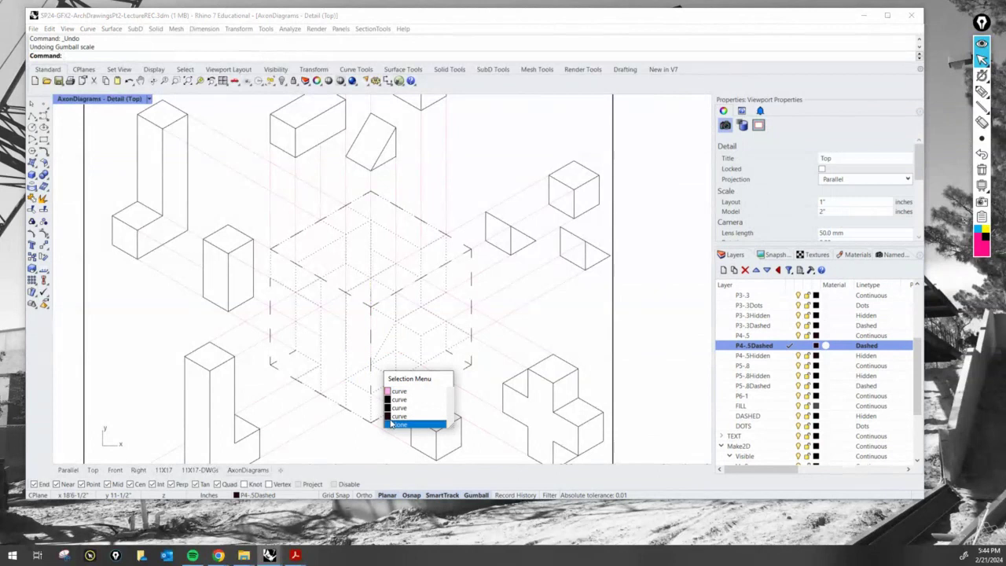
click(393, 424)
Extend the cube's front vertical edge by moving its lower endpoint to the front bottom corner, and return to the layout
scroll(370, 401, up, 2)
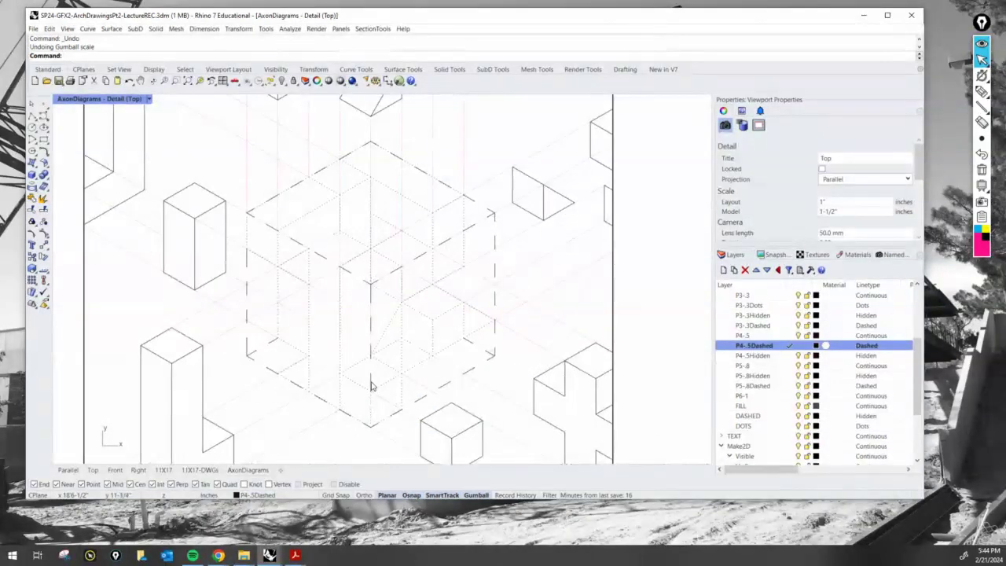
click(371, 393)
scroll(372, 404, up, 2)
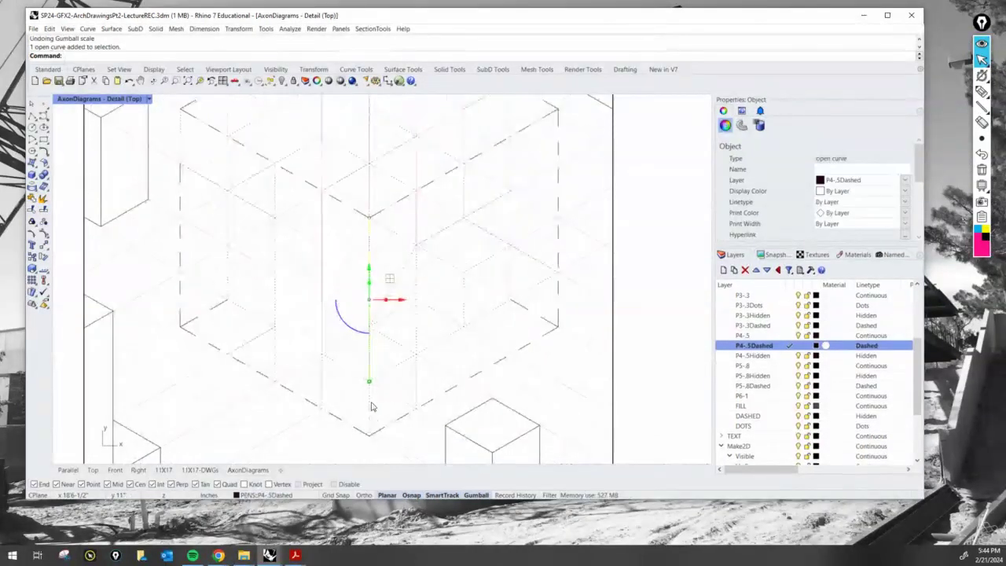
drag(358, 360, 369, 432)
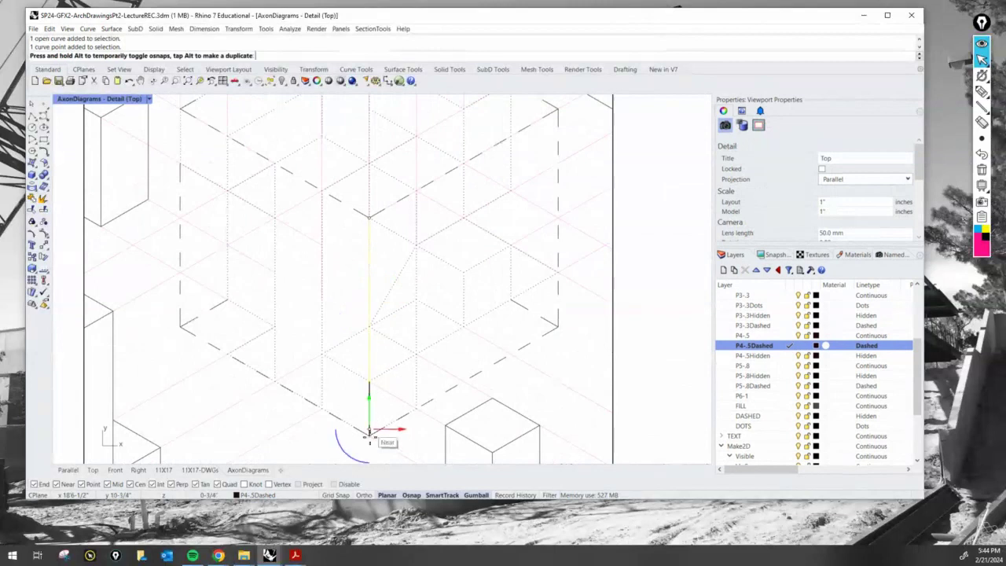
double_click(645, 333)
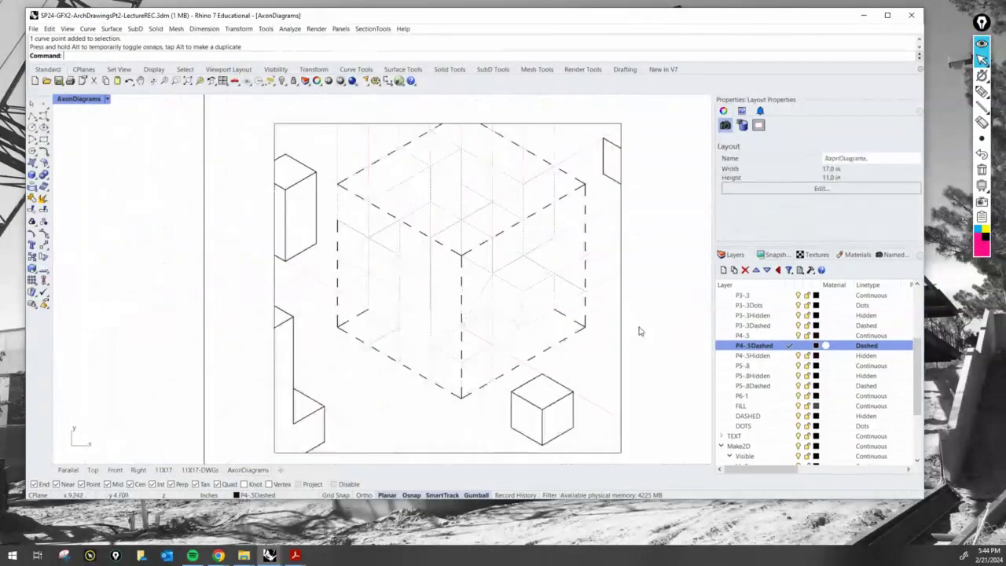
Fit more of the exploded pieces into the detail and set its scale to 1 inch on page to 1.5 inches in model
double_click(501, 329)
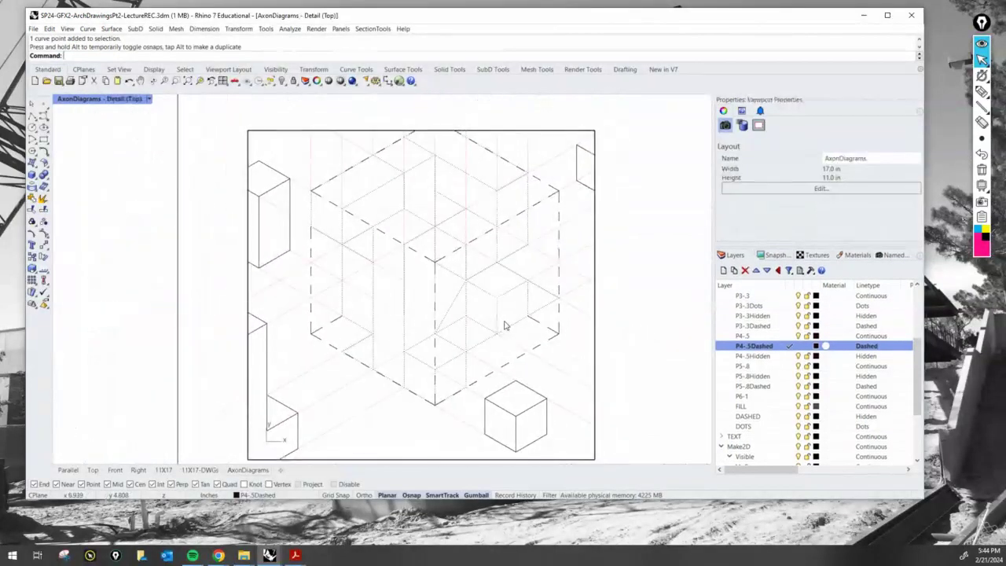
scroll(504, 325, down, 3)
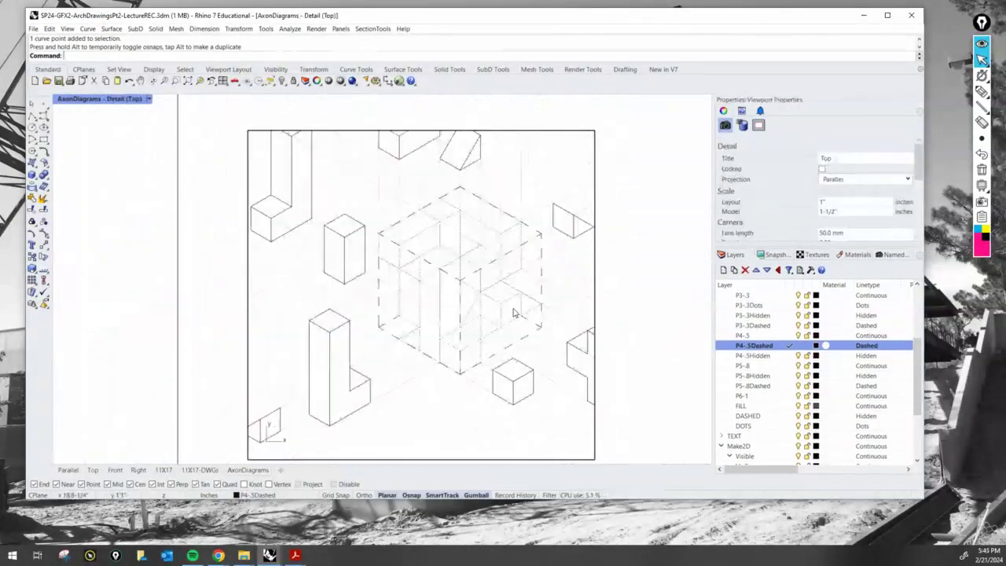
double_click(653, 316)
click(595, 307)
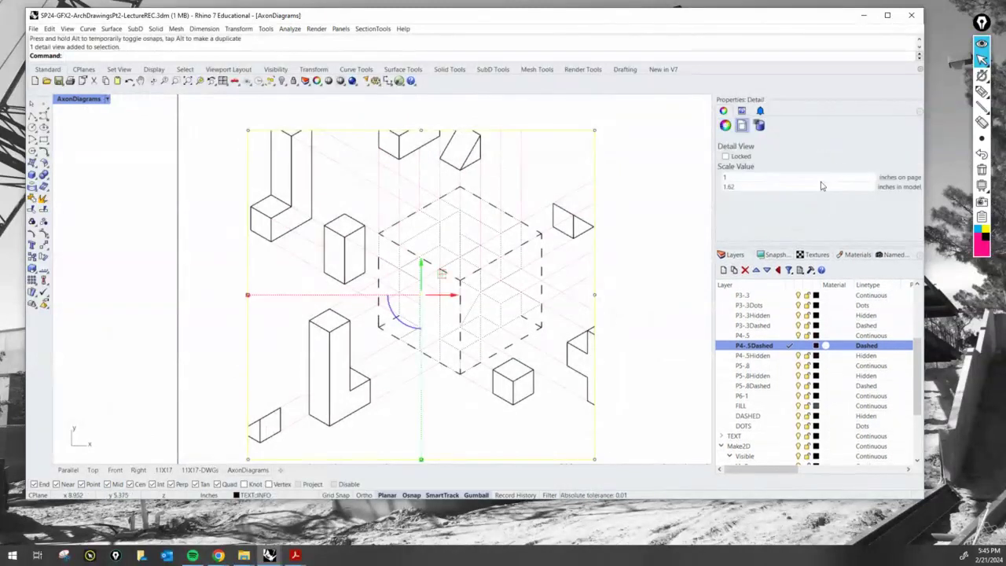
click(786, 188)
text(1.5)
key(Return)
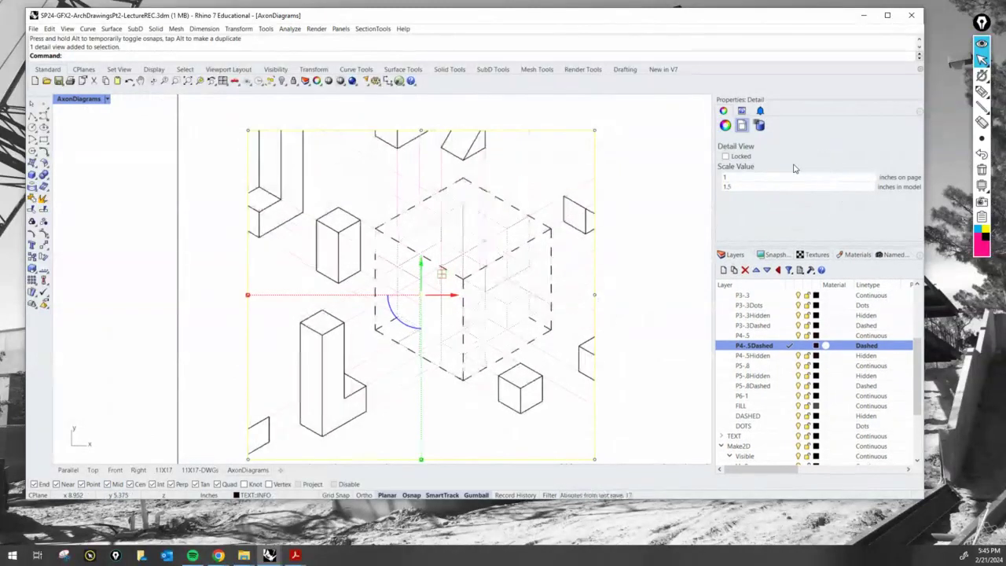
Shift the exploded linework within the detail and set the detail's scale to 1 inch on page to 2 inches in model
click(626, 267)
scroll(625, 271, down, 3)
scroll(625, 270, up, 2)
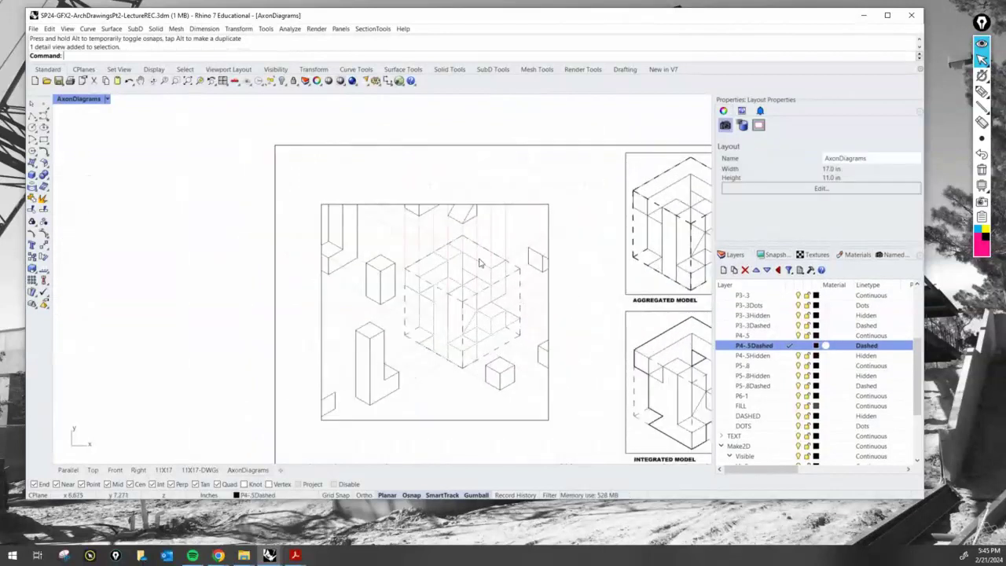
double_click(512, 241)
mouse_move(512, 240)
right_down()
mouse_move(477, 264)
mouse_move(487, 273)
right_up()
double_click(552, 237)
click(552, 237)
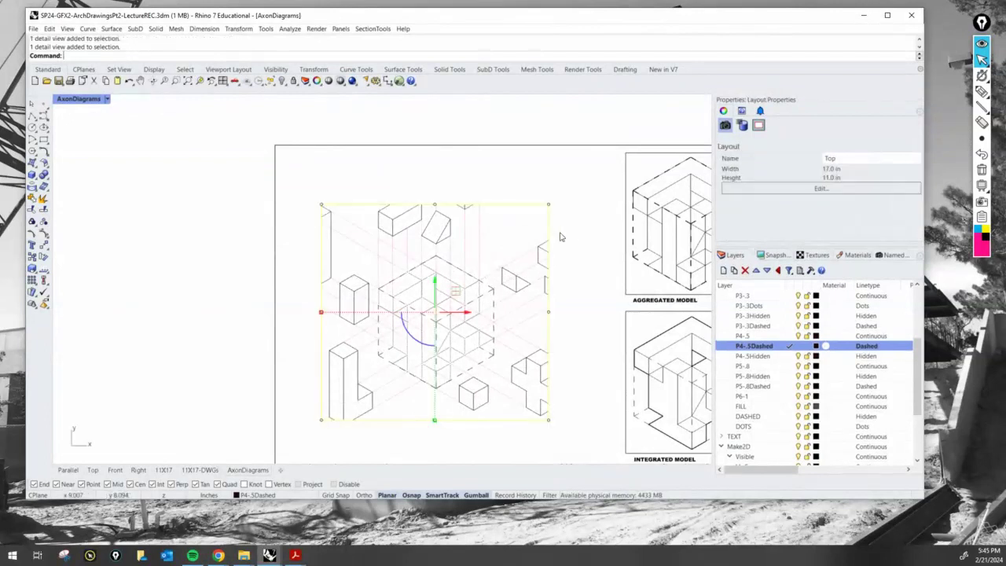
double_click(757, 189)
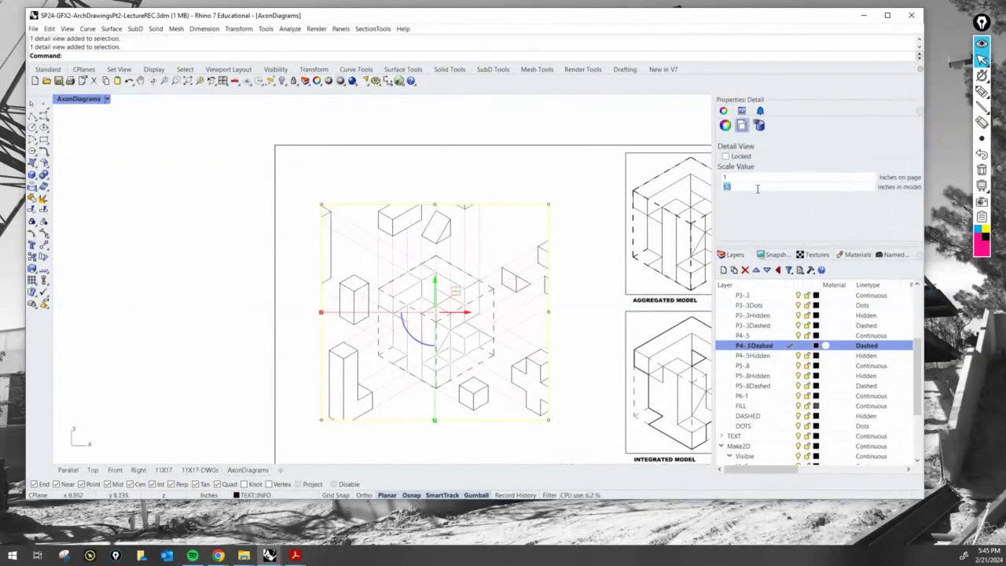
text(2)
key(Return)
Center all the exploded pieces within the rescaled detail's frame and return to the layout
double_click(525, 324)
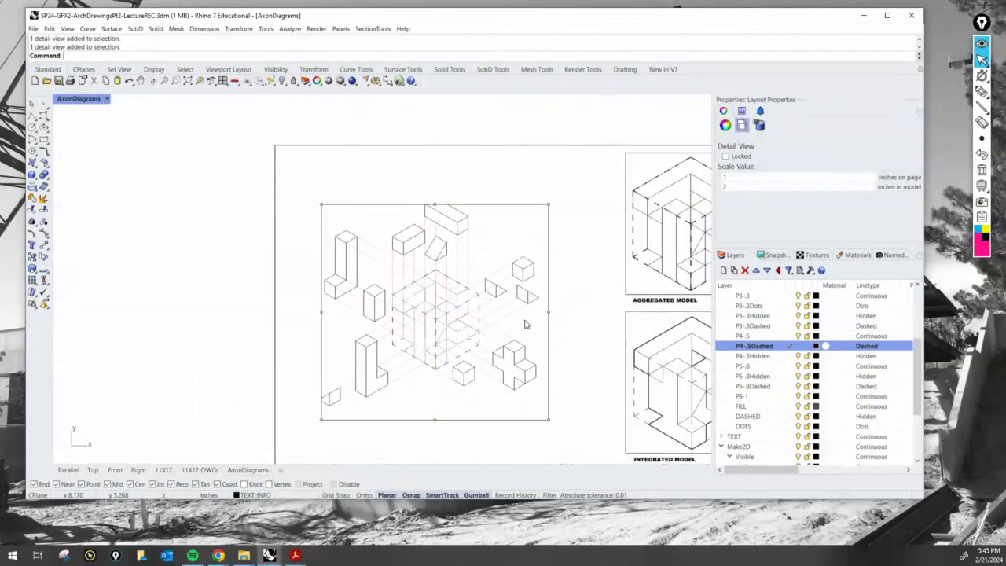
right_drag(487, 297, 493, 306)
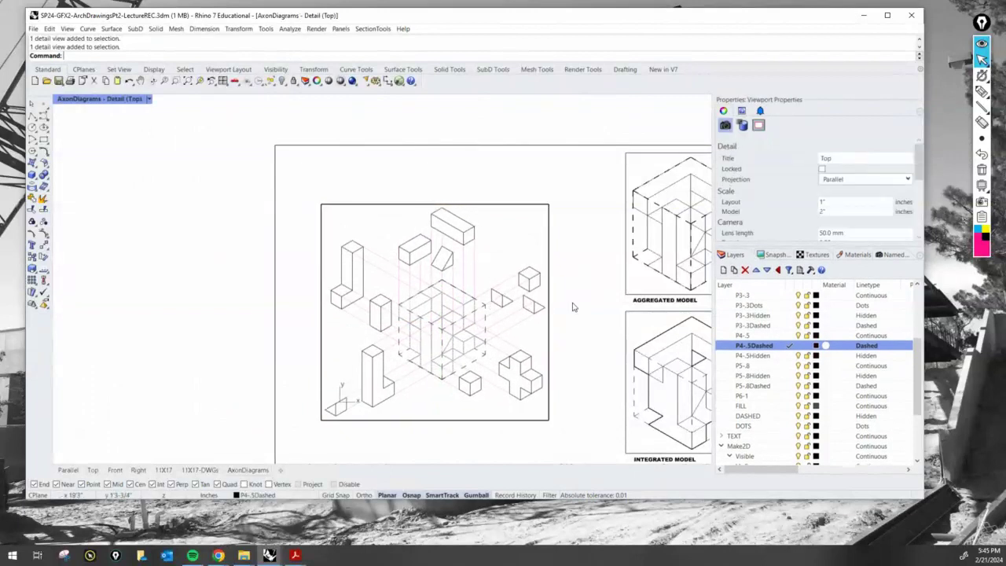
double_click(574, 336)
scroll(573, 336, up, 4)
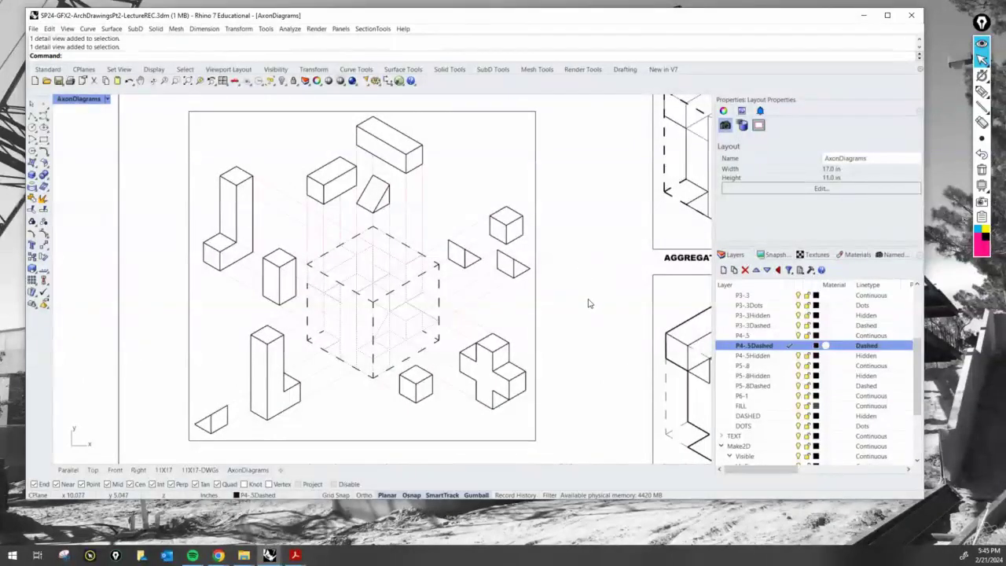
mouse_move(611, 315)
right_down()
mouse_move(613, 301)
mouse_move(602, 299)
right_up()
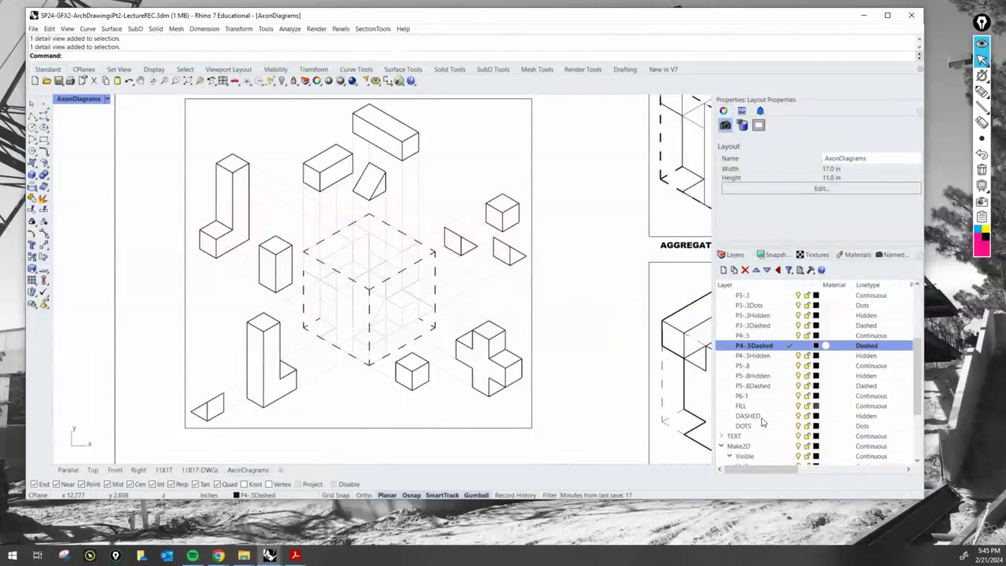
Collapse the Make2D layer group in the layer list
scroll(770, 402, up, 1)
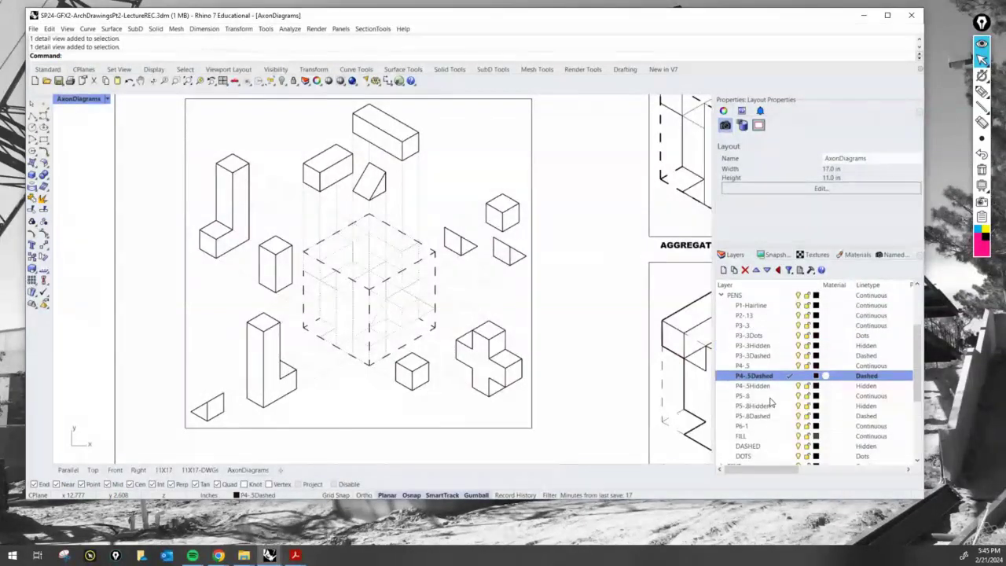
scroll(770, 402, down, 4)
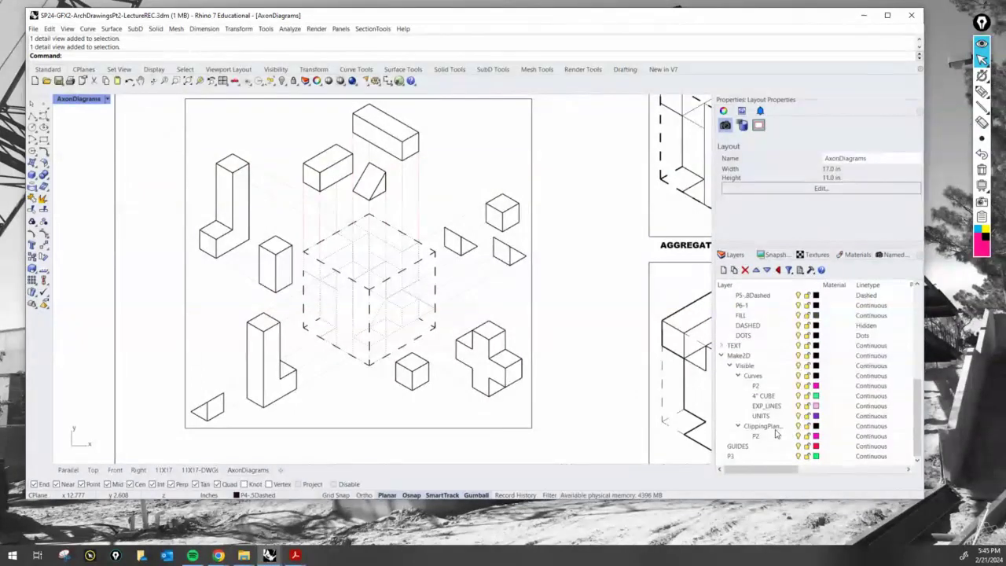
click(721, 356)
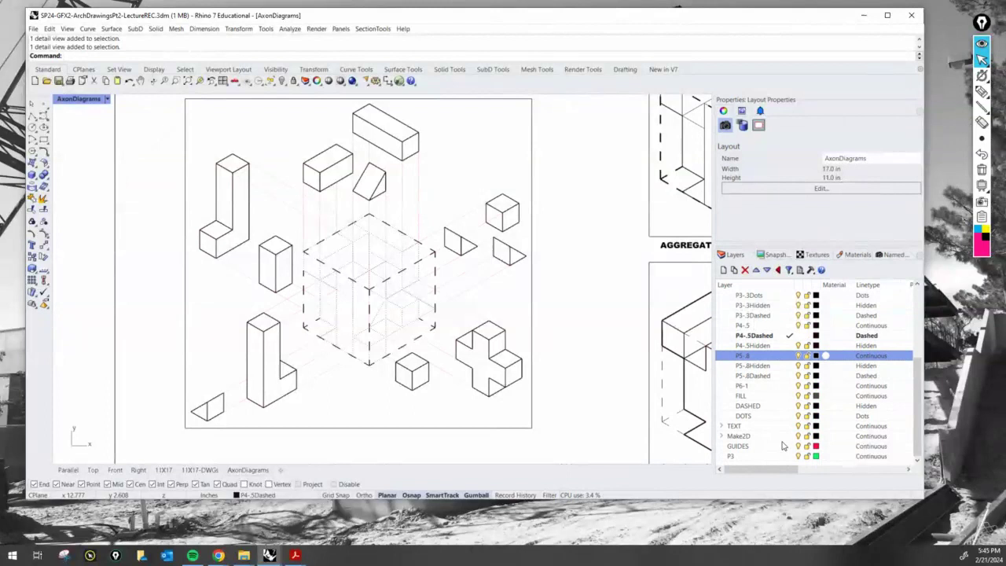
Add a new layer named P_ExpLines below P6-1 in the PENS layer group
scroll(787, 410, up, 5)
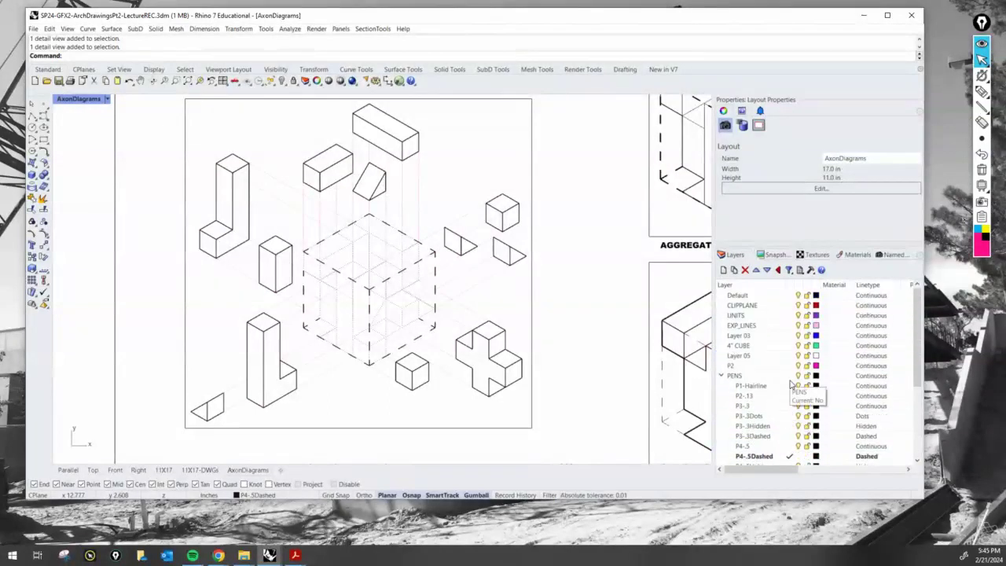
scroll(745, 355, down, 2)
click(739, 317)
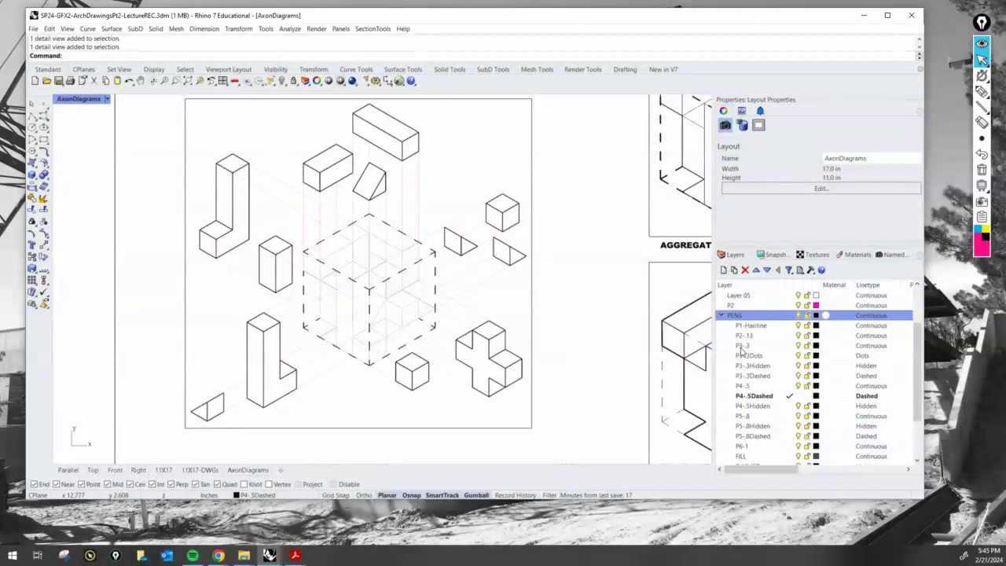
scroll(750, 369, down, 2)
click(750, 388)
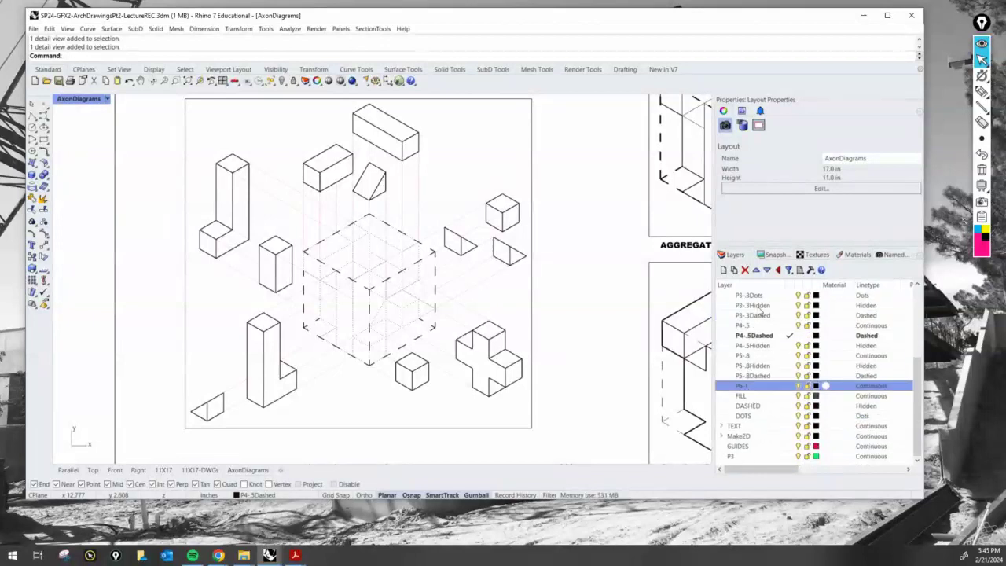
click(723, 270)
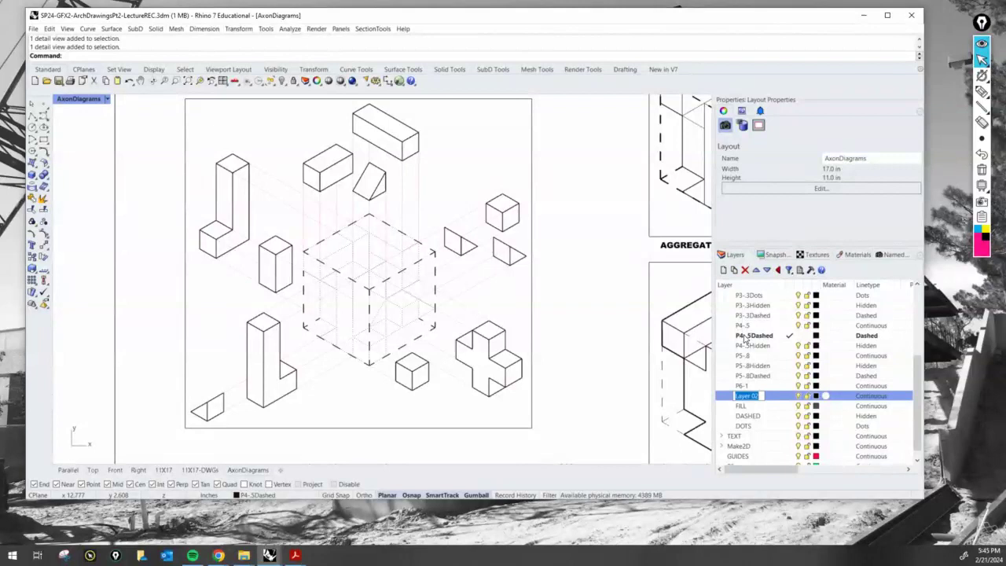
text(Ex)
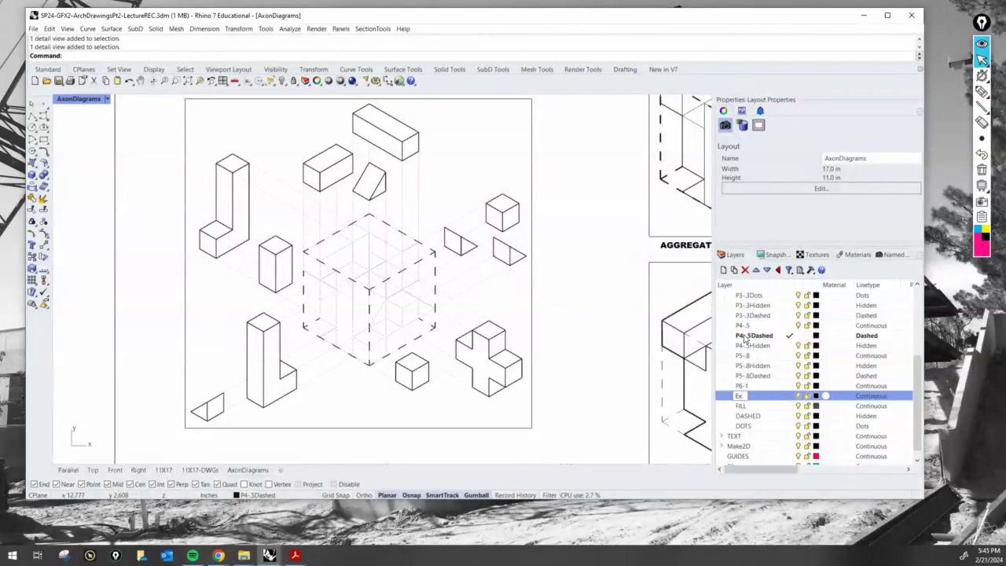
text(p_)
key(BackSpace)
key(BackSpace)
key(BackSpace)
key(BackSpace)
text(P_)
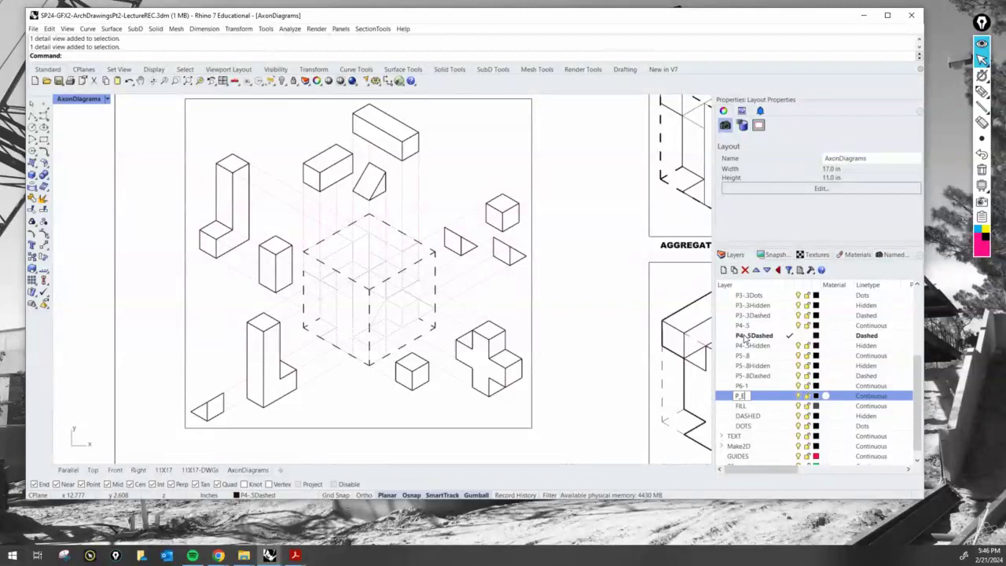
text(xpLines)
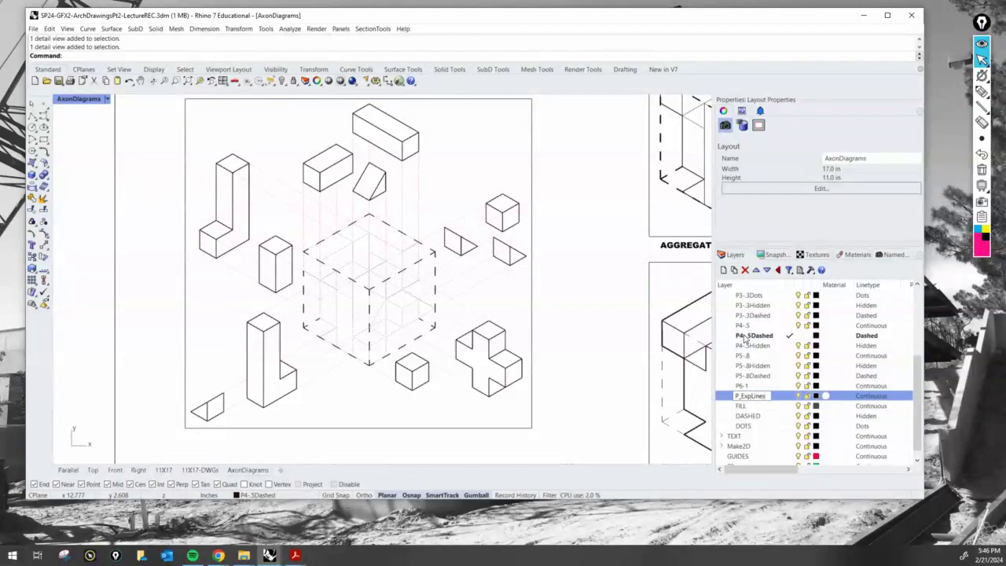
key(Return)
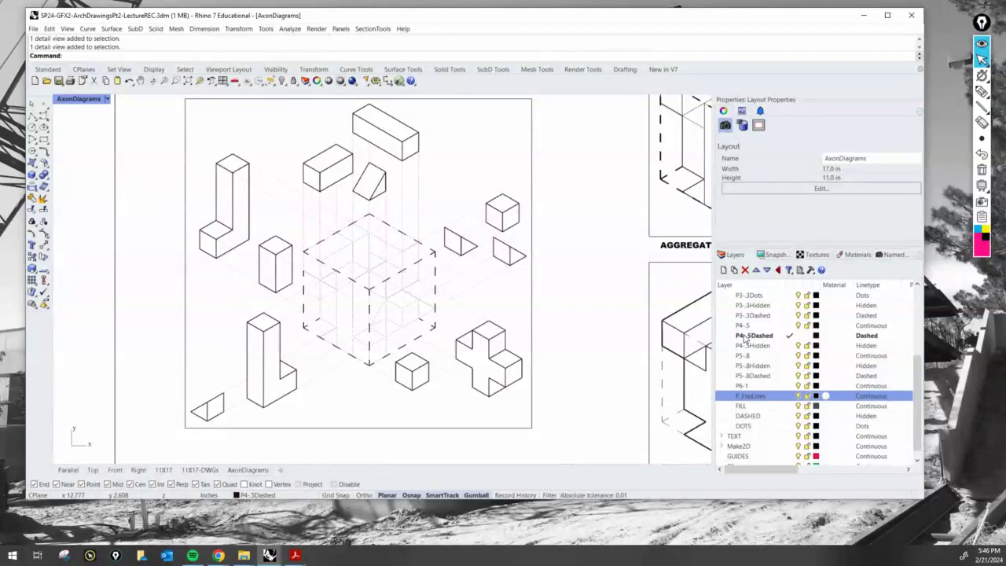
Set the P_ExpLines layer's color to a pink of about RGB 248, 54, 153
click(816, 396)
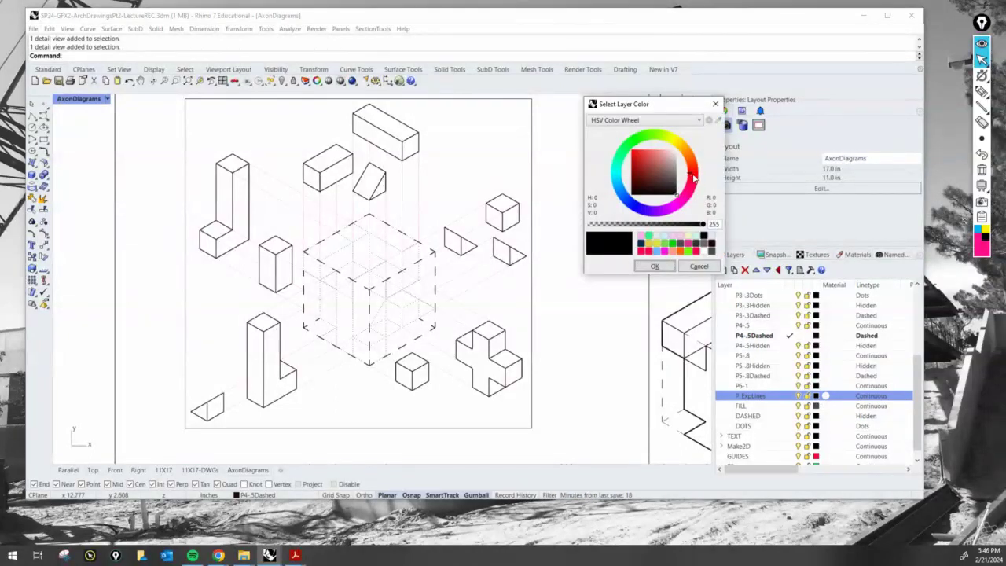
click(690, 196)
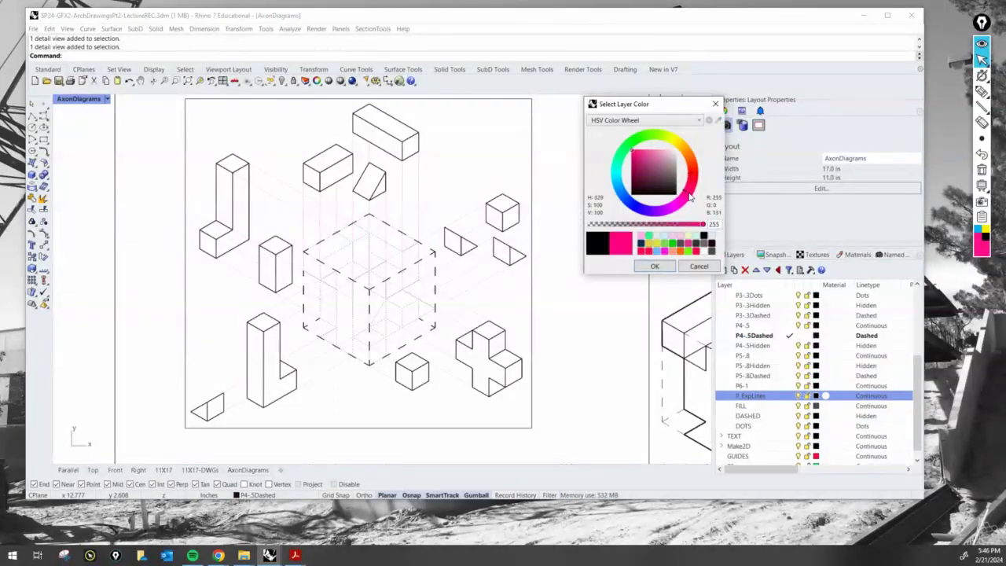
click(654, 266)
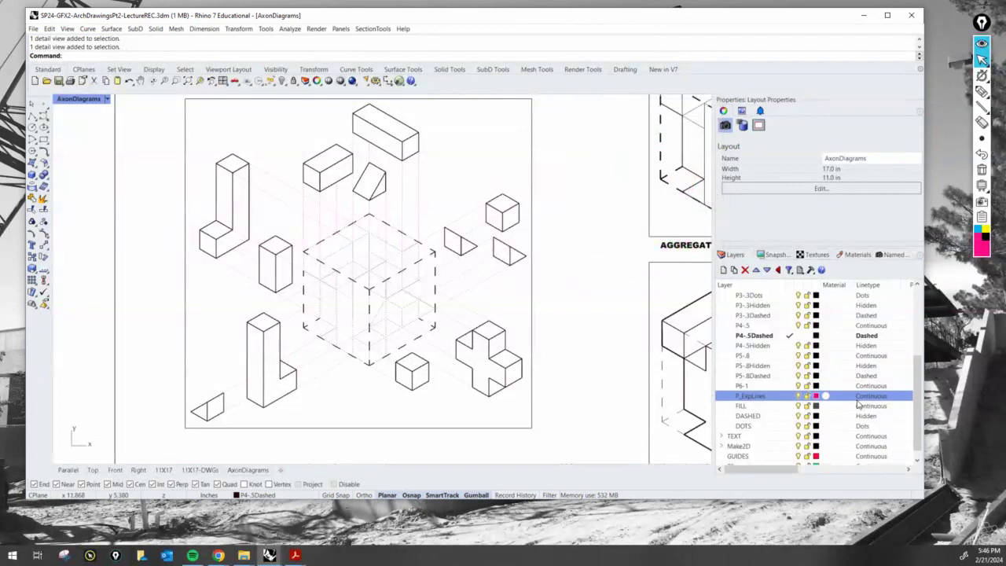
click(816, 396)
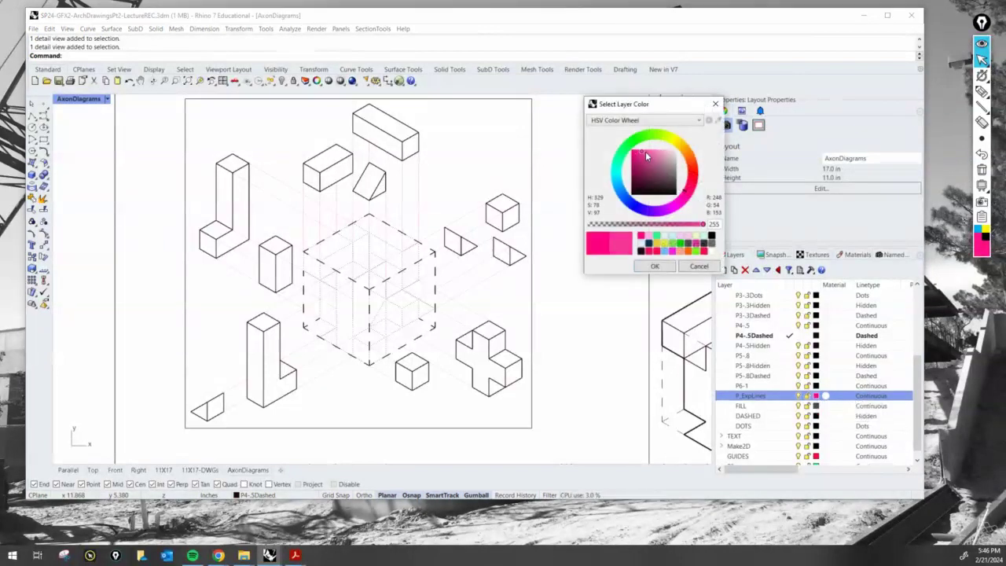
click(655, 266)
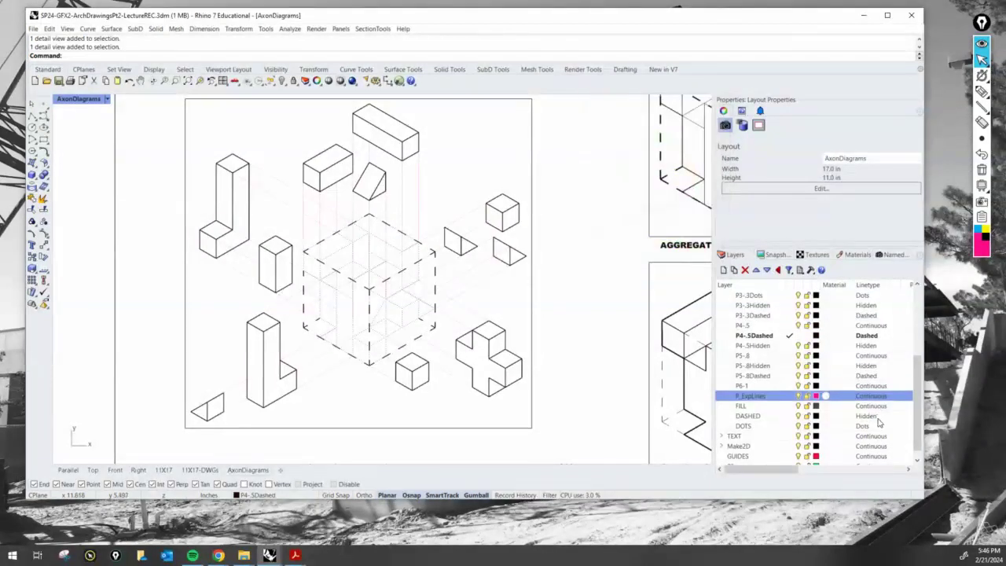
Assign the Hidden linetype to the P_ExpLines layer
click(869, 397)
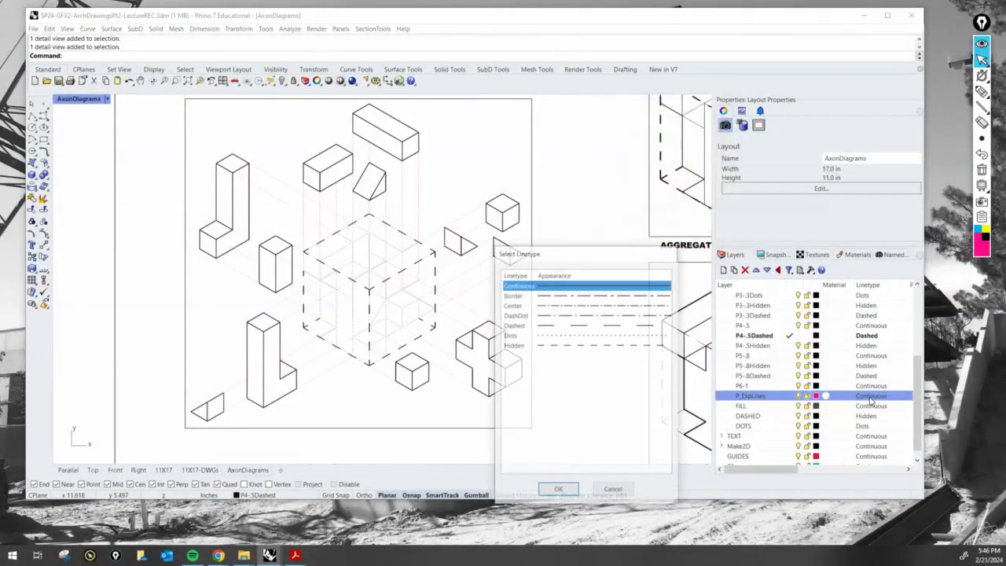
click(546, 346)
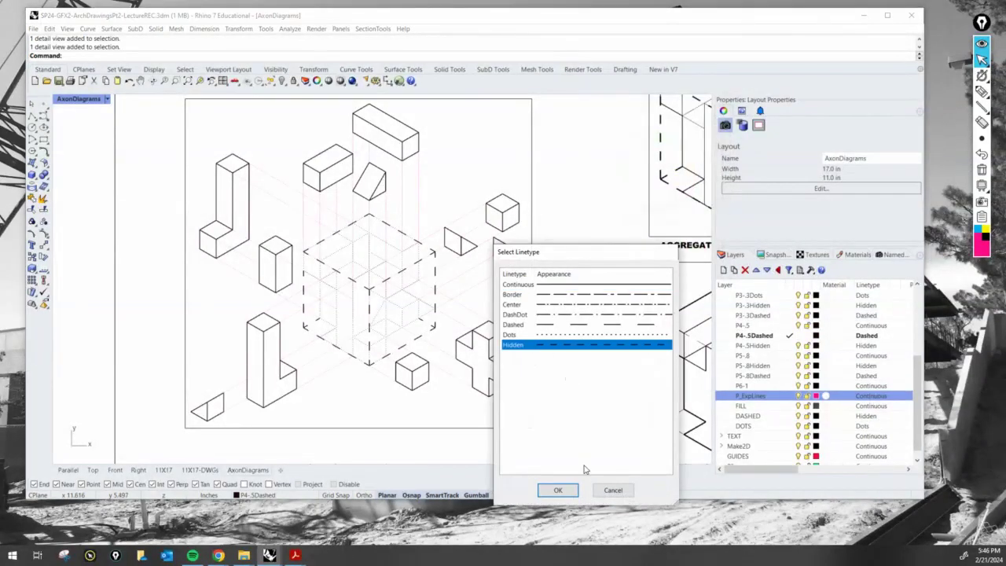
click(558, 489)
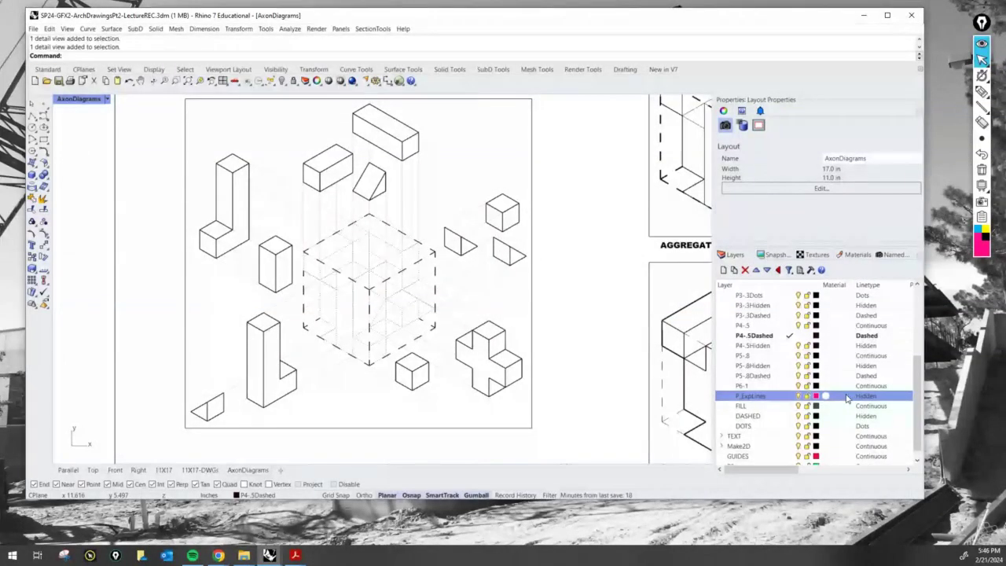
drag(773, 466, 808, 467)
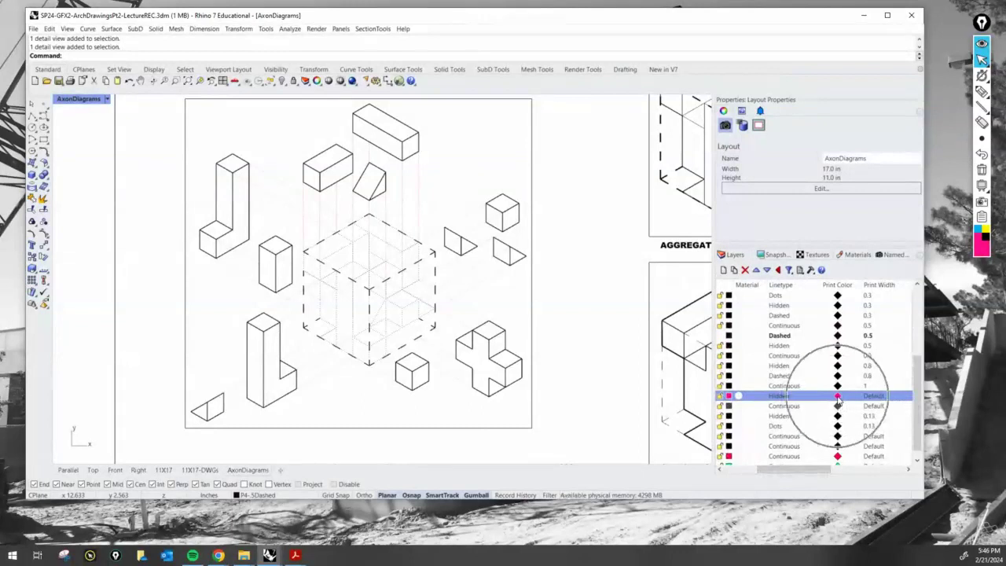
Make P_ExpLines the current layer and turn off the layers from P3-.3Dots through P6-1
drag(786, 469, 717, 460)
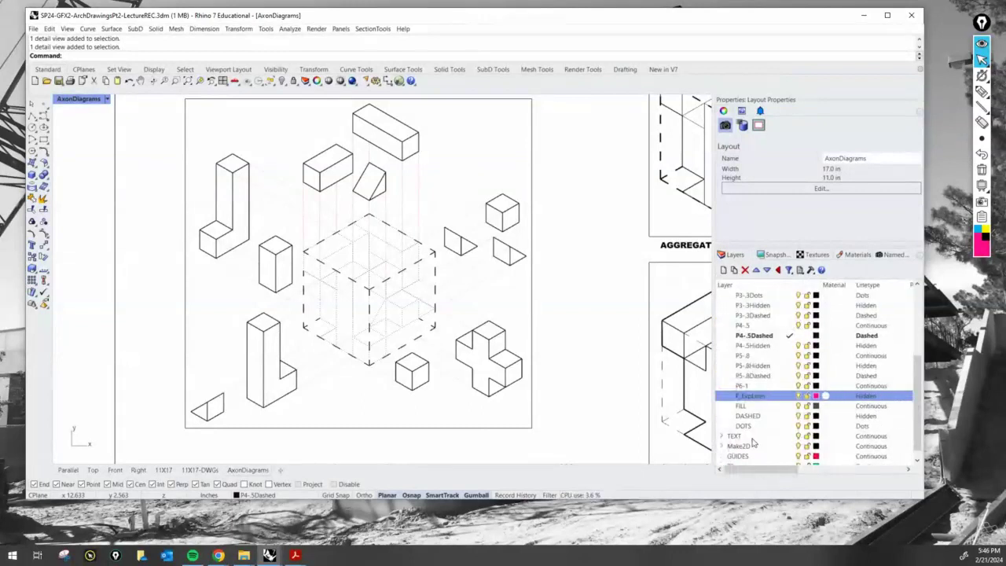
click(789, 396)
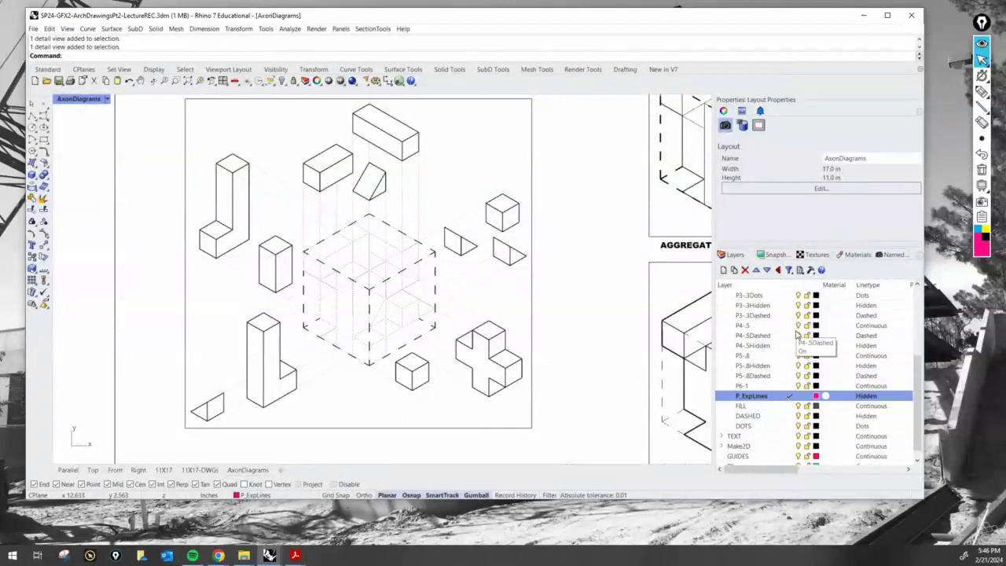
click(779, 296)
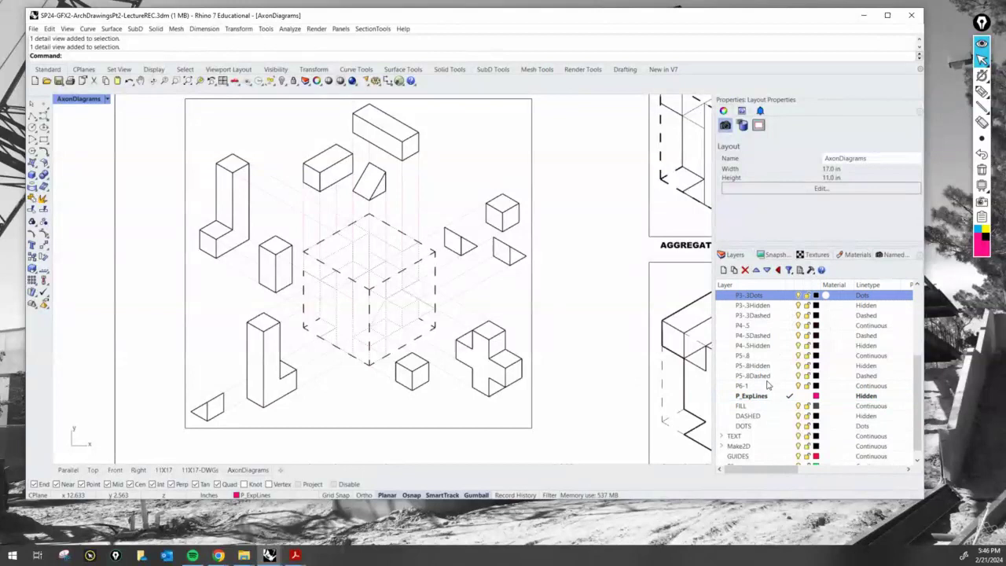
shift+click(770, 386)
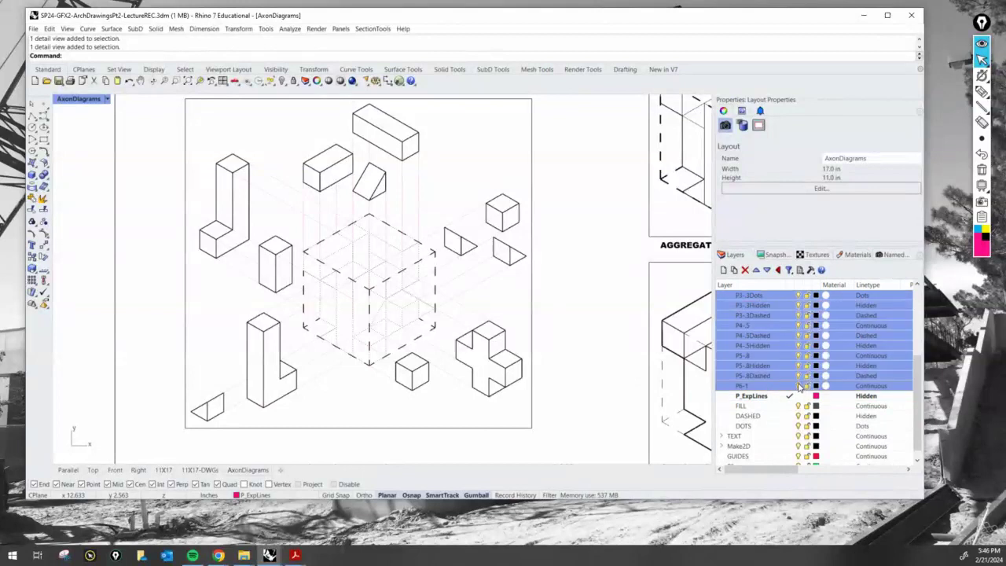
click(798, 386)
click(799, 386)
click(798, 386)
click(771, 397)
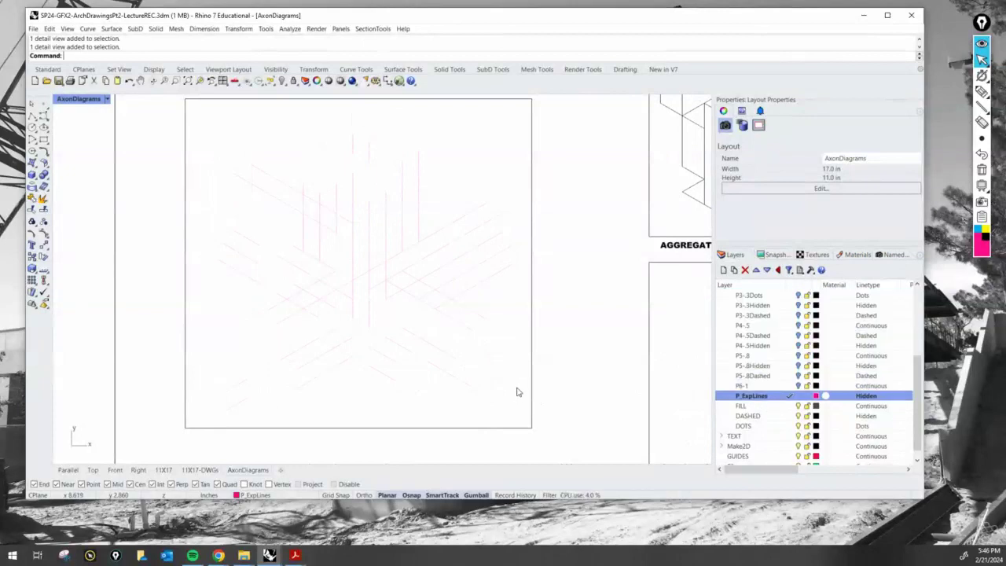
Inside the axonometric detail, move all the isolated explosion lines to the P_ExpLines layer
double_click(510, 389)
drag(507, 413, 199, 113)
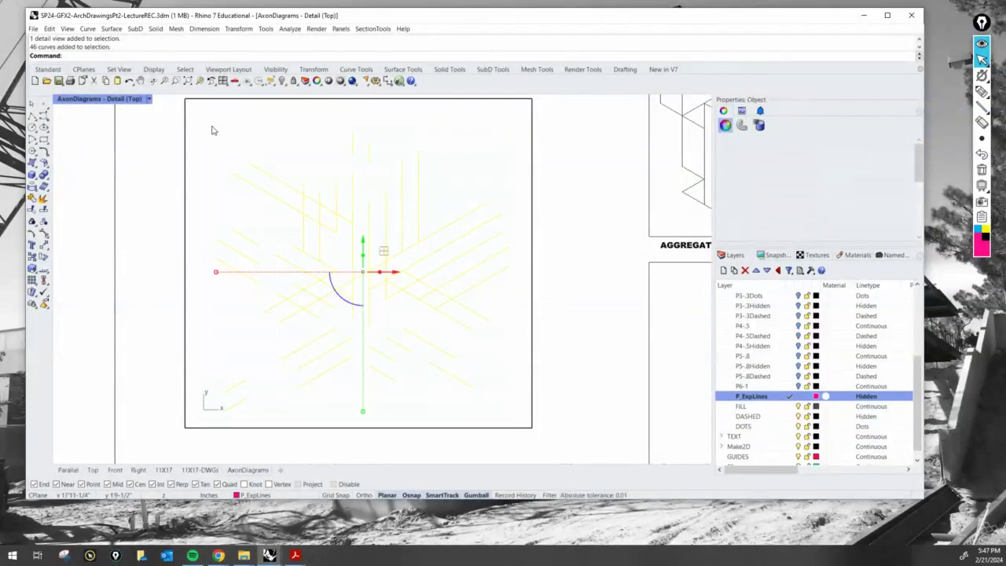
right_click(761, 397)
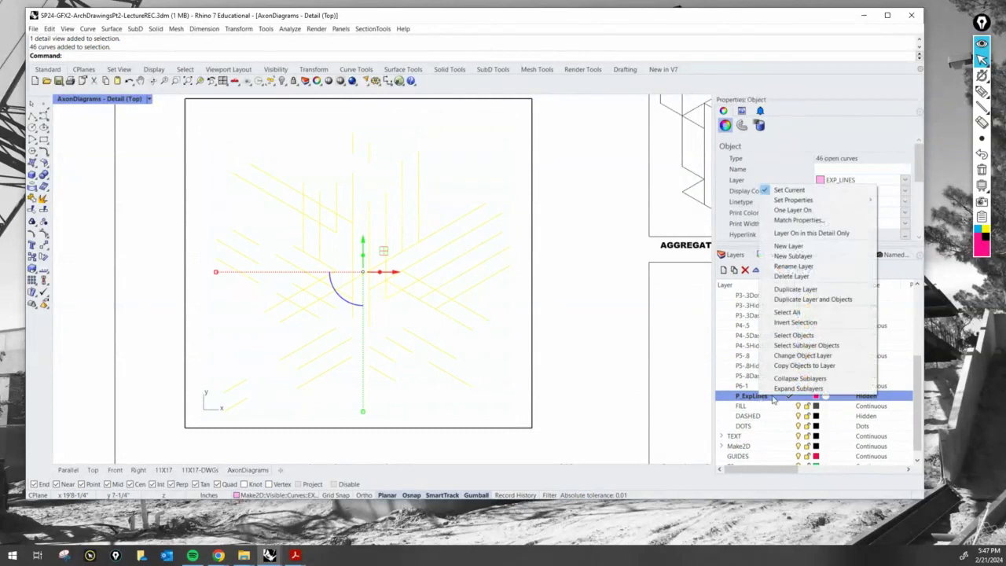
click(801, 355)
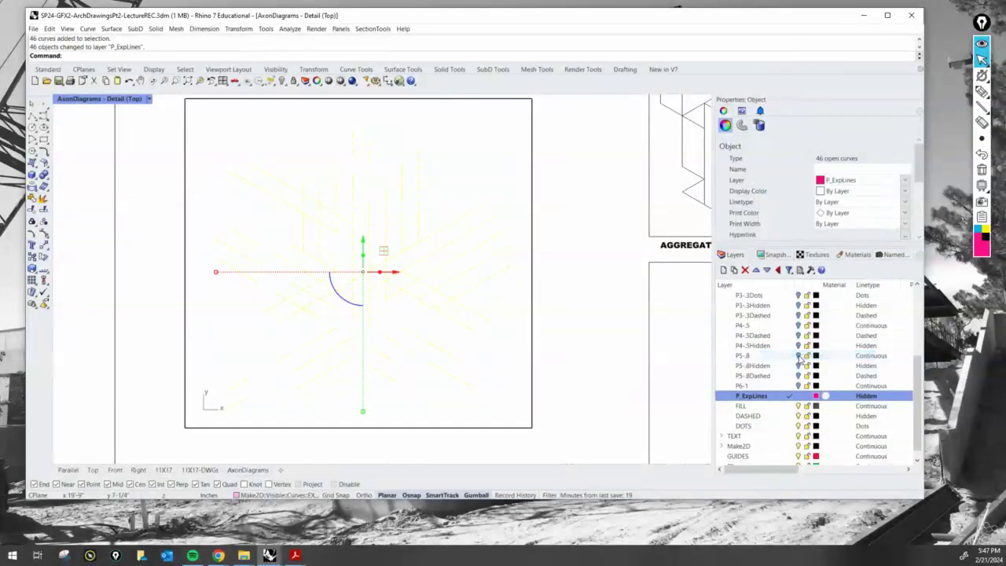
double_click(605, 344)
Turn the layers from P3-.3Dots through P6-1 back on
click(774, 386)
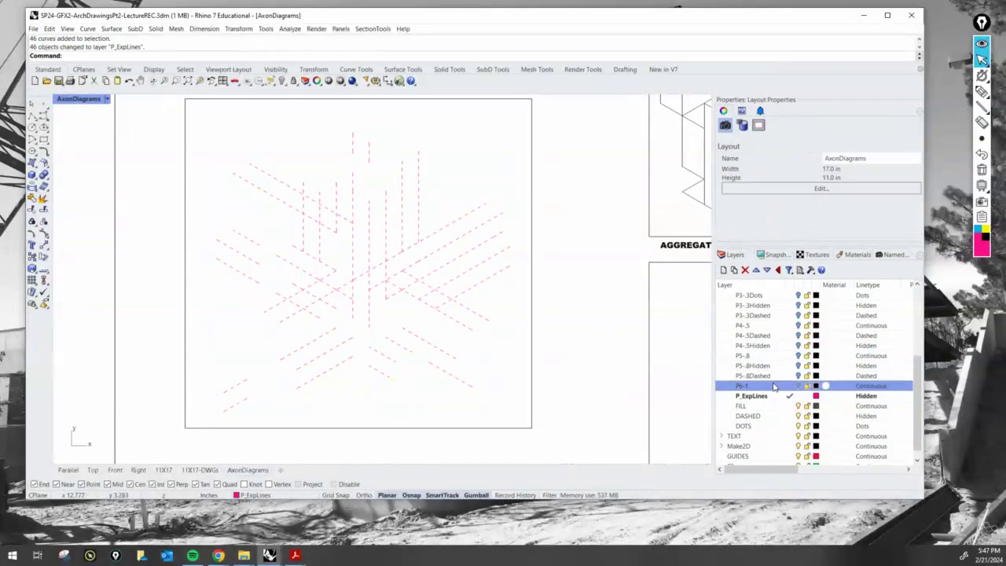
shift+click(771, 300)
click(797, 296)
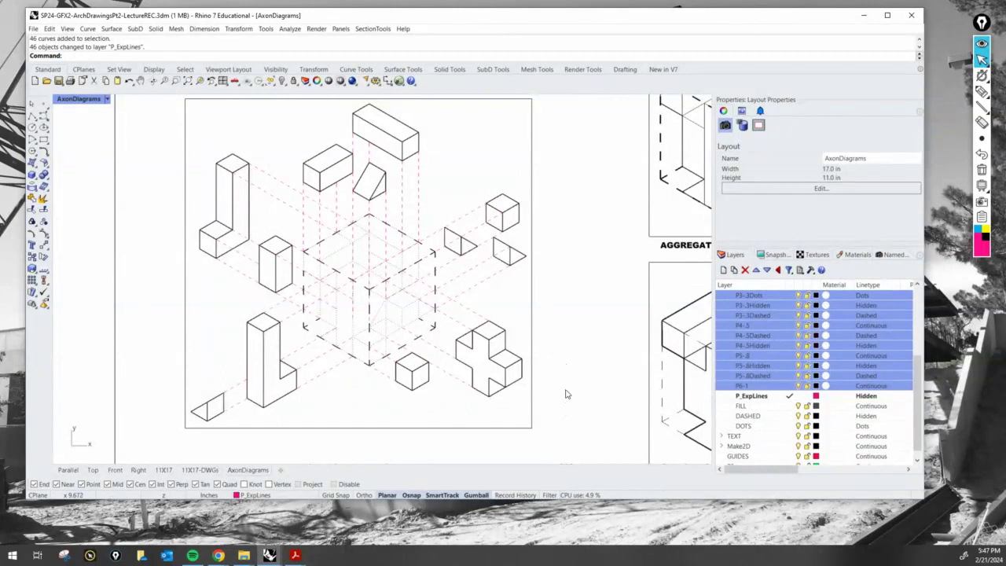
click(760, 397)
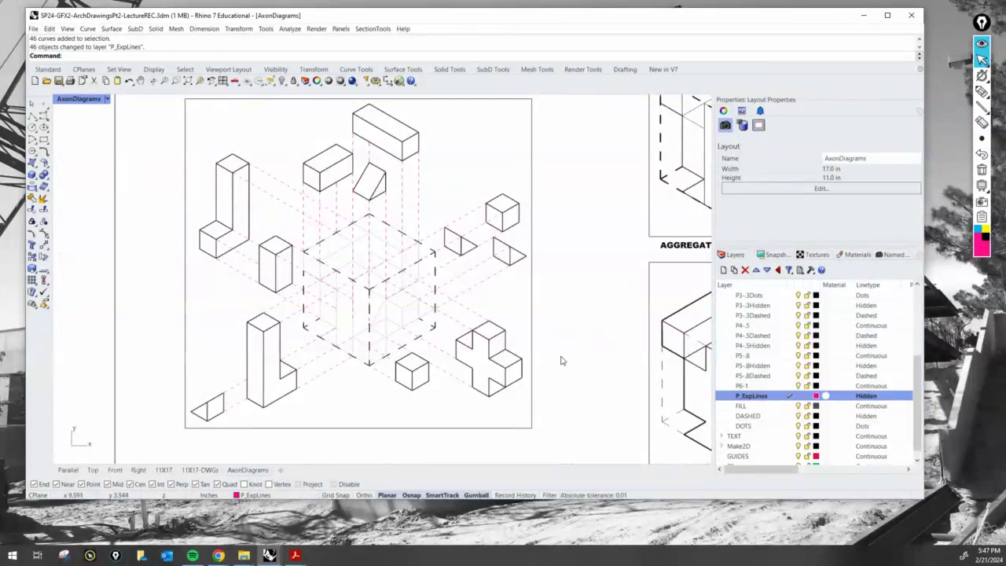
Within the layout detail, identify the layer of the cube's dashed outline and turn off P4-.5Dashed
right_drag(615, 313, 618, 318)
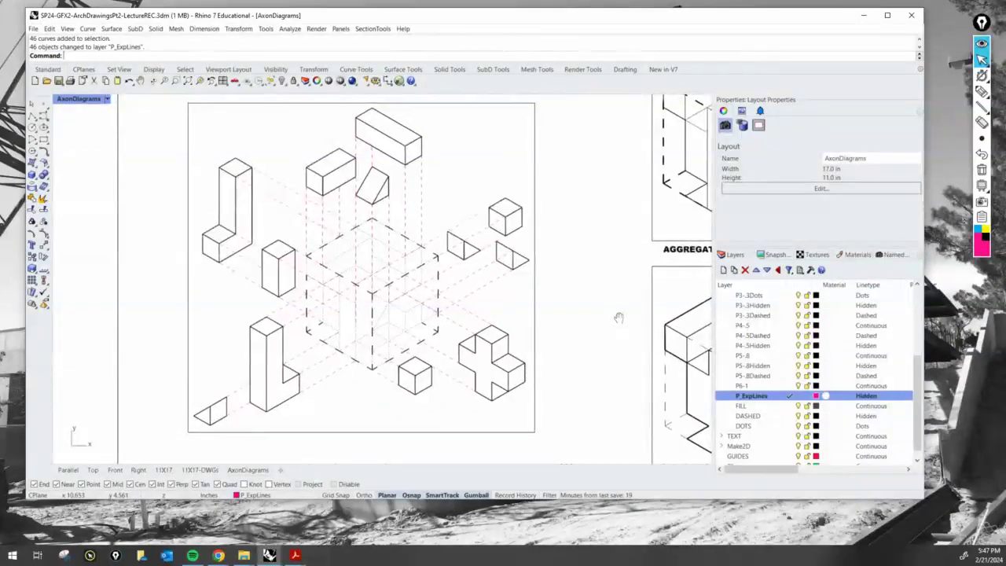
scroll(376, 278, up, 4)
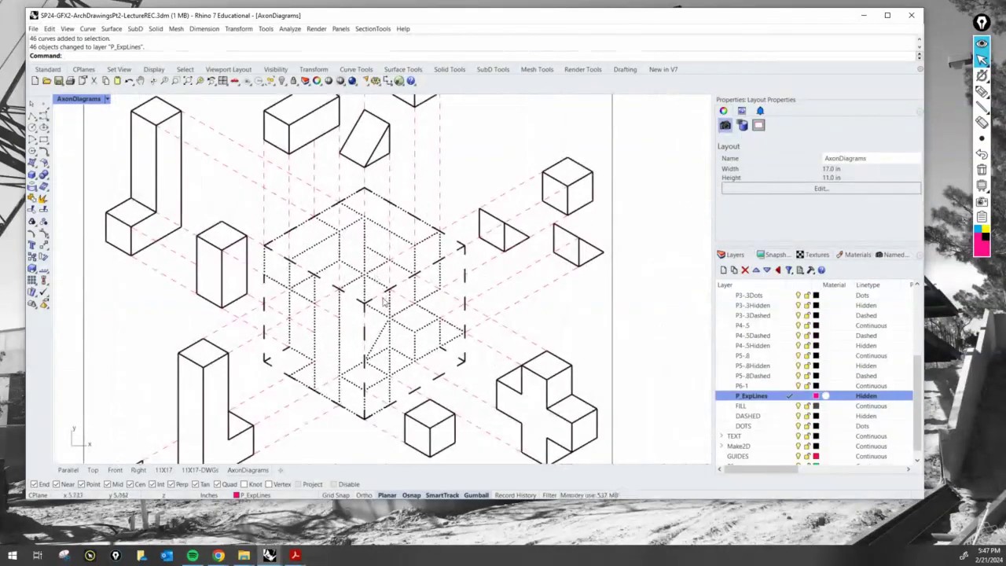
scroll(380, 290, up, 2)
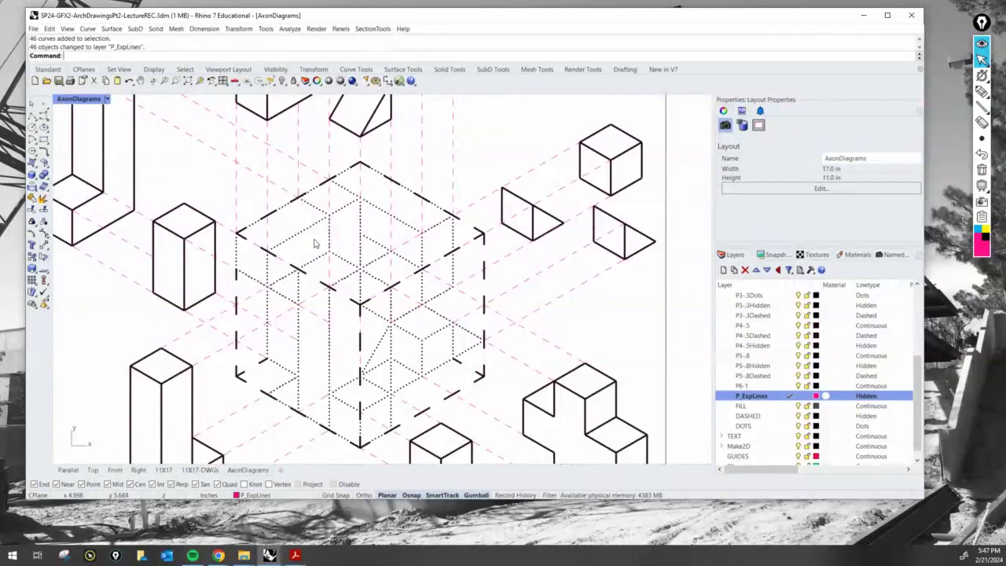
double_click(512, 274)
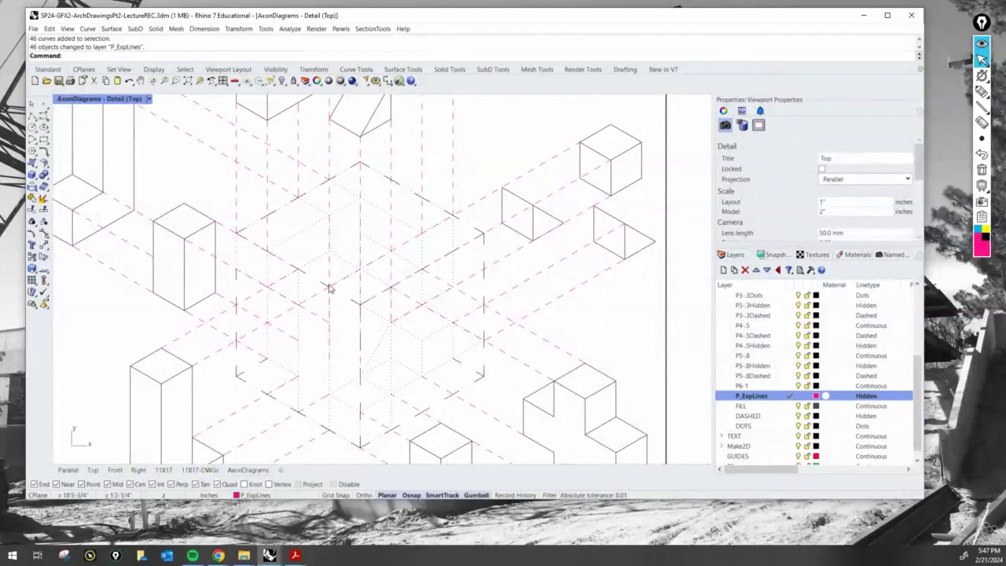
double_click(679, 285)
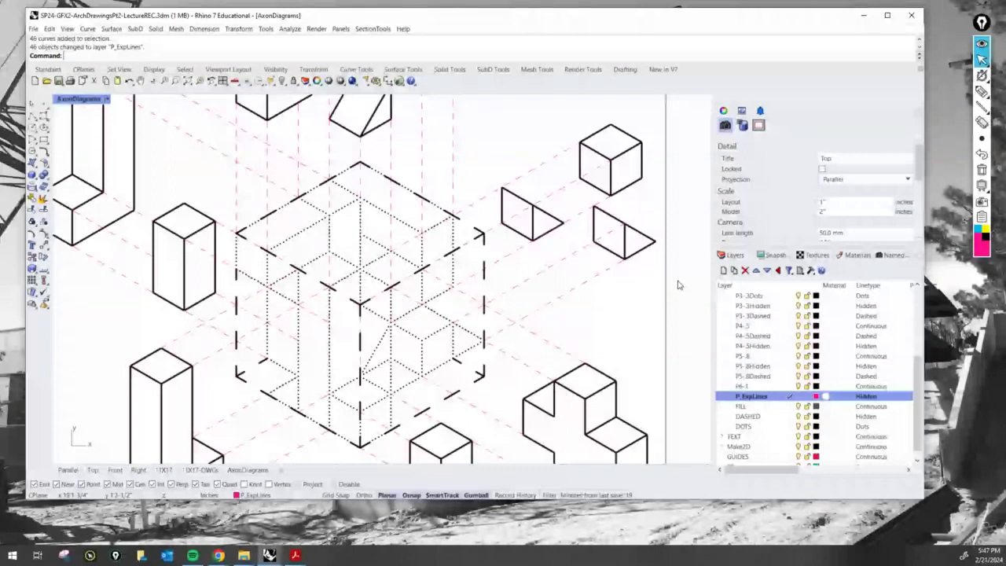
double_click(493, 258)
click(484, 259)
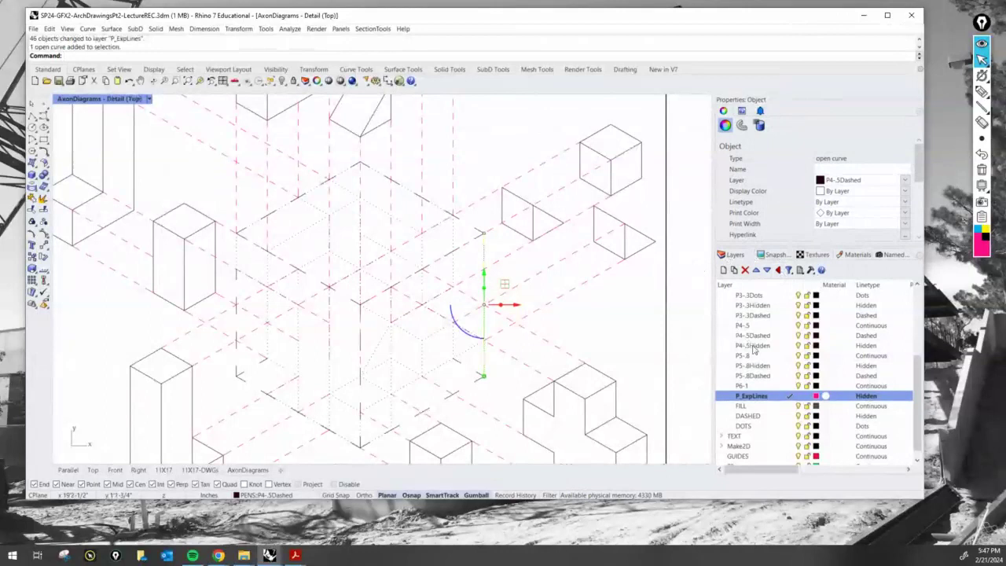
click(798, 336)
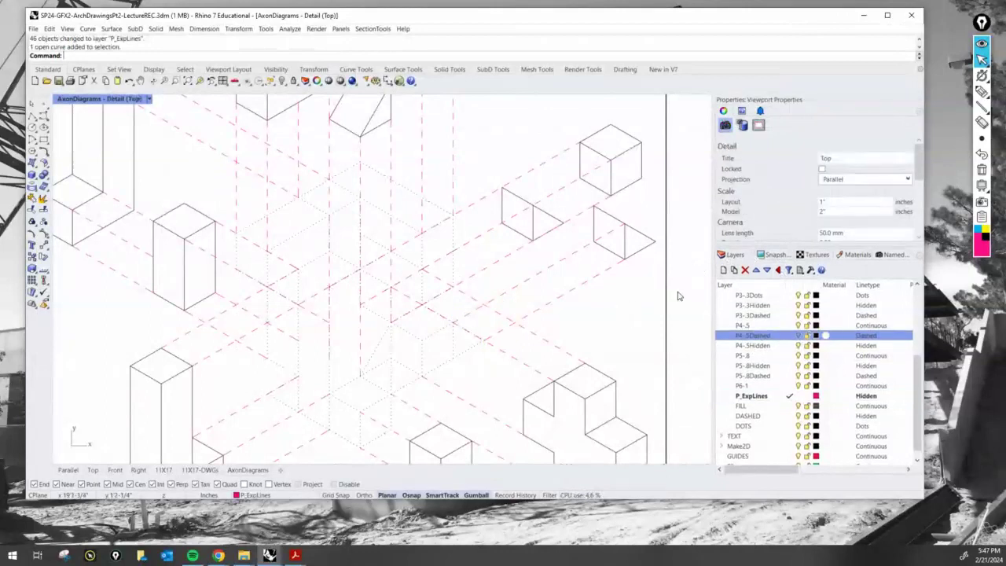
double_click(679, 296)
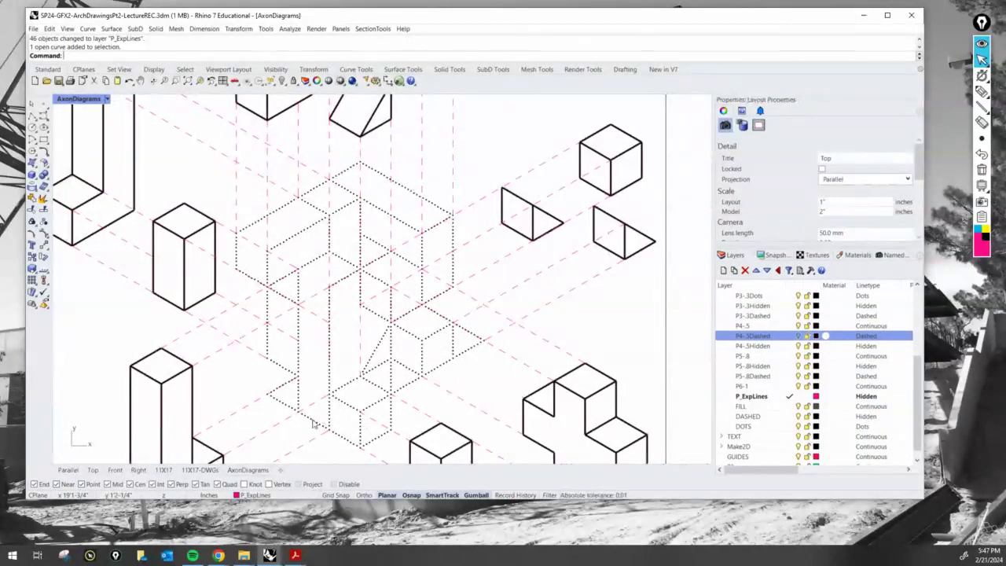
Switch from the layout to the Top model view at the central assembly
click(93, 469)
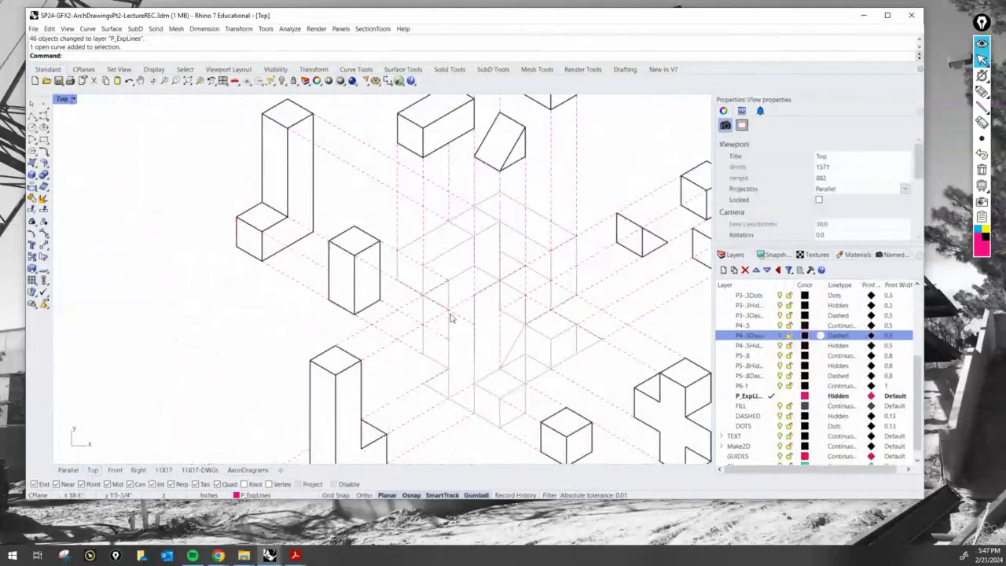
scroll(465, 278, up, 4)
right_drag(521, 309, 436, 287)
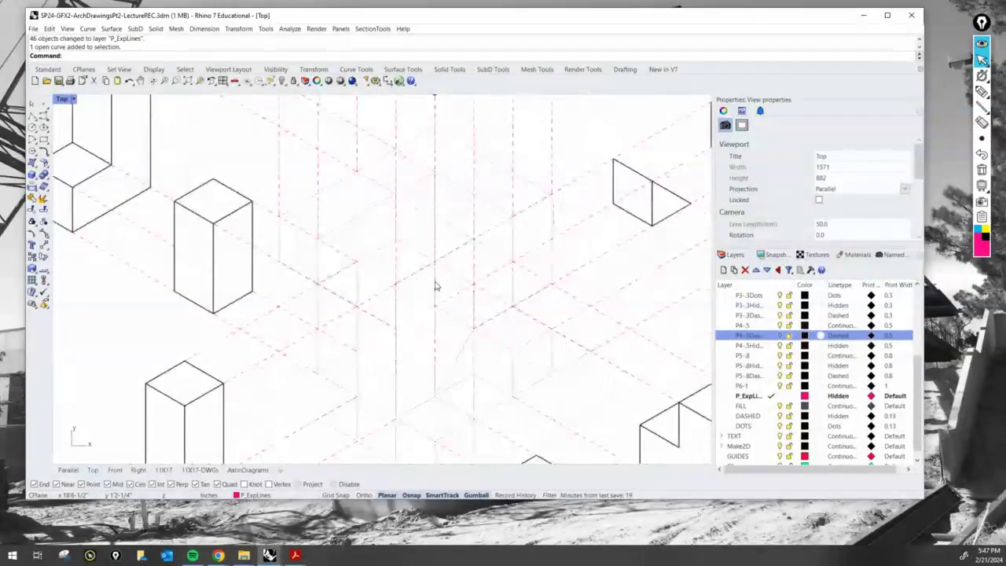
text(Displa)
key(BackSpace)
key(BackSpace)
key(BackSpace)
key(BackSpace)
key(BackSpace)
key(BackSpace)
key(BackSpace)
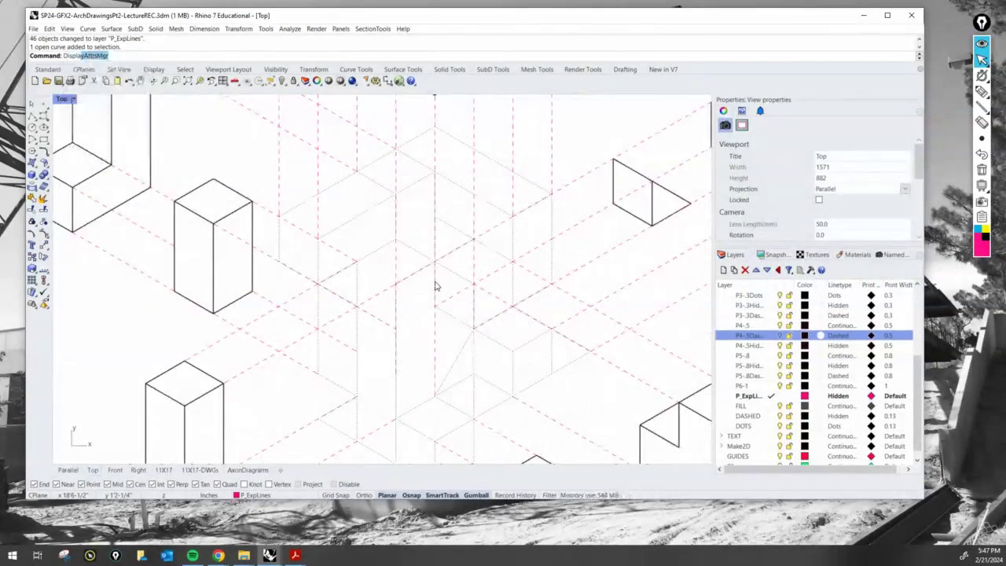
Run PrintDisplay for the model viewports and set State to Off with Color set to Print
text(Print)
key(Return)
text(rint)
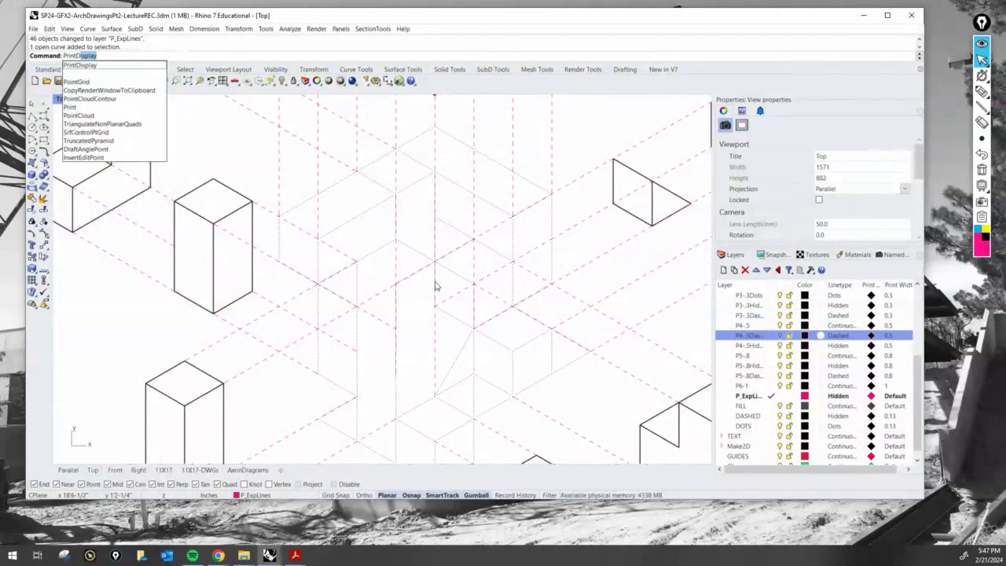
key(Return)
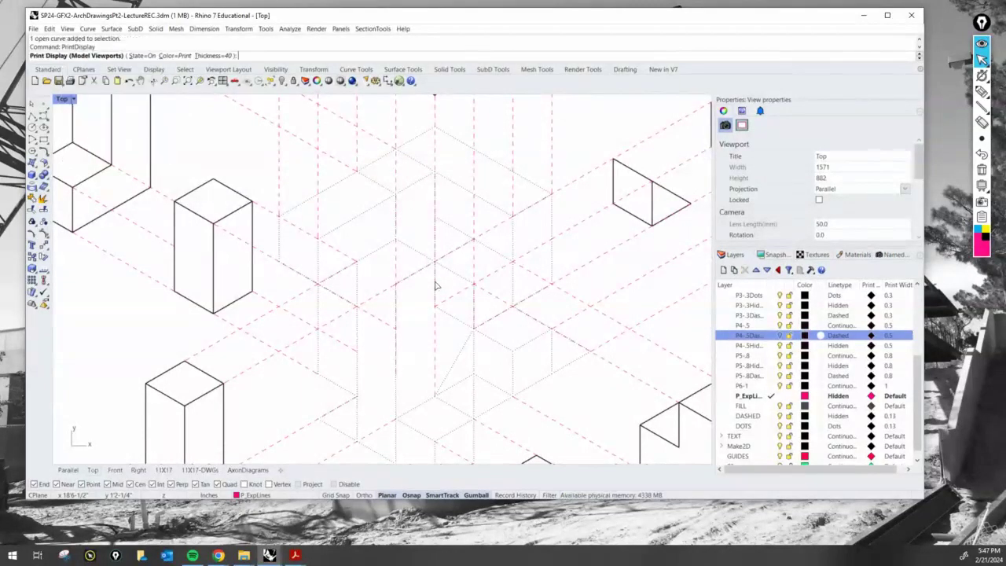
click(172, 56)
click(111, 56)
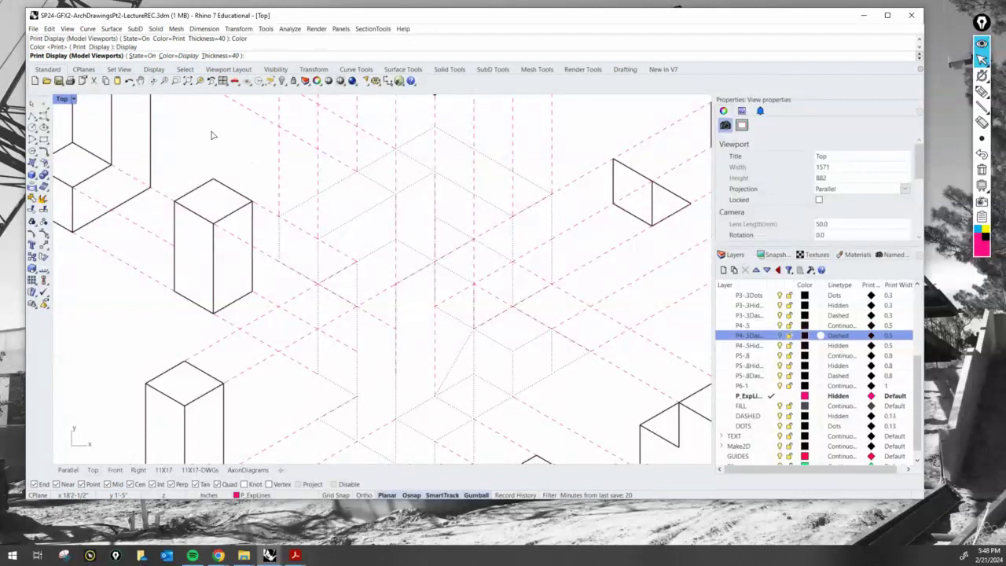
click(177, 56)
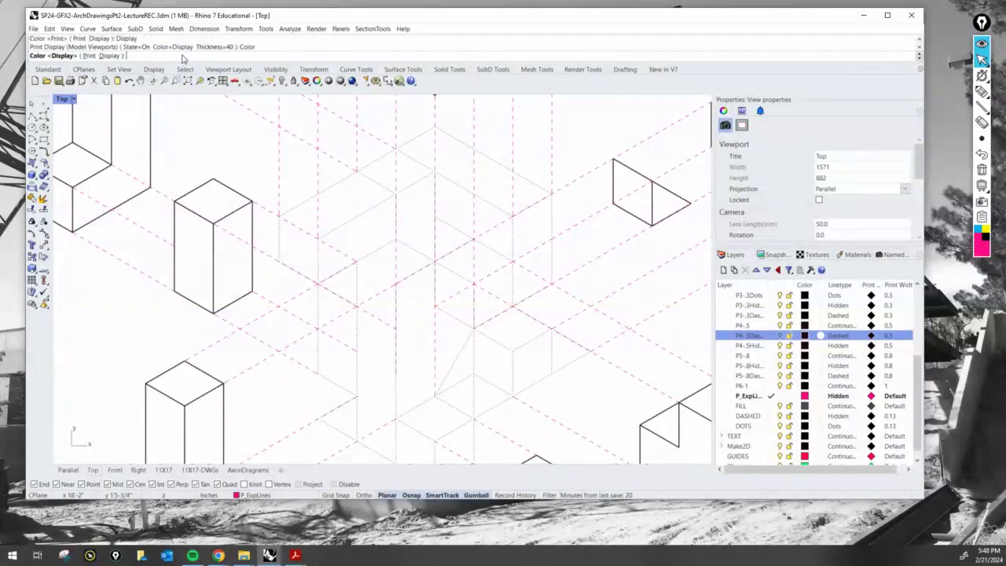
click(106, 56)
click(135, 55)
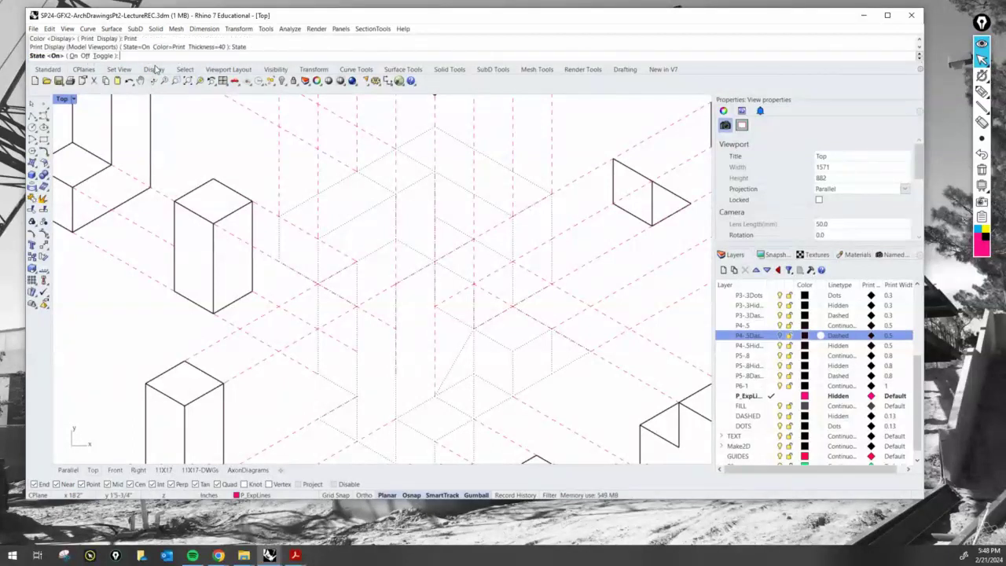
click(79, 56)
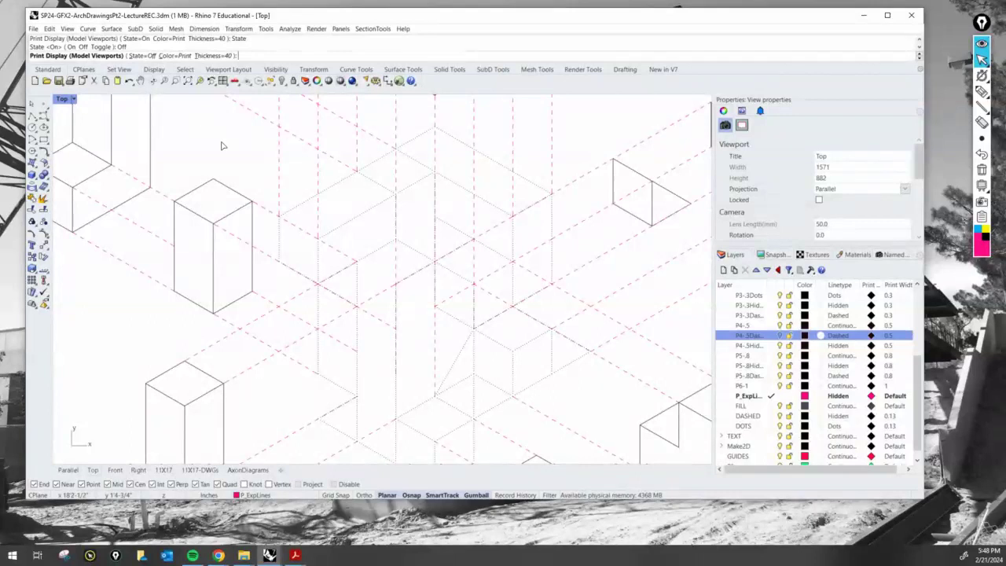
key(Return)
Make P3-.3Dots the current layer and turn off the P_ExpLines layer
scroll(243, 167, down, 5)
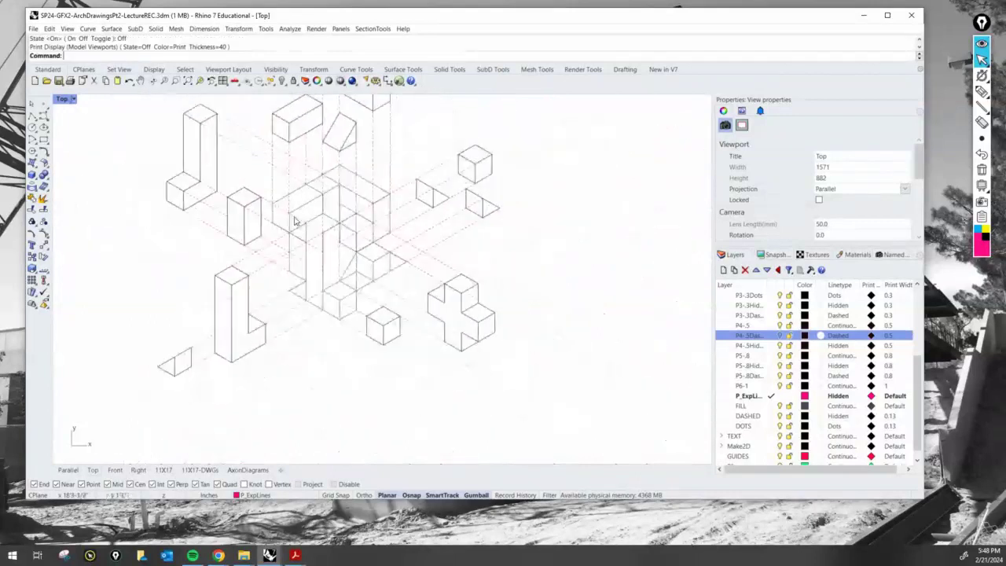
scroll(348, 246, up, 5)
right_drag(341, 238, 327, 253)
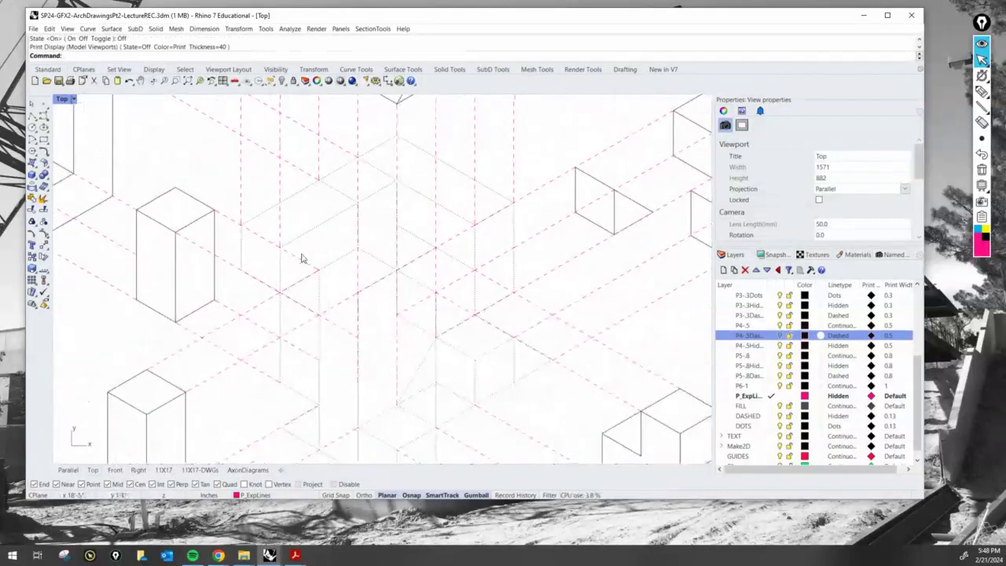
scroll(344, 217, down, 1)
scroll(344, 217, down, 2)
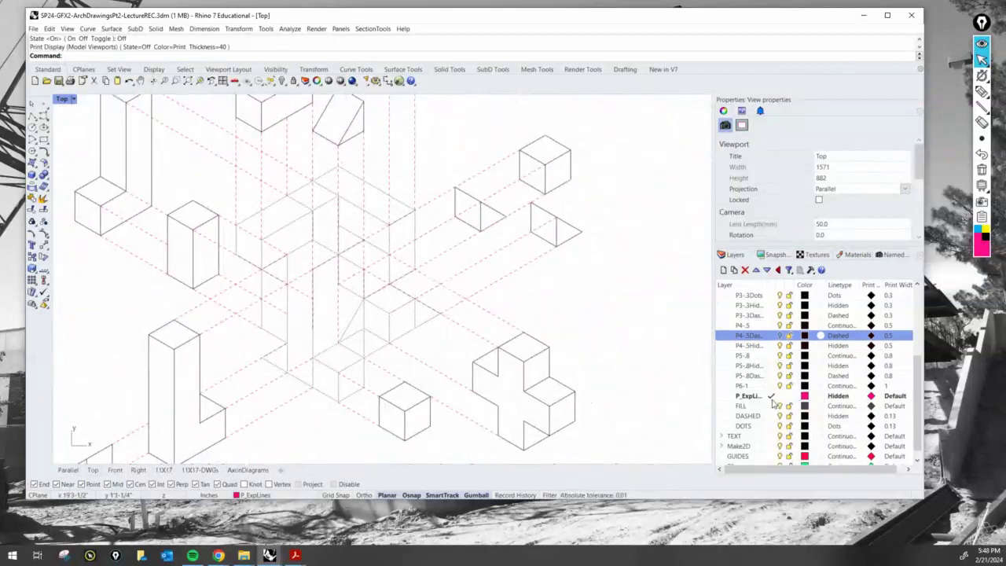
click(772, 296)
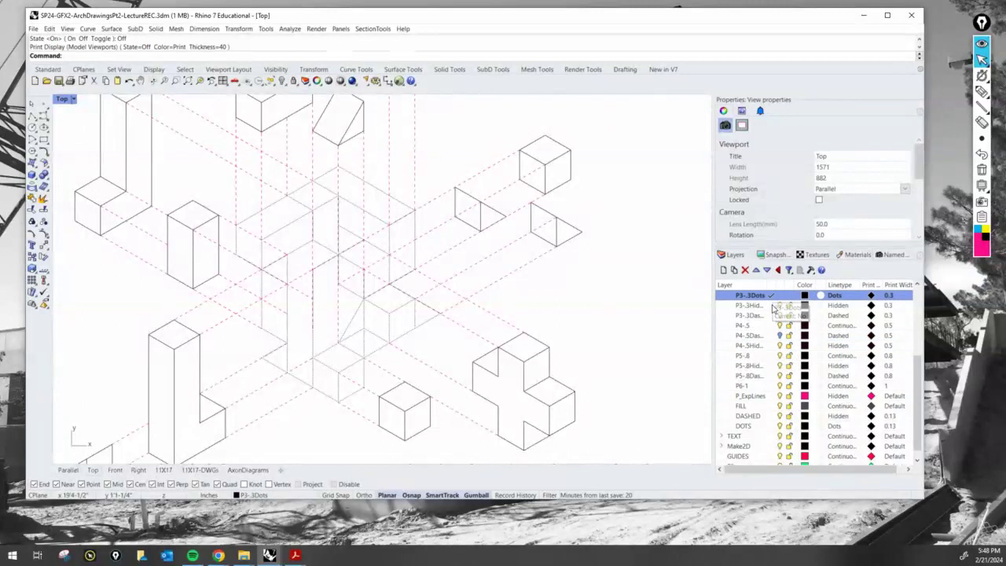
click(779, 396)
scroll(281, 234, up, 2)
right_drag(283, 234, 300, 167)
scroll(325, 278, down, 4)
right_drag(328, 281, 453, 281)
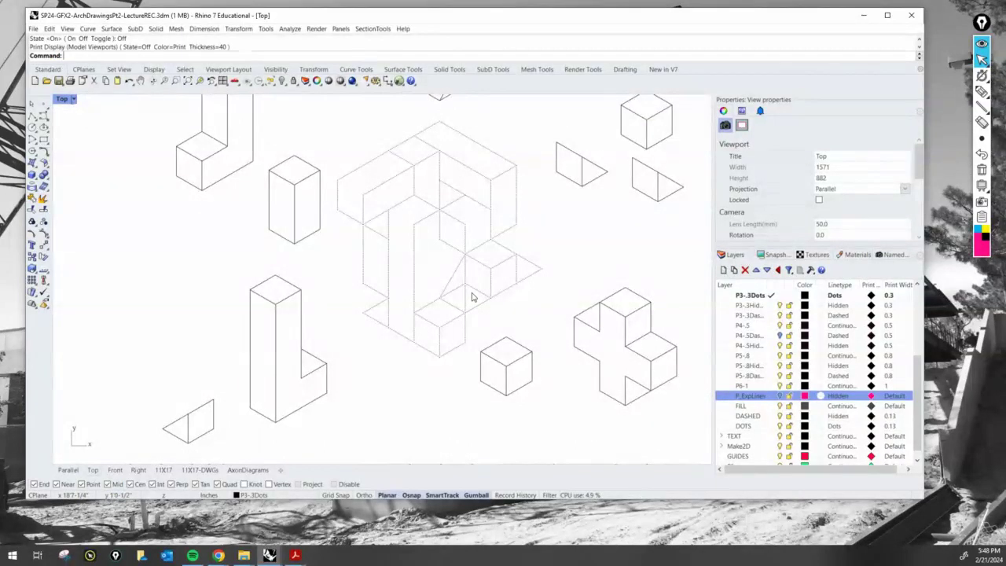
Draw the missing vertical edge on the inner column at the centre of the central assembly with Line
key(Return)
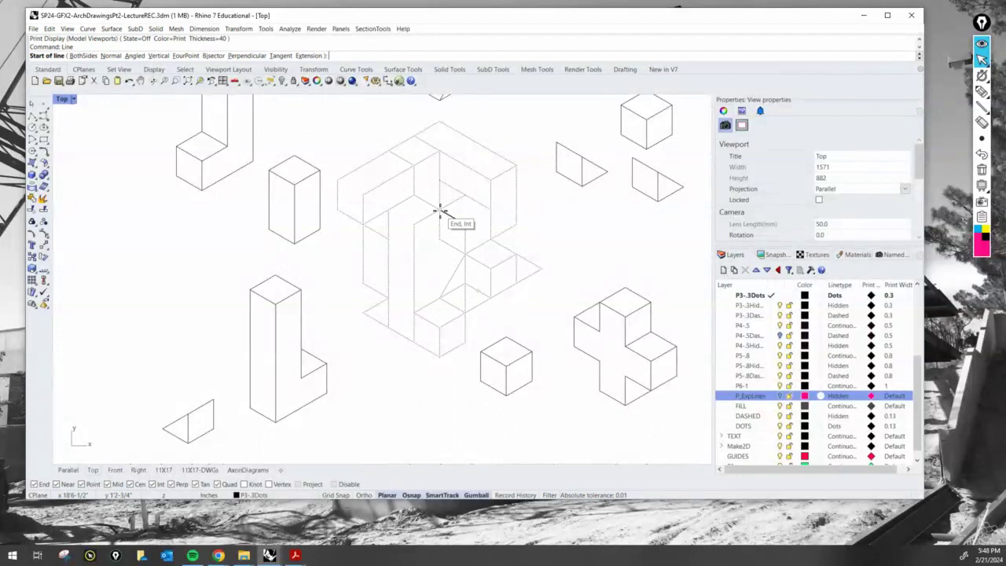
click(441, 297)
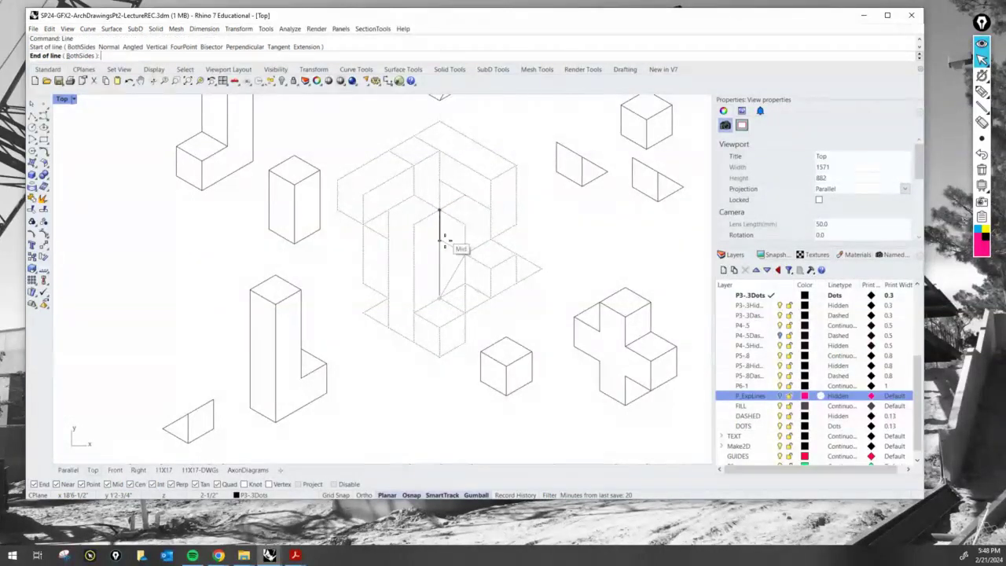
click(440, 236)
Draw the missing front-left top edges of the tall column and of the upper beam's end in the central assembly
key(space)
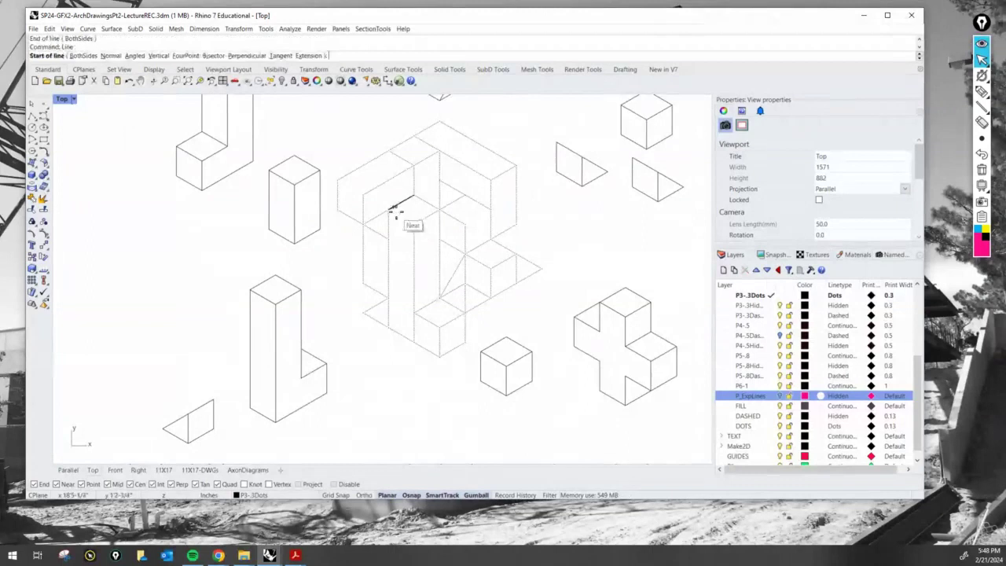
click(388, 210)
click(414, 225)
key(space)
click(363, 195)
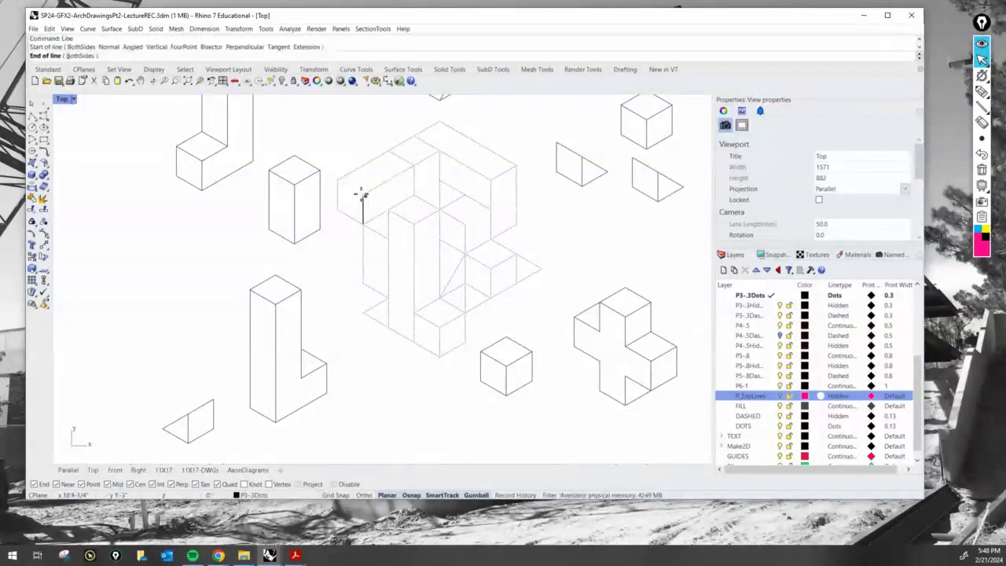
click(338, 180)
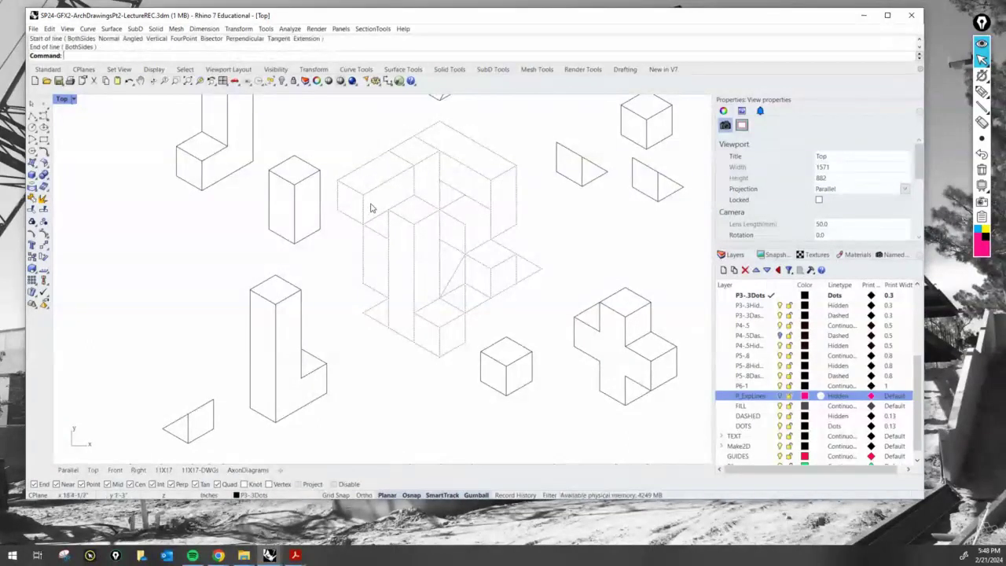
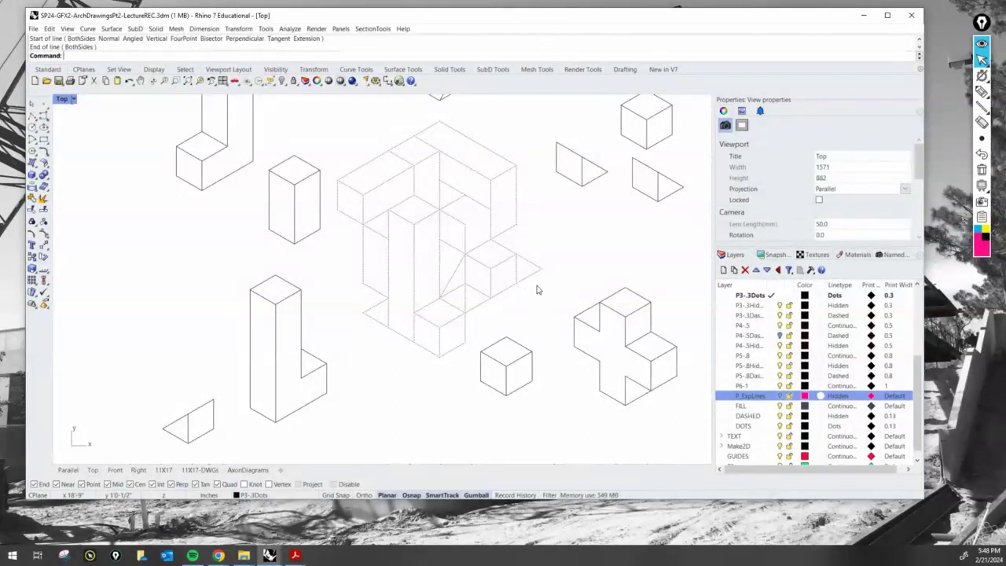
Compare the central assembly with the assembled axonometrics and draw the missing top edge of its small inner cube
scroll(537, 290, down, 10)
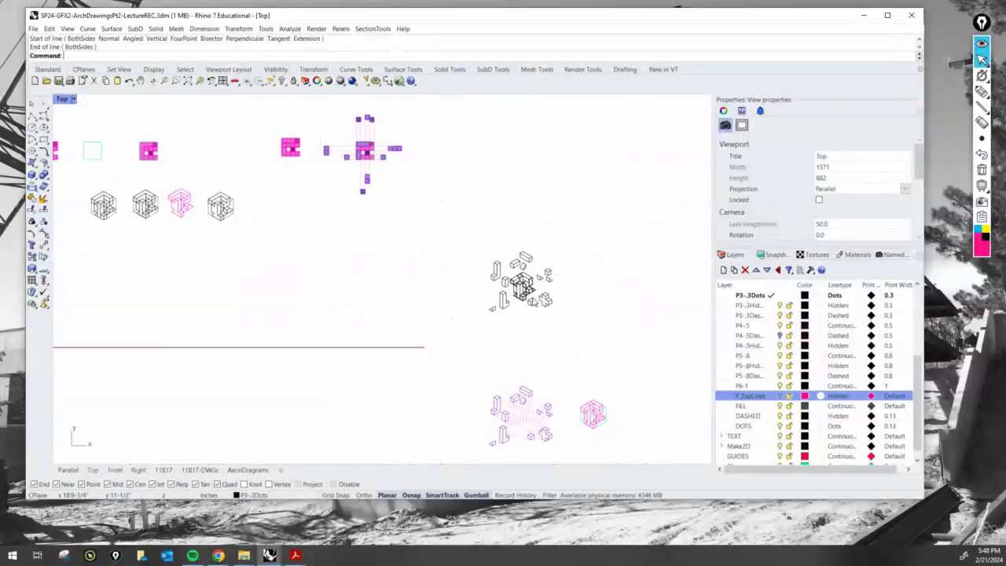
scroll(641, 421, up, 5)
scroll(640, 421, down, 5)
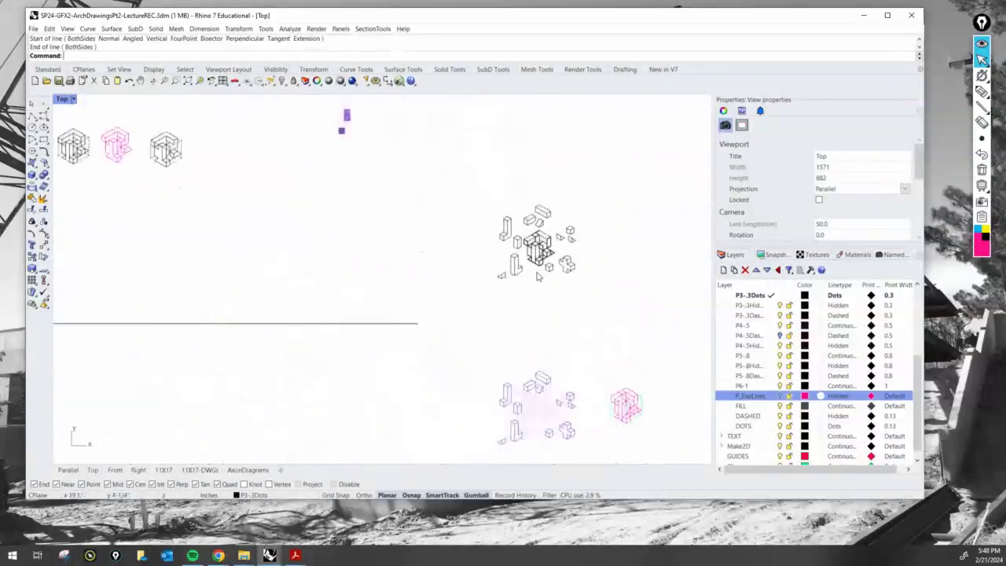
scroll(353, 139, down, 2)
scroll(275, 165, up, 6)
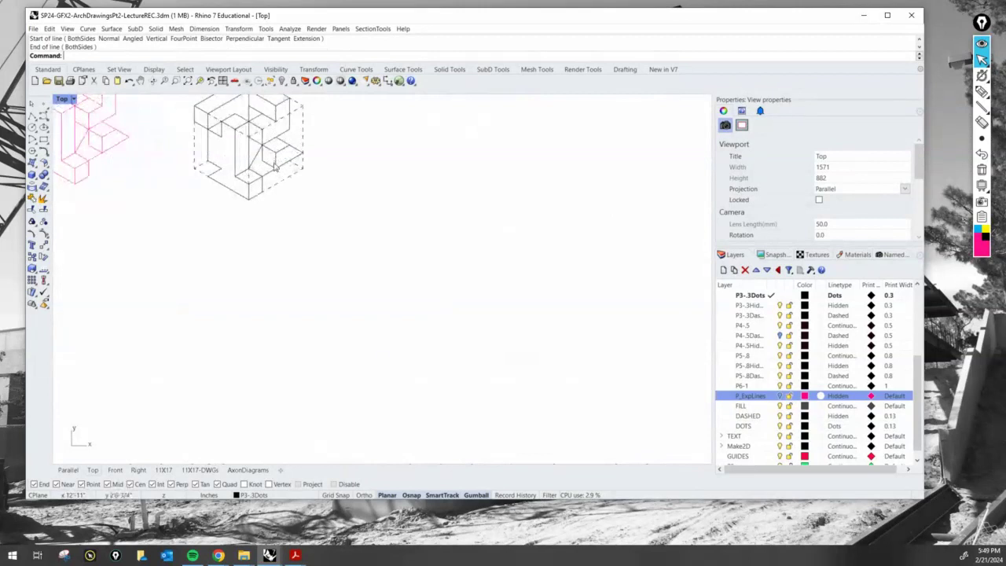
scroll(262, 175, down, 3)
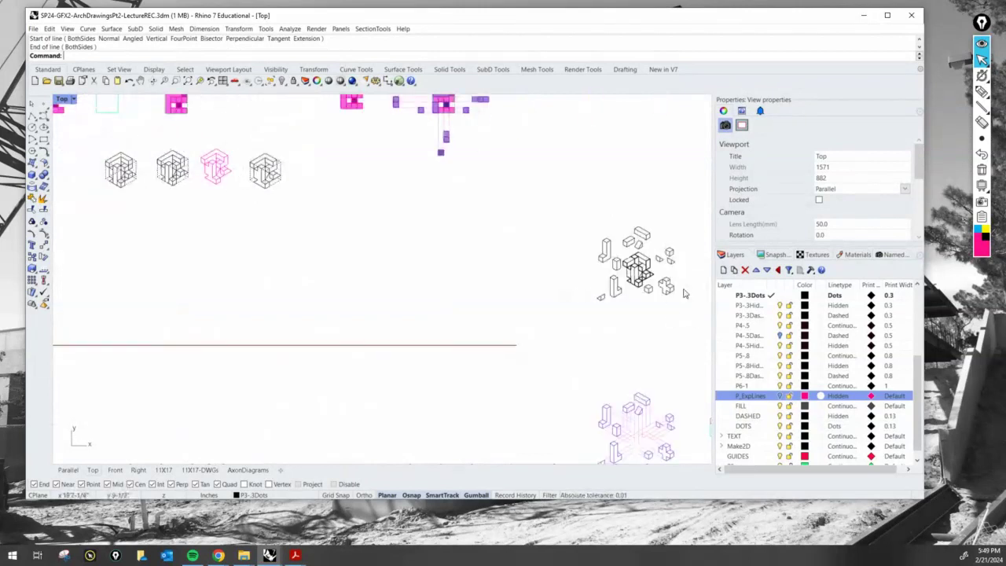
scroll(621, 265, up, 6)
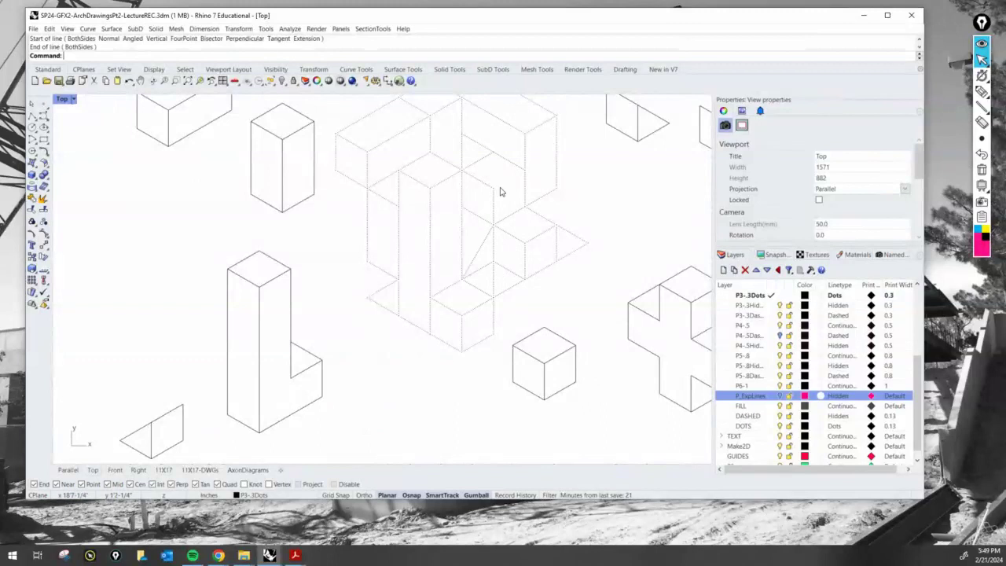
key(Return)
click(462, 135)
click(525, 170)
Compare the completed central assembly's linework with the row of assembled axonometric drawings
scroll(523, 185, down, 7)
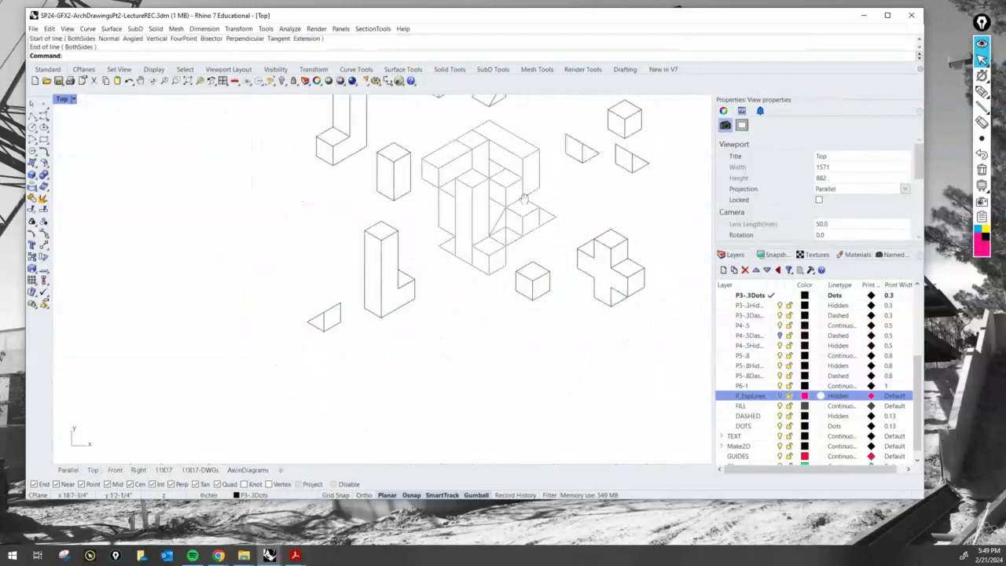
scroll(523, 189, up, 3)
right_drag(524, 190, 495, 246)
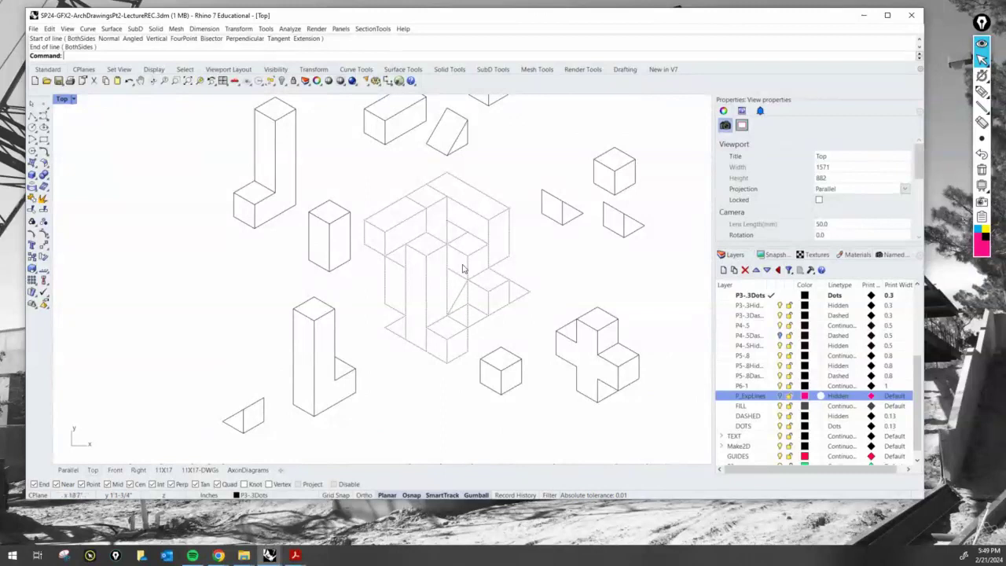
scroll(452, 251, up, 3)
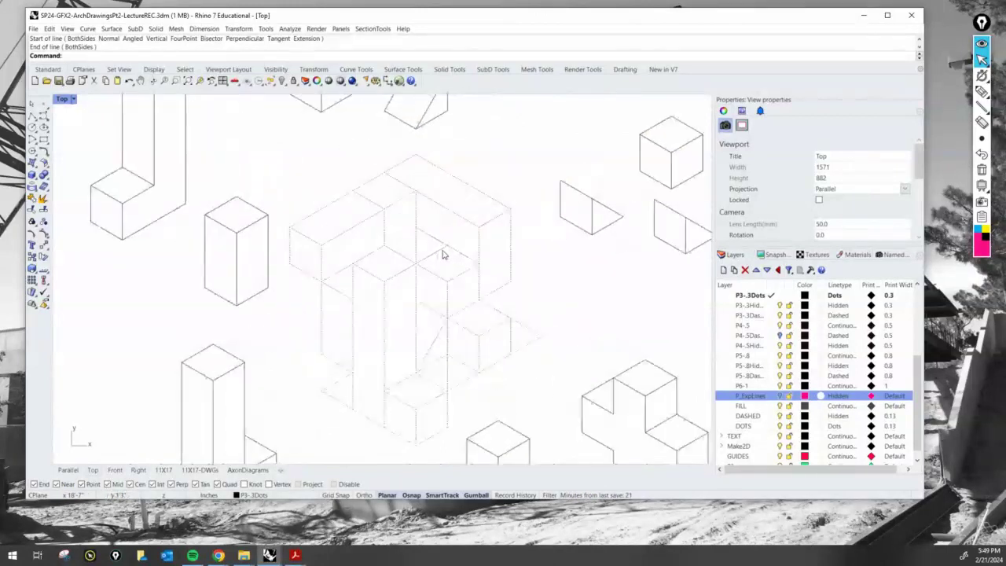
scroll(487, 264, down, 9)
right_drag(338, 325, 413, 310)
scroll(440, 313, down, 9)
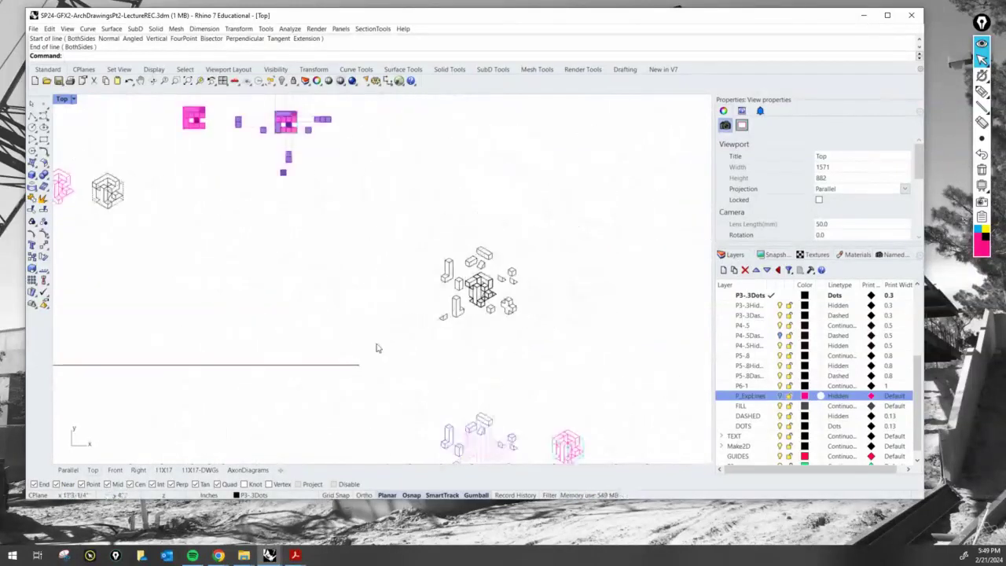
right_drag(254, 336, 352, 367)
scroll(212, 222, up, 10)
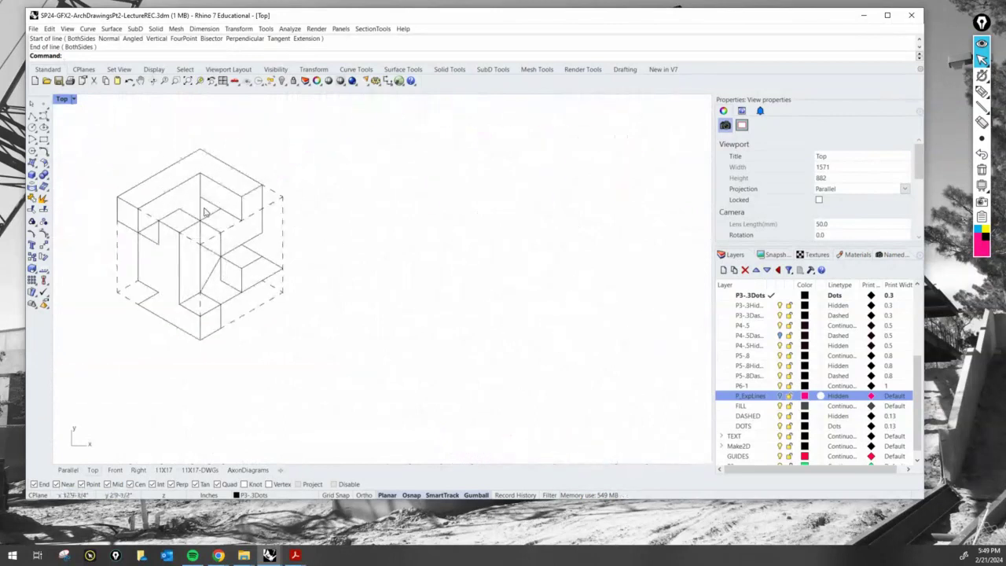
scroll(481, 229, down, 8)
scroll(345, 280, up, 3)
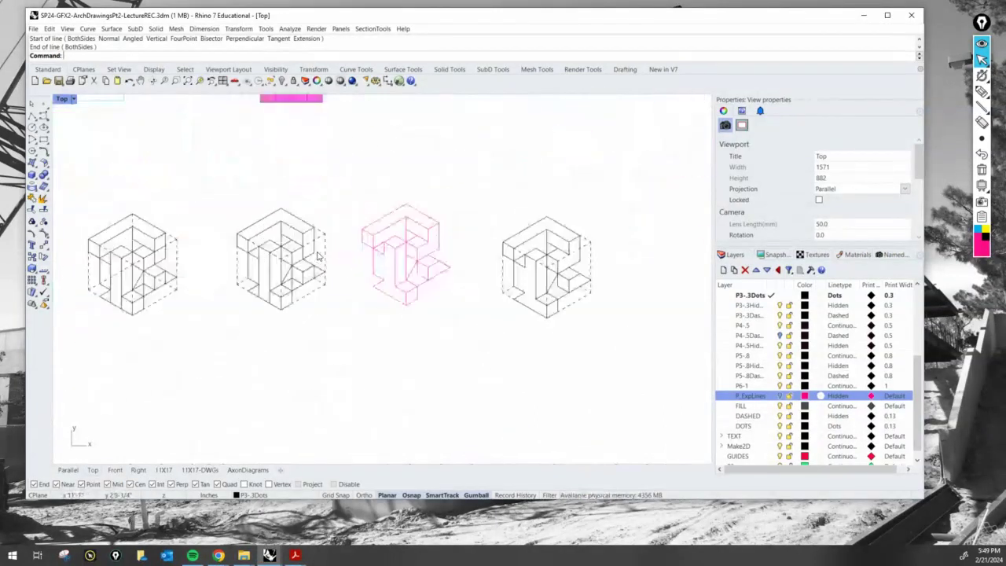
scroll(459, 244, down, 6)
scroll(459, 245, down, 2)
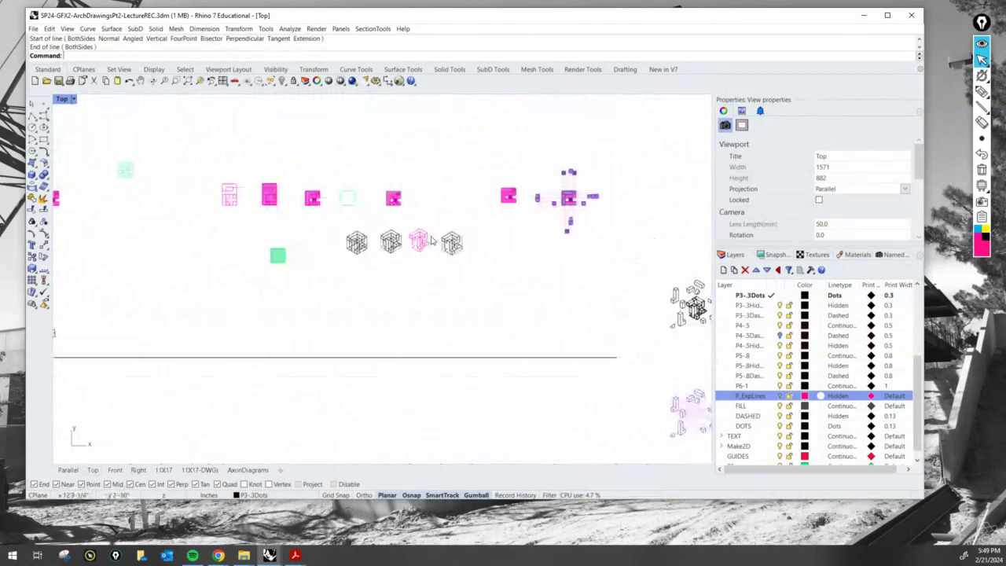
scroll(409, 235, up, 8)
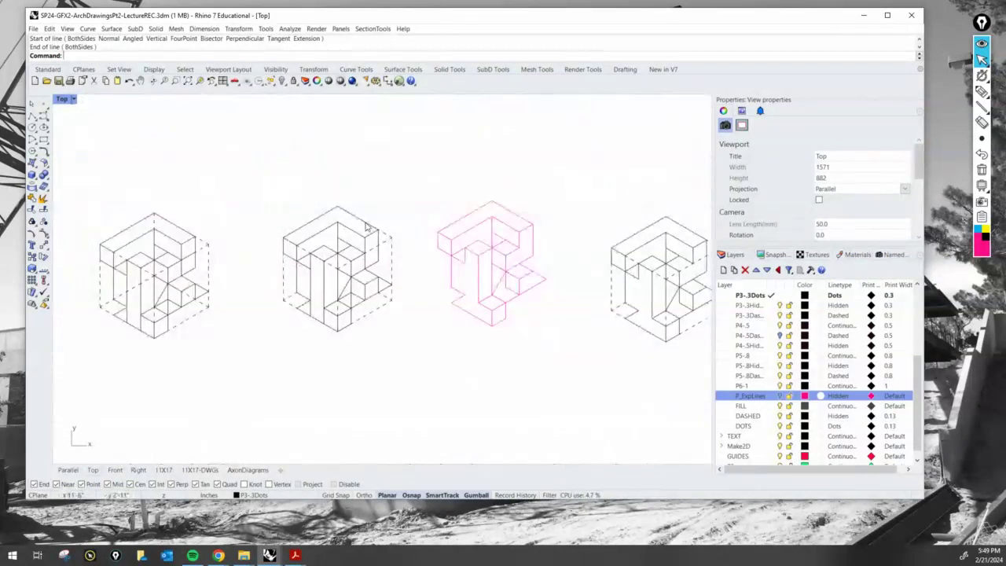
click(375, 229)
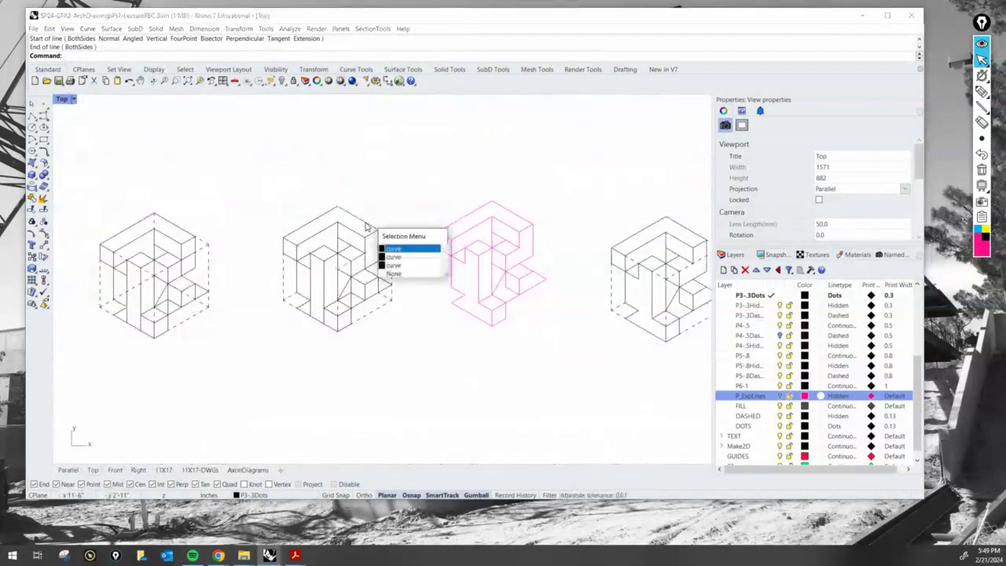
click(402, 265)
text(o)
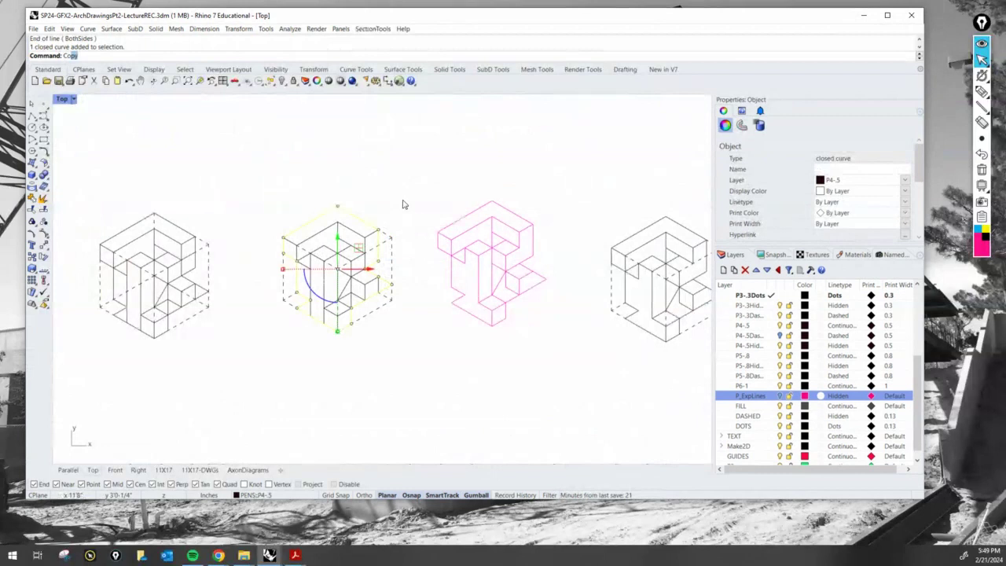
key(Escape)
key(Escape)
scroll(400, 202, up, 5)
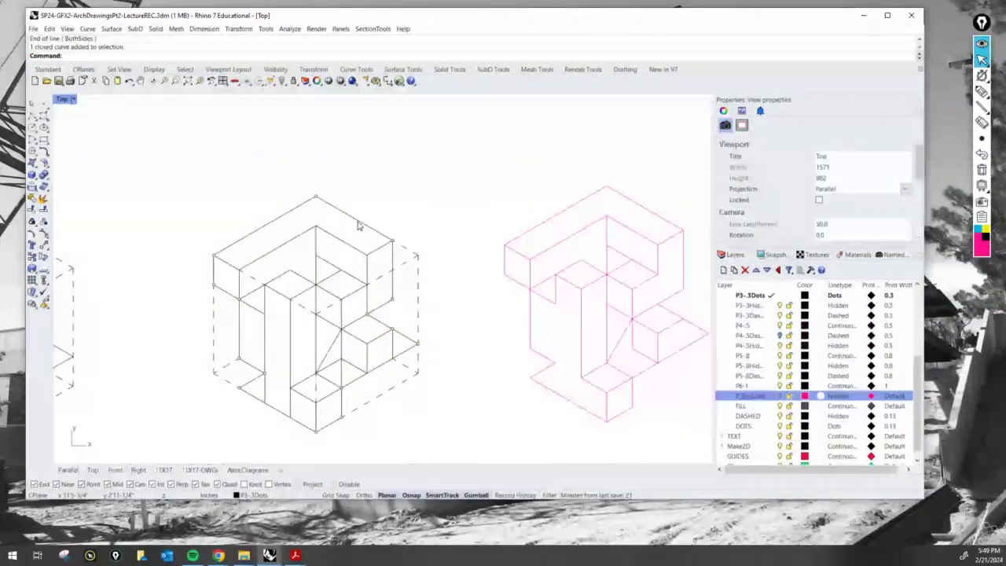
click(372, 233)
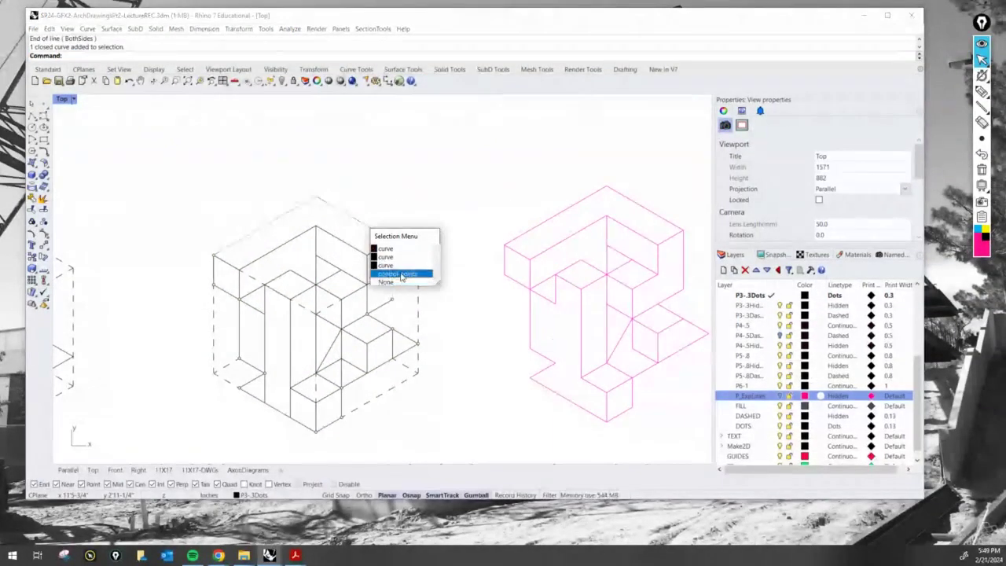
click(401, 250)
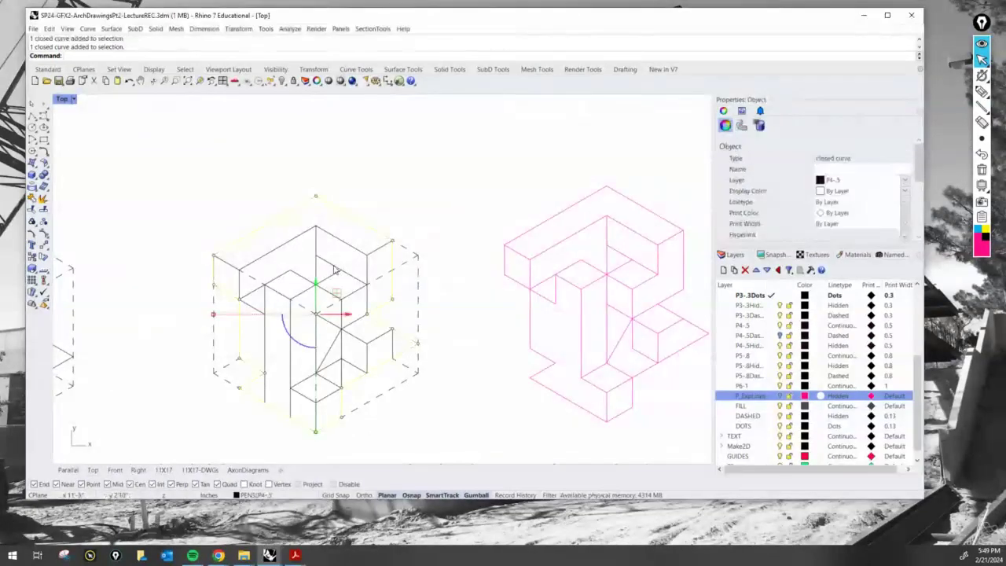
key(Escape)
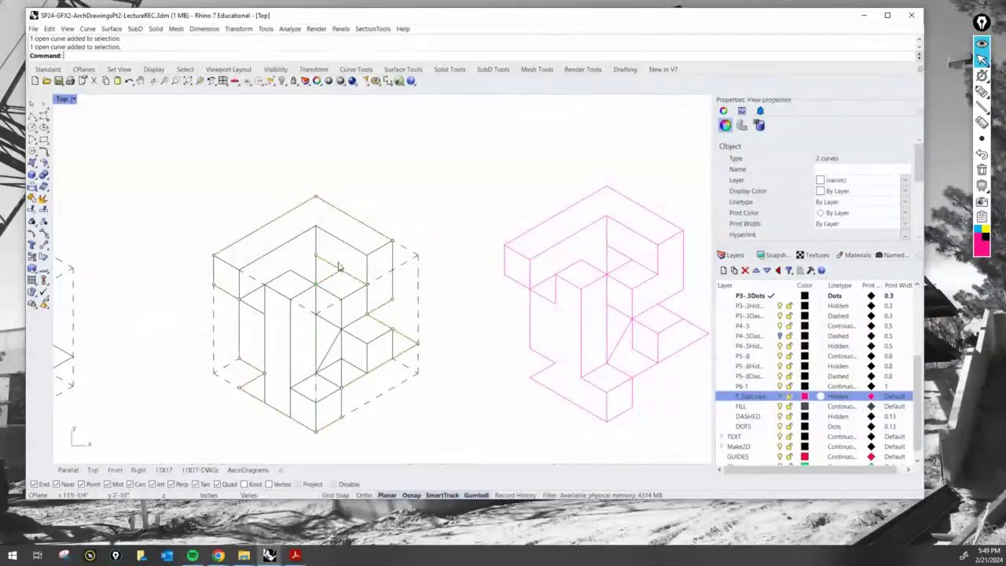
Copy the closed P5-.8 outer silhouette and small triangular outline from the rightmost assembled axonometric to empty space beside the exploded diagram
scroll(400, 198, down, 4)
scroll(655, 233, up, 4)
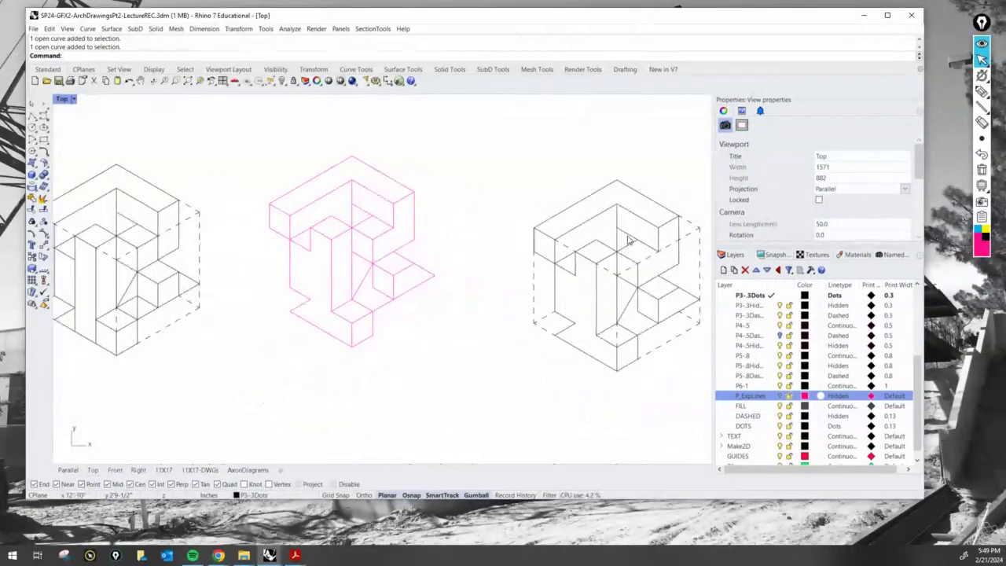
click(640, 245)
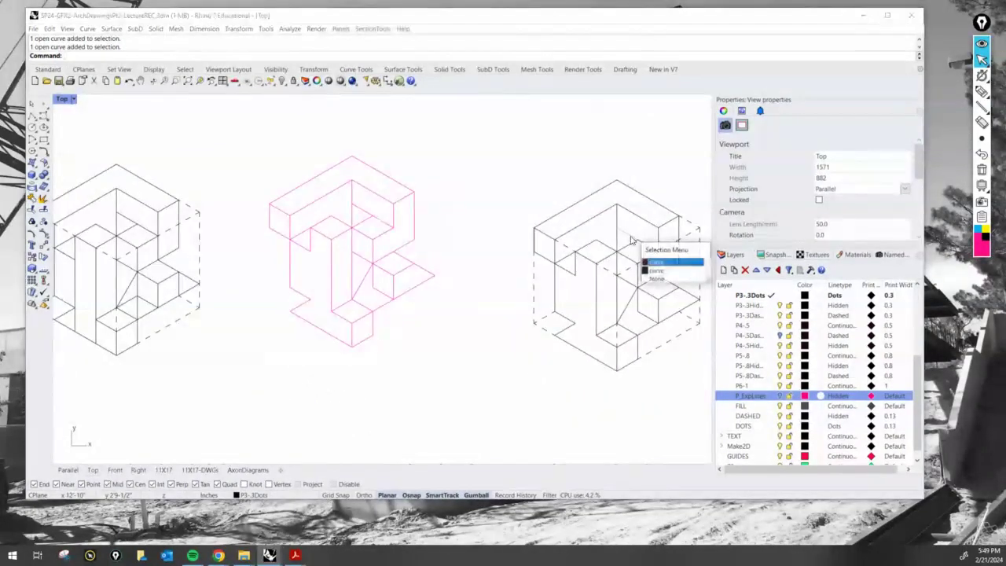
click(660, 269)
click(662, 211)
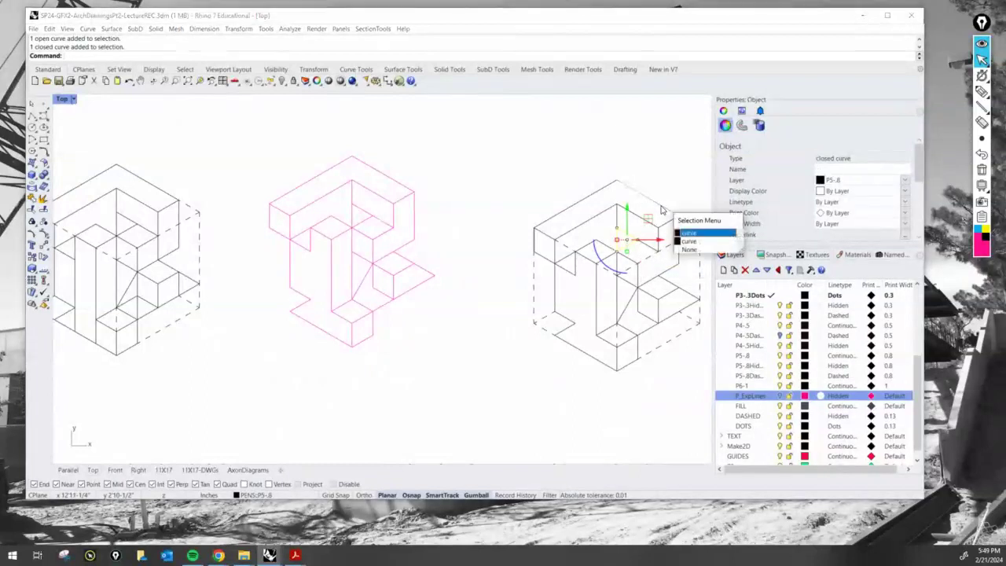
click(689, 241)
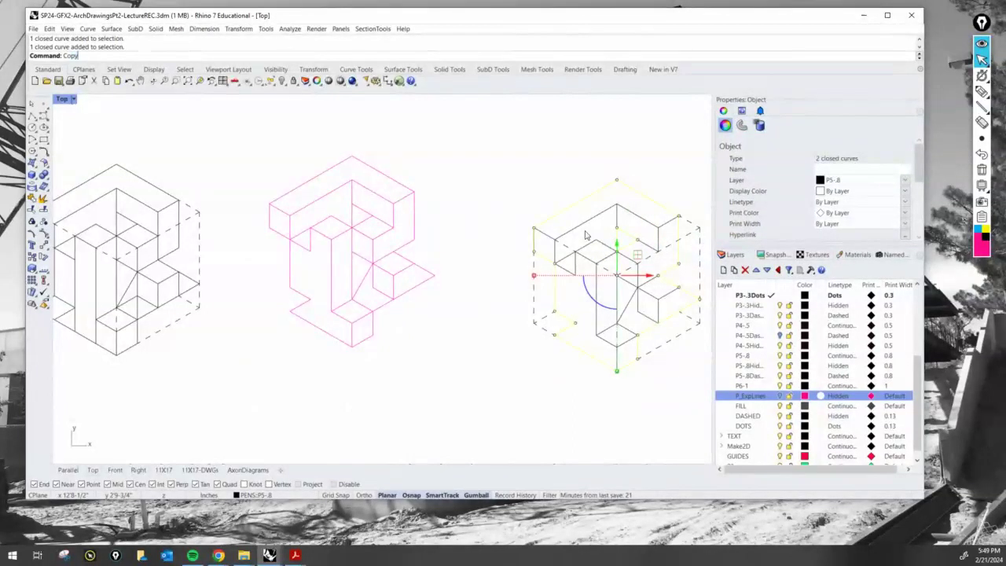
text(Copy)
key(Return)
click(525, 184)
scroll(508, 188, down, 10)
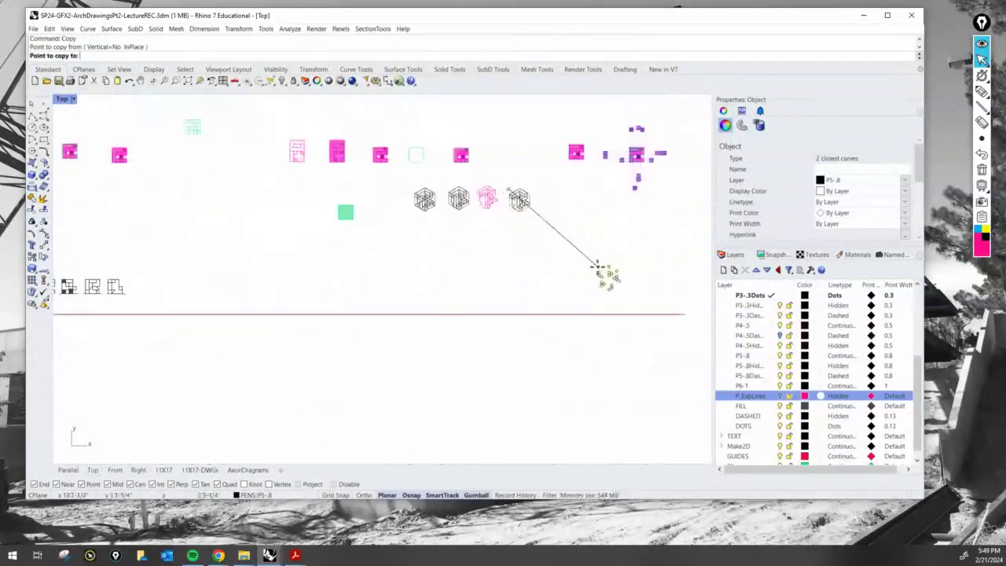
scroll(599, 268, up, 10)
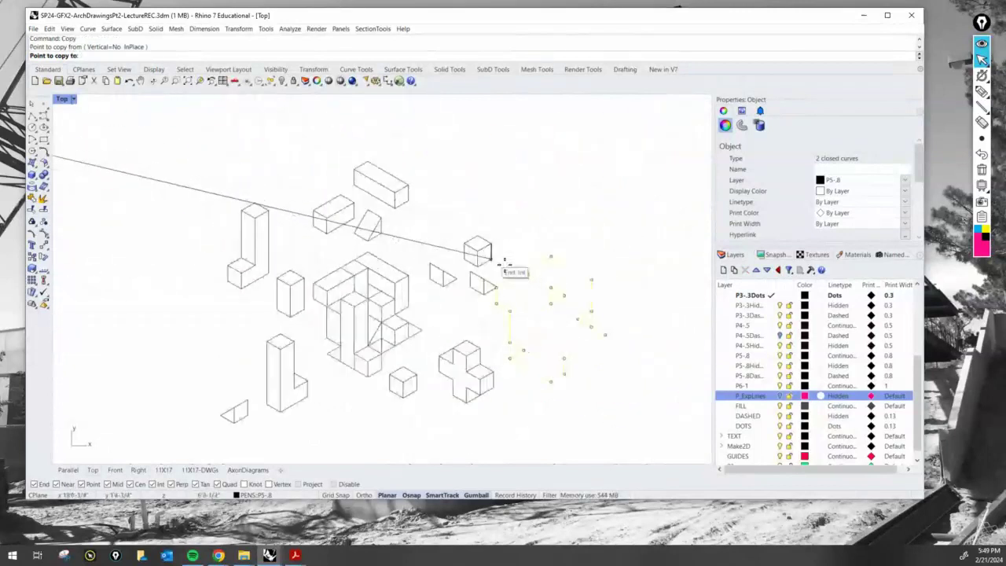
scroll(515, 228, down, 3)
click(519, 265)
key(Return)
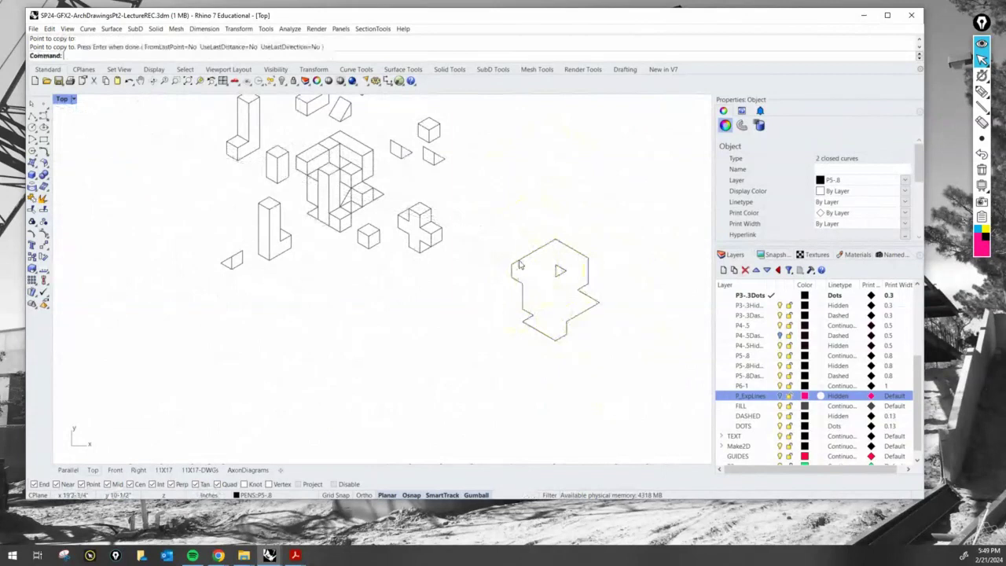
Check the layer of the front-right top edge on the central assembly's small inner cube
scroll(393, 184, up, 6)
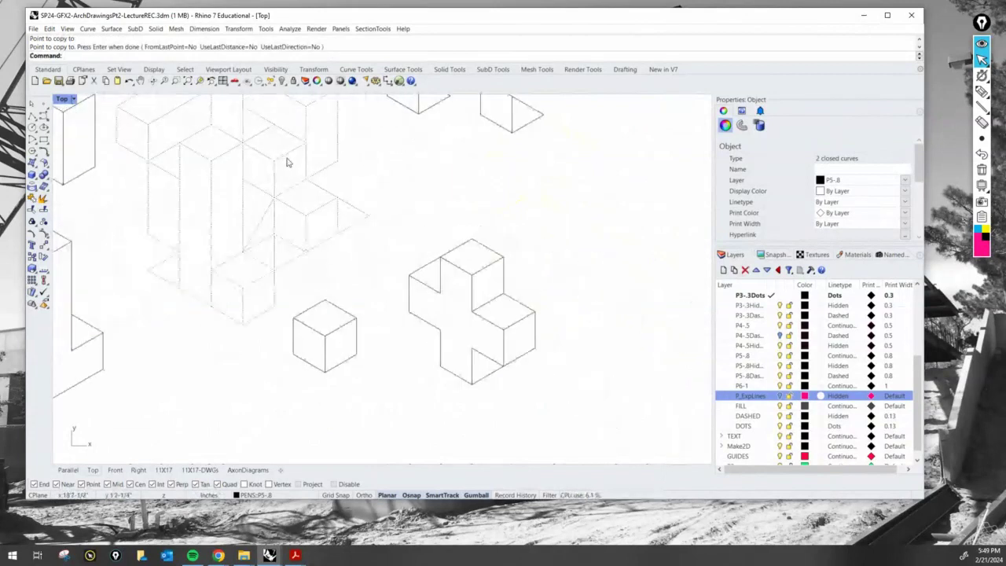
click(287, 162)
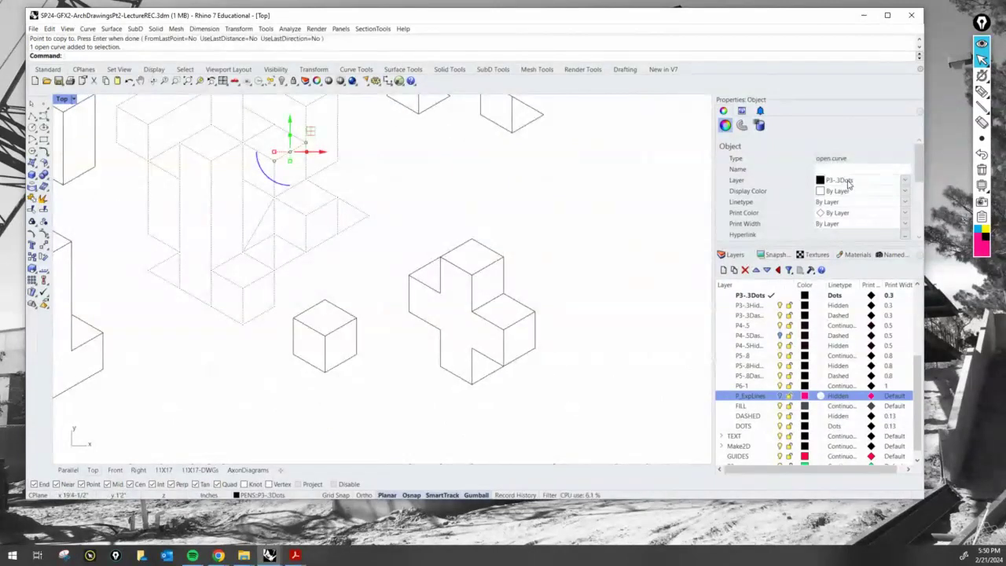
scroll(503, 281, down, 5)
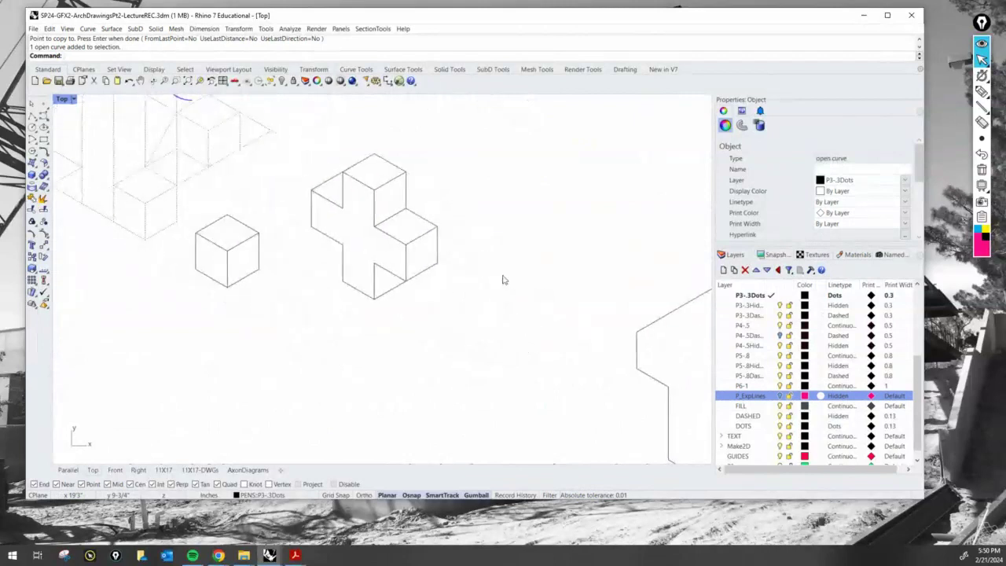
right_drag(509, 307, 492, 307)
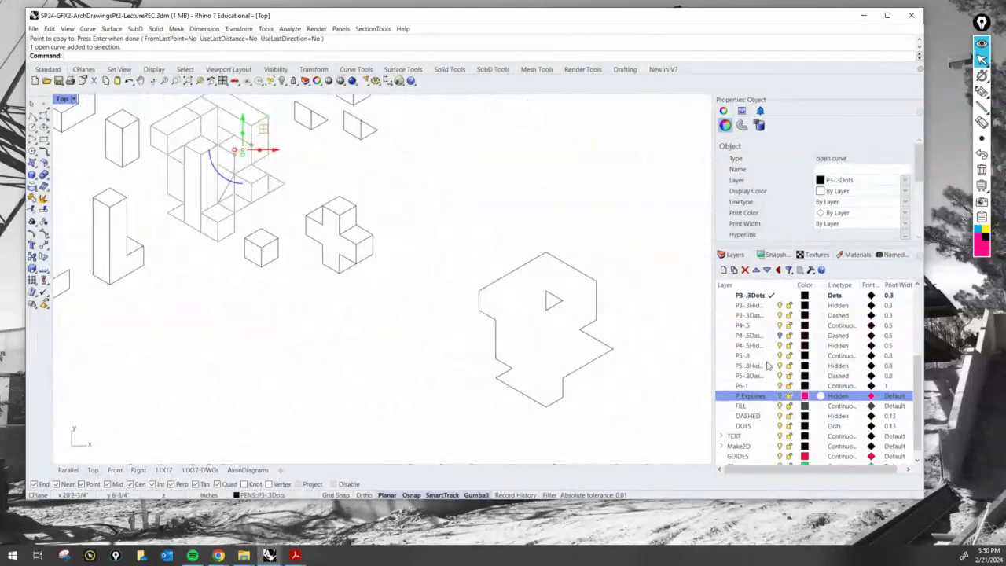
click(753, 326)
click(734, 270)
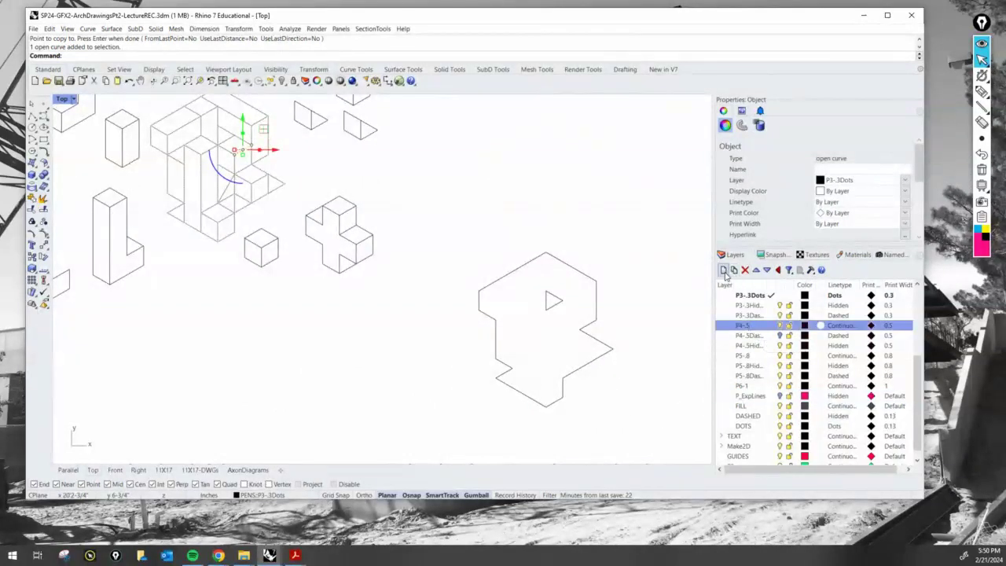
click(754, 366)
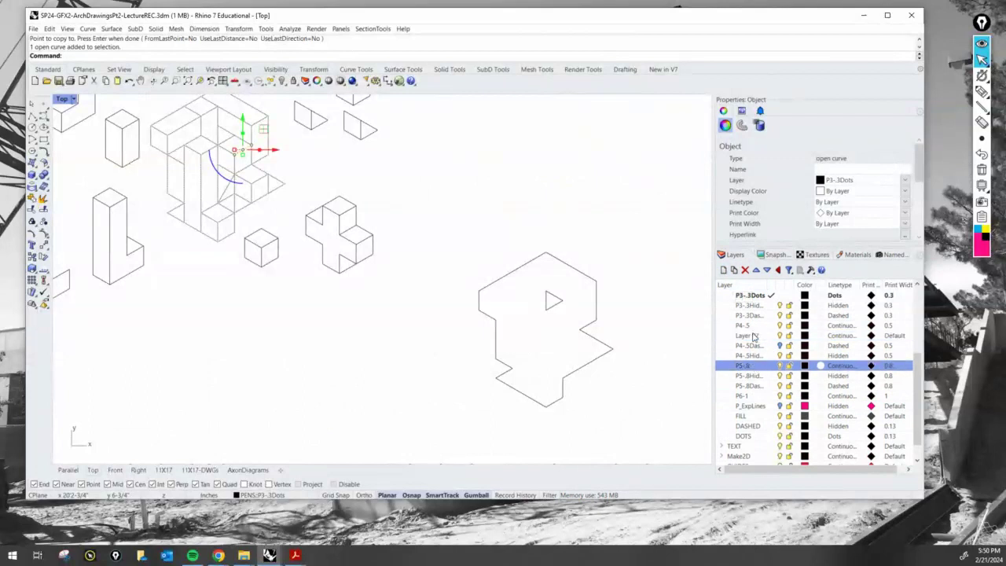
click(754, 337)
key(Delete)
Duplicate the P4-.5 layer and name the copy P4-.5Dots
scroll(752, 384, down, 2)
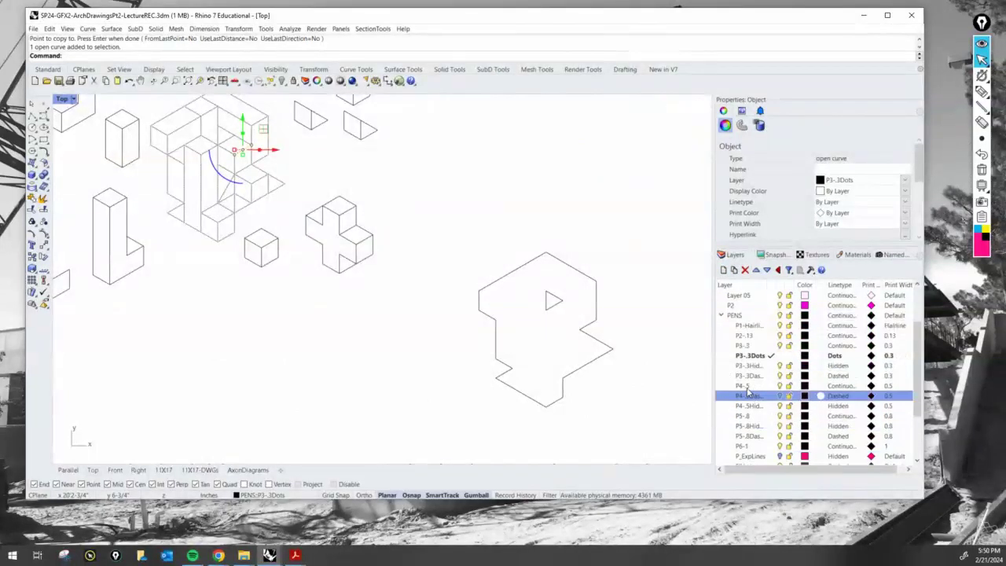
click(746, 388)
right_click(751, 386)
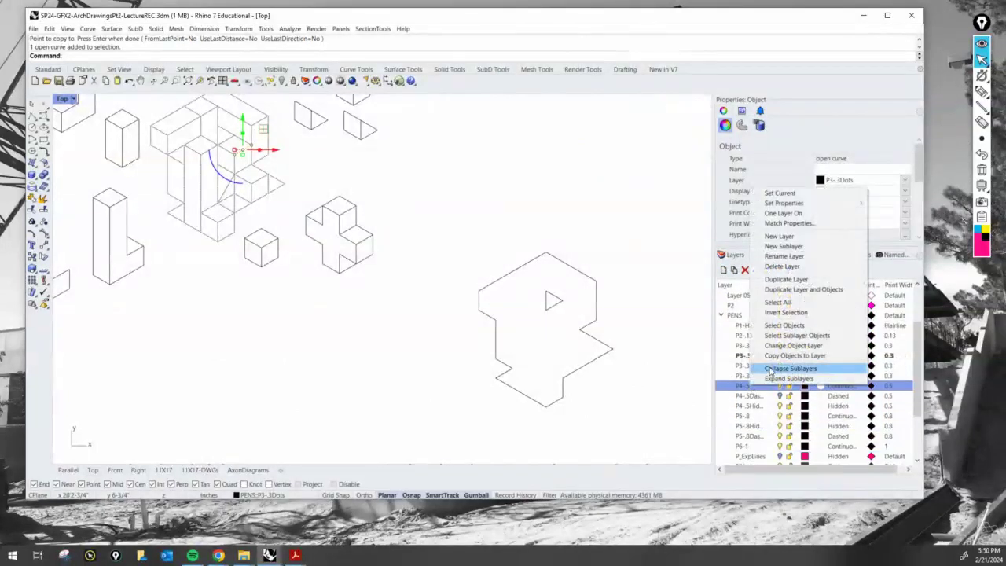
click(785, 279)
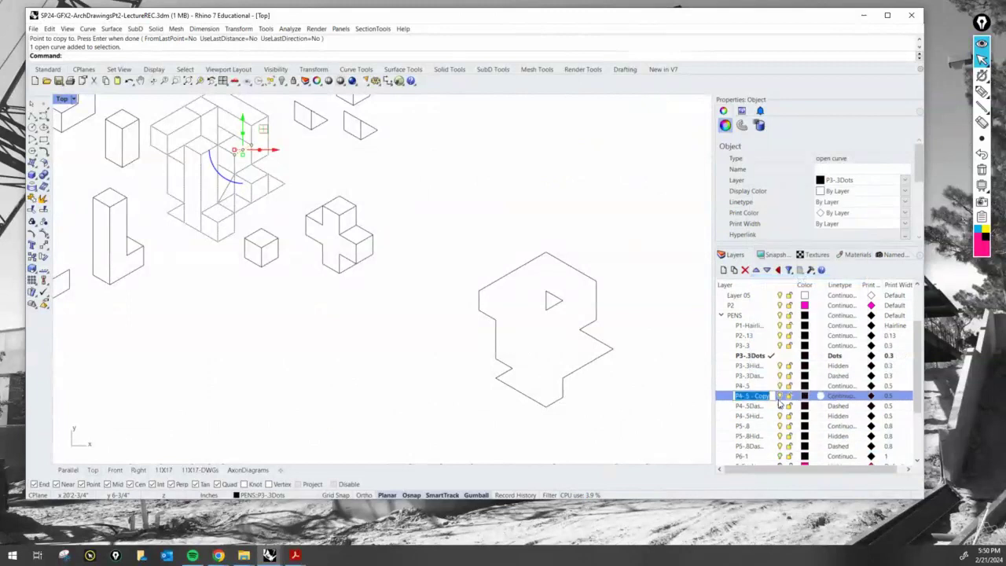
key(End)
key(BackSpace)
key(BackSpace)
key(BackSpace)
key(BackSpace)
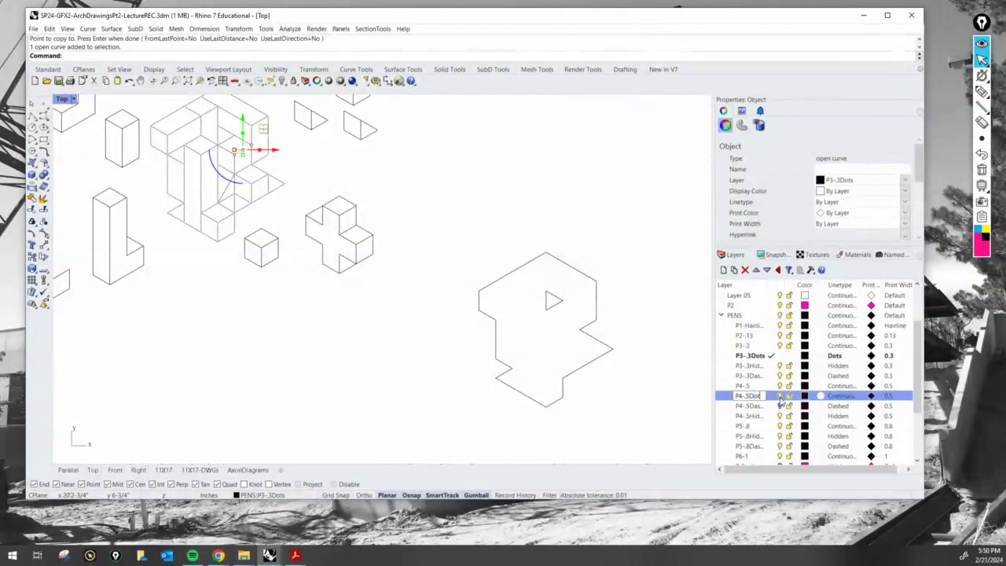
Set the linetype of the P4-.5Dots layer to Dots
click(841, 396)
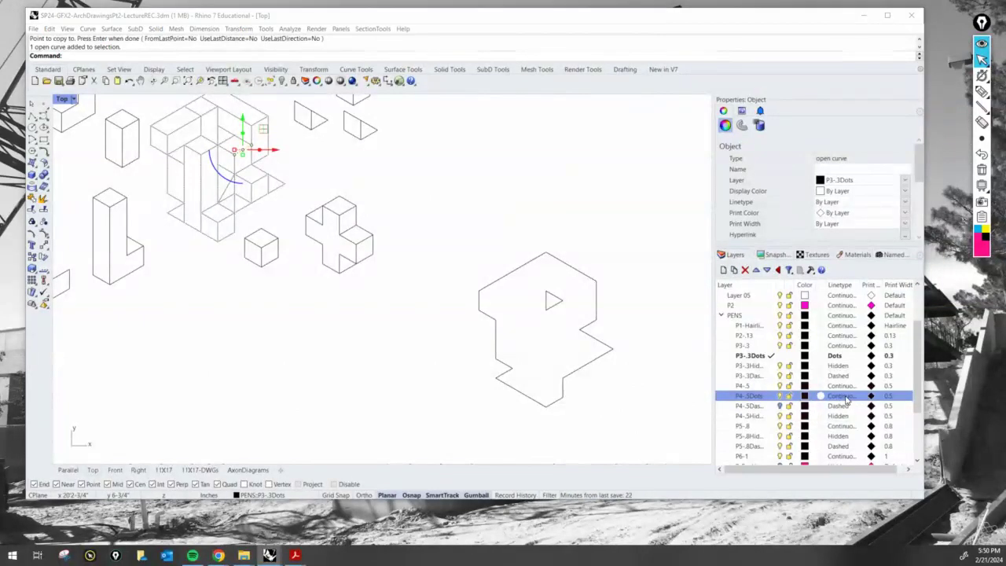
click(538, 336)
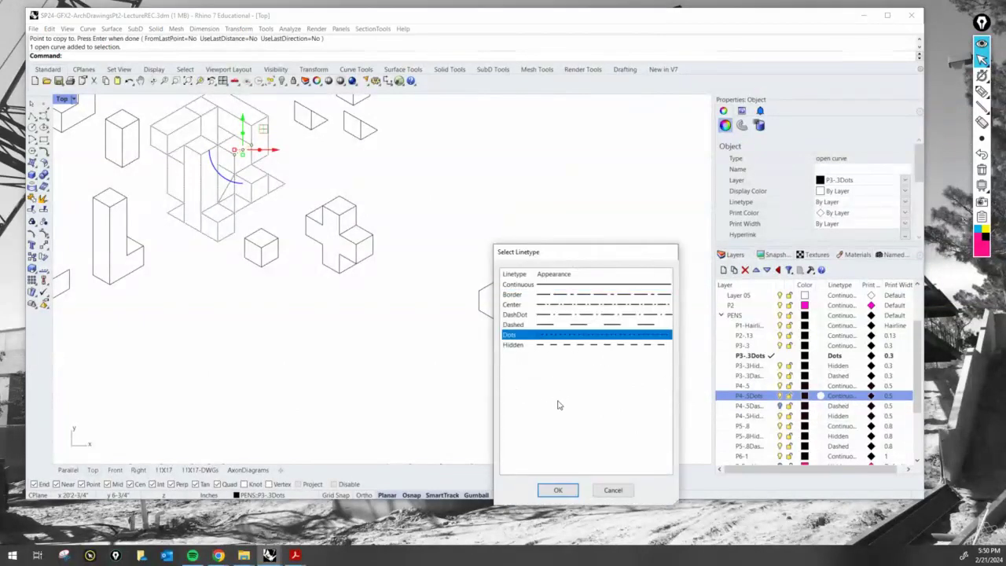
click(568, 490)
Reassign the copied outer silhouette and small triangular outline beside the exploded diagram to the P4-.5Dots layer
drag(645, 433, 474, 253)
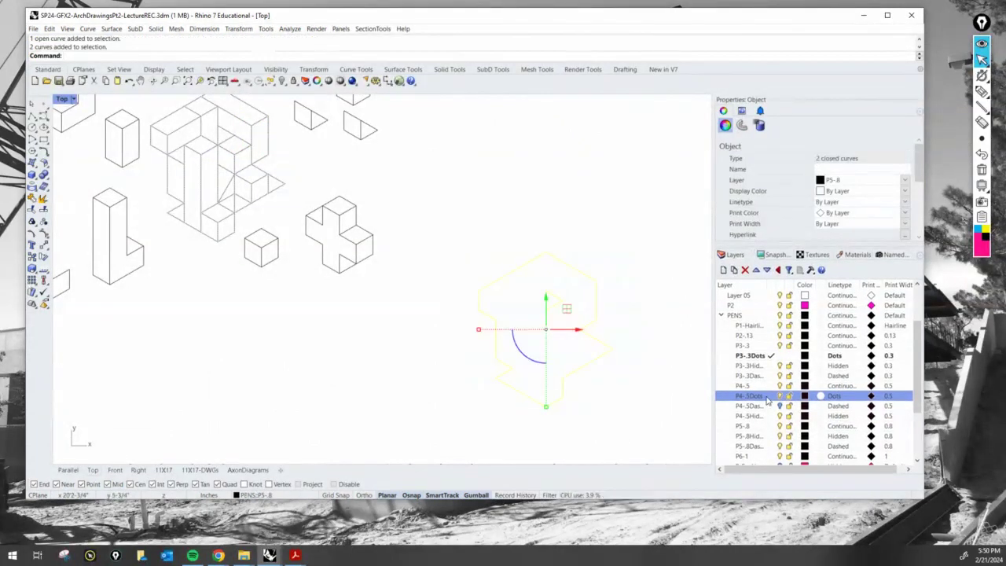
right_click(768, 400)
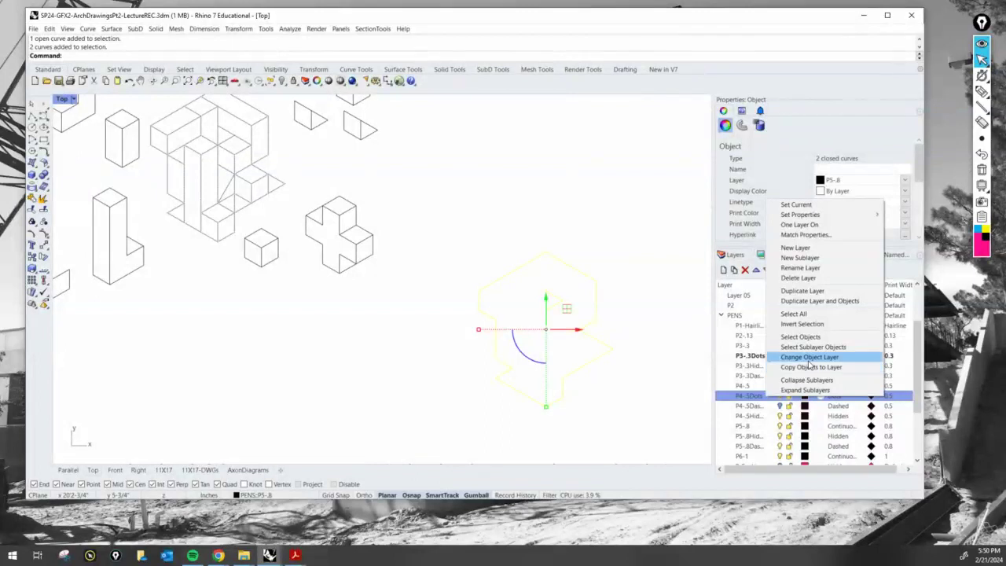
click(810, 358)
click(652, 420)
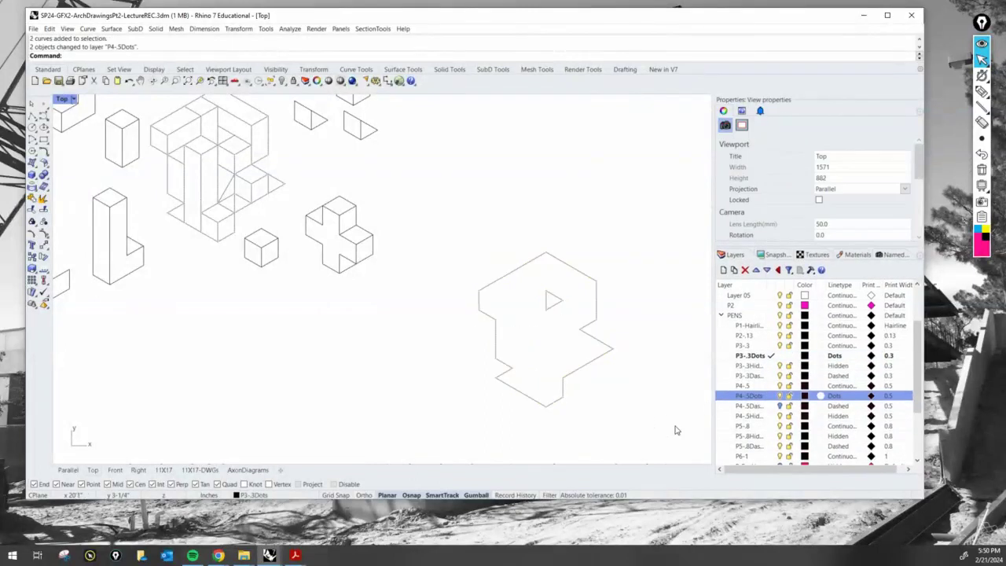
Make P4-.5Dots the current layer, keeping the P4-.5Dashed layer off
click(780, 407)
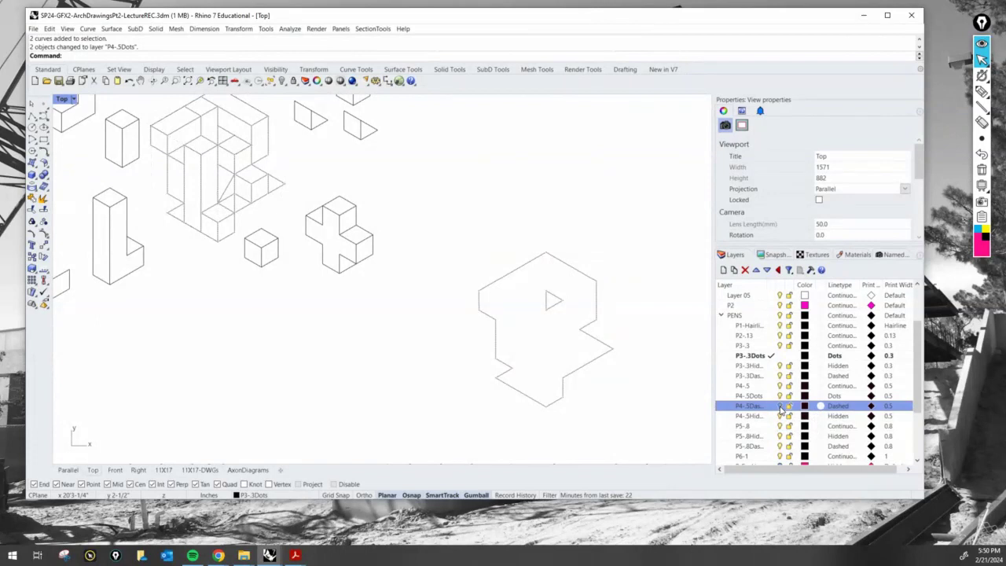
click(779, 406)
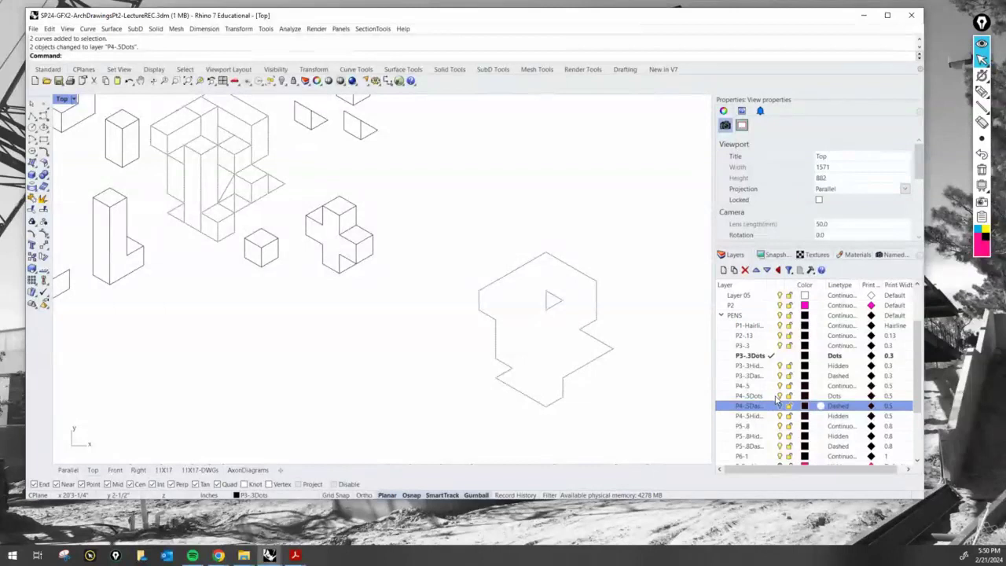
click(775, 397)
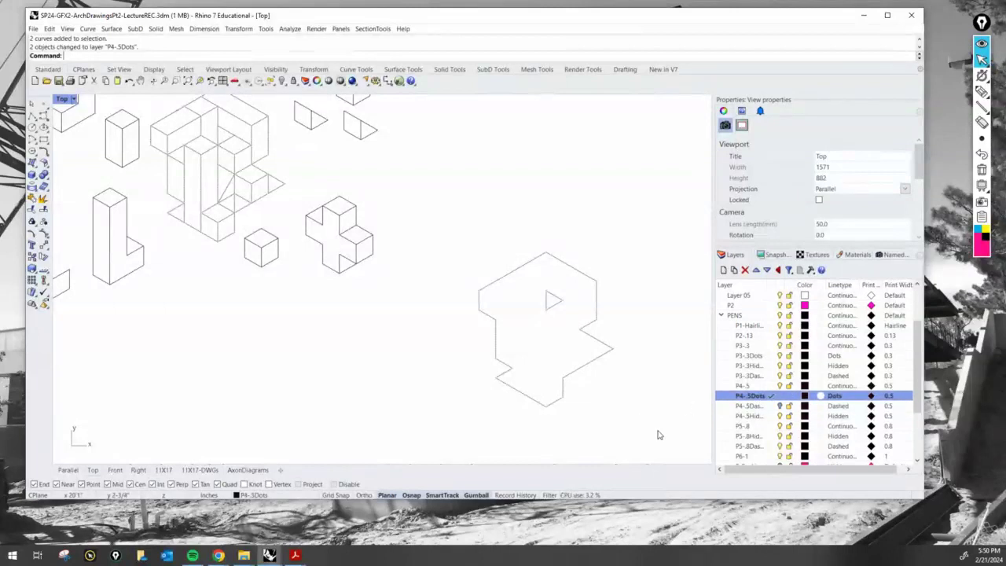
Group the copied outer silhouette with its small triangular outline
drag(659, 434, 444, 234)
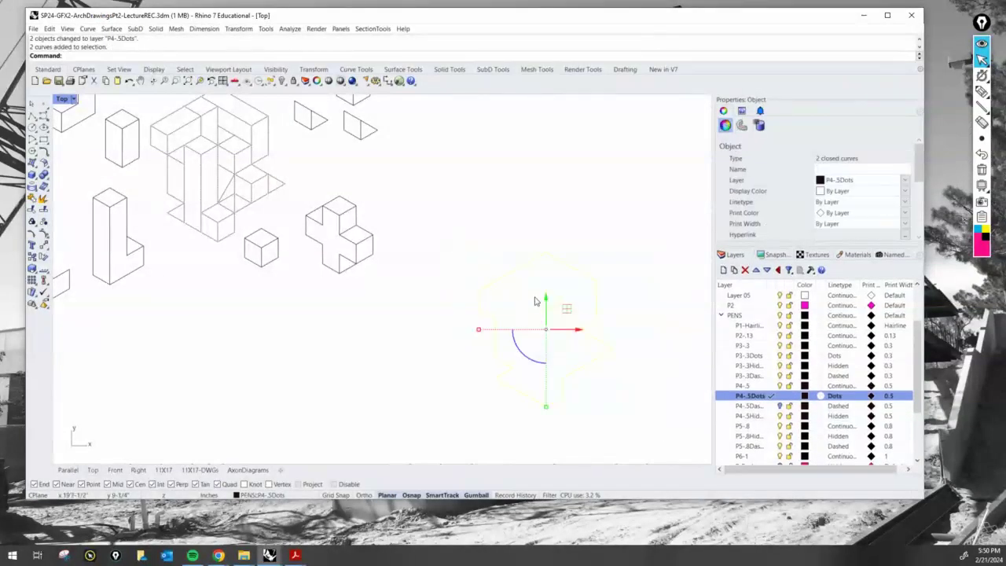
click(586, 276)
click(617, 256)
click(554, 305)
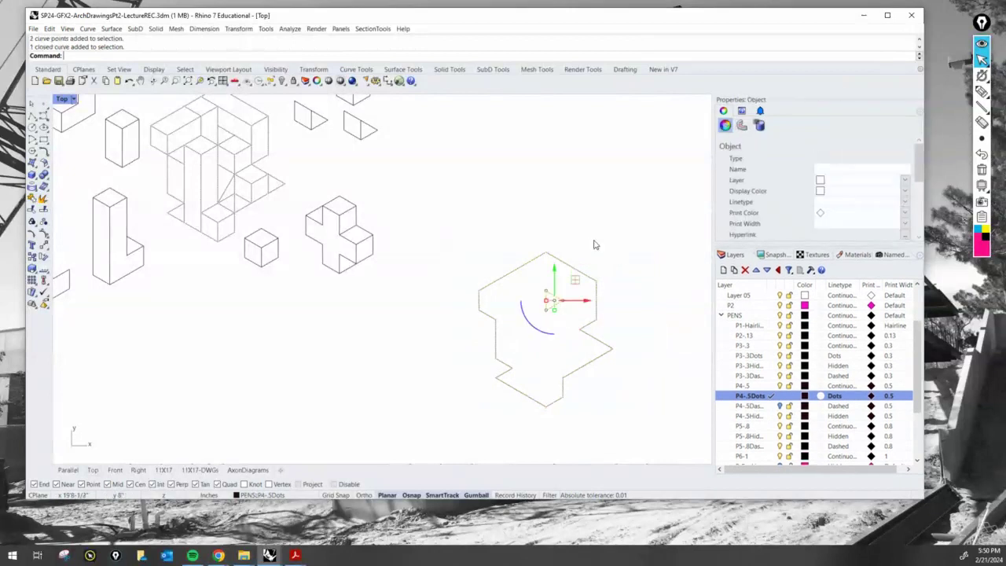
click(594, 244)
click(575, 273)
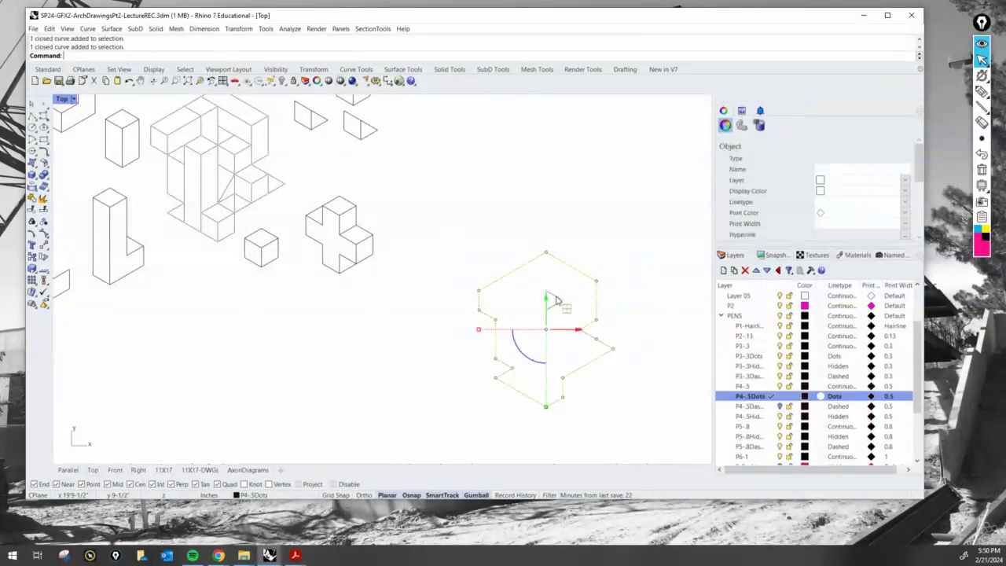
click(556, 286)
drag(641, 394, 527, 255)
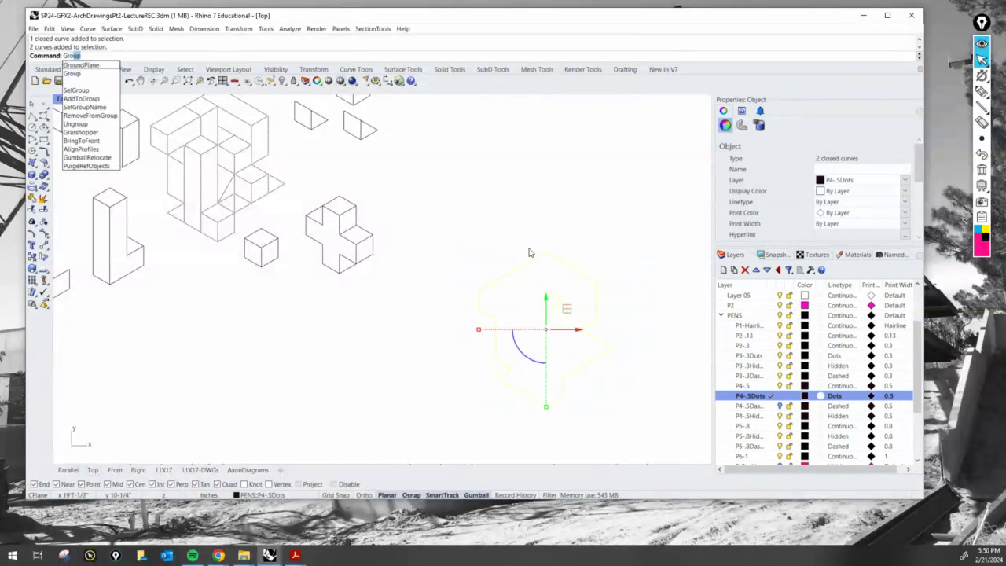
key(Return)
click(574, 221)
Move the grouped outlines by the silhouette's top corner onto the matching top corner of the exploded diagram's central assembly
text(move)
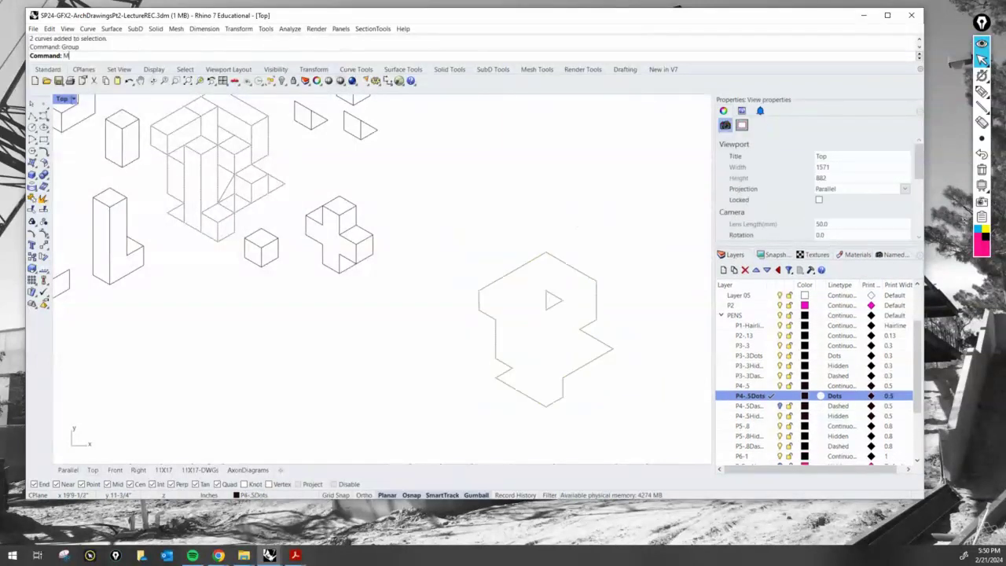
key(Return)
click(558, 260)
scroll(552, 256, up, 6)
key(Return)
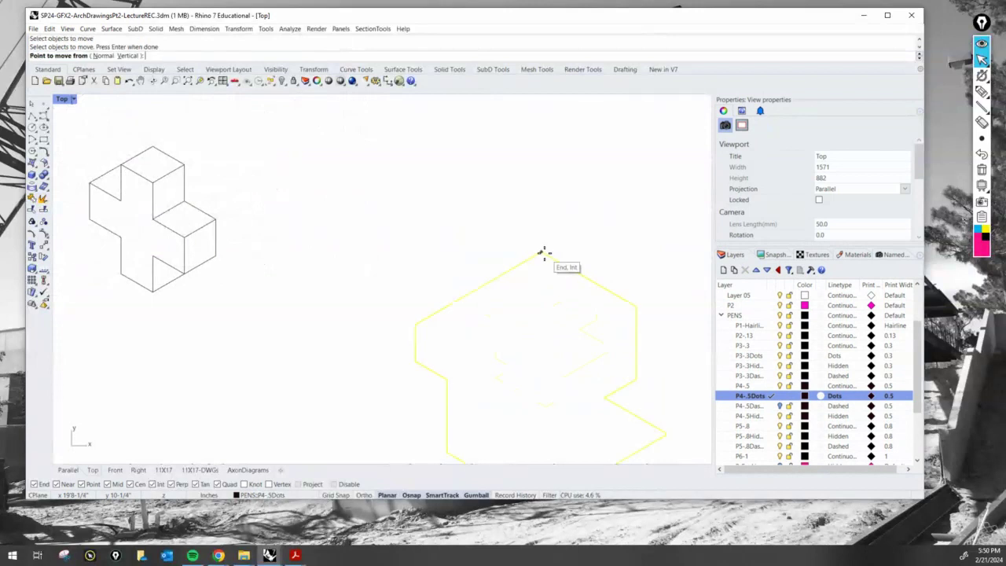
click(543, 253)
scroll(543, 253, down, 12)
scroll(393, 191, up, 3)
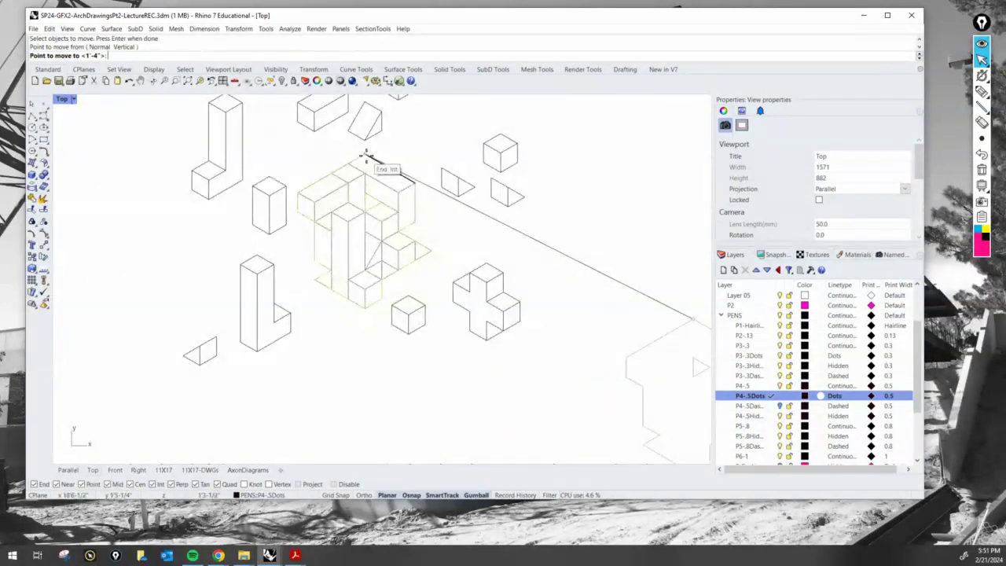
click(393, 191)
scroll(252, 246, up, 6)
scroll(253, 251, down, 6)
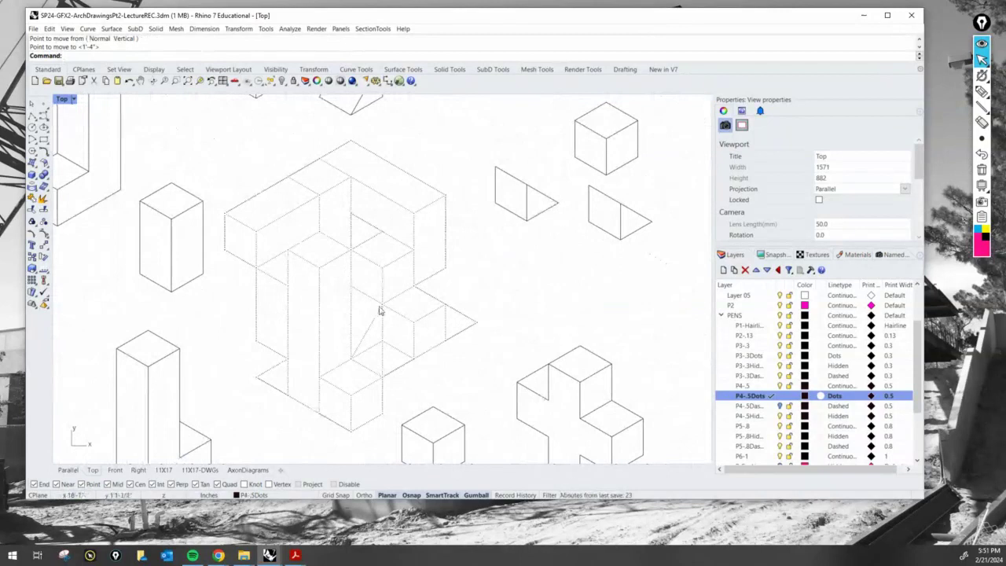
scroll(415, 330, down, 4)
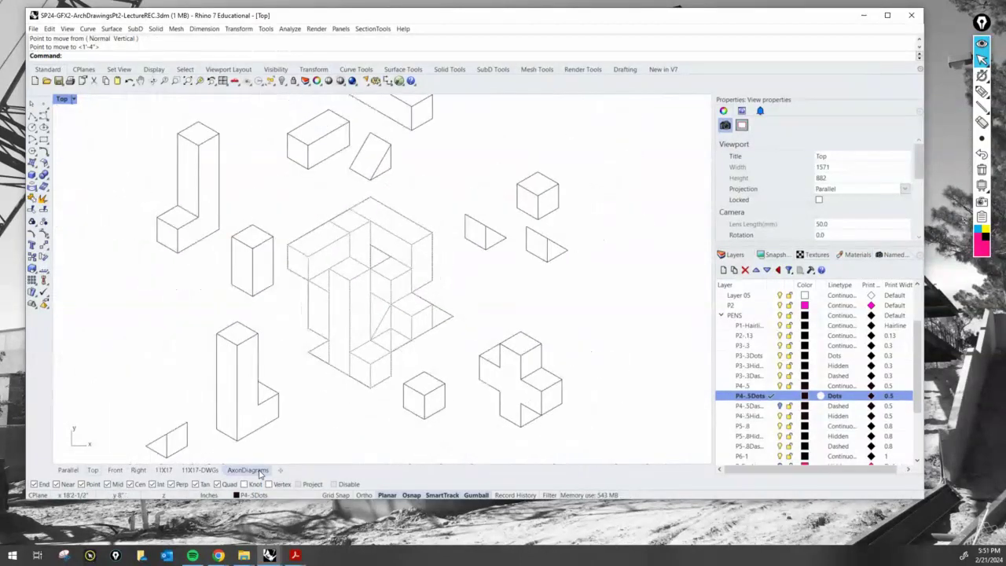
Turn on the P4-.5Dashed layer and bring the bounding cube's dashed top outline to the front
click(784, 406)
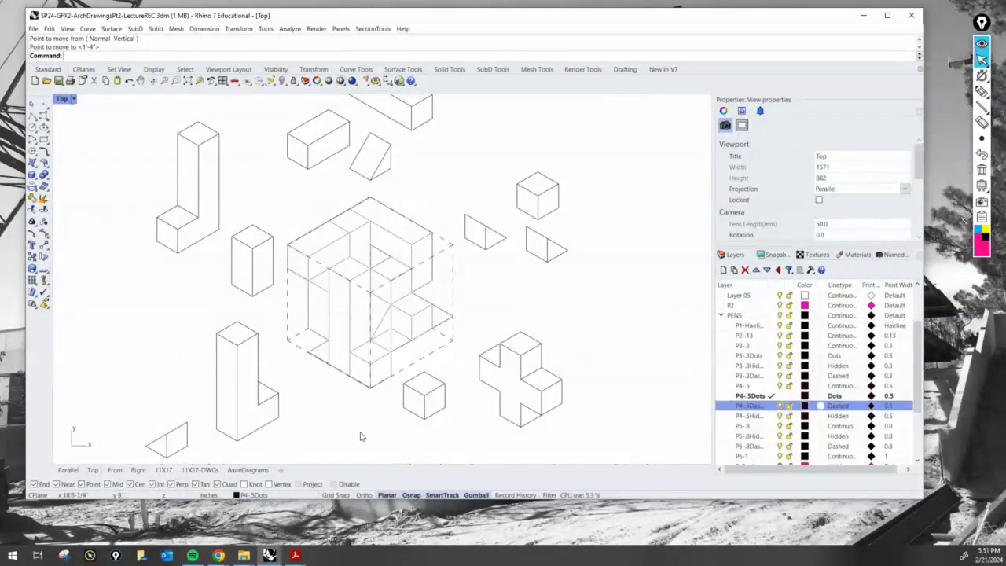
click(317, 266)
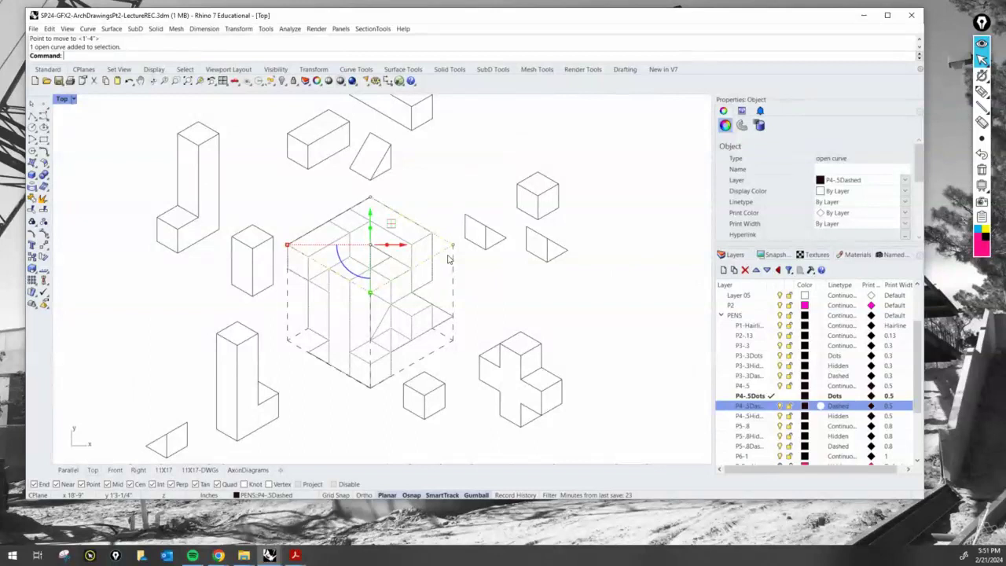
text(BringToFront)
key(Return)
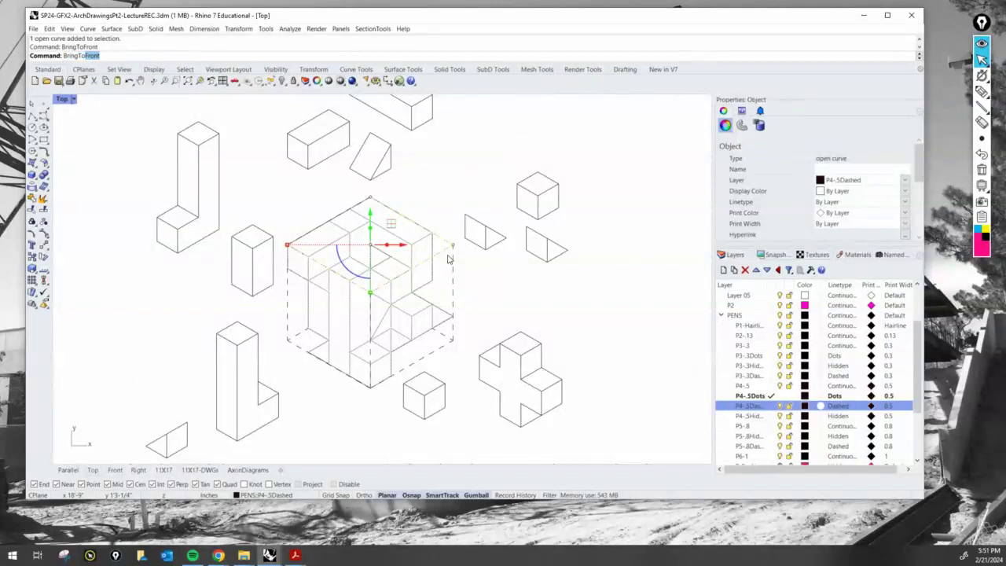
click(338, 429)
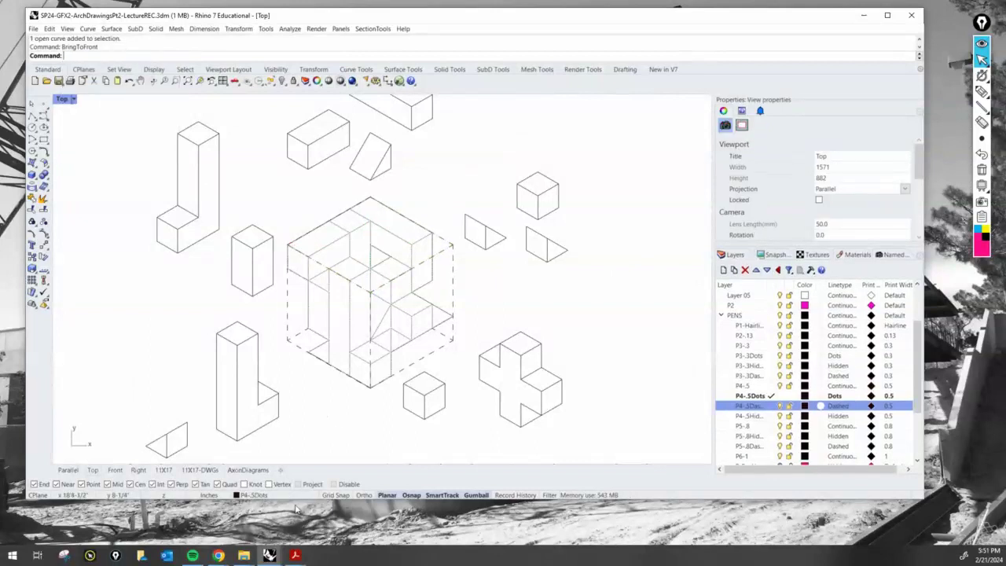
Turn on the P_ExpLines layer in the AxonDiagrams layout and examine the central assembly's dotted and dashed line weights
click(245, 470)
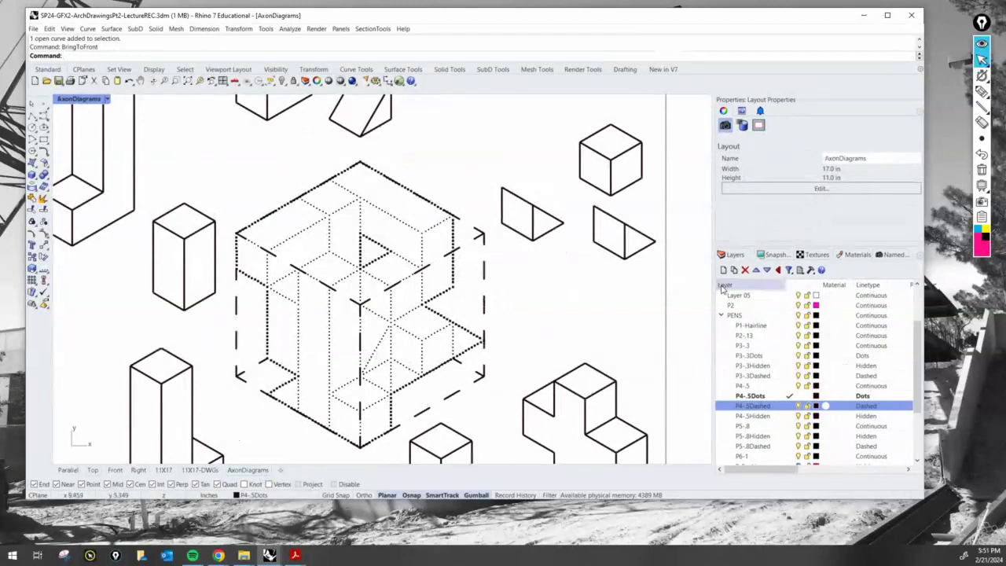
scroll(535, 297, down, 6)
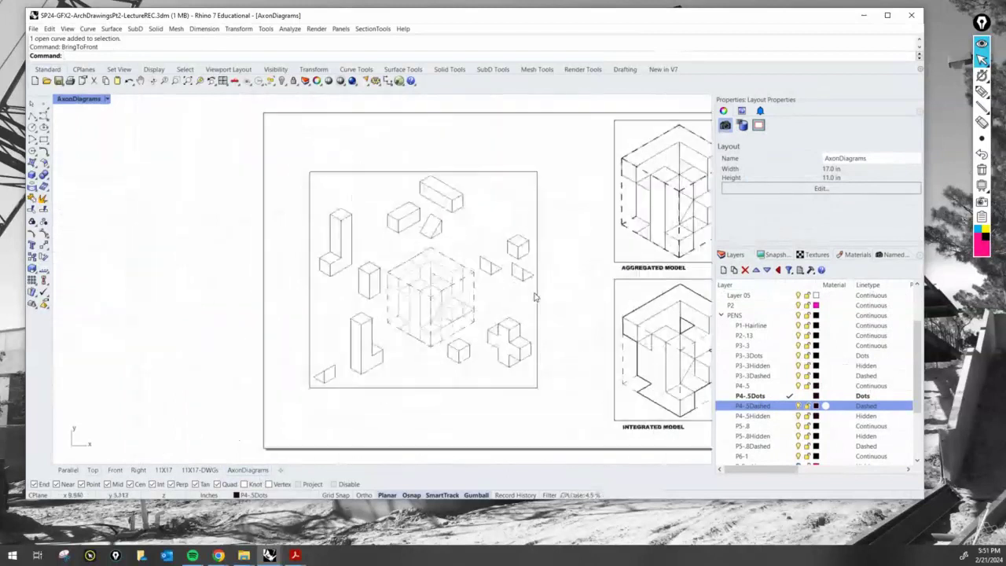
scroll(534, 298, up, 3)
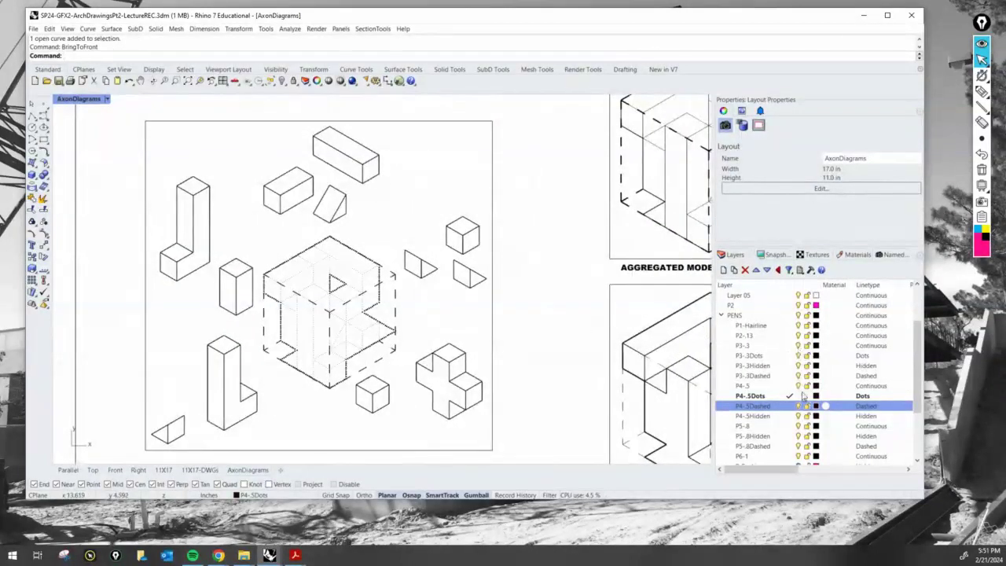
scroll(802, 396, down, 3)
click(799, 385)
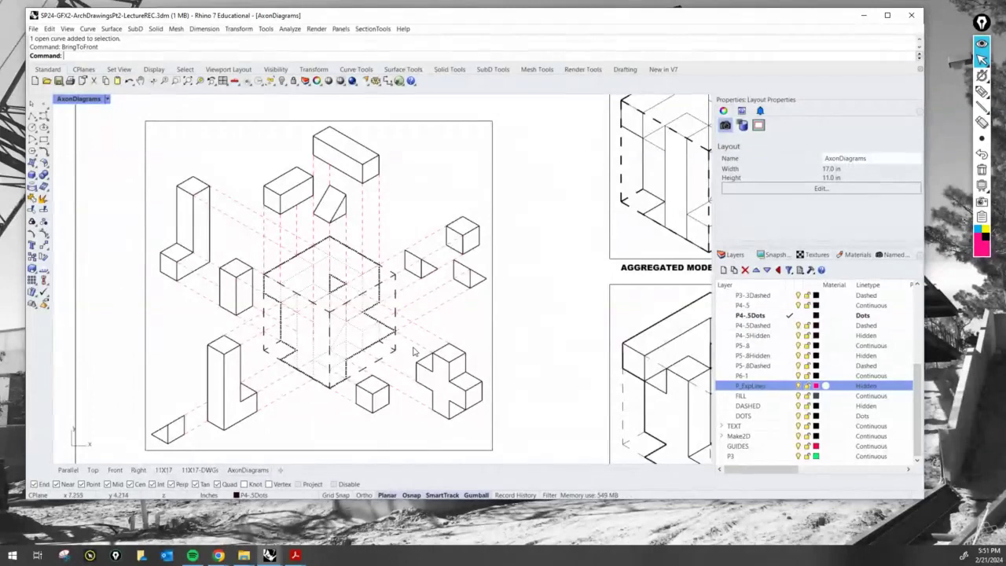
right_drag(548, 358, 532, 346)
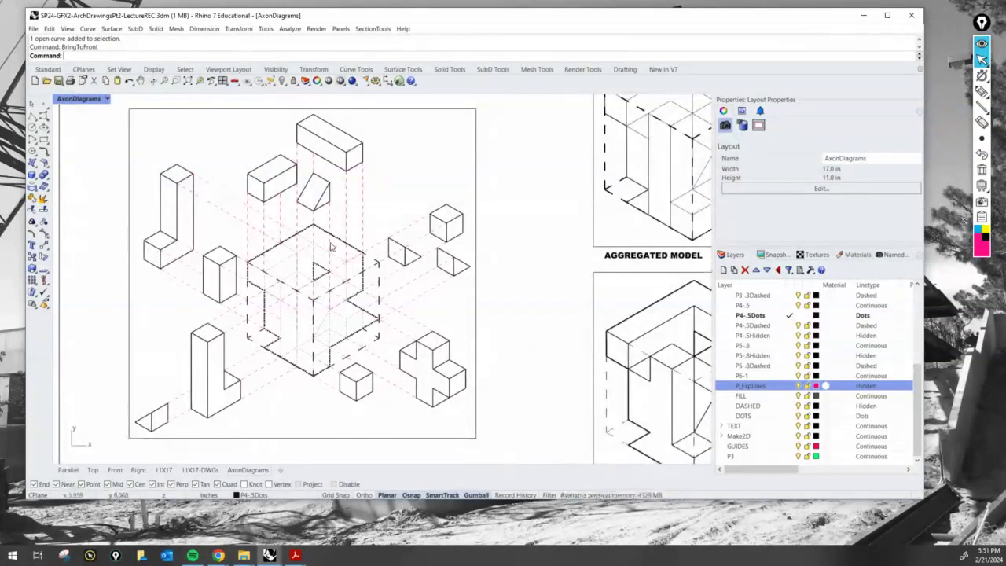
scroll(318, 279, up, 5)
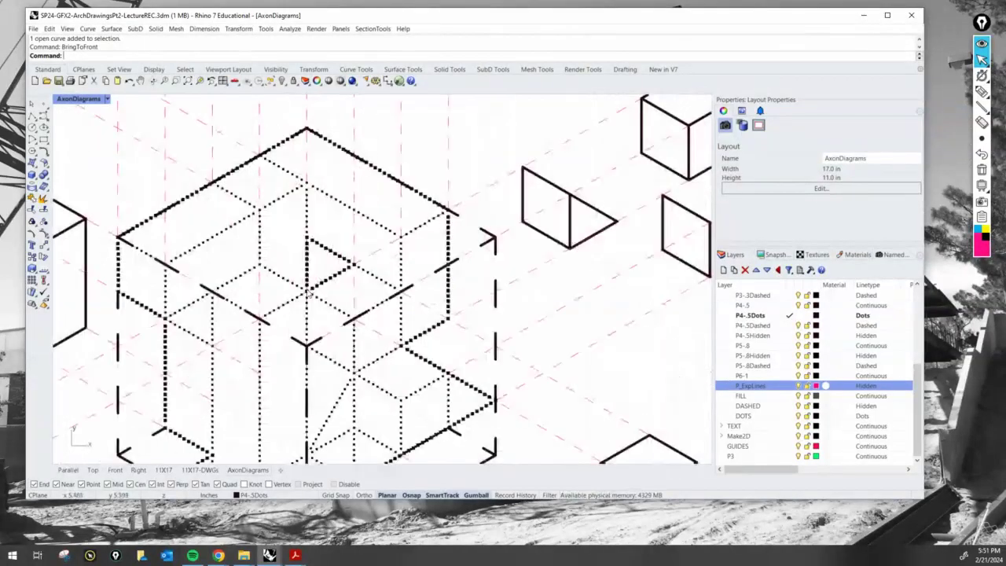
scroll(306, 290, down, 5)
scroll(251, 319, up, 6)
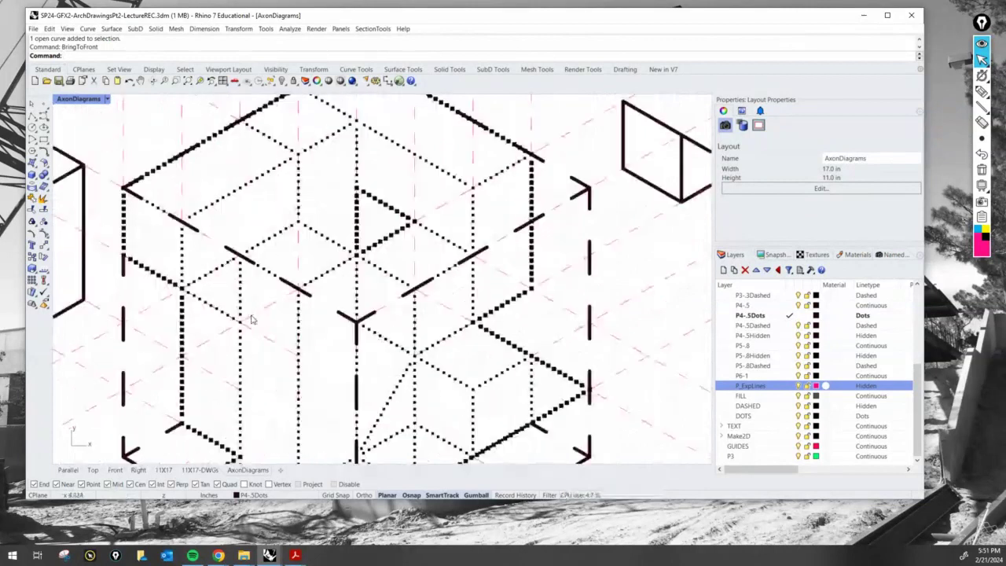
Examine the exploded diagram's line weights in the AxonDiagrams layout beside the aggregated and integrated model diagrams
scroll(251, 319, down, 5)
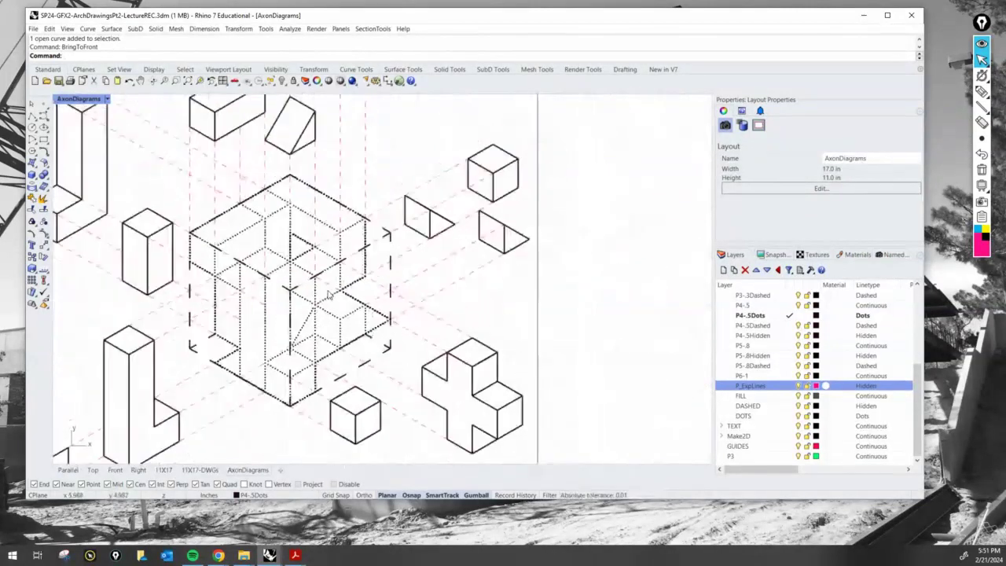
scroll(329, 294, down, 6)
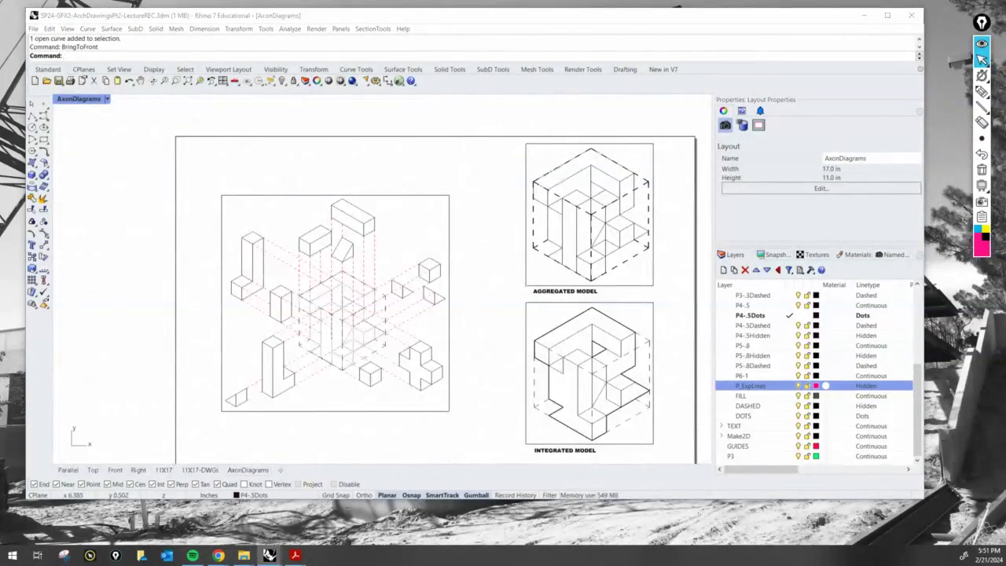
click(466, 360)
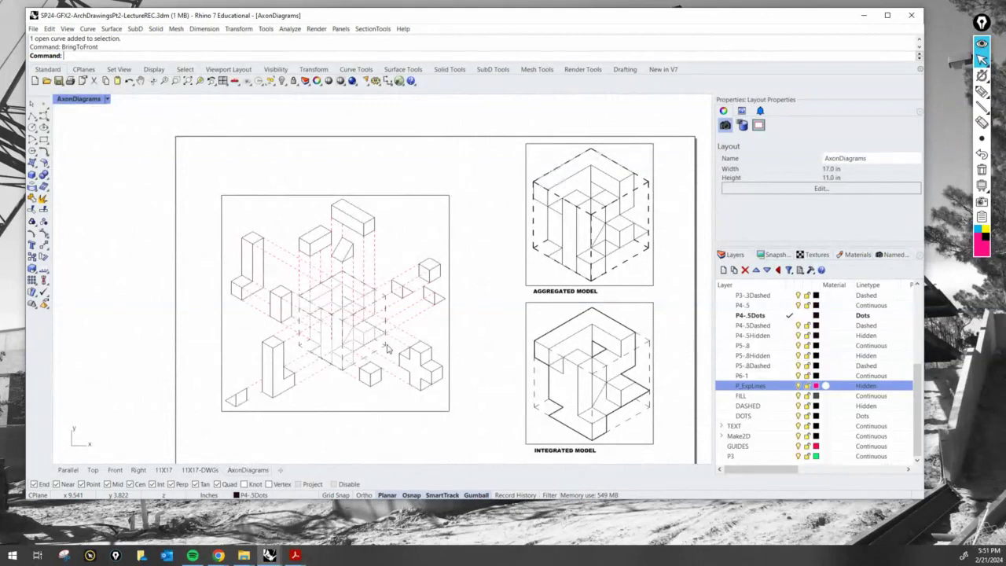
scroll(466, 360, up, 6)
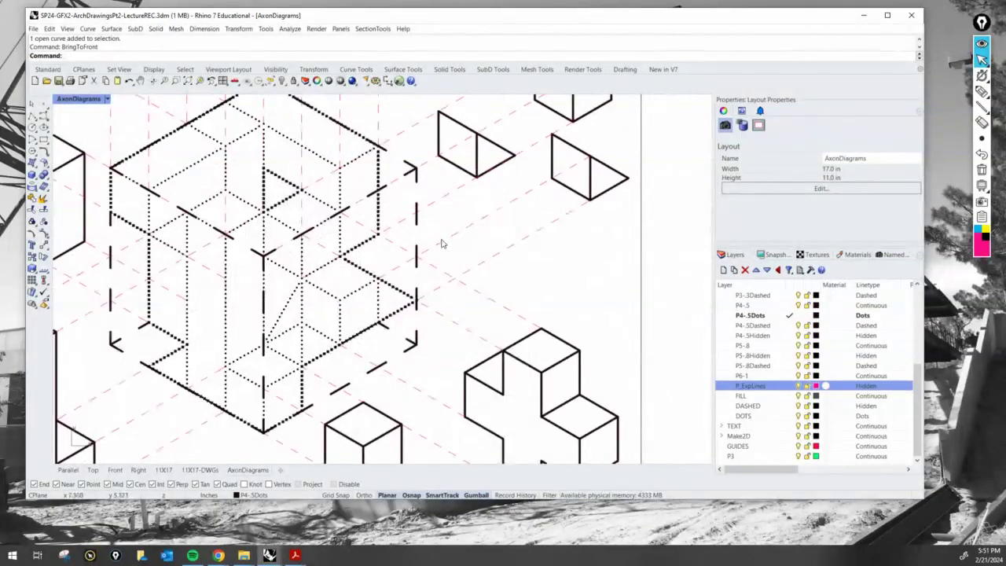
scroll(443, 243, down, 5)
right_drag(627, 249, 585, 266)
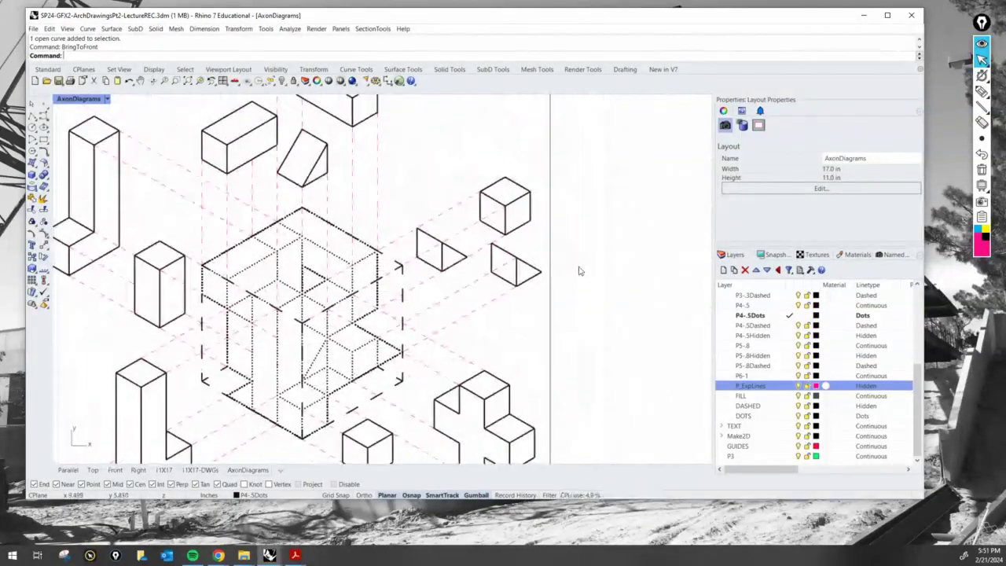
Activate the exploded diagram's detail view and inspect the central assembly's cube edges, dotted lines and grouped outline by selecting them
double_click(403, 280)
click(402, 276)
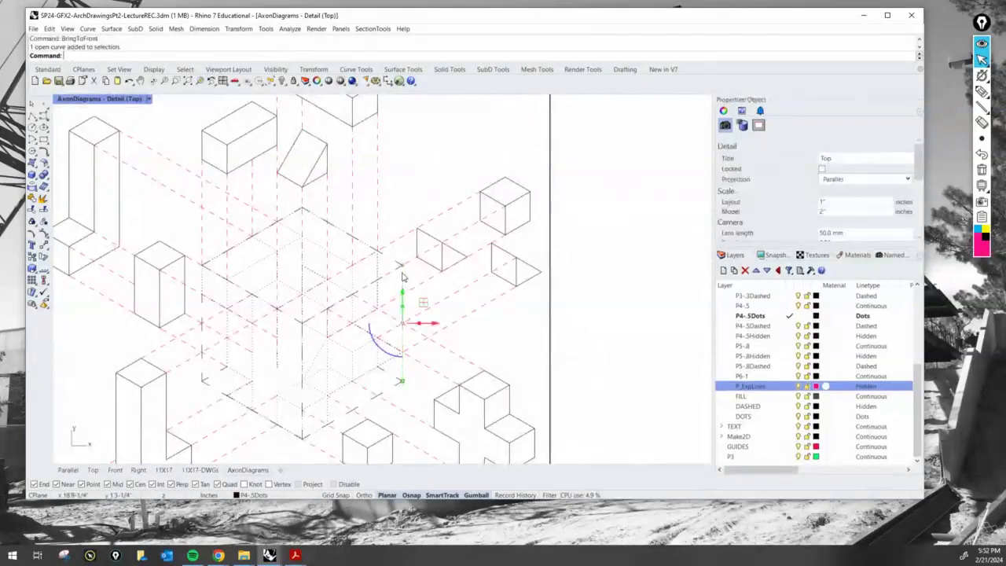
shift+click(367, 247)
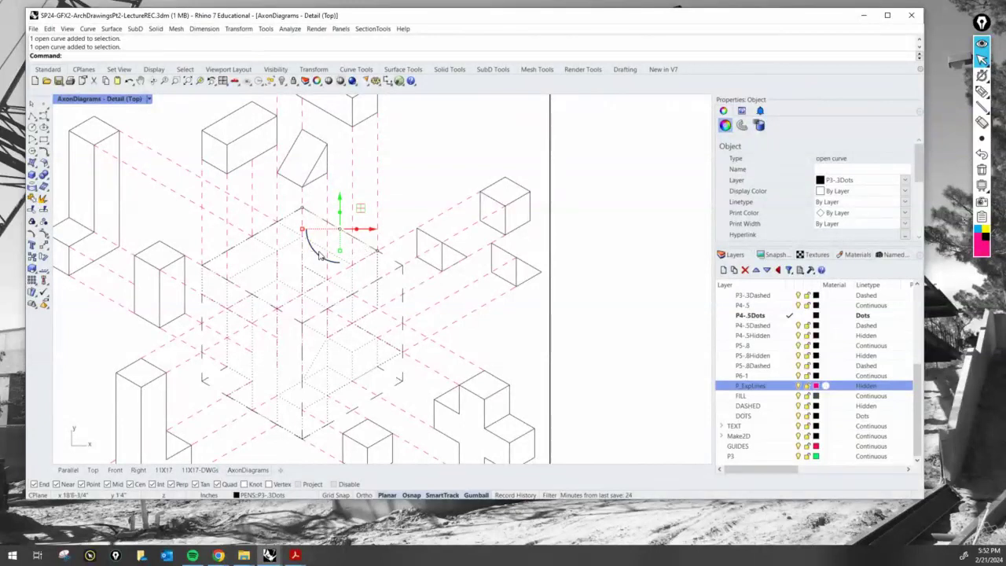
click(239, 249)
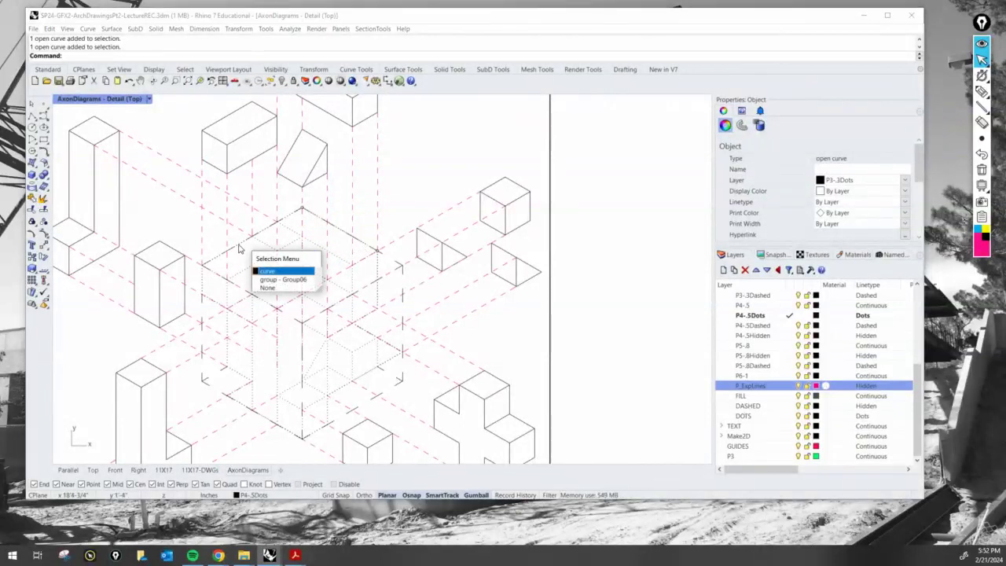
click(276, 279)
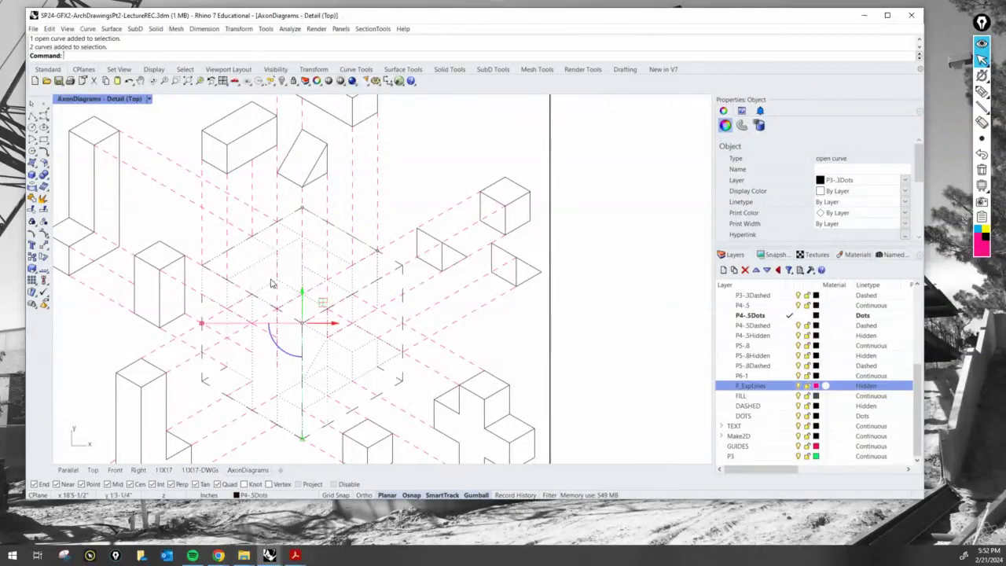
double_click(602, 340)
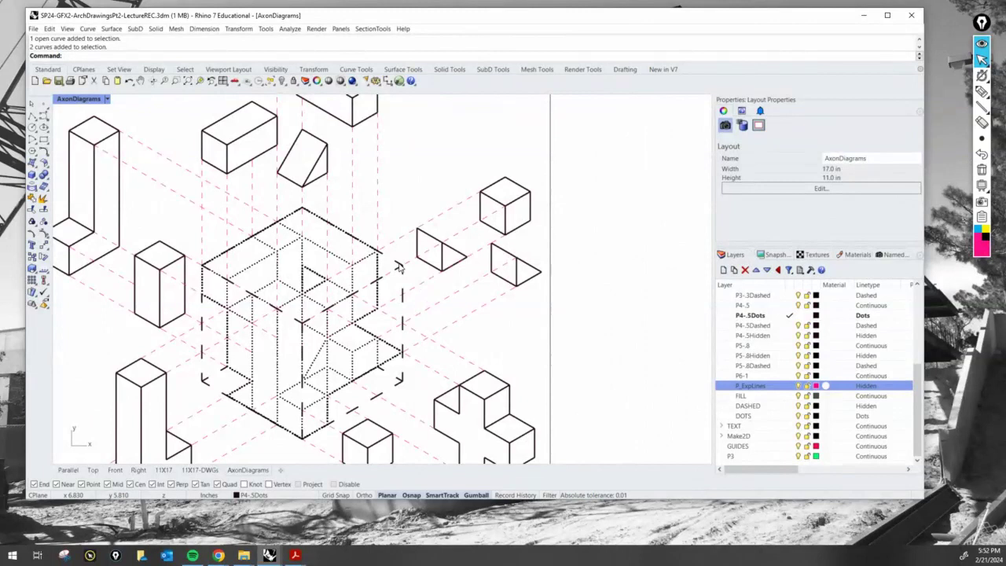
key(alt+Tab)
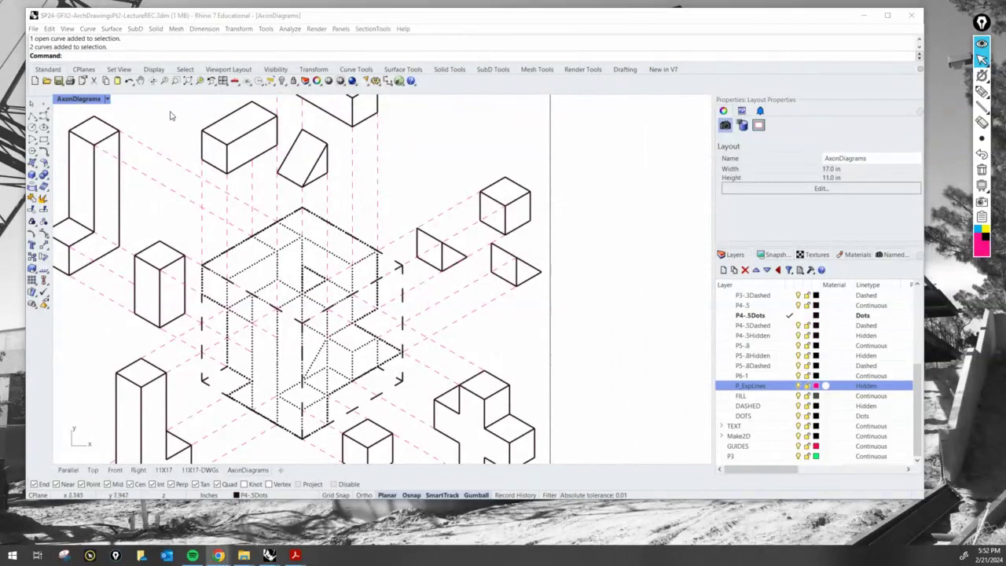
click(608, 301)
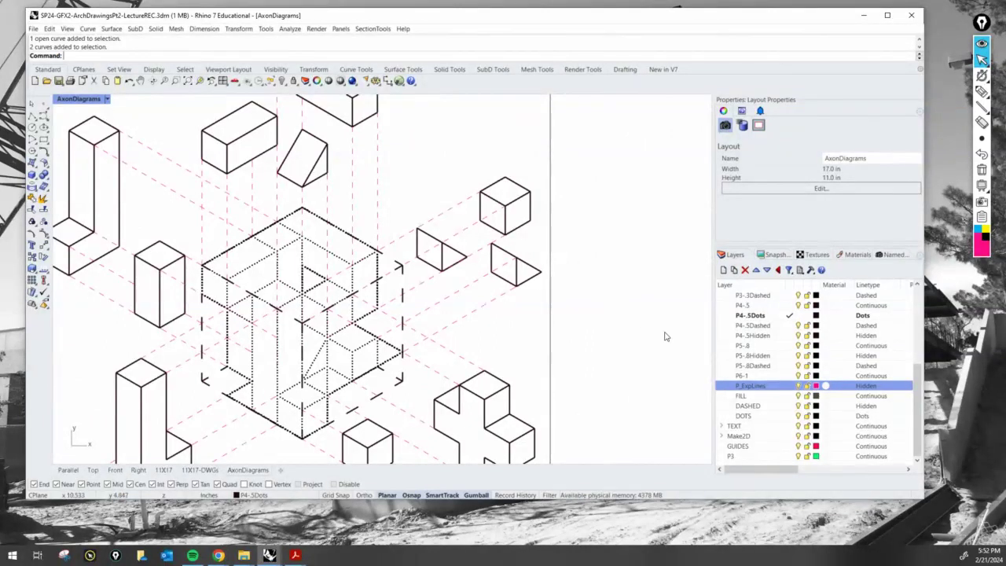
Set the P4-.5Dots layer's print color to mid grey, RGB 107, 107, 107
click(763, 316)
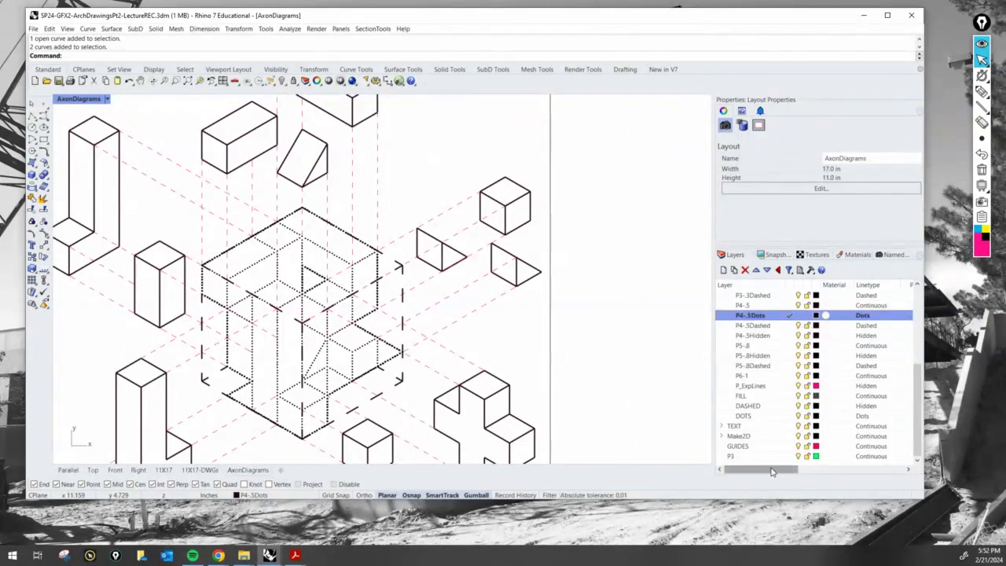
drag(784, 469, 815, 471)
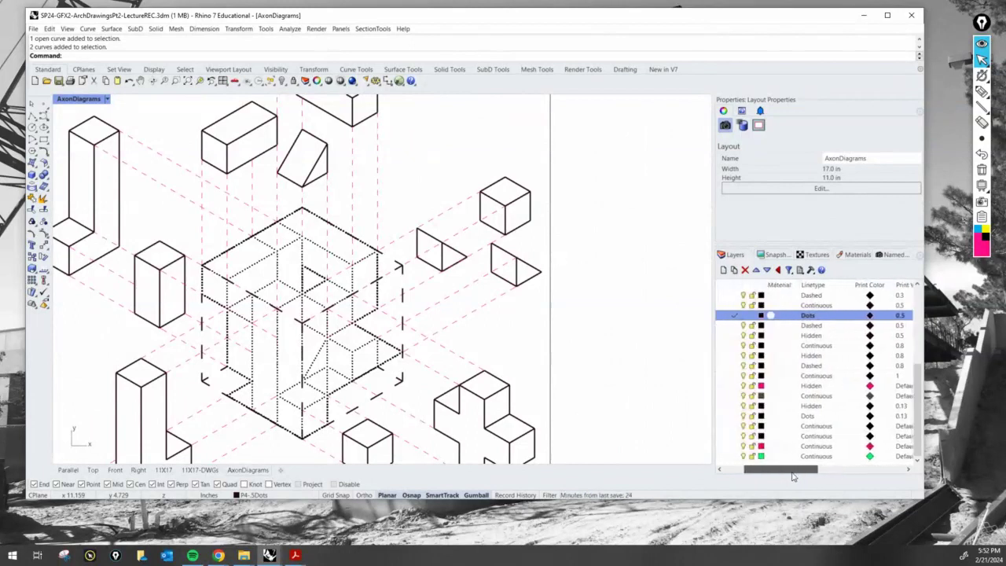
click(847, 317)
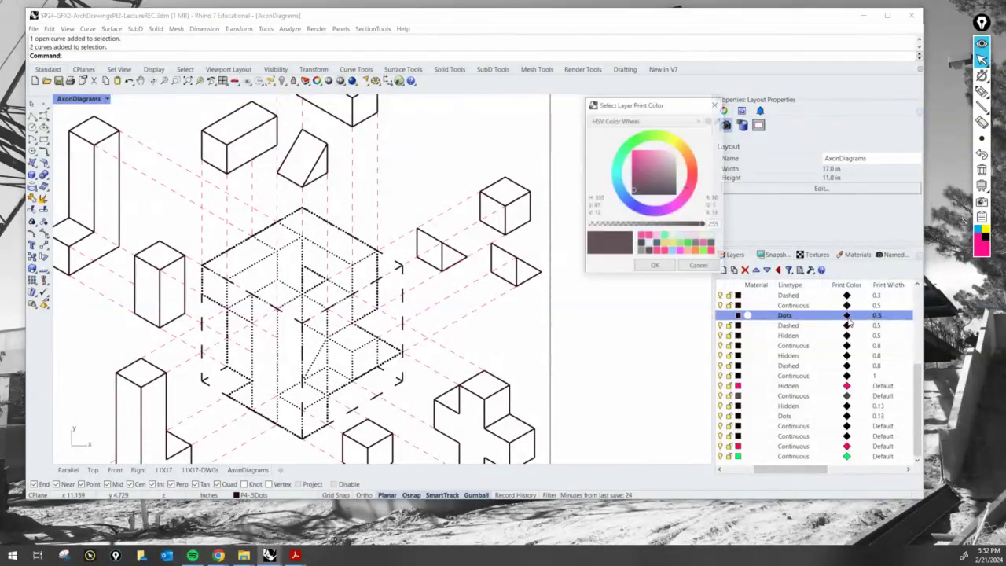
drag(633, 193, 680, 177)
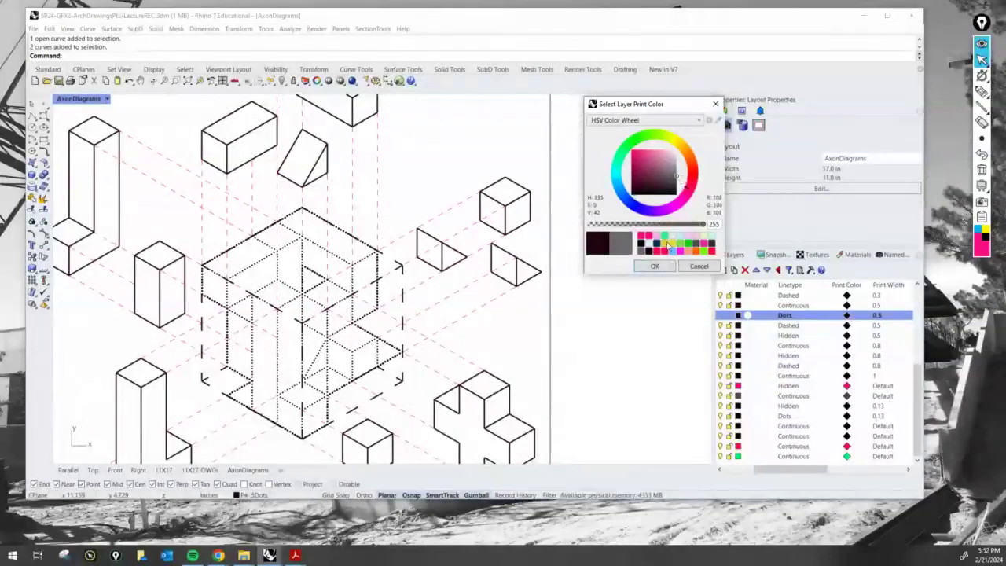
click(655, 266)
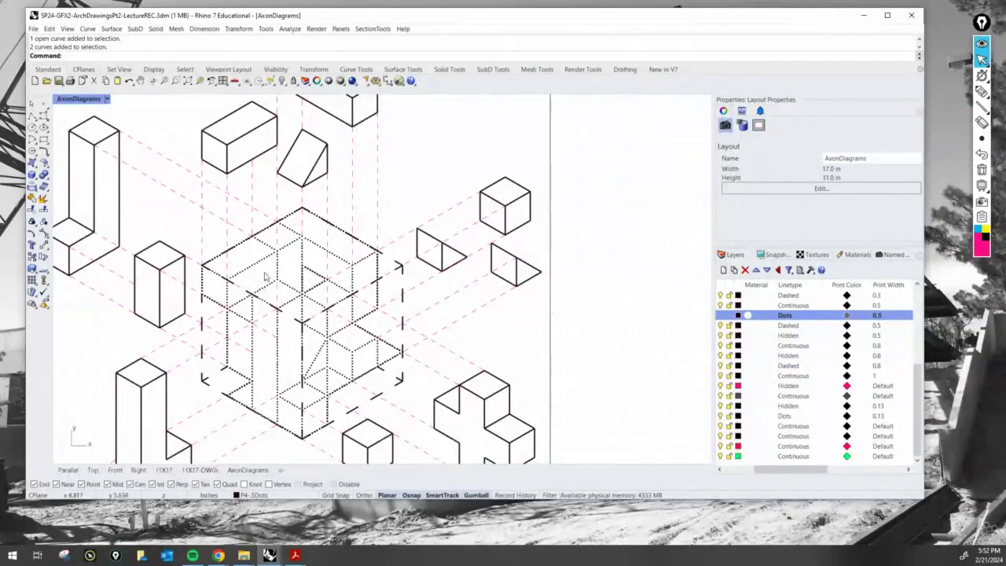
Return the P4-.5Dots layer's print color to black
drag(786, 469, 718, 473)
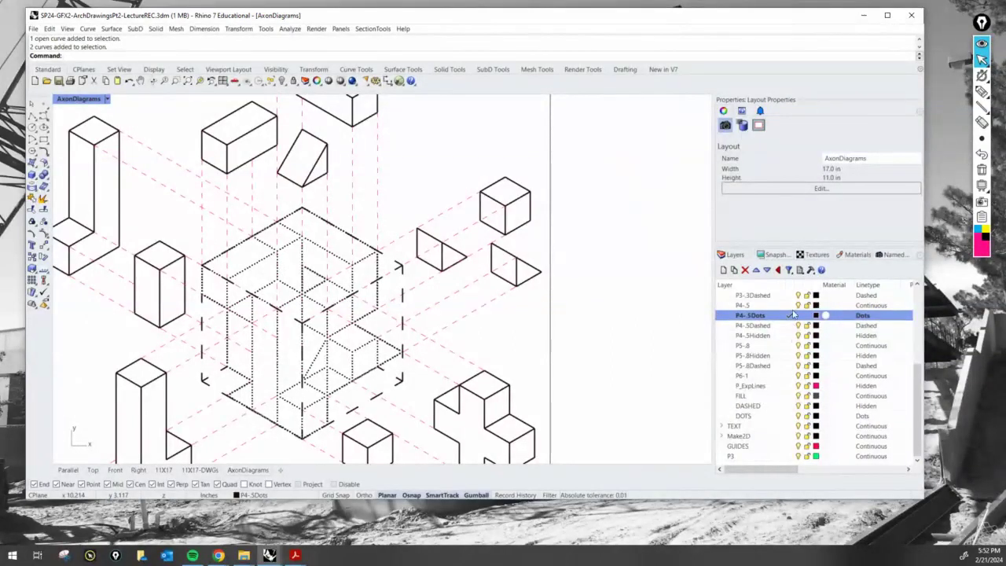
scroll(795, 340, up, 2)
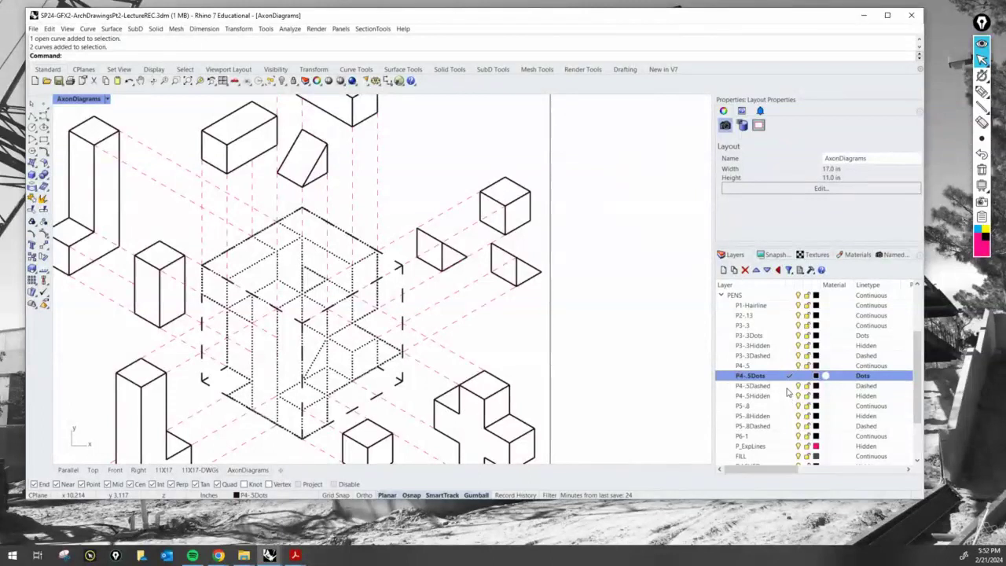
drag(784, 468, 835, 469)
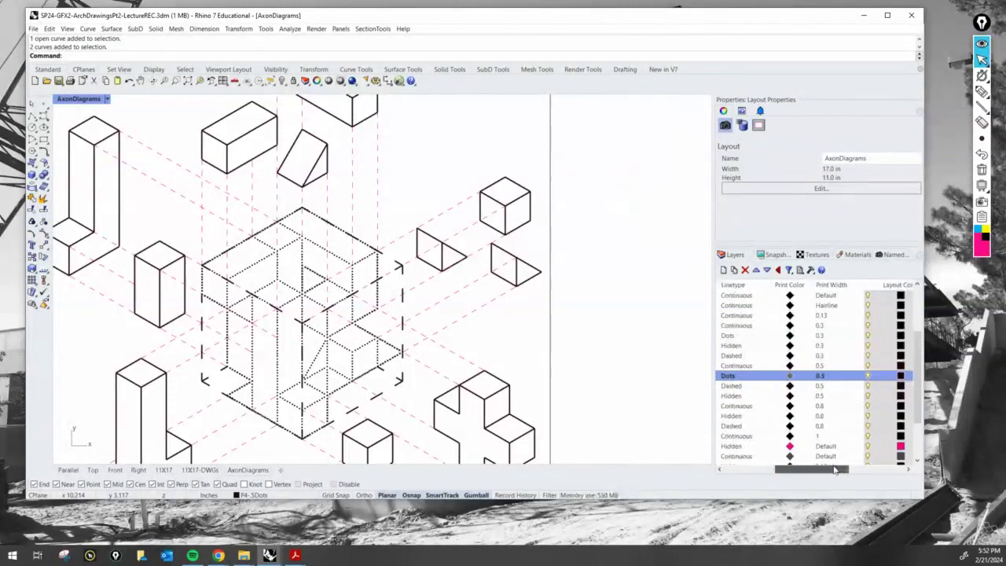
click(791, 377)
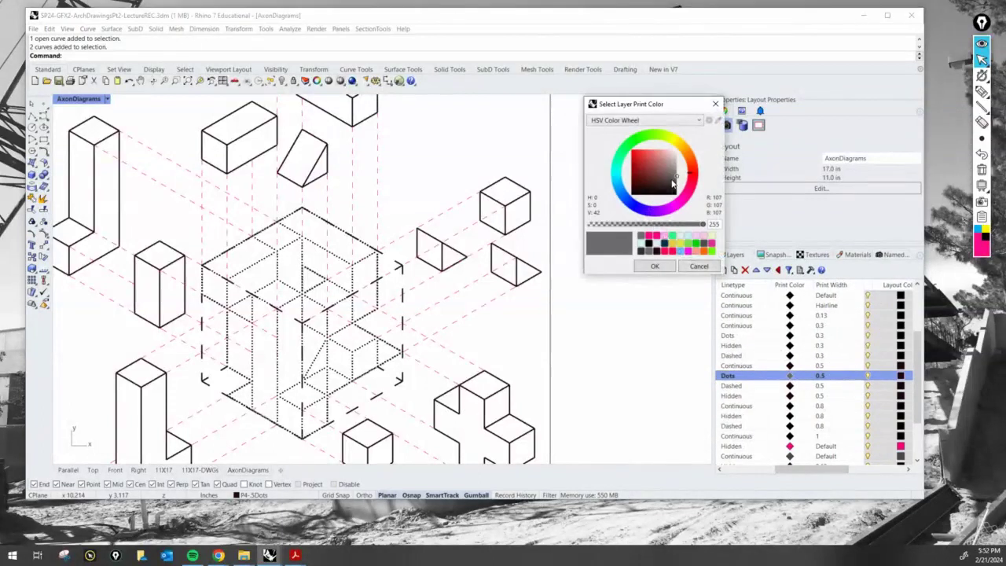
drag(672, 183, 685, 212)
click(662, 268)
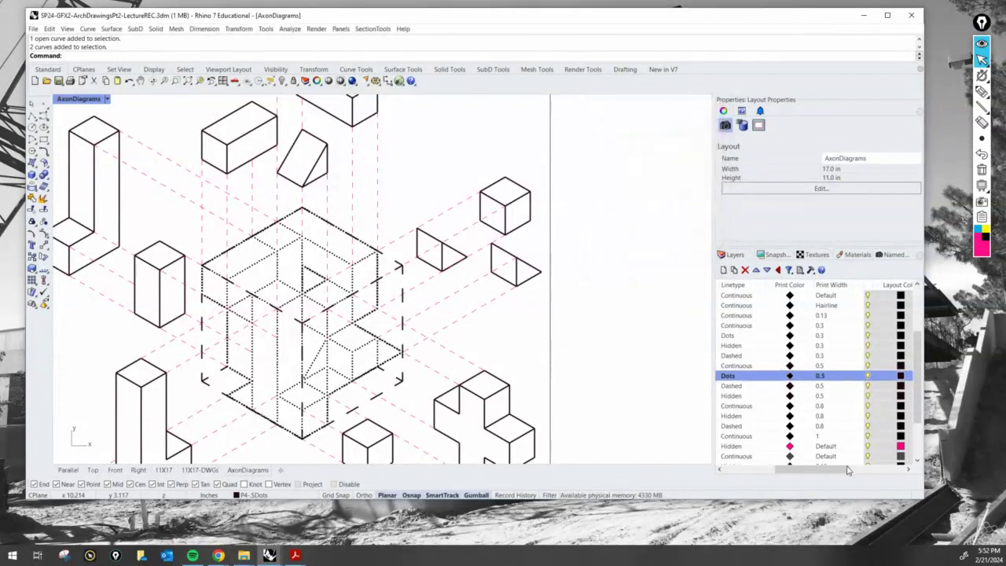
Set the P3-.3Dots layer's print color to grey
drag(818, 469, 756, 469)
click(756, 336)
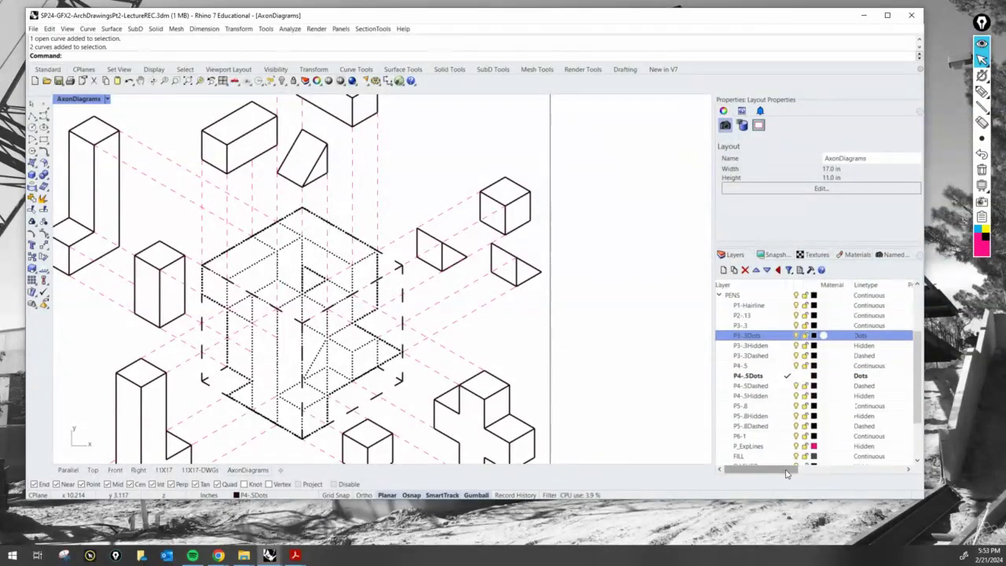
drag(785, 468, 817, 476)
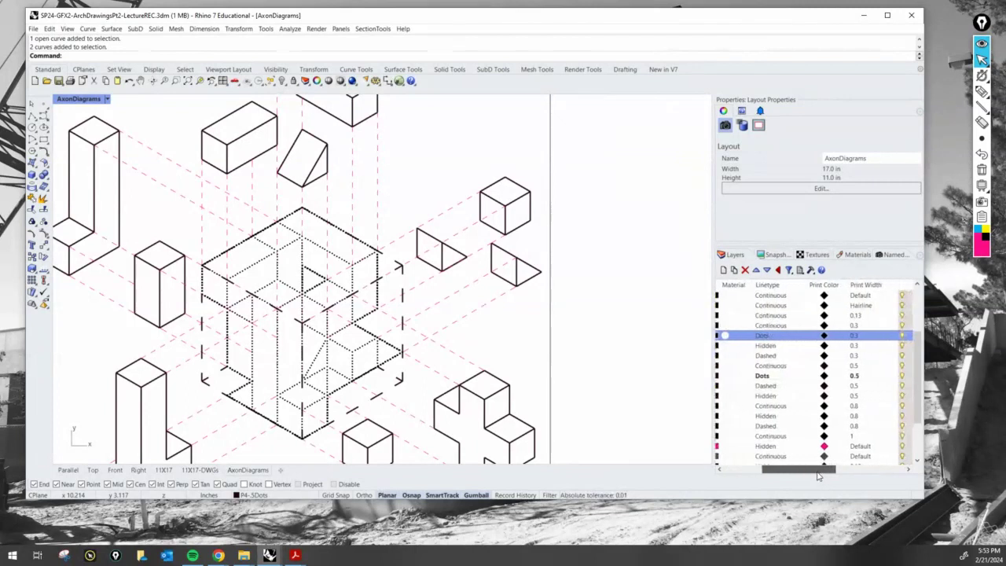
click(824, 336)
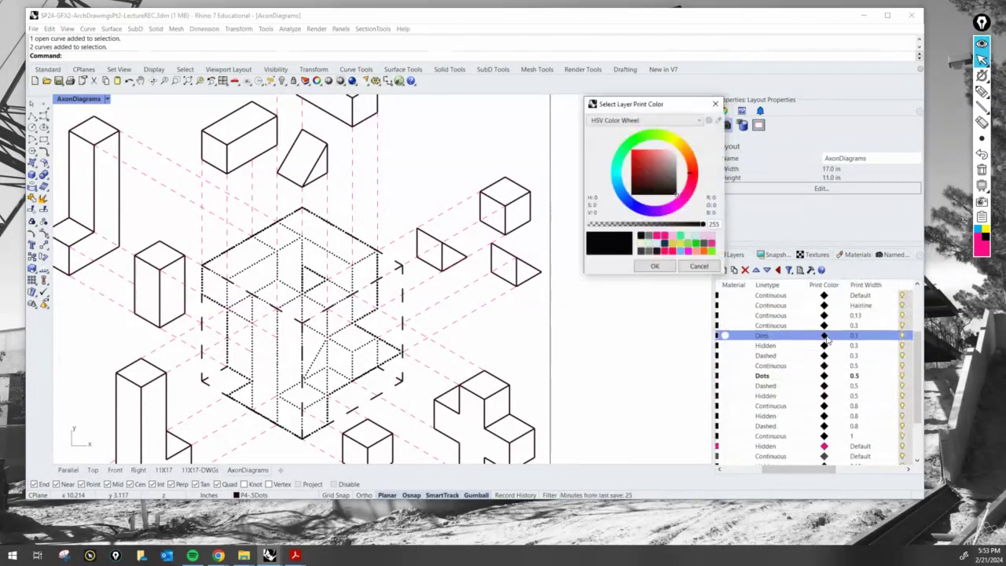
drag(679, 196, 685, 184)
click(655, 266)
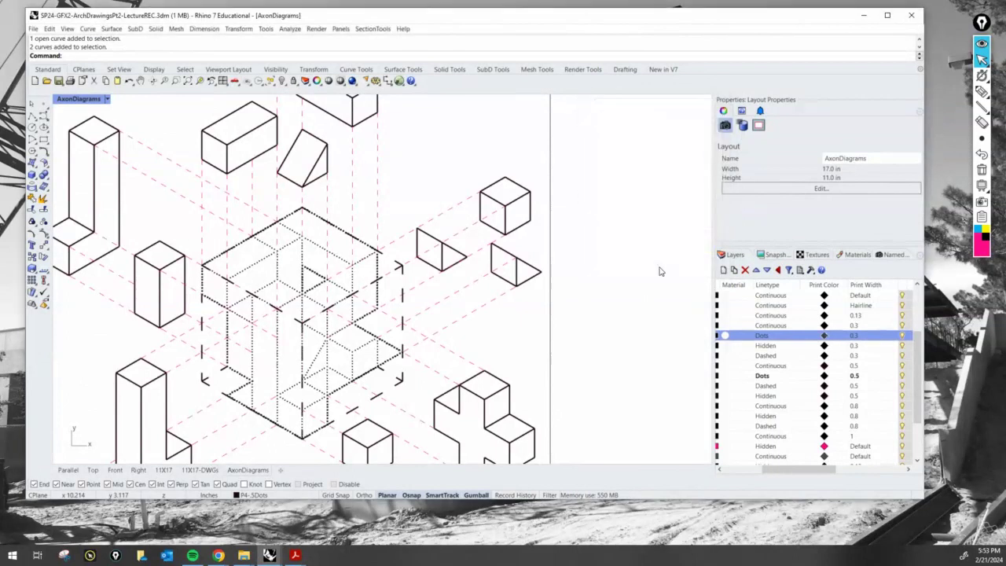
Examine the central assembly's inner dotted lines against its heavier dotted profile and dashed cube, both close up and across the whole diagram
scroll(281, 247, up, 5)
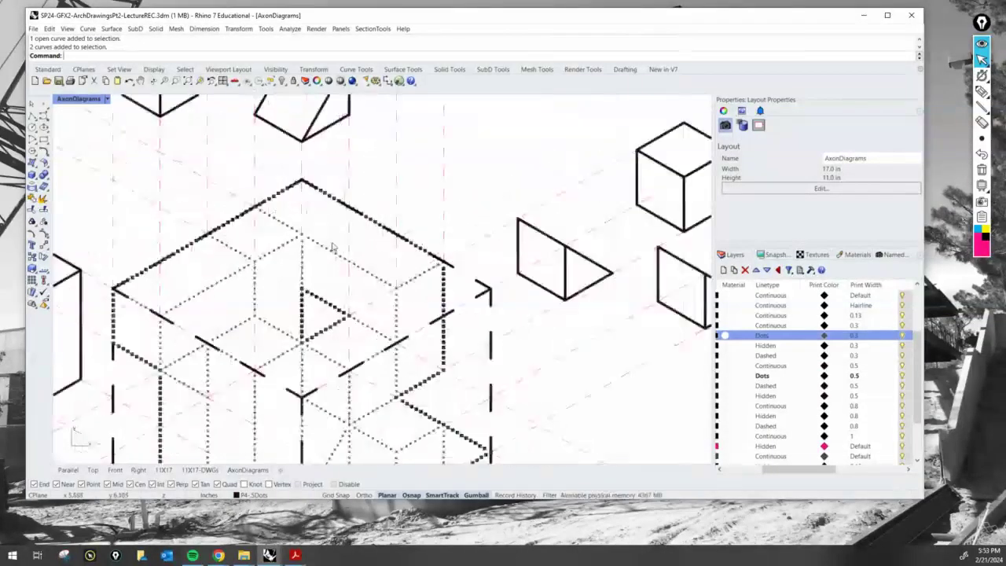
scroll(297, 300, down, 3)
scroll(297, 300, up, 4)
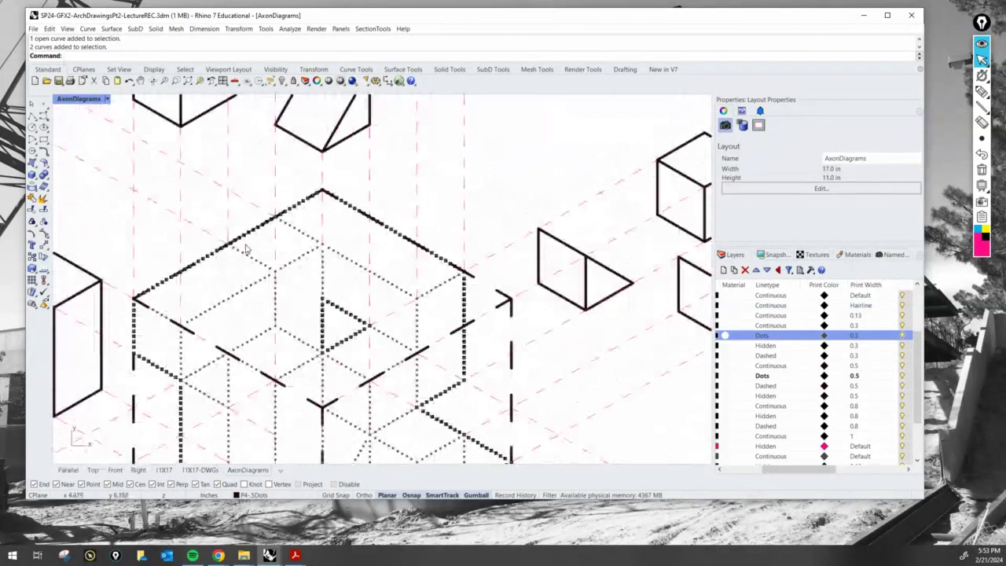
scroll(325, 270, down, 4)
scroll(379, 244, down, 6)
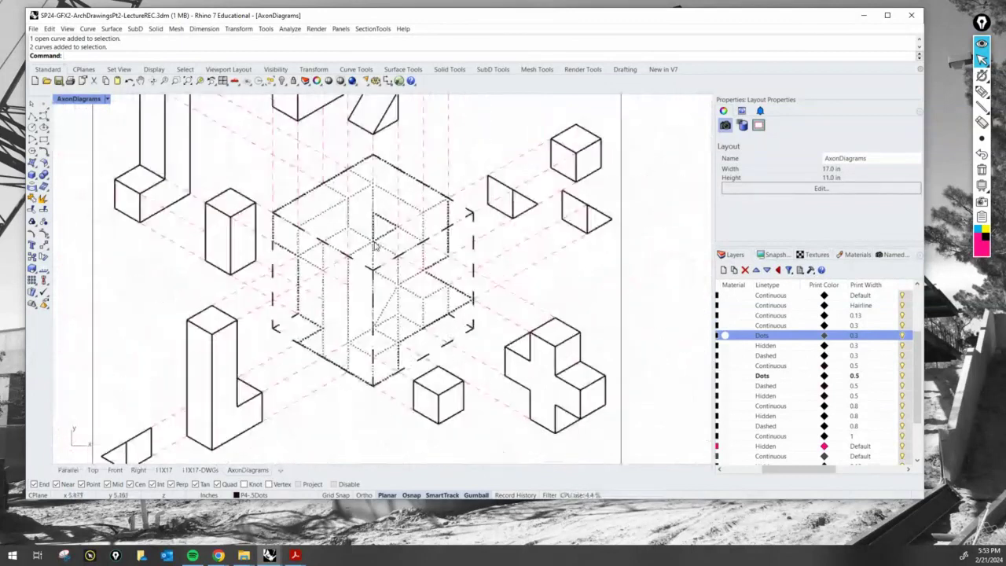
scroll(440, 290, up, 5)
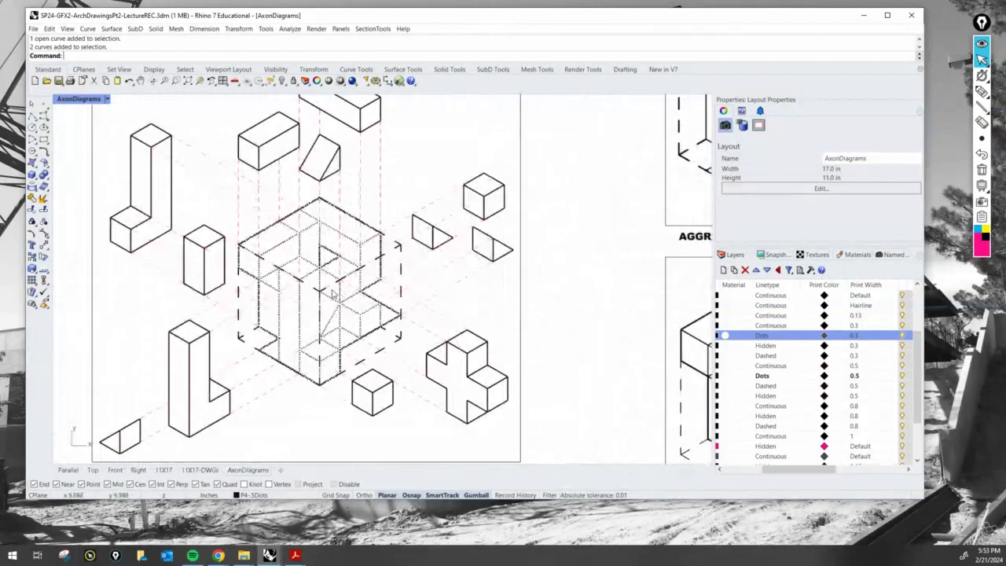
scroll(299, 392, up, 6)
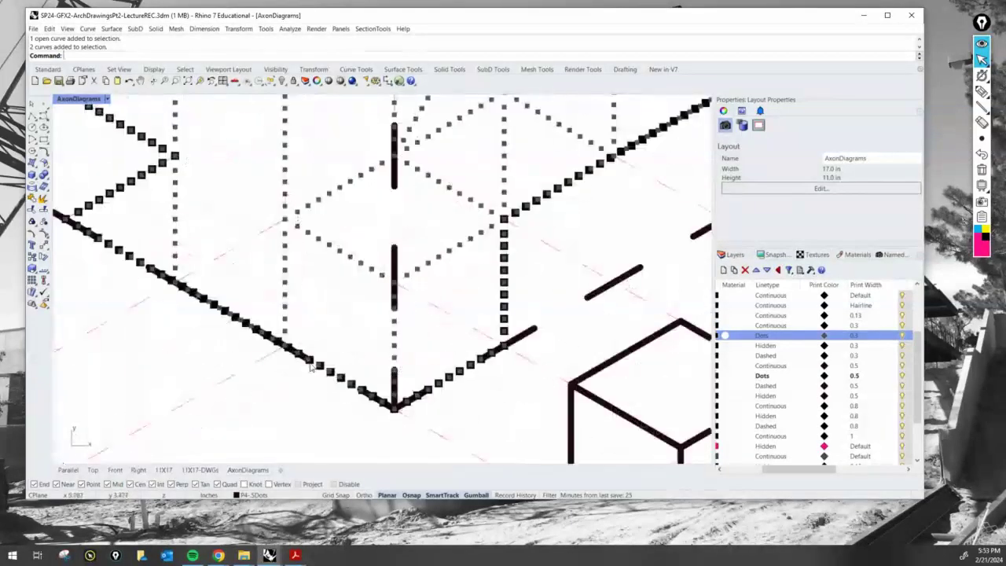
scroll(335, 380, down, 8)
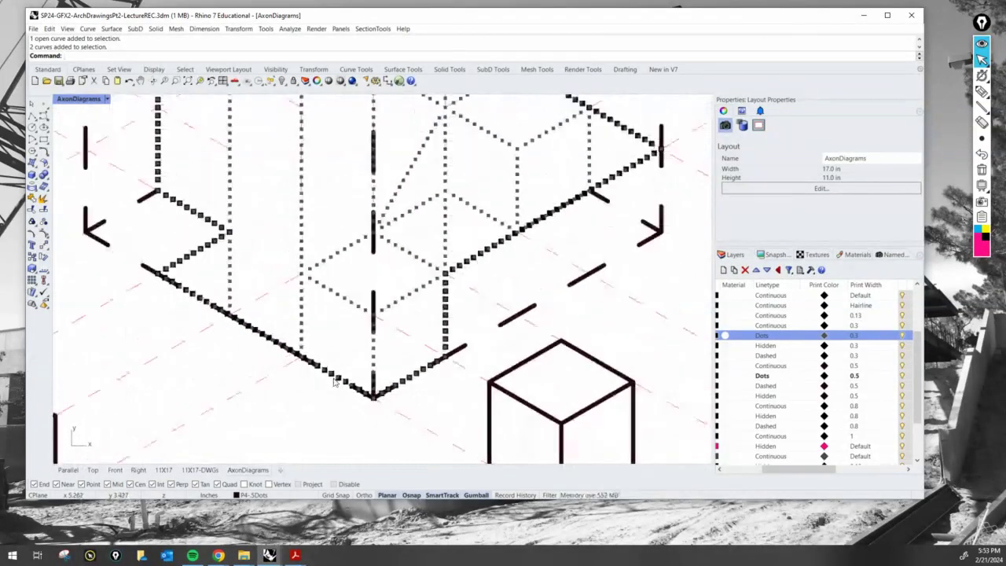
right_drag(355, 364, 327, 383)
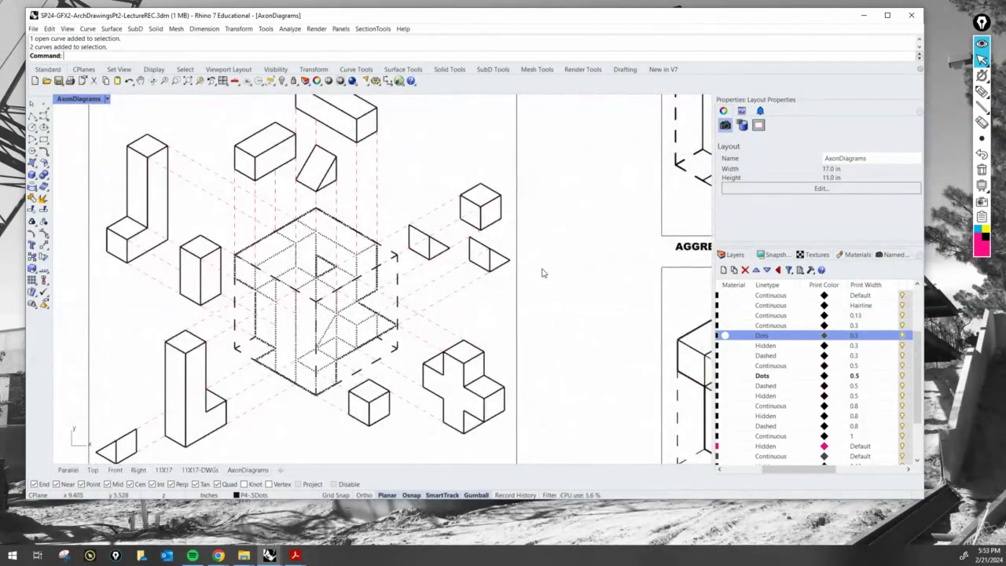
scroll(542, 274, down, 2)
right_drag(553, 283, 489, 296)
scroll(485, 295, up, 4)
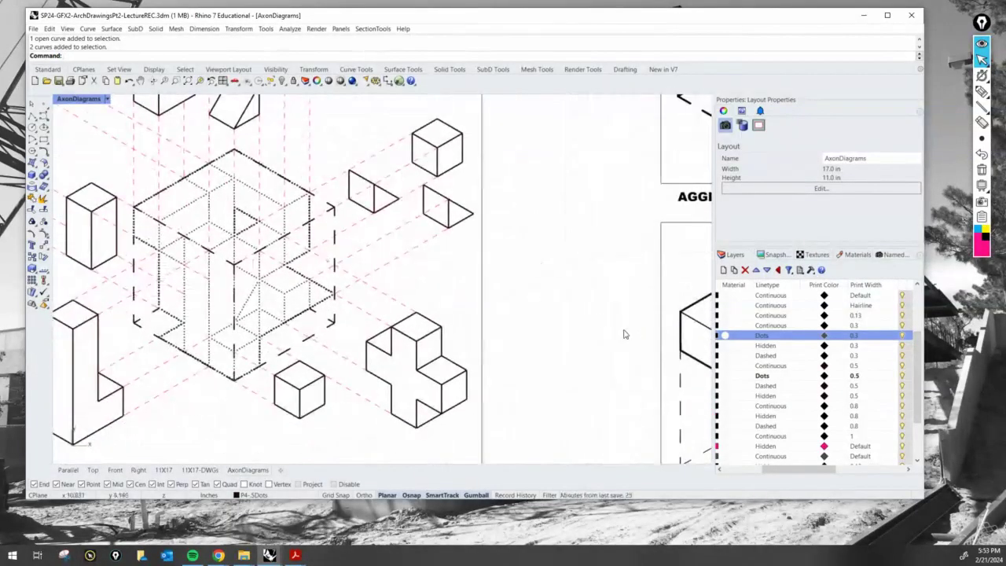
scroll(624, 333, down, 5)
right_drag(590, 314, 617, 358)
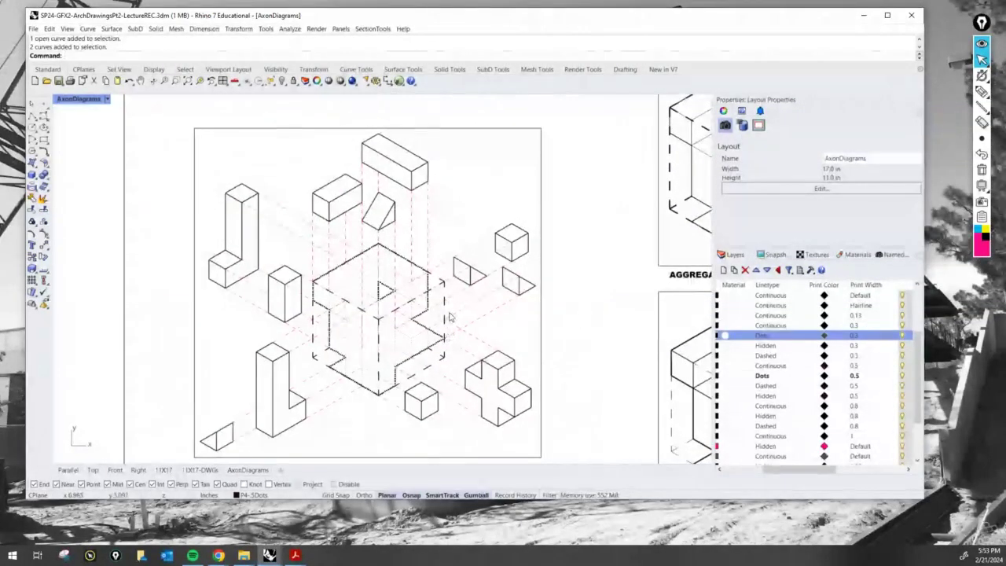
Turn off the P3-.3Dots, P3-.3Hidden, P3-.3Dashed and P4-.5 layers
drag(781, 470, 732, 470)
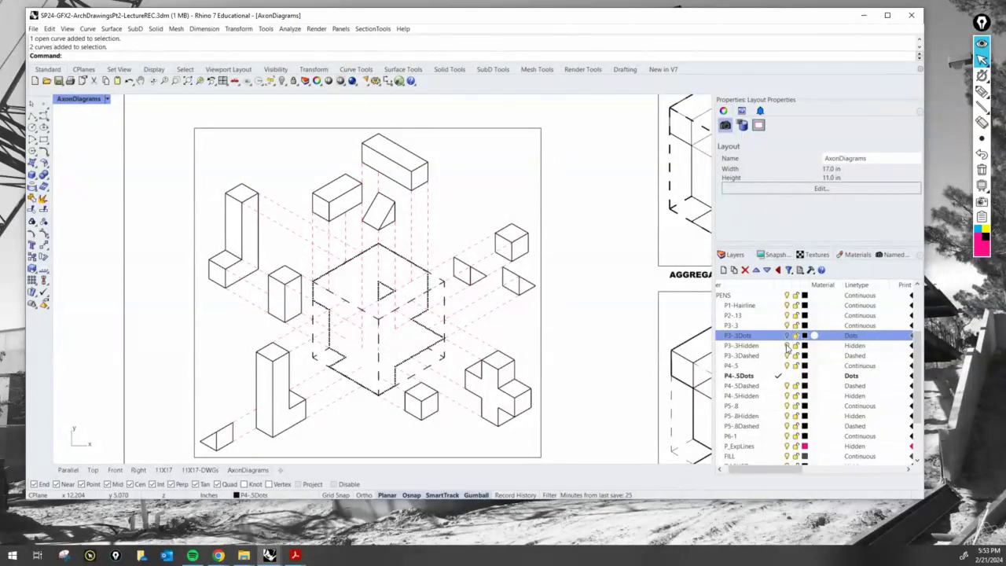
click(786, 346)
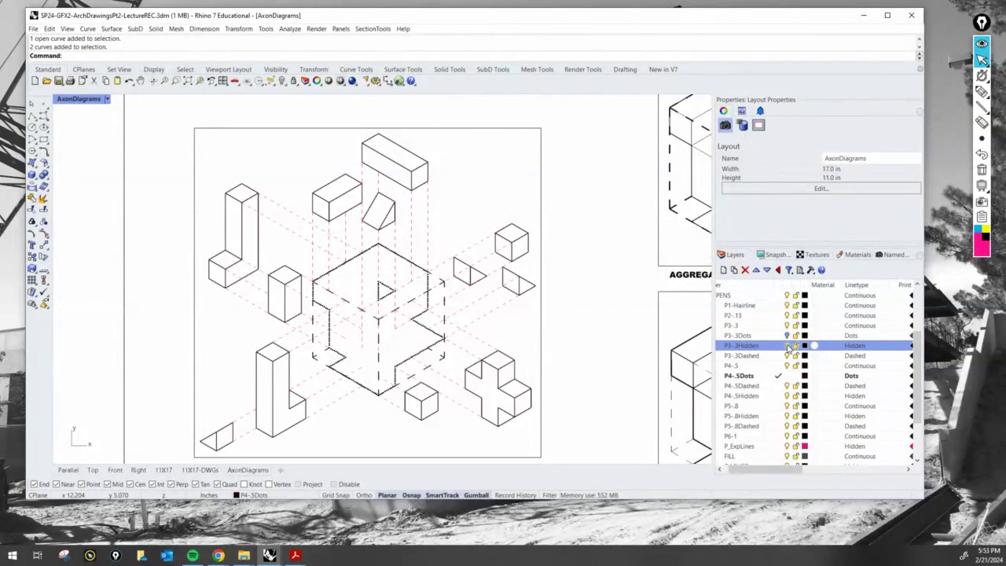
click(788, 356)
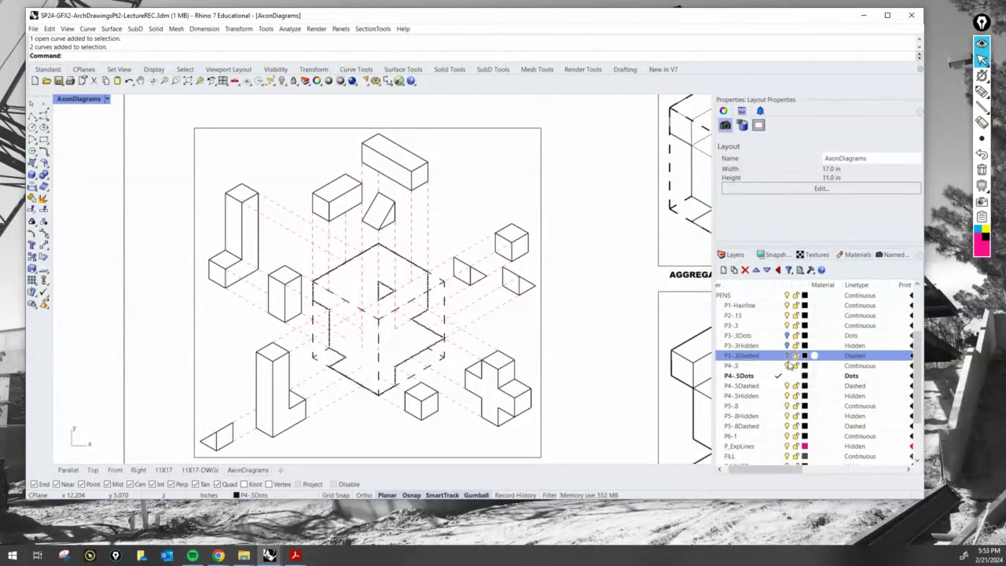
click(788, 366)
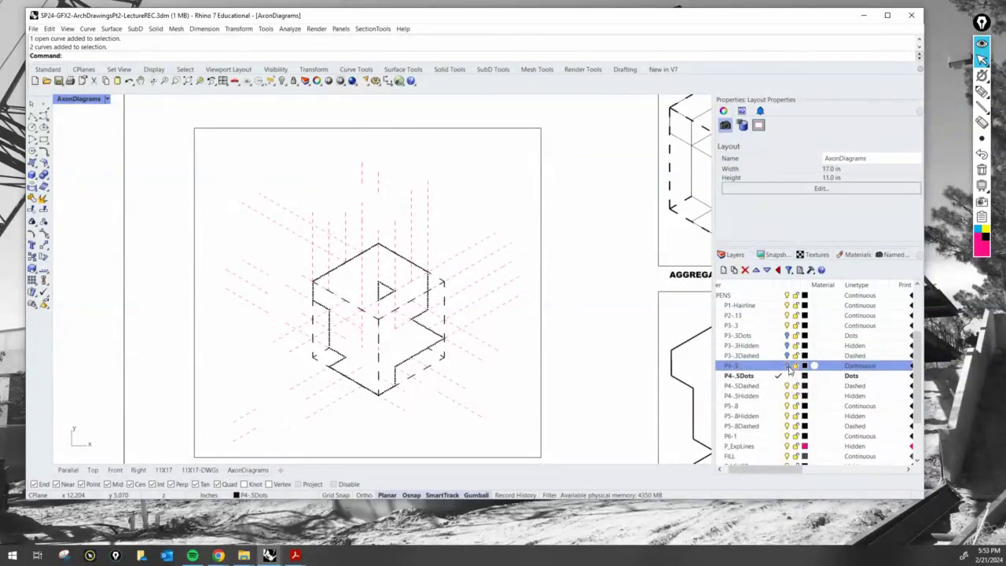
Make P4-.5Dashed the current layer and turn off P4-.5Dots and P_ExpLines to isolate the dashed bounding cube
click(788, 386)
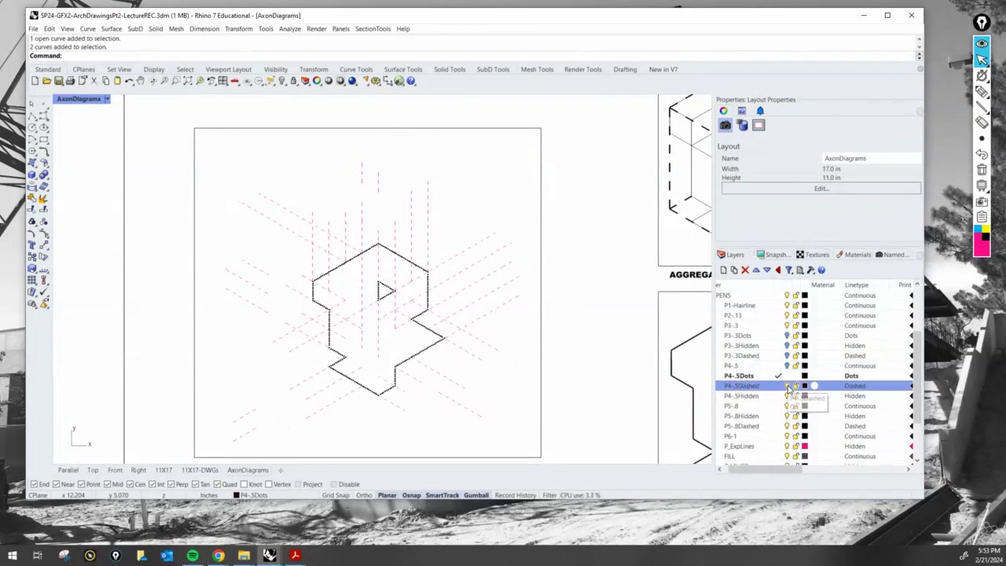
click(789, 385)
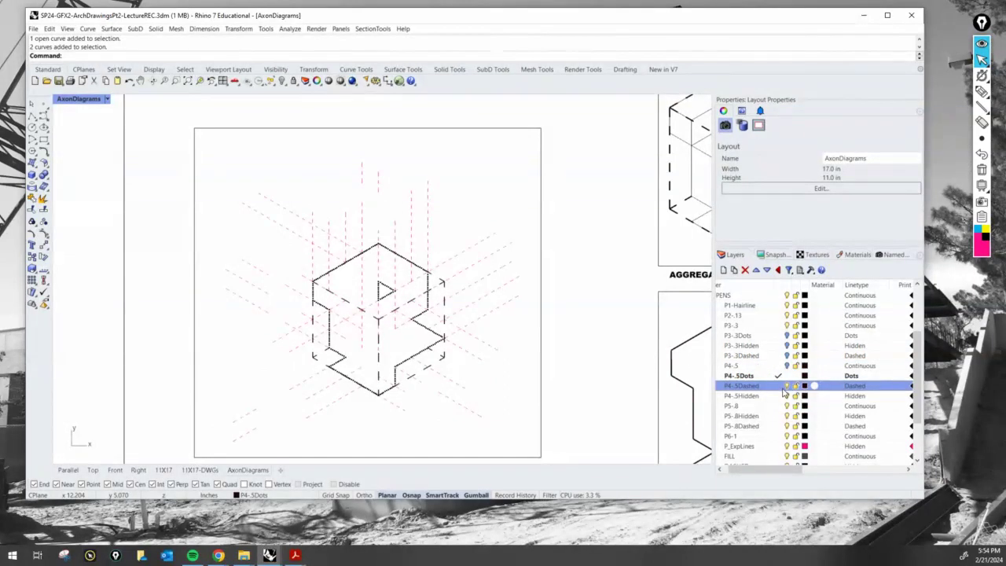
click(778, 386)
click(787, 376)
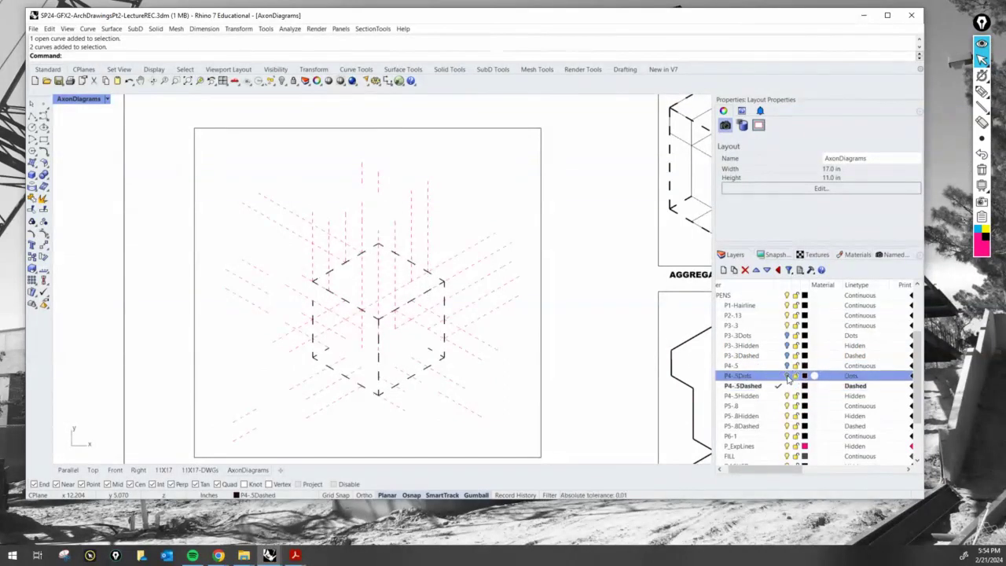
click(786, 446)
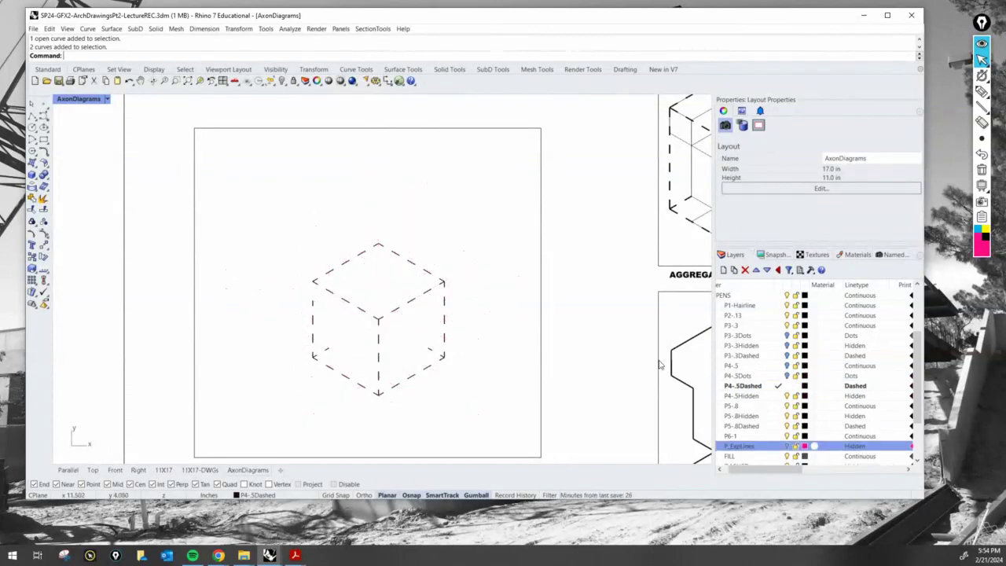
Inside the exploded axonometric's detail view, move all the bounding cube's dashed curves to the P5-.8Dashed layer, then leave the detail
double_click(515, 406)
drag(509, 422, 276, 216)
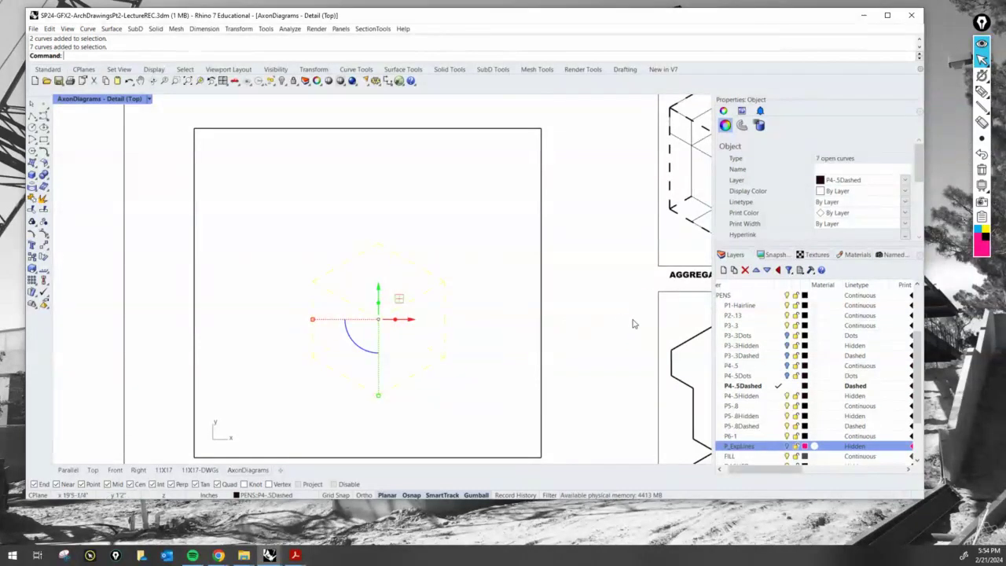
click(742, 426)
right_click(753, 428)
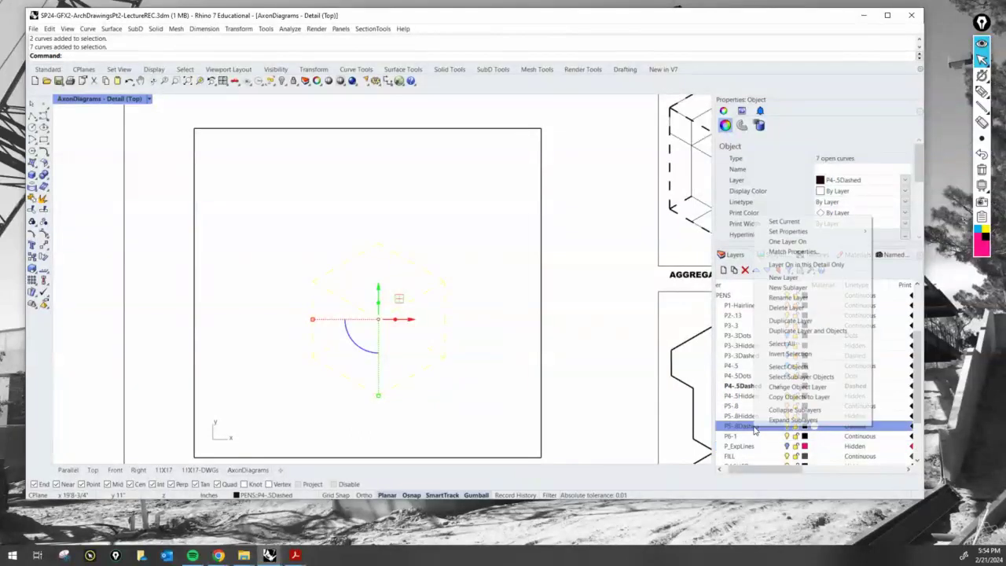
click(795, 387)
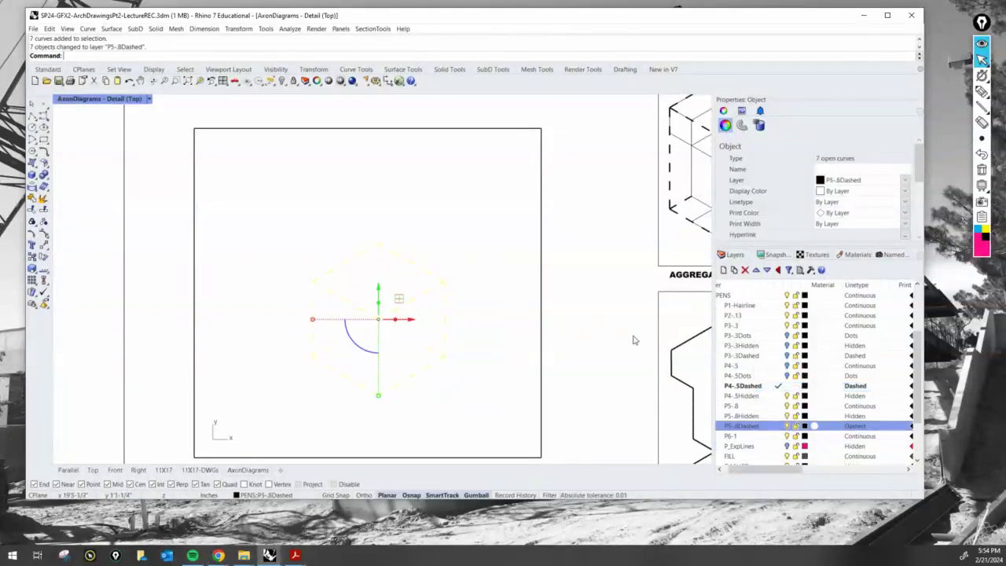
double_click(621, 341)
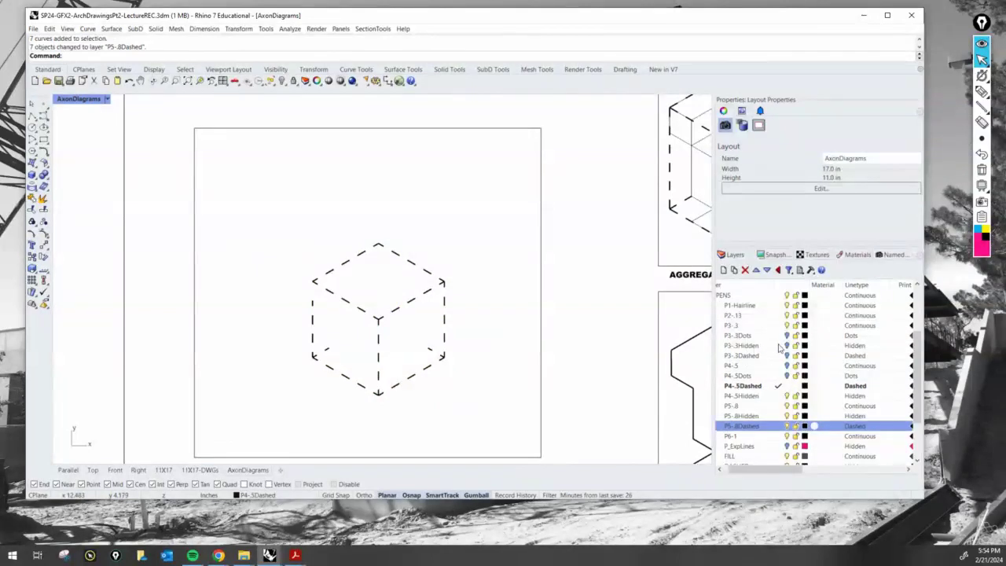
Turn the P3-.3Dots, P3-.3Hidden, P3-.3Dashed, P4-.5, P4-.5Dots and P_ExpLines layers back on
click(787, 336)
click(787, 347)
click(787, 356)
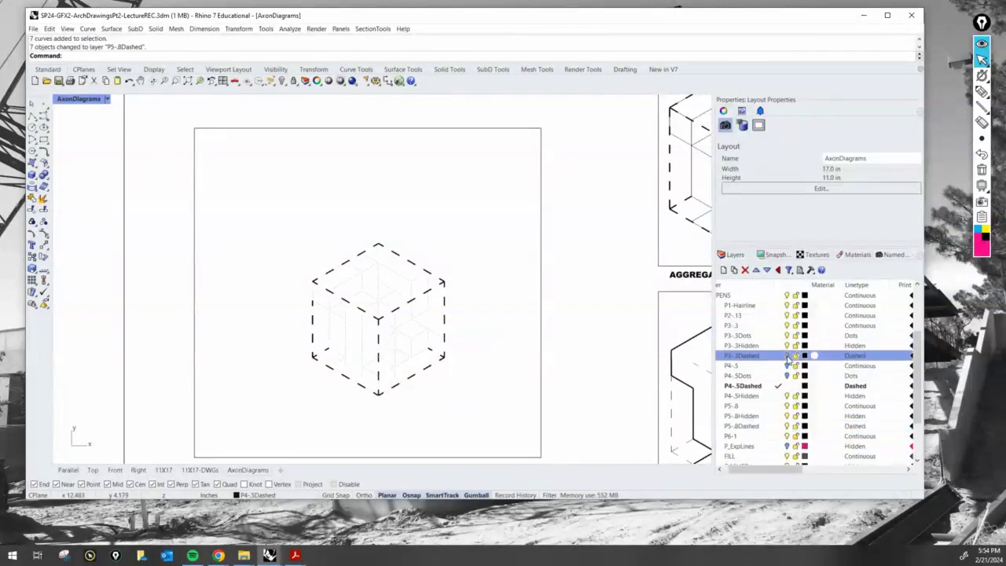
click(786, 367)
click(786, 376)
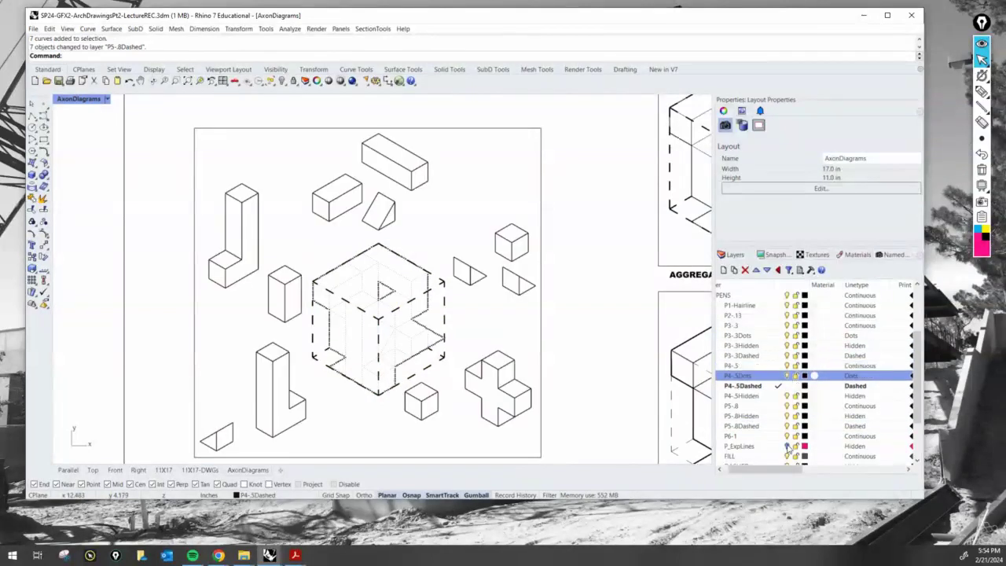
click(787, 446)
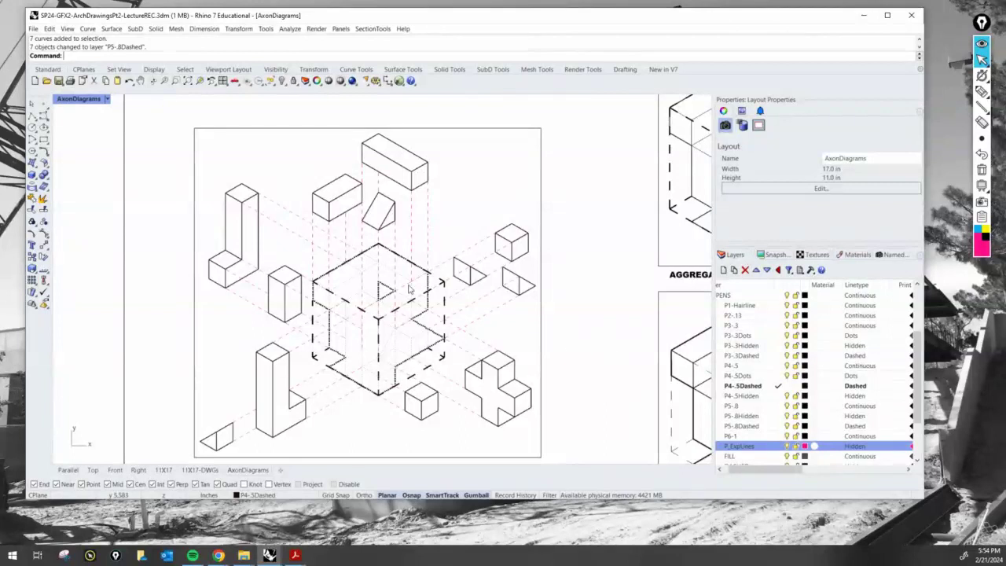
Copy the INTEGRATED MODEL title to just below the left end of the exploded axonometric's frame
scroll(406, 277, up, 10)
scroll(501, 235, down, 10)
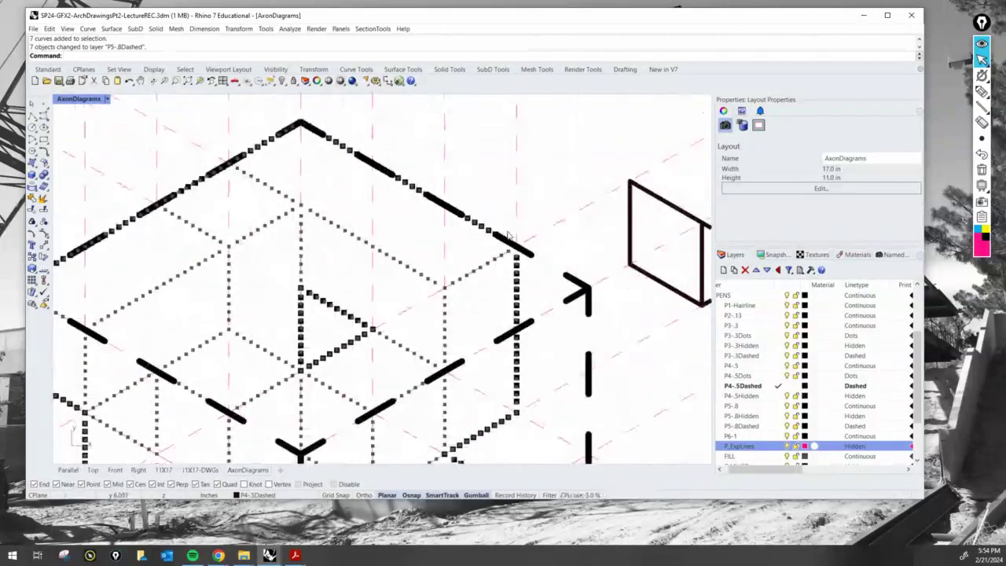
scroll(418, 289, up, 3)
scroll(417, 288, down, 5)
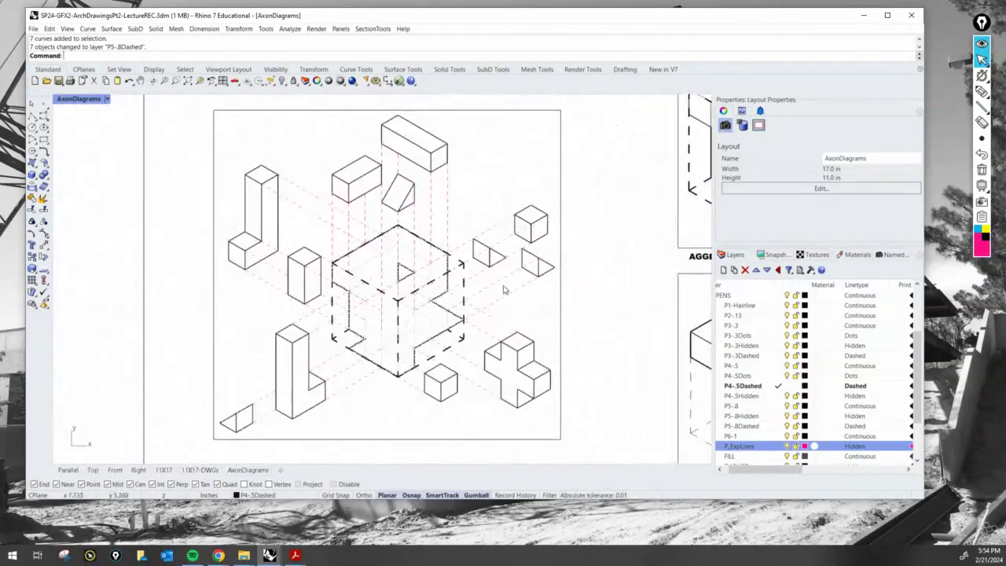
scroll(576, 251, down, 4)
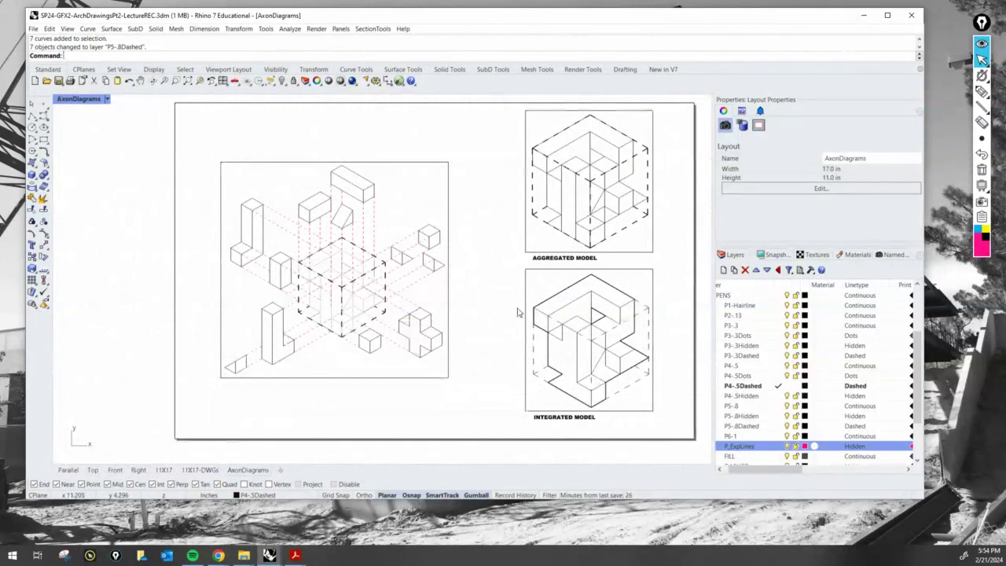
text(copy)
key(Return)
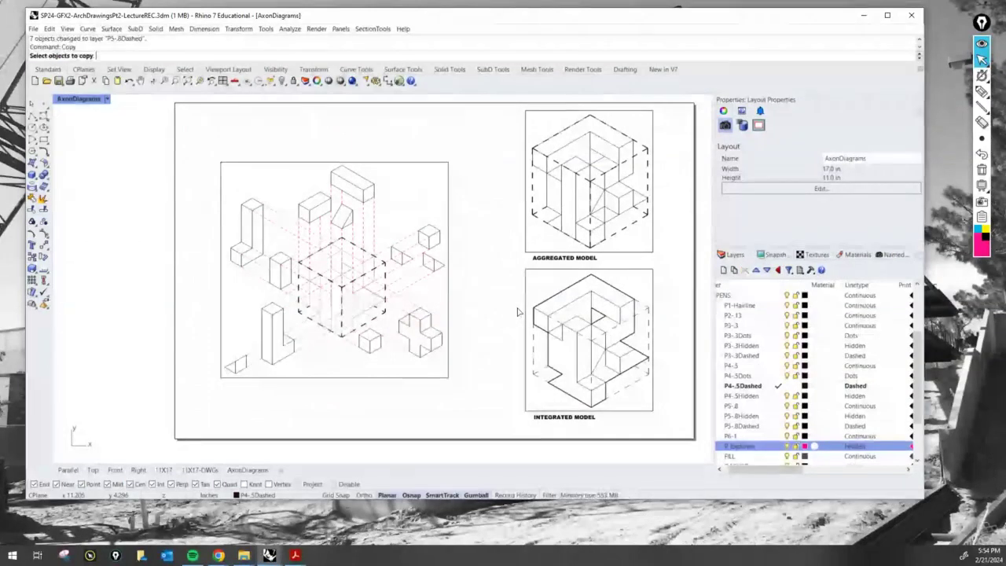
click(565, 418)
key(Return)
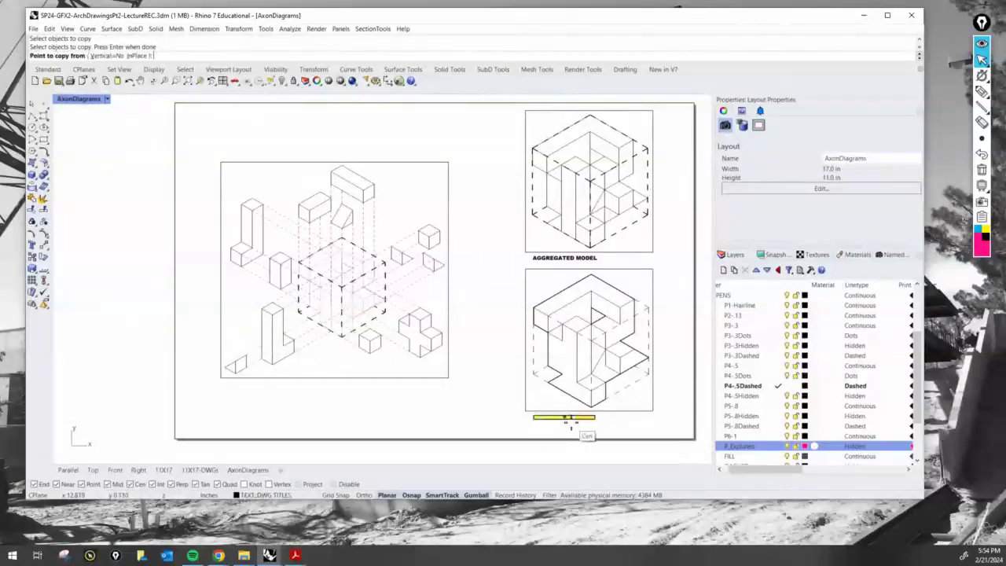
click(564, 417)
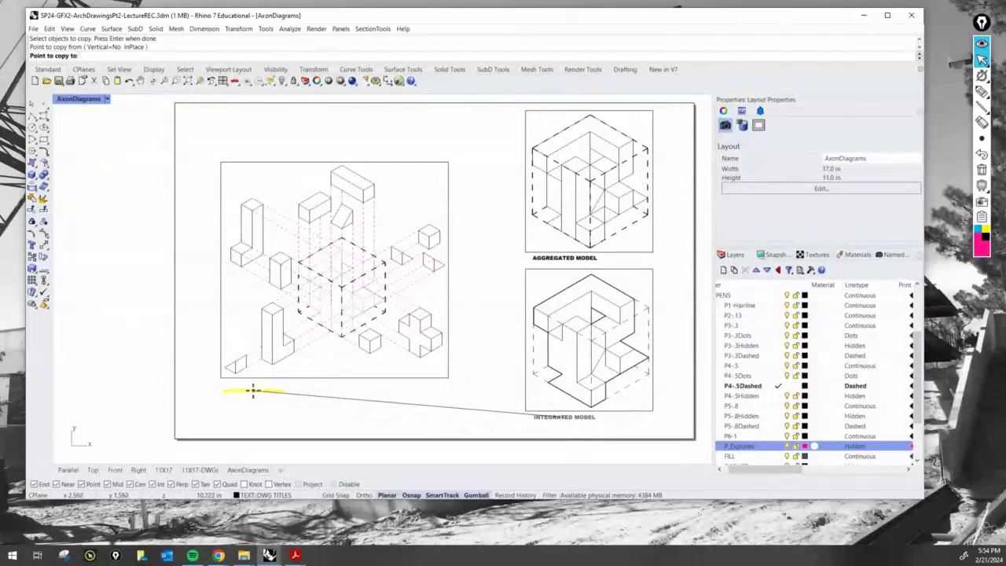
click(251, 387)
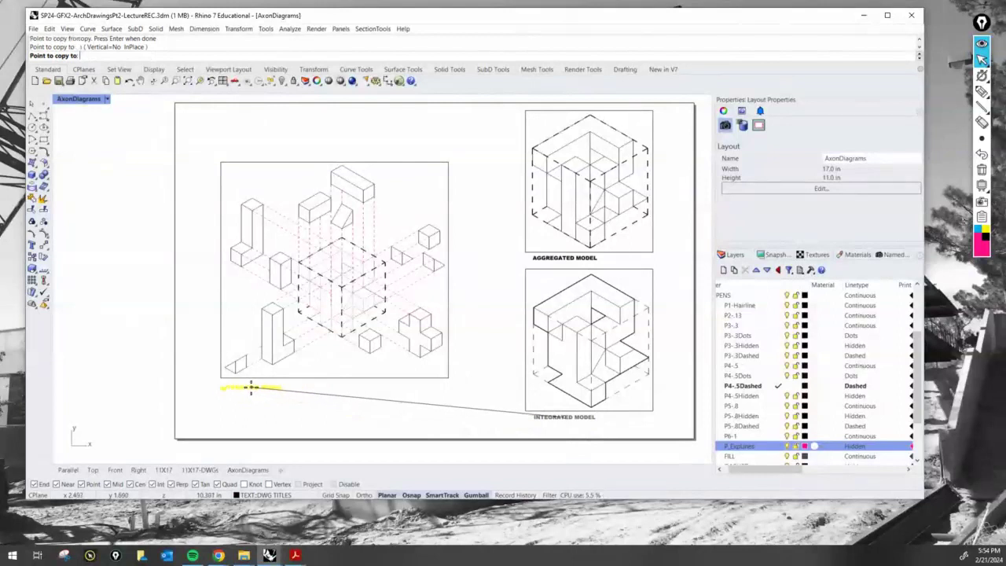
key(Return)
Change the copied title's text to "EXPLODEN AXONOMETRIC DIAGRAM - AGGREGATED TO INTEGRATED"
scroll(251, 386, up, 5)
click(272, 393)
double_click(294, 393)
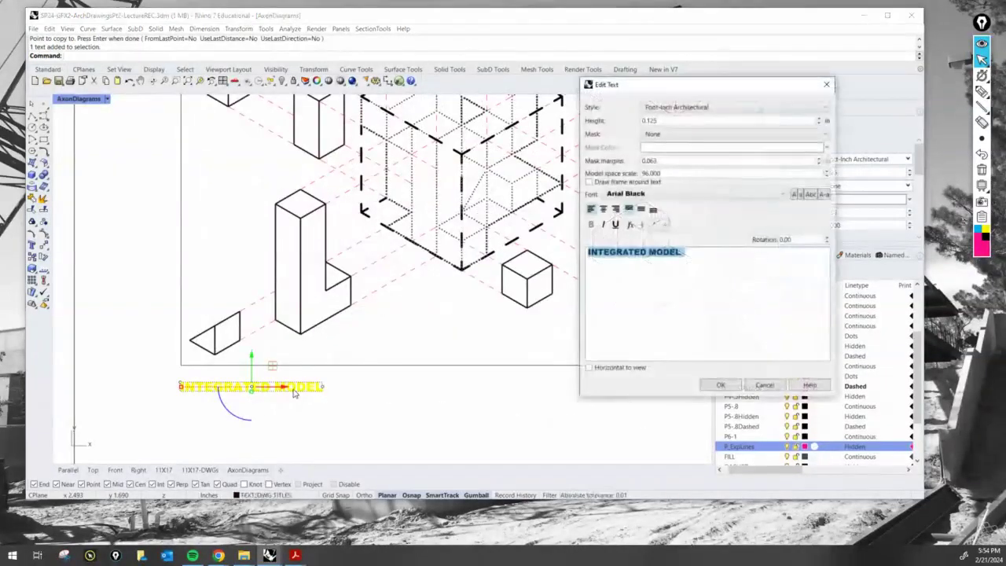
text(exploded)
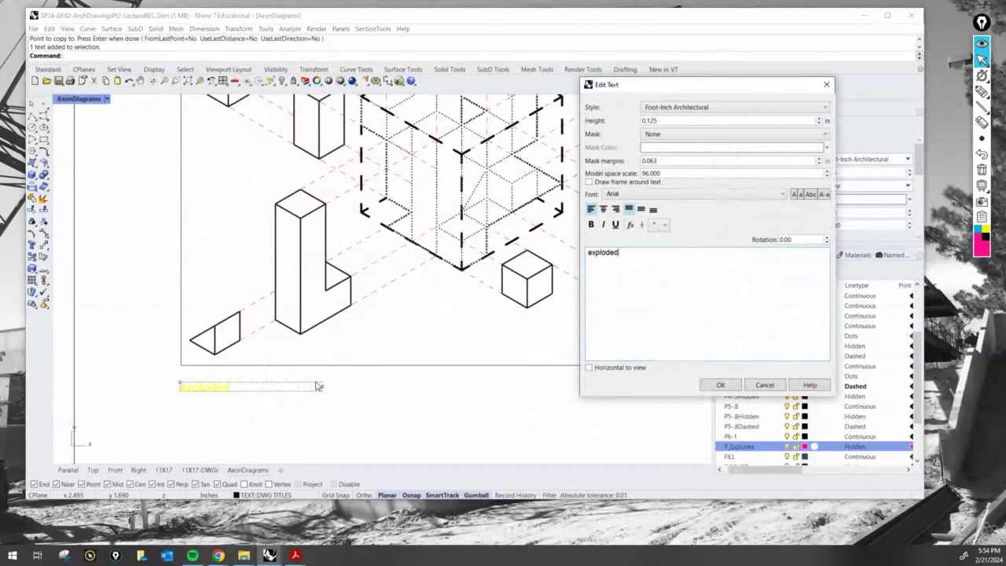
key(BackSpace)
key(BackSpace)
key(BackSpace)
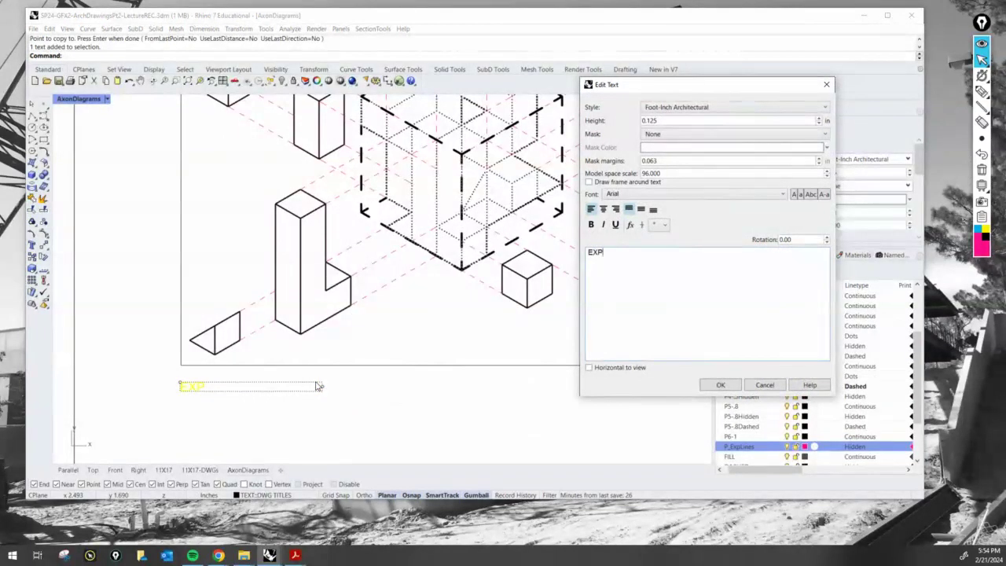
text(LPOD)
key(BackSpace)
text(ODEN AXONOMT)
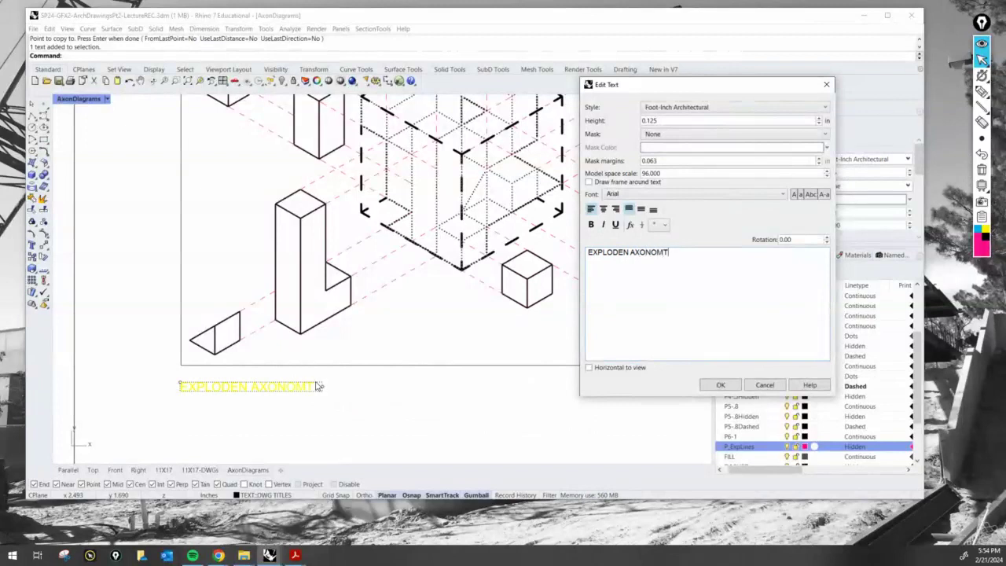
text(RIC)
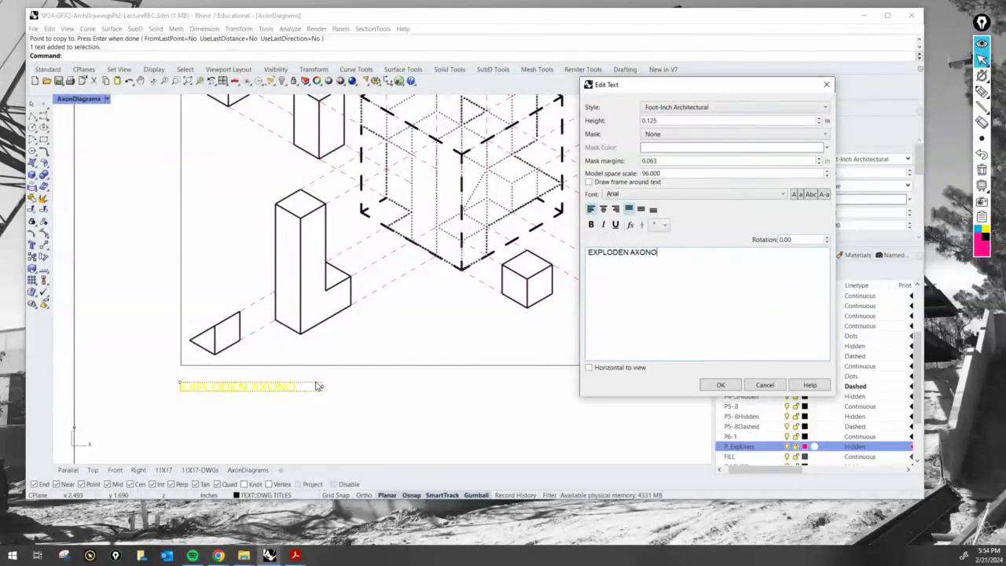
text(METRIC DIA)
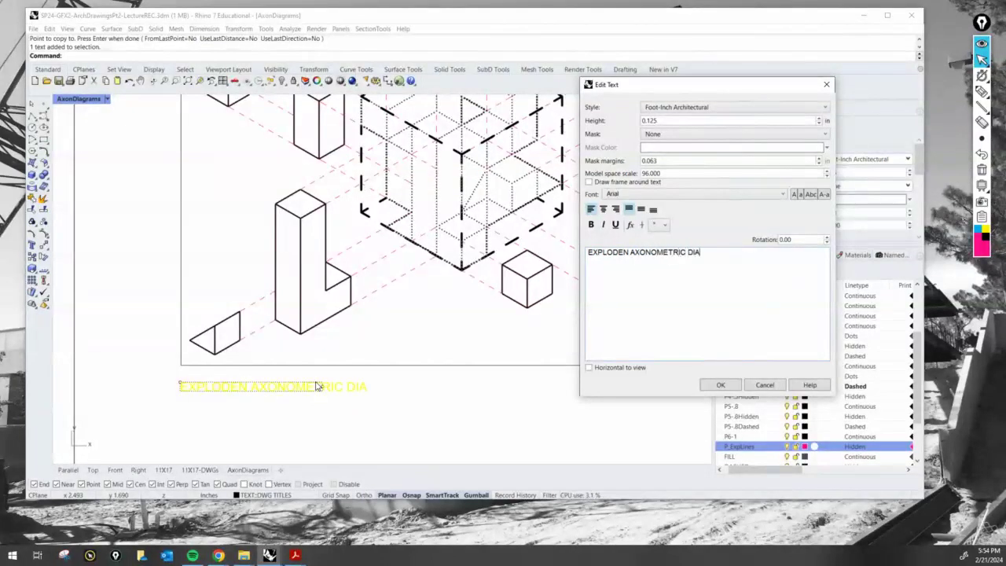
text(GRAM -)
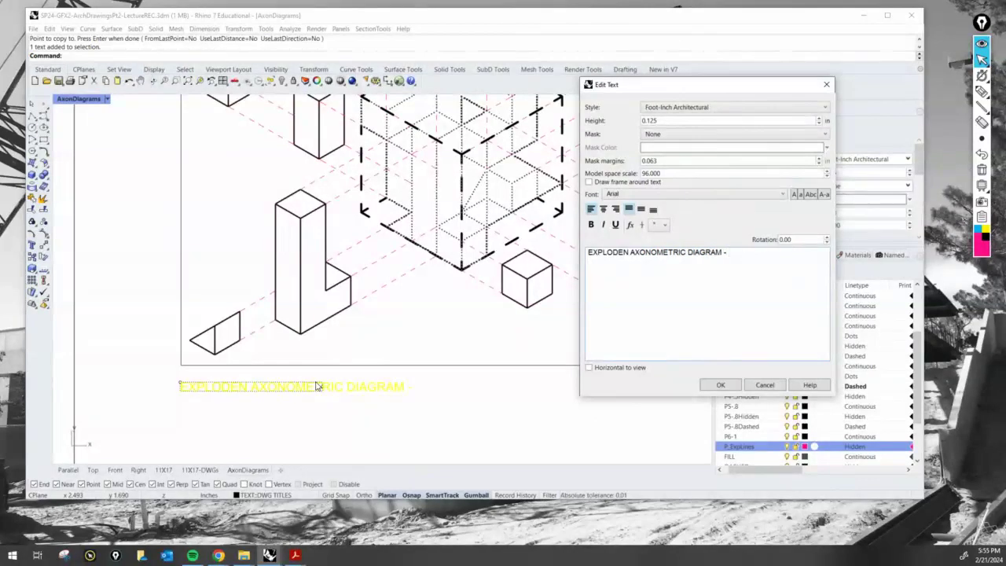
text( AGGREGATE)
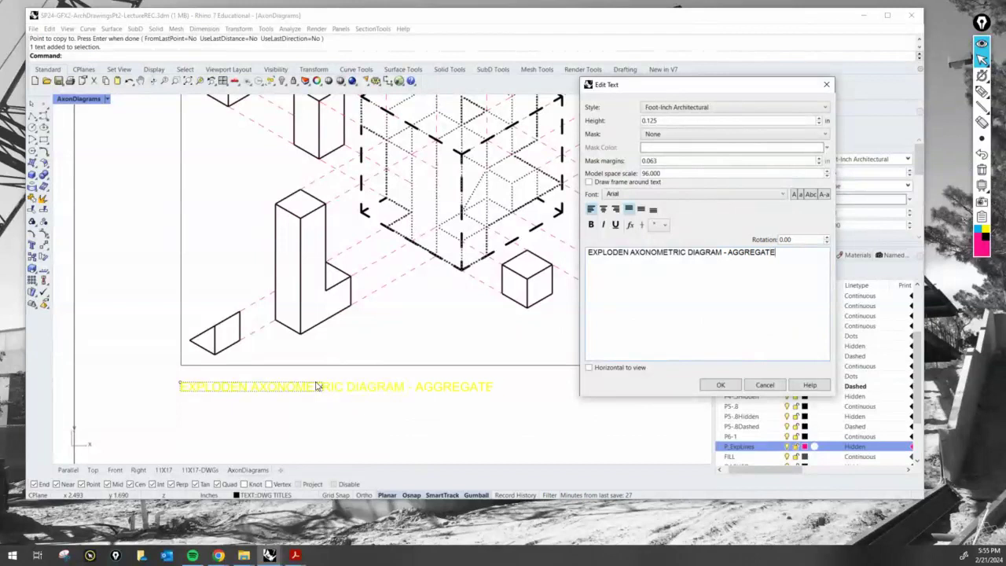
text(D TO INTEGRATED)
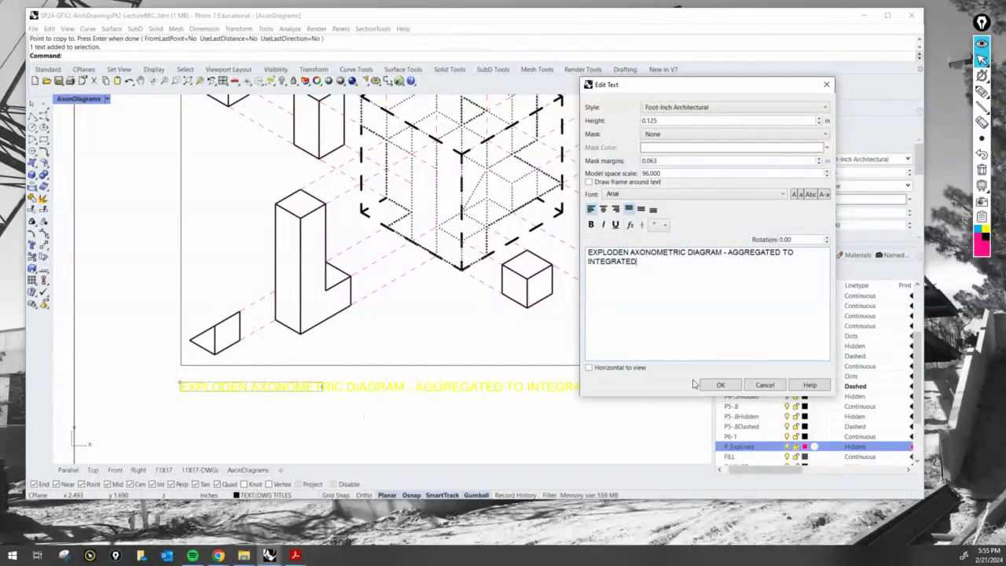
click(719, 384)
Move the exploded diagram's title slightly right so its start aligns with the left corner of the small wedge above it
scroll(575, 414, down, 4)
scroll(373, 404, up, 2)
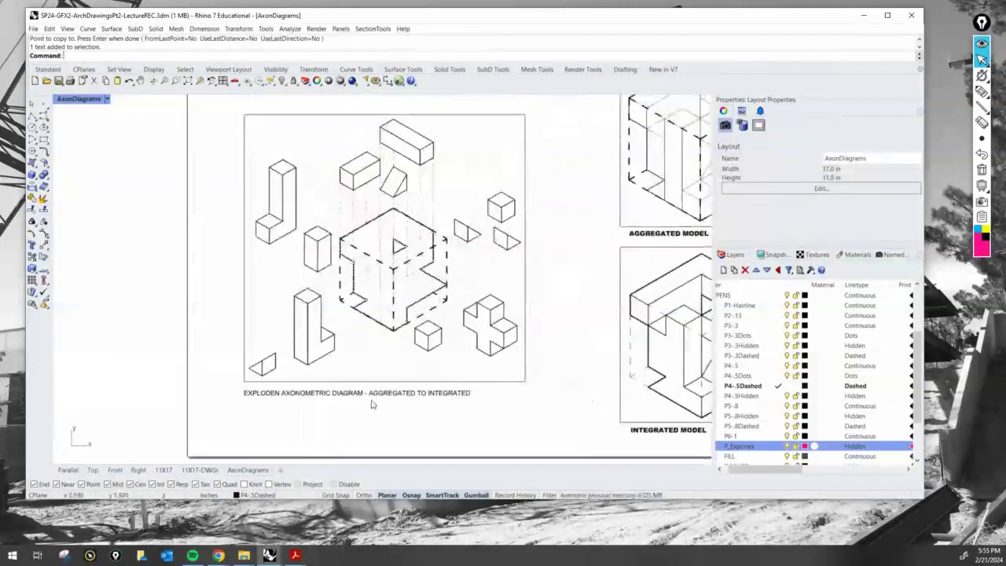
scroll(289, 405, up, 3)
text(move)
key(Return)
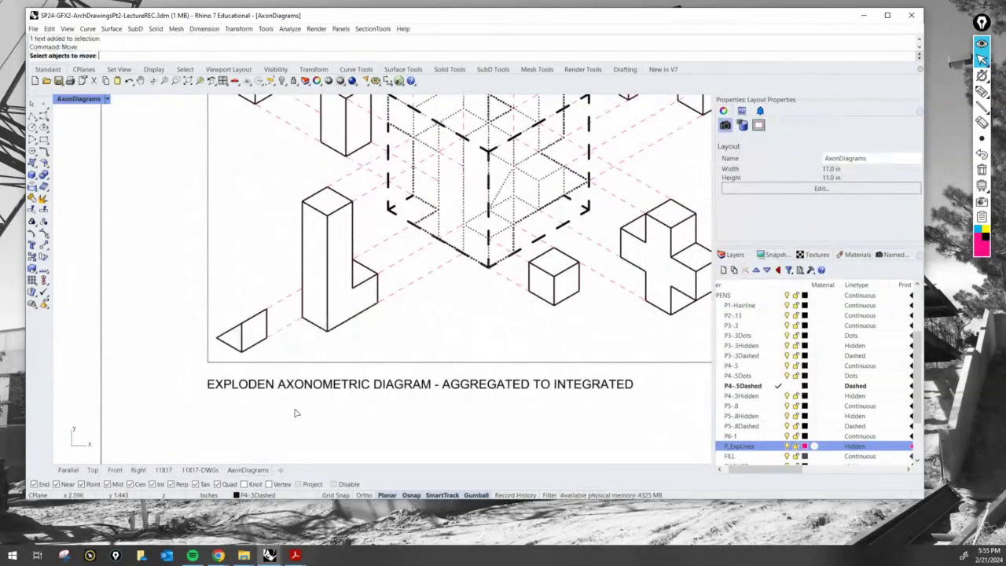
click(260, 383)
key(Return)
click(208, 384)
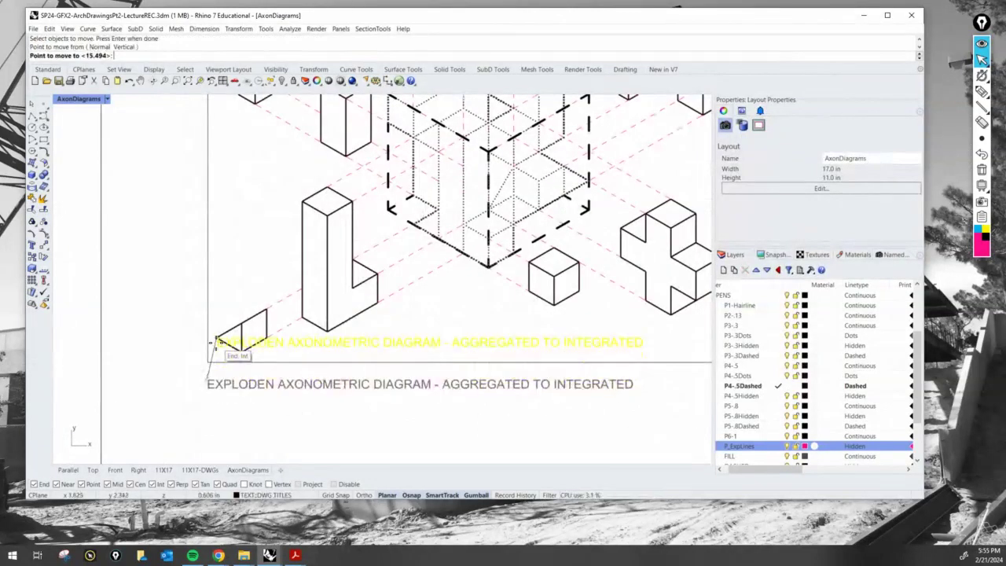
click(220, 385)
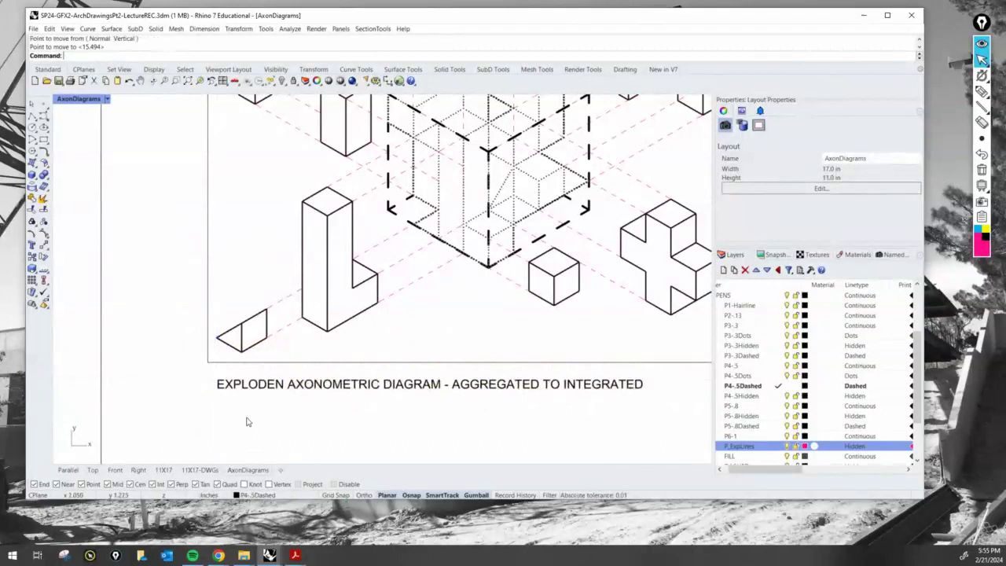
Set the exploded diagram title's font to Arial Black and save the file
scroll(246, 422, down, 4)
click(306, 393)
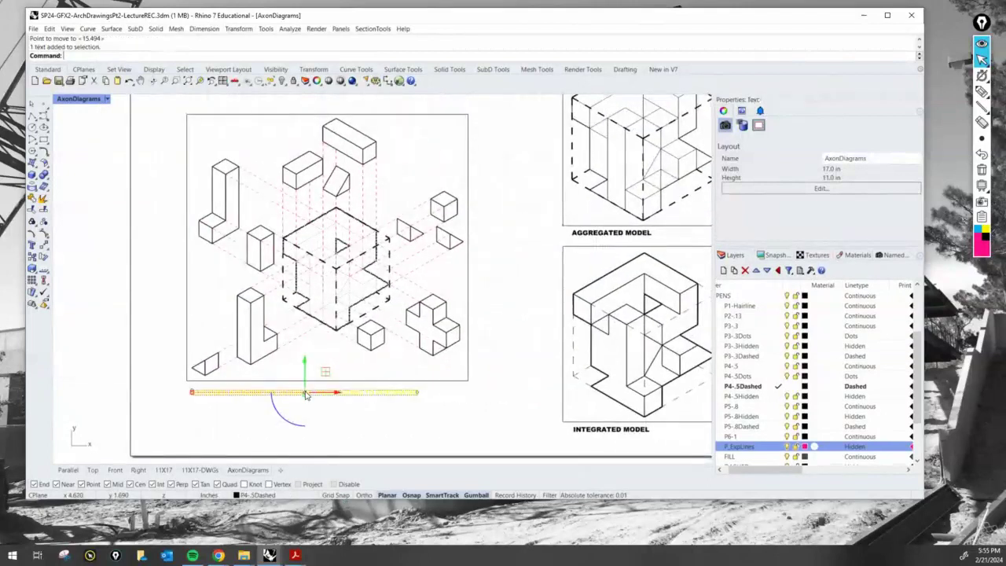
double_click(306, 393)
click(696, 107)
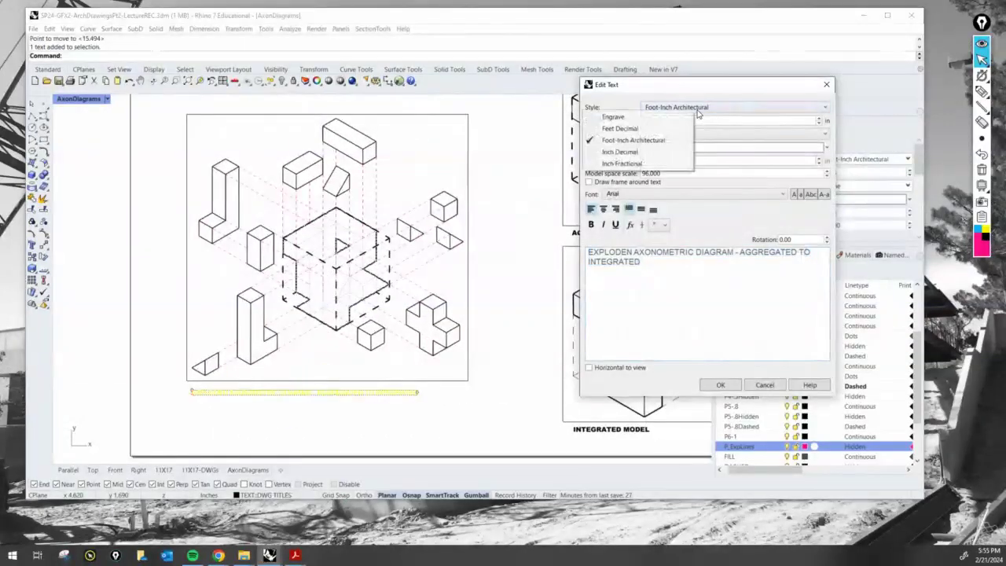
click(701, 121)
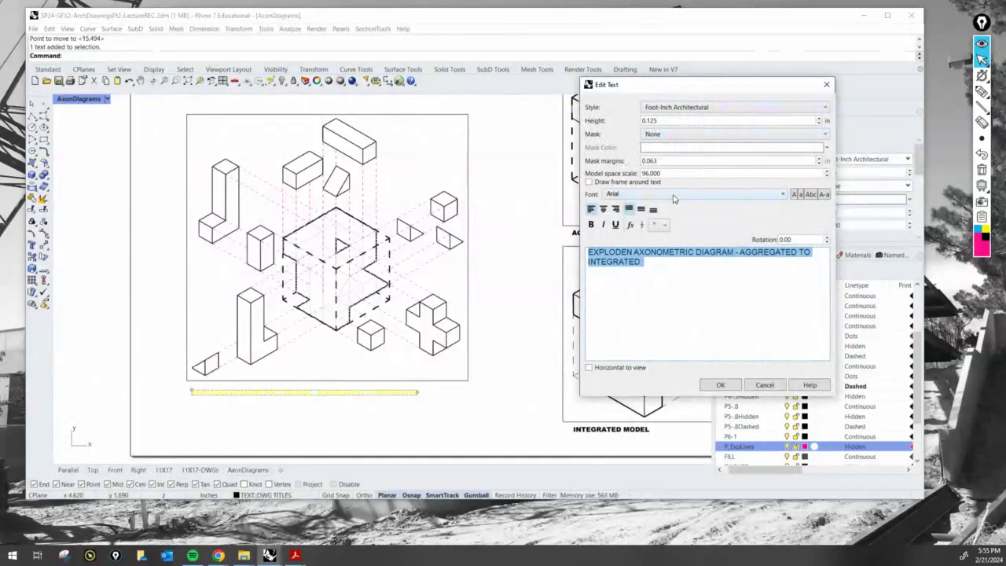
click(671, 194)
click(675, 215)
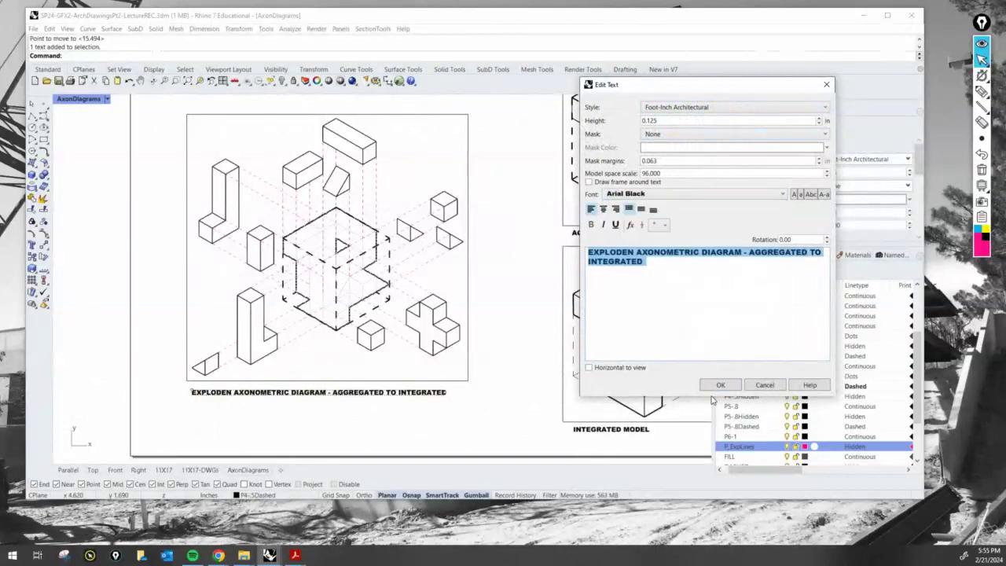
click(518, 419)
scroll(519, 418, down, 4)
right_drag(522, 415, 447, 425)
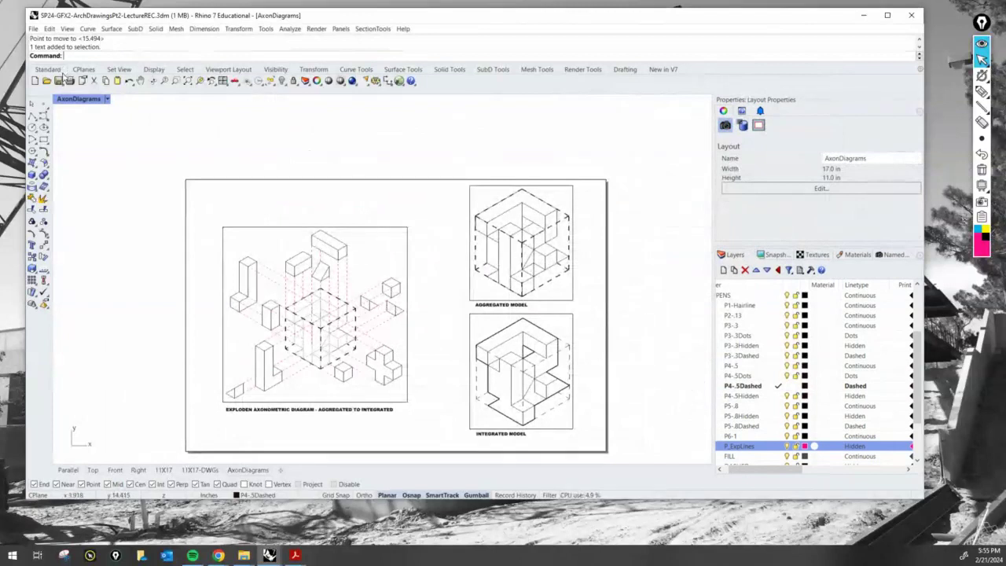
click(58, 80)
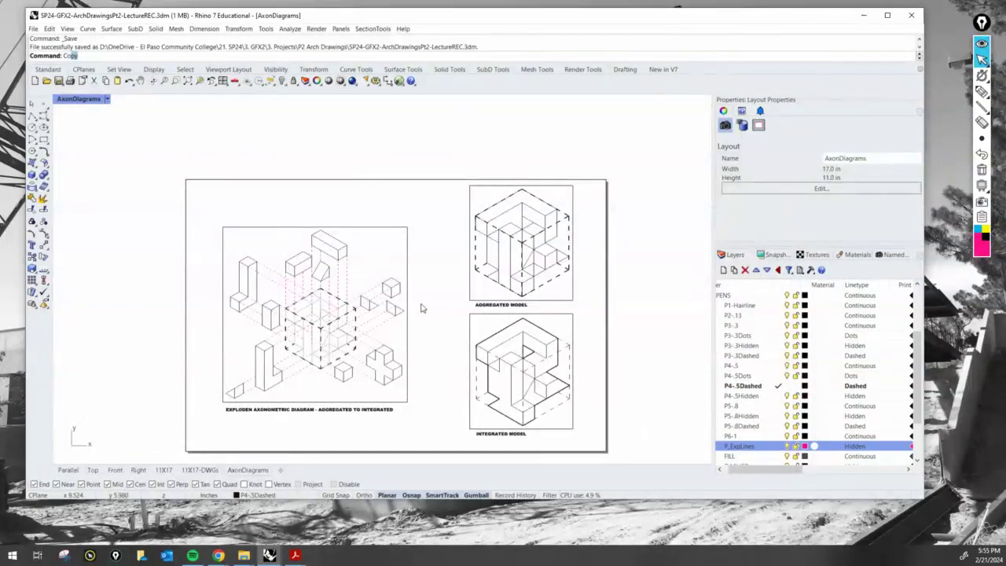
Copy the exploded diagram's title straight up to the empty area above its frame, just below the sheet's upper edge
key(Return)
click(343, 410)
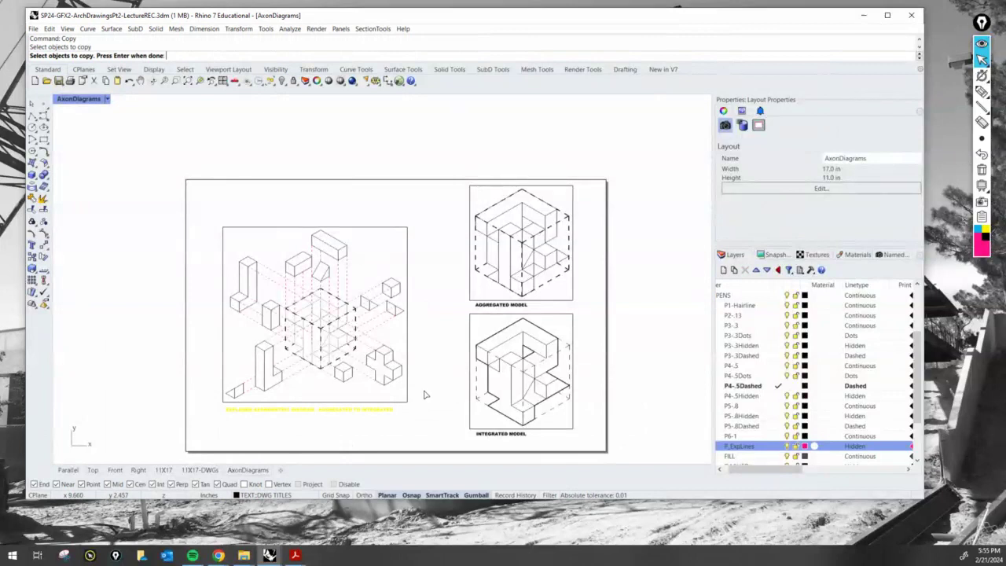
key(Return)
click(423, 389)
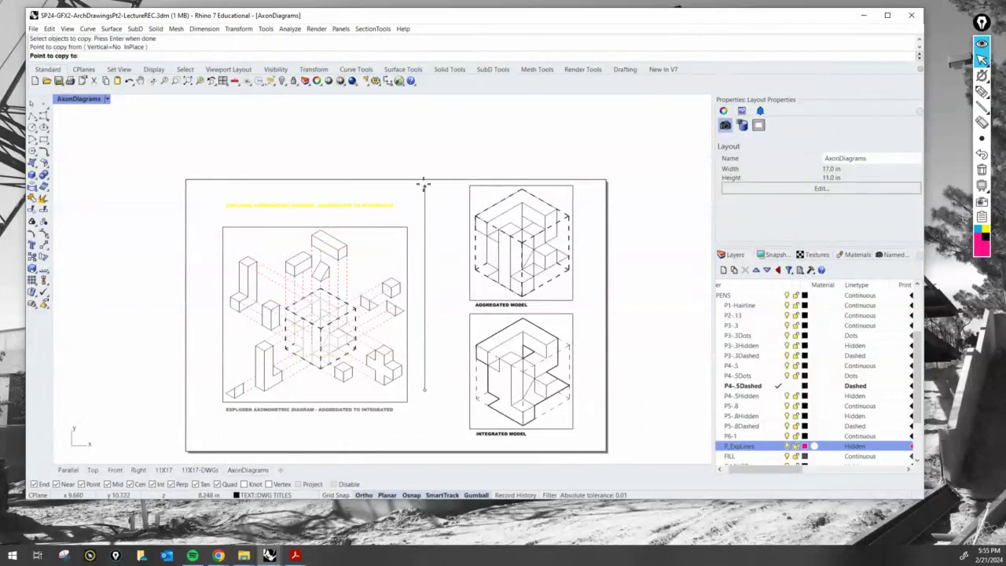
click(424, 178)
key(Return)
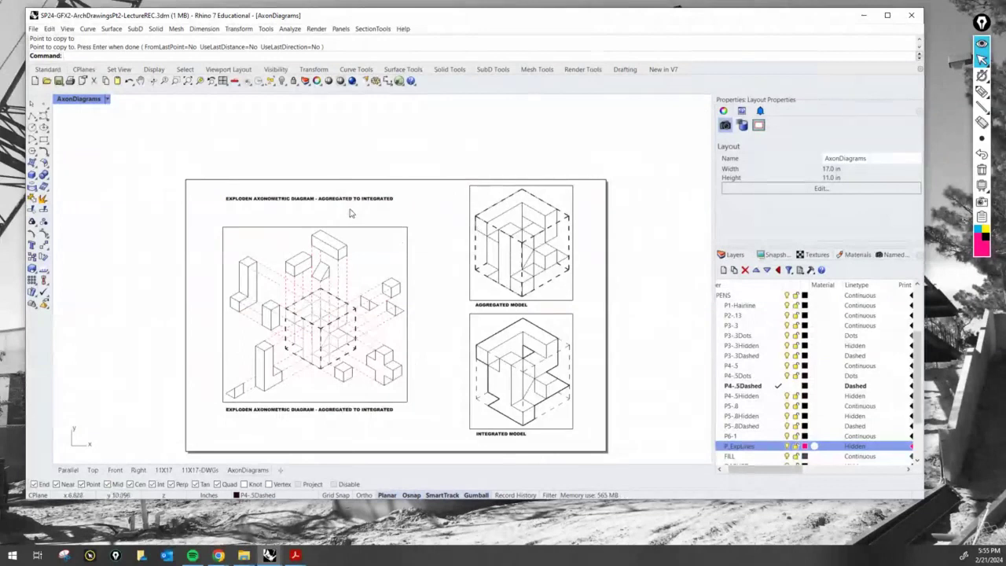
Change the upper title copy's text to "MODELING DIAGRAMS"
scroll(346, 206, up, 3)
click(341, 198)
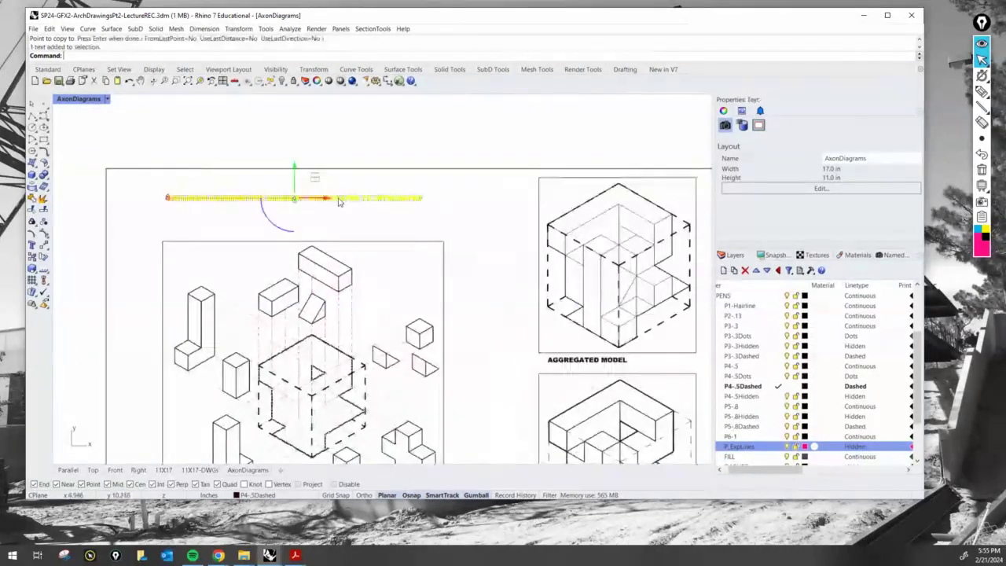
double_click(422, 198)
click(722, 252)
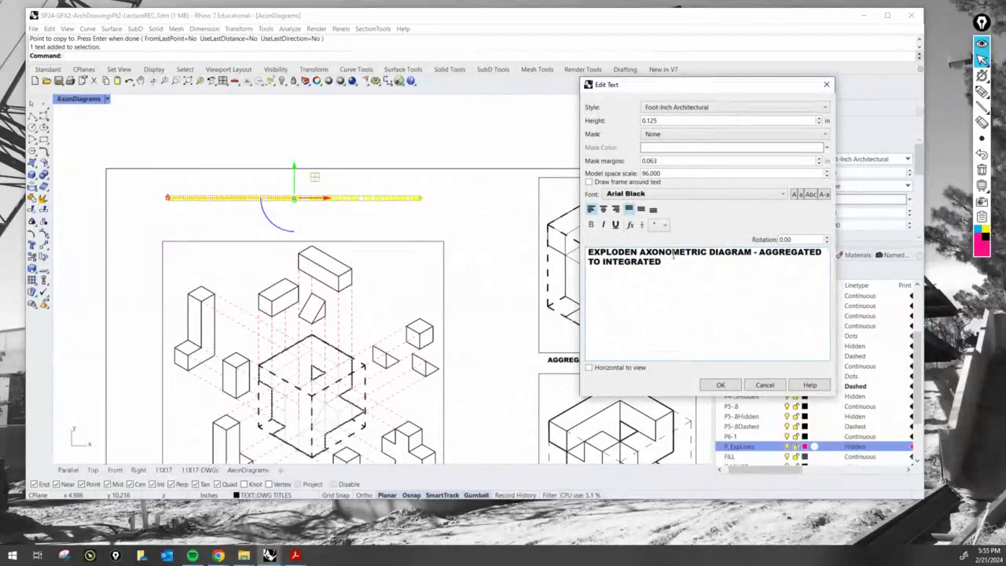
click(750, 253)
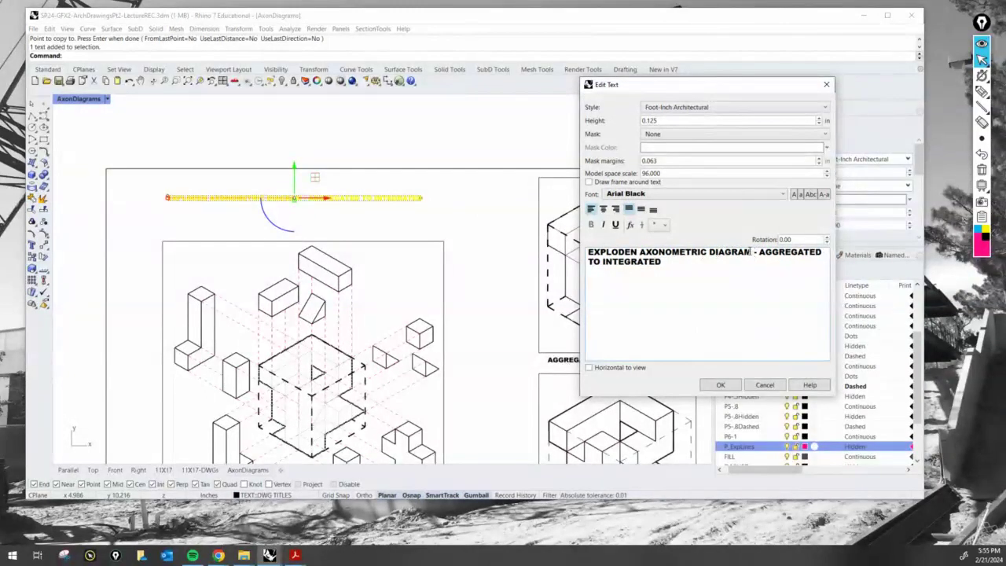
drag(696, 262, 503, 231)
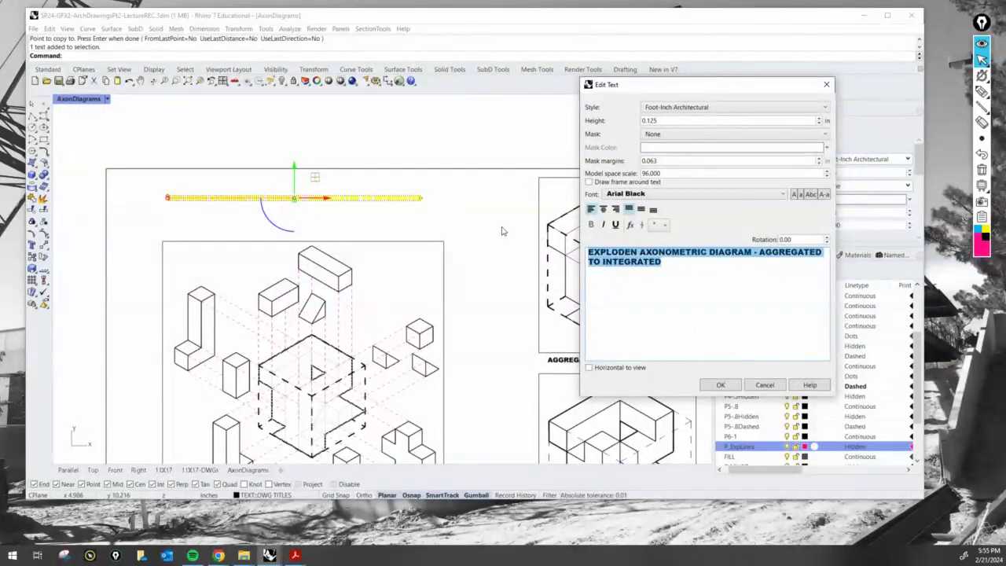
text(MODELING DIAGERA )
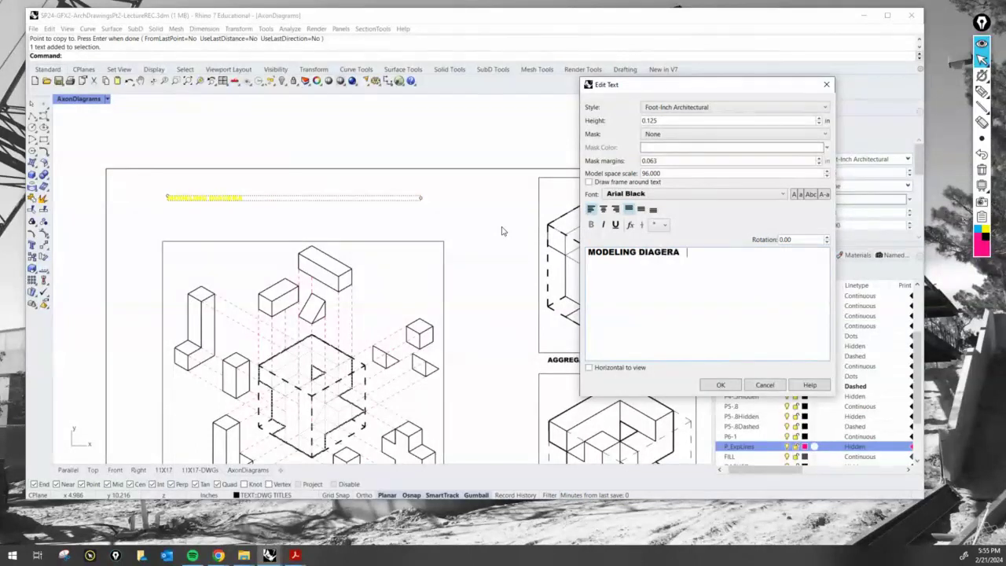
key(BackSpace)
key(BackSpace)
key(BackSpace)
key(BackSpace)
text(RAMS)
Set the MODELING DIAGRAMS text height to 0.625 in and move the heading up and left toward the sheet's corner
drag(695, 258, 543, 228)
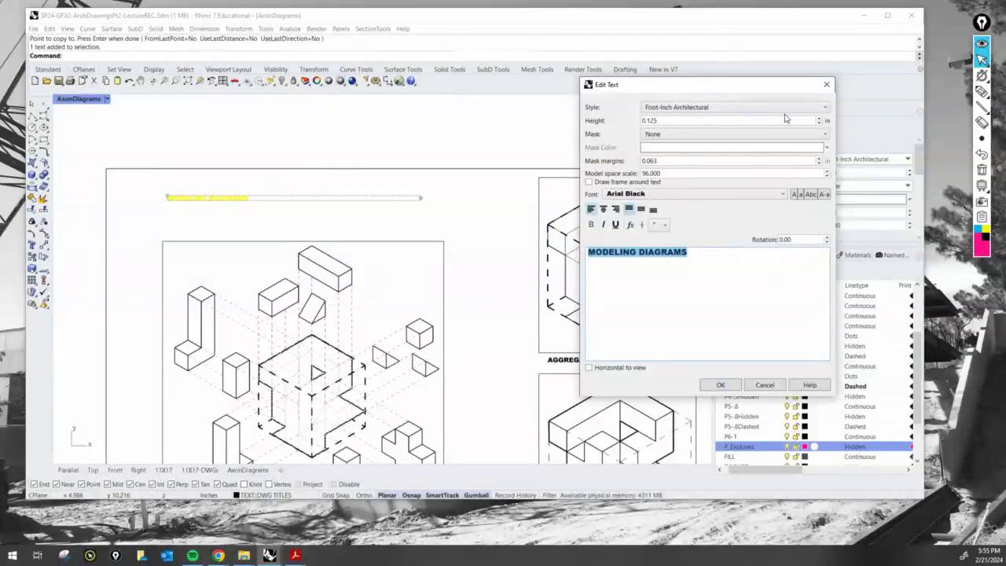
click(819, 117)
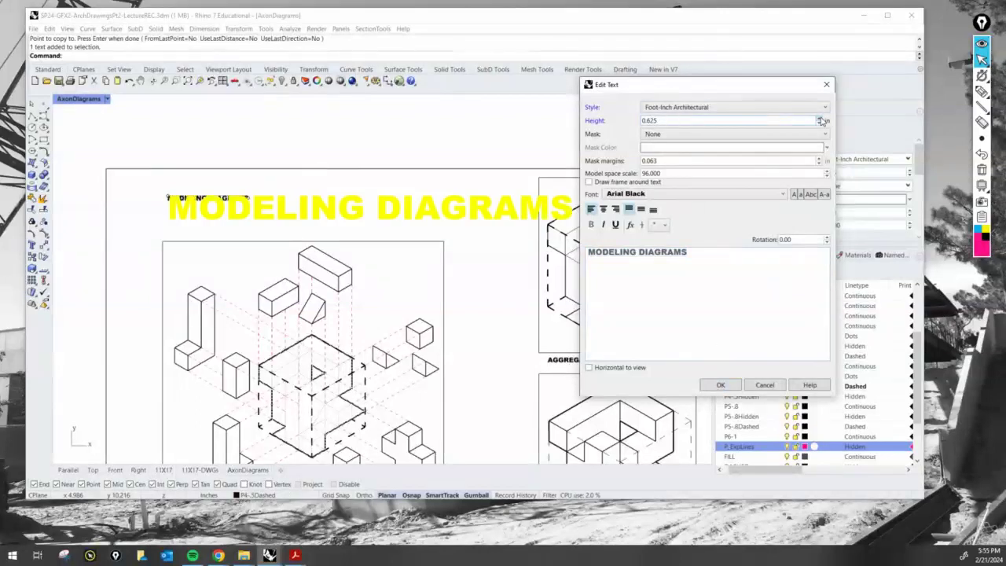
click(722, 385)
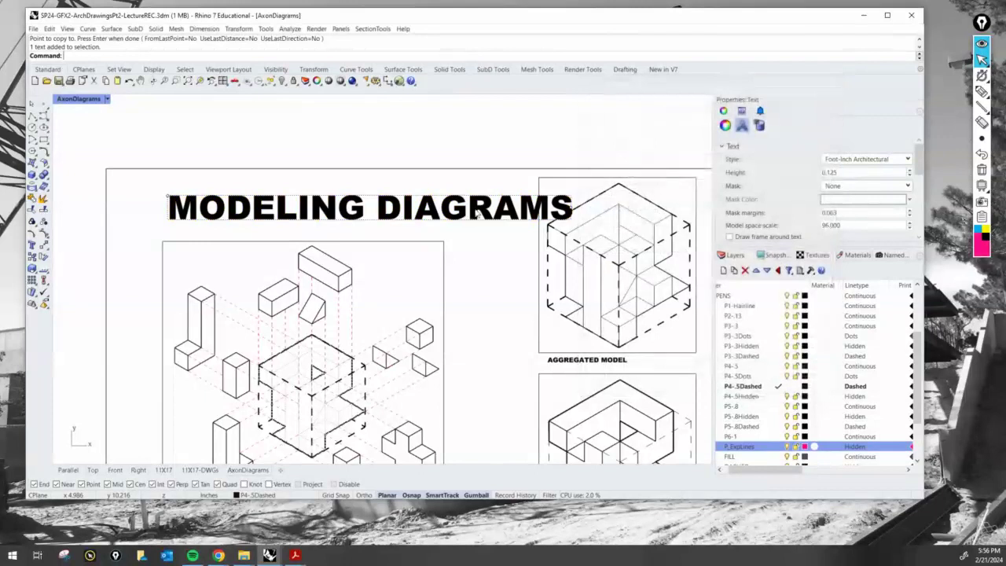
drag(471, 208, 419, 191)
click(422, 162)
scroll(425, 160, down, 4)
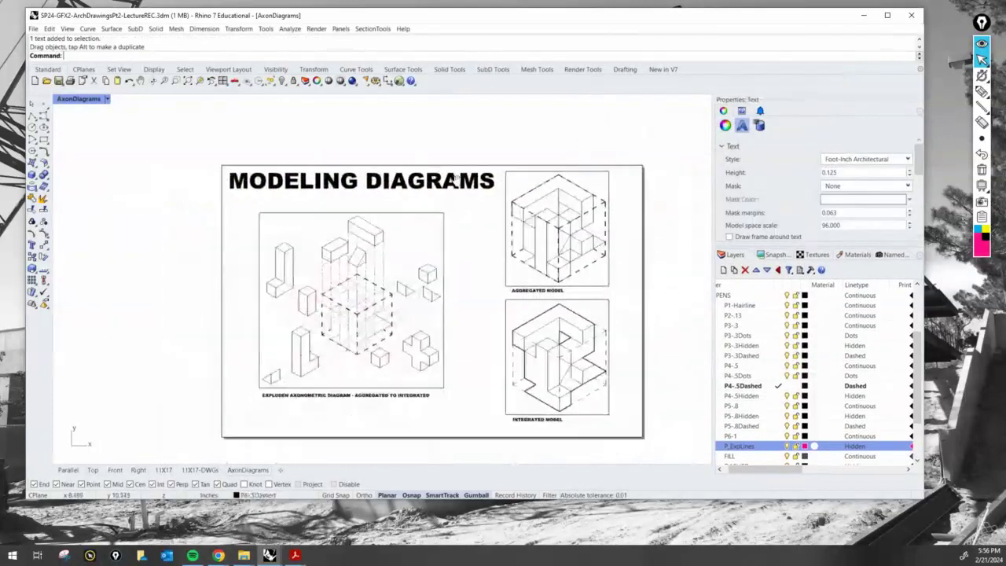
right_drag(424, 162, 426, 171)
Scale the MODELING DIAGRAMS heading down to a text height of about 0.48 in
scroll(427, 174, up, 4)
click(422, 196)
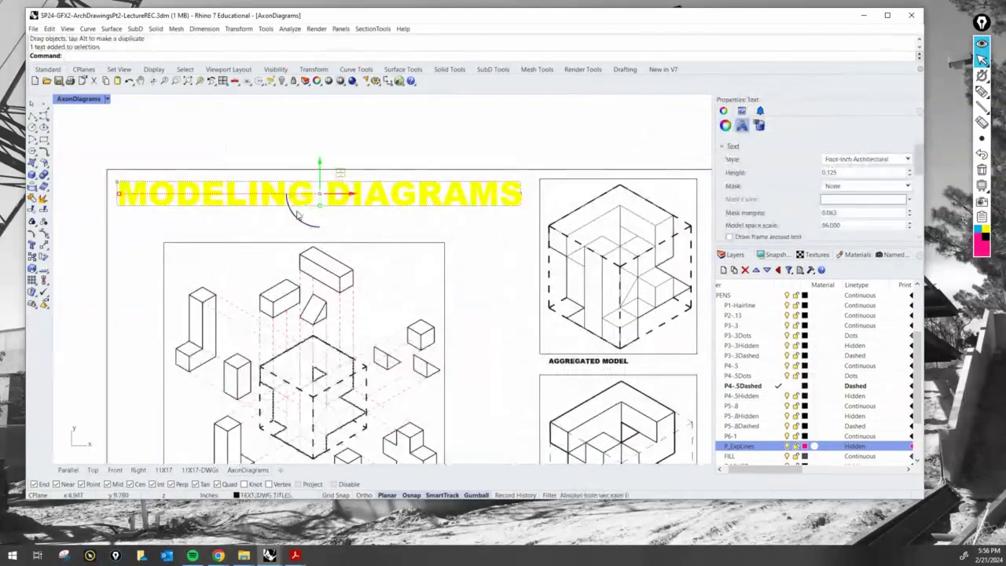
scroll(331, 207, up, 3)
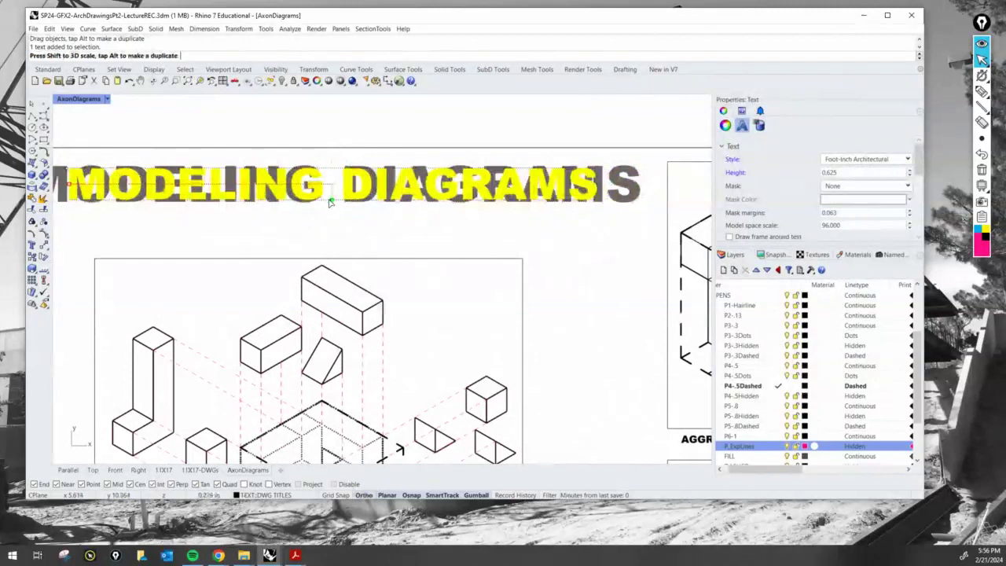
click(334, 167)
scroll(382, 170, down, 2)
right_drag(383, 169, 480, 186)
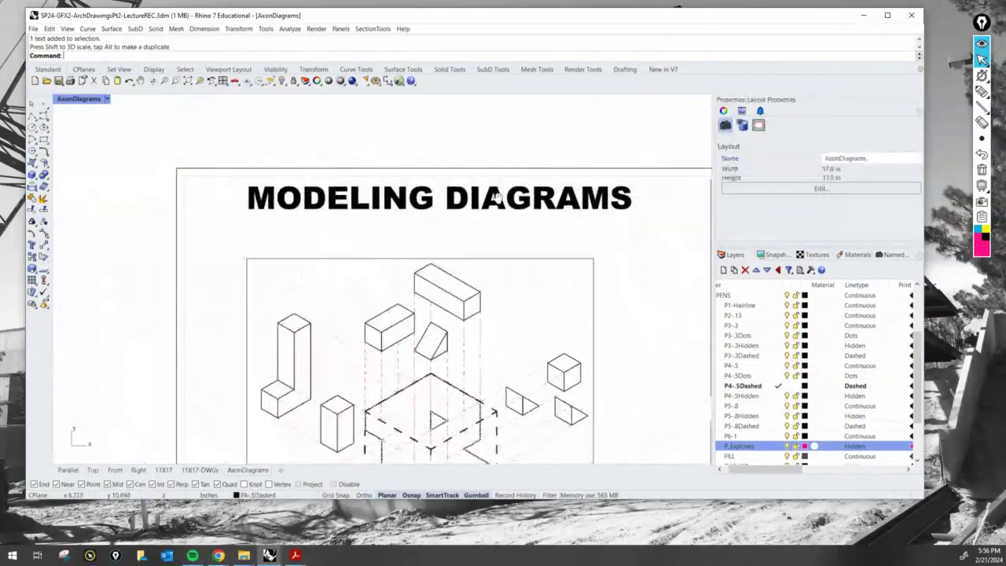
Move the MODELING DIAGRAMS heading left, so it starts close to the sheet's left edge
drag(496, 196, 451, 196)
click(442, 124)
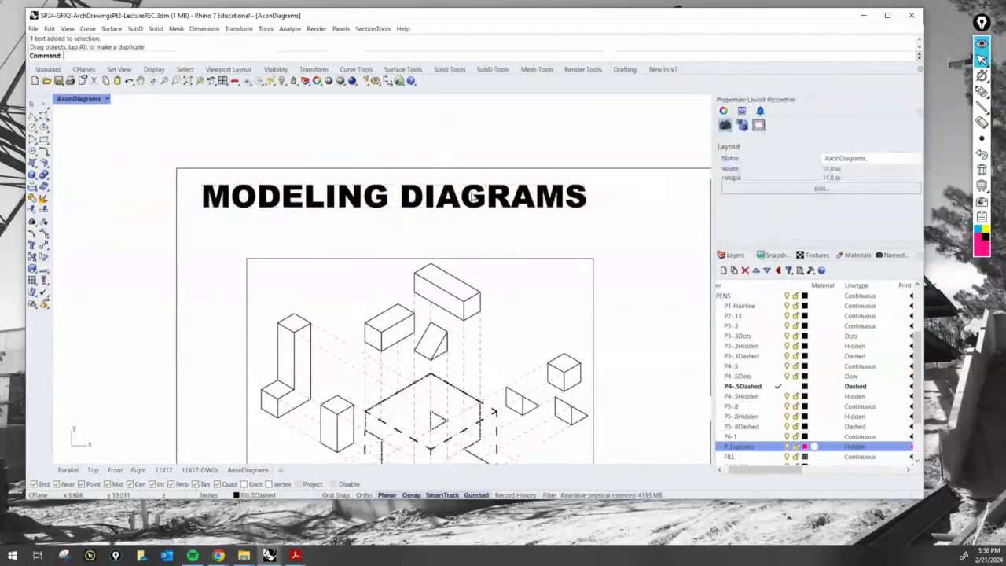
scroll(446, 161, down, 2)
right_drag(450, 220, 375, 198)
scroll(384, 182, down, 6)
scroll(377, 198, up, 3)
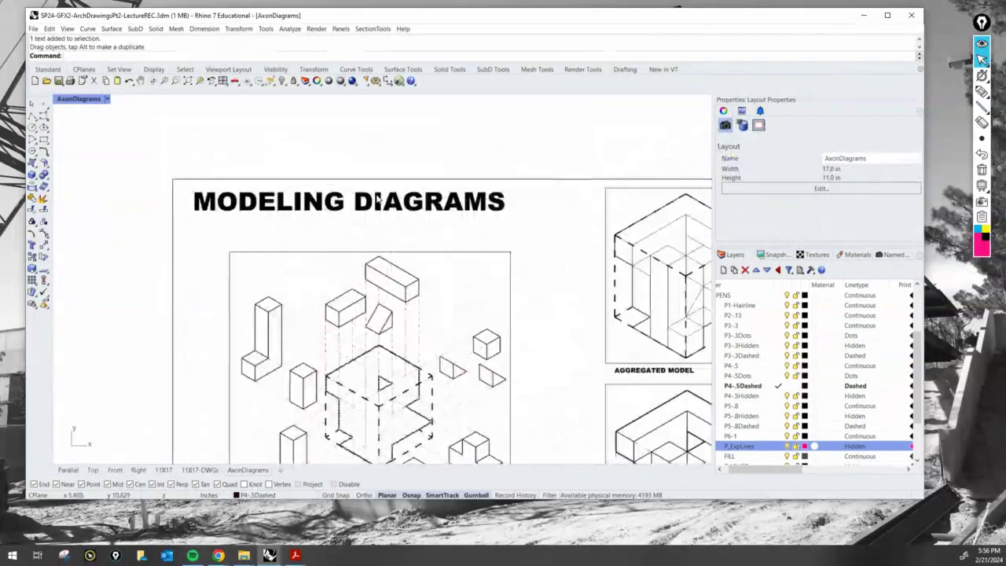
Scale the MODELING DIAGRAMS heading down further to a text height of about 0.41 in
click(346, 203)
scroll(334, 208, up, 2)
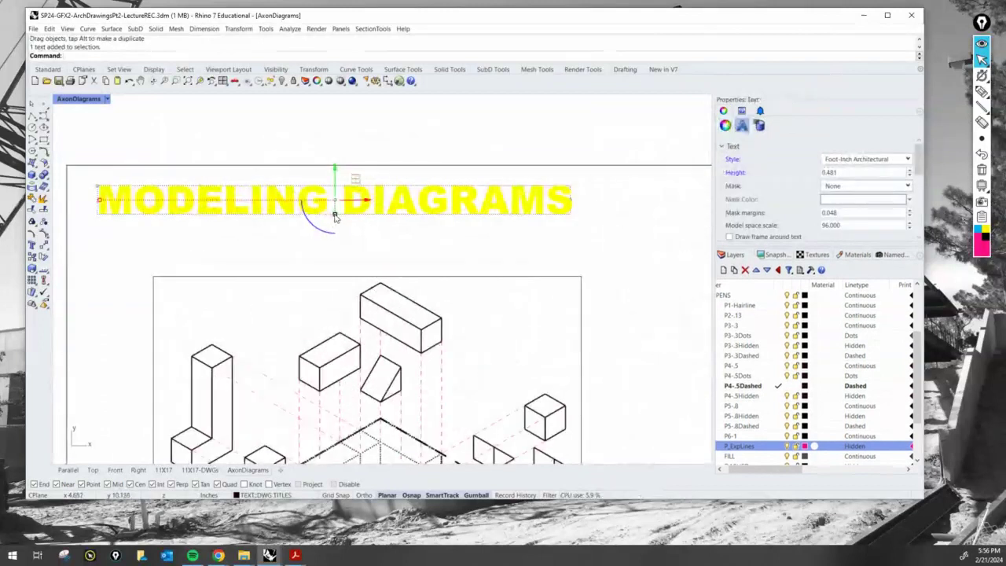
scroll(331, 219, up, 3)
drag(334, 216, 336, 213)
scroll(385, 225, down, 6)
right_drag(388, 227, 395, 199)
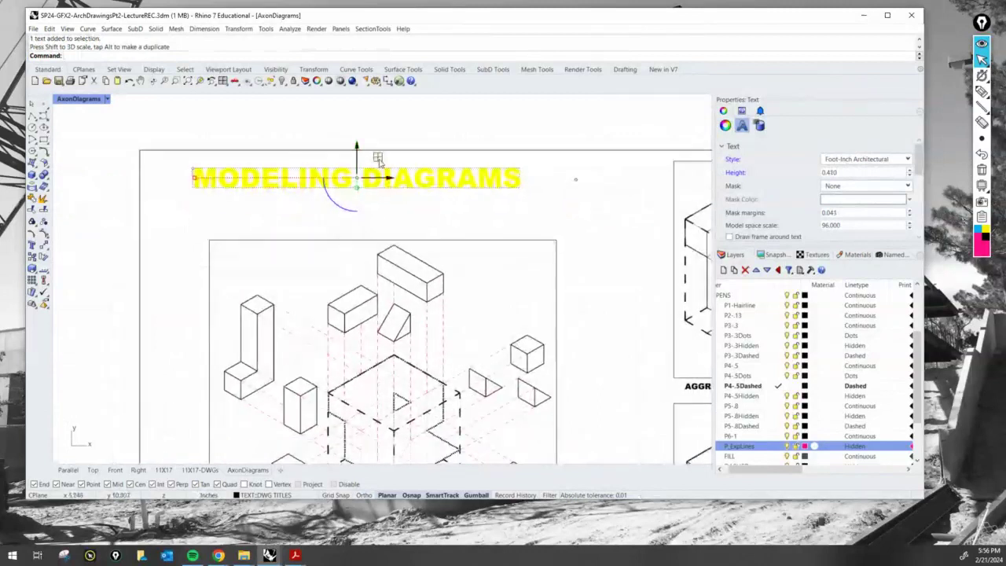
Move the reduced MODELING DIAGRAMS heading up and left into the sheet's upper-left corner
drag(378, 158, 337, 149)
click(363, 204)
scroll(366, 209, down, 8)
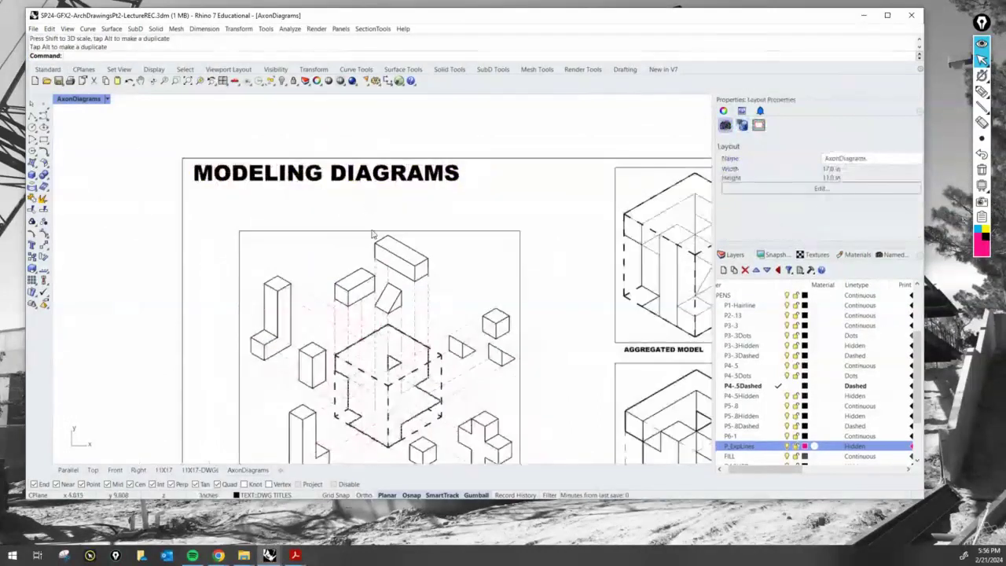
scroll(354, 195, up, 3)
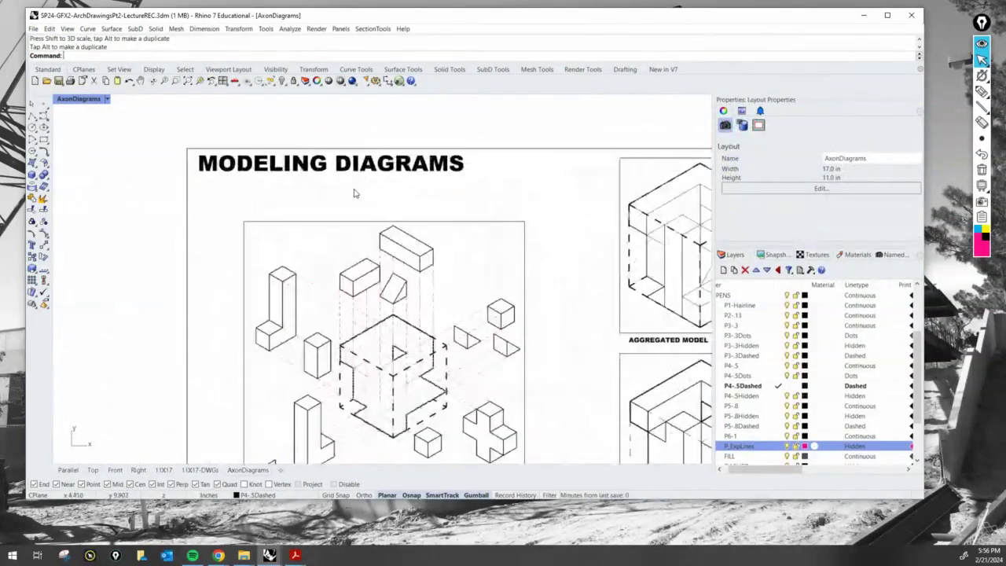
Copy the exploded diagram's title to just below the MODELING DIAGRAMS heading, aligned with the heading's left end
text(copy)
key(Return)
scroll(353, 193, down, 3)
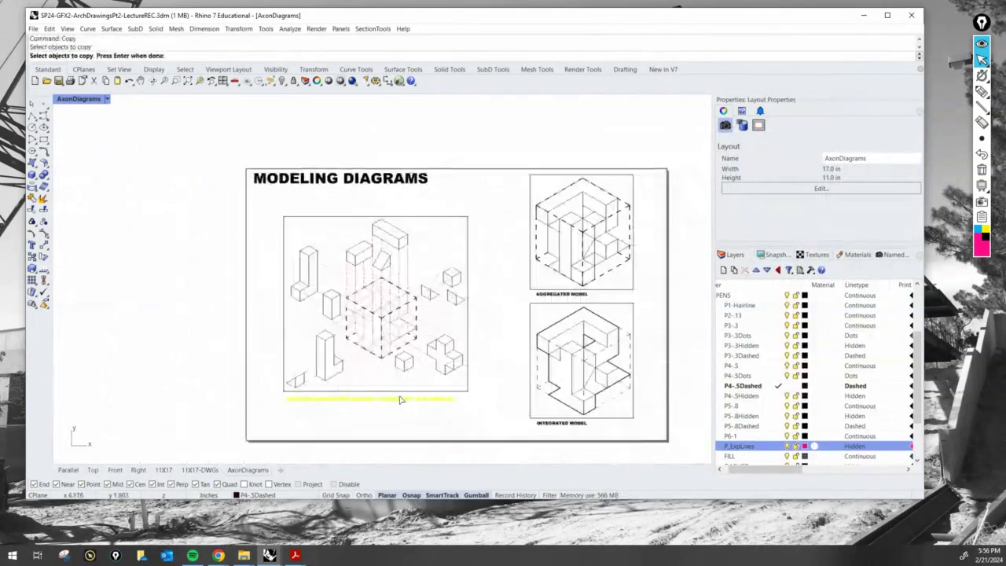
click(399, 400)
key(Return)
click(400, 398)
scroll(341, 217, up, 3)
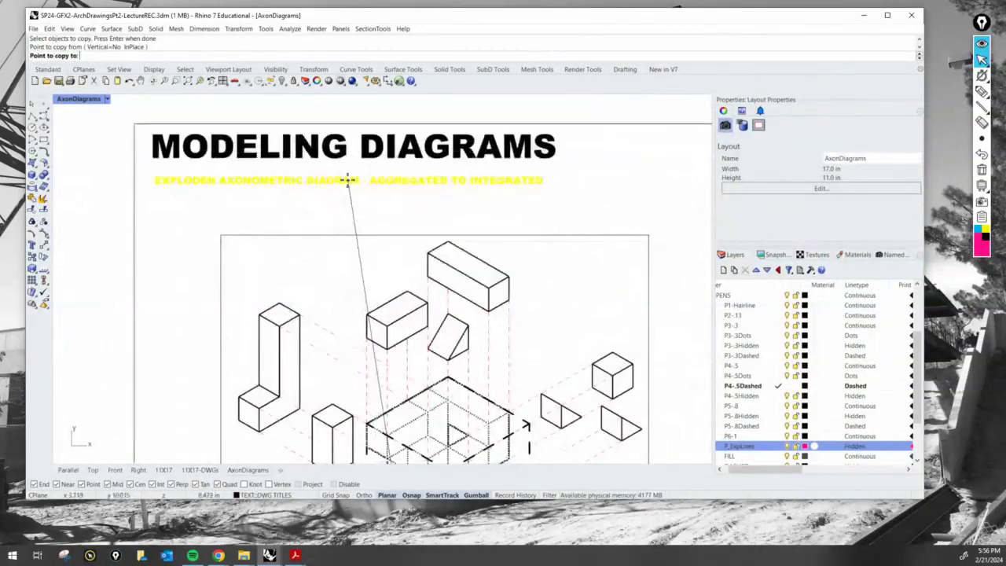
click(344, 177)
key(Return)
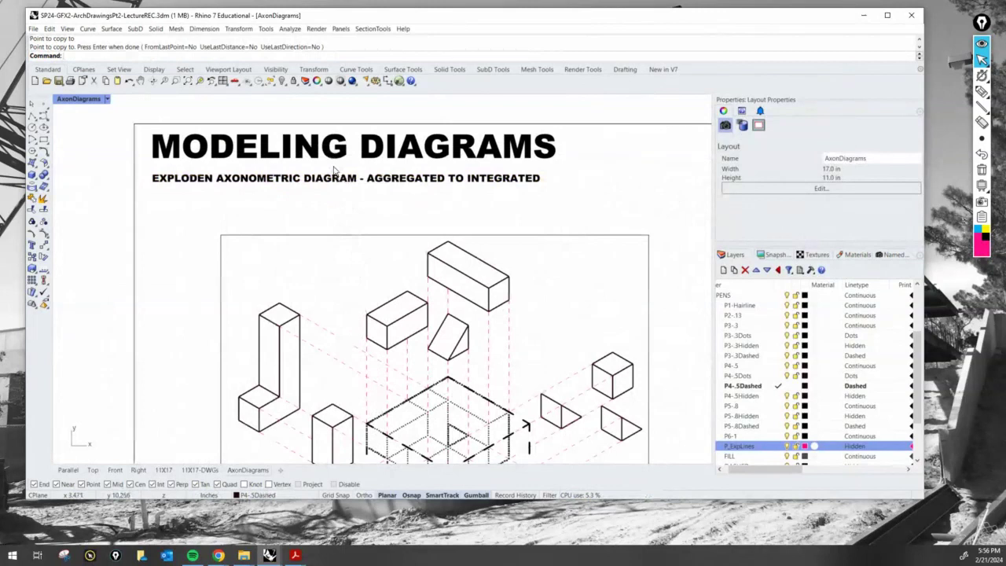
Change the text of the title copy below the heading to "AGGREGATED MODEL"
double_click(336, 180)
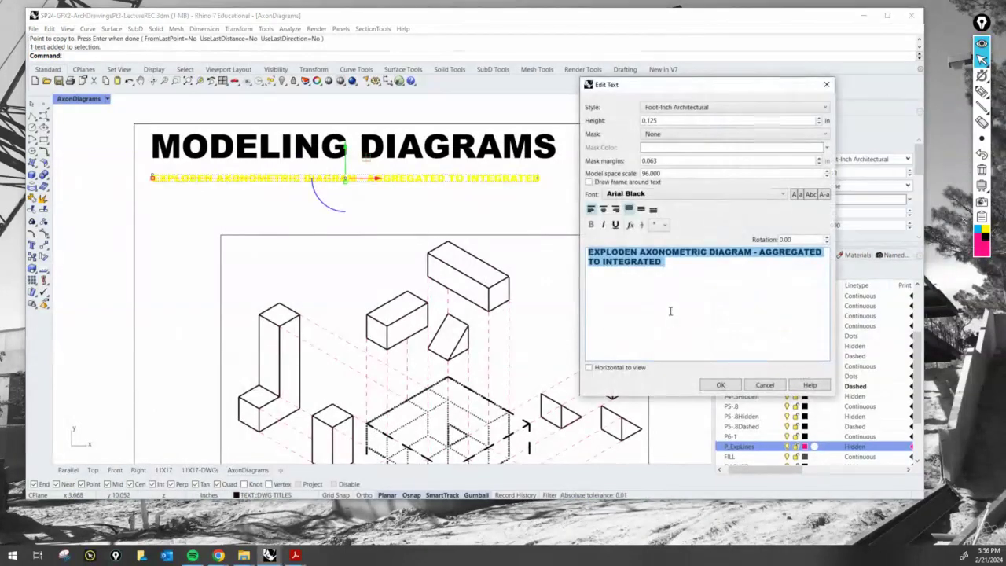
text(AGGREGATED MODEL)
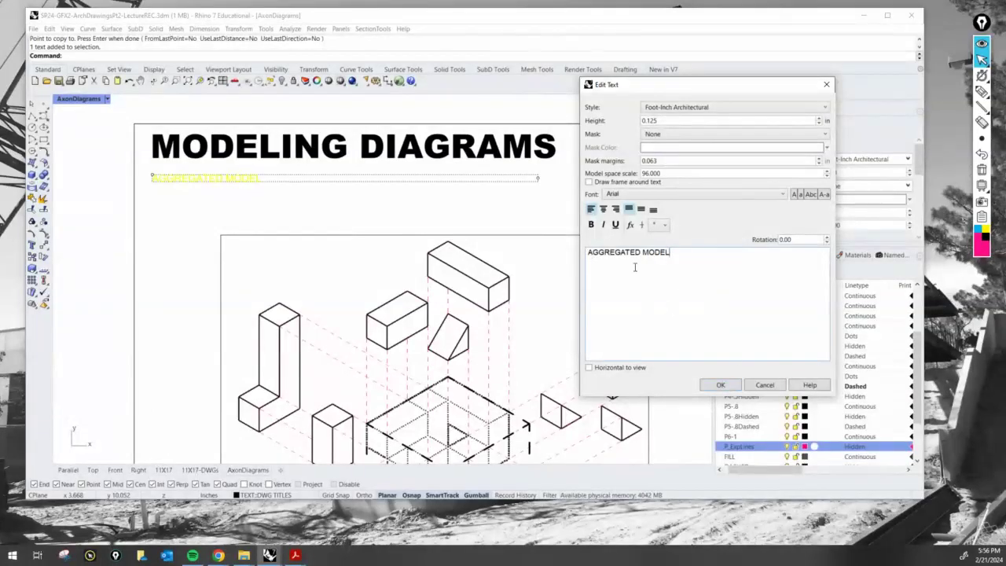
click(721, 385)
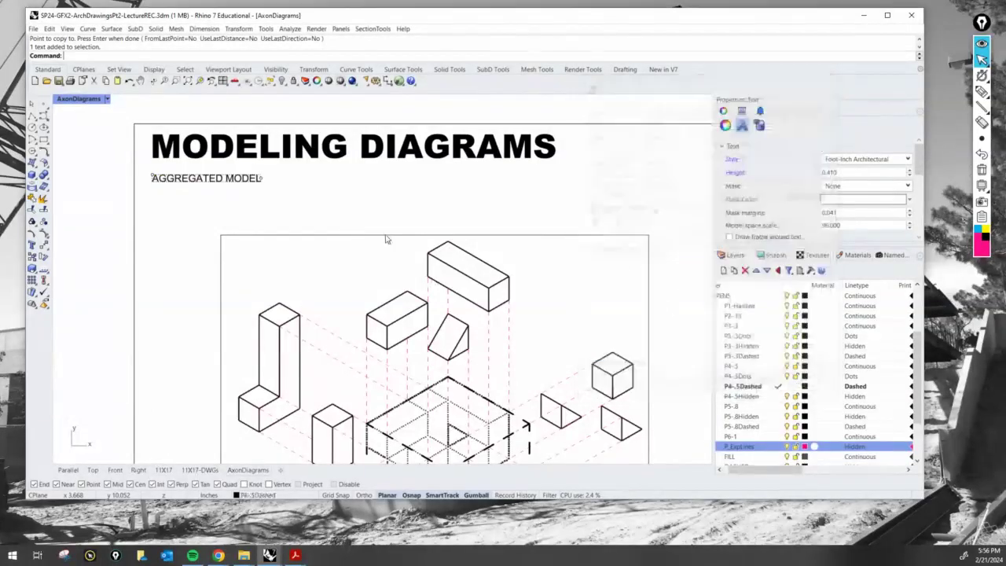
Format the AGGREGATED MODEL subtitle below the heading in Arial Black with a text height of 0.25 in
double_click(512, 181)
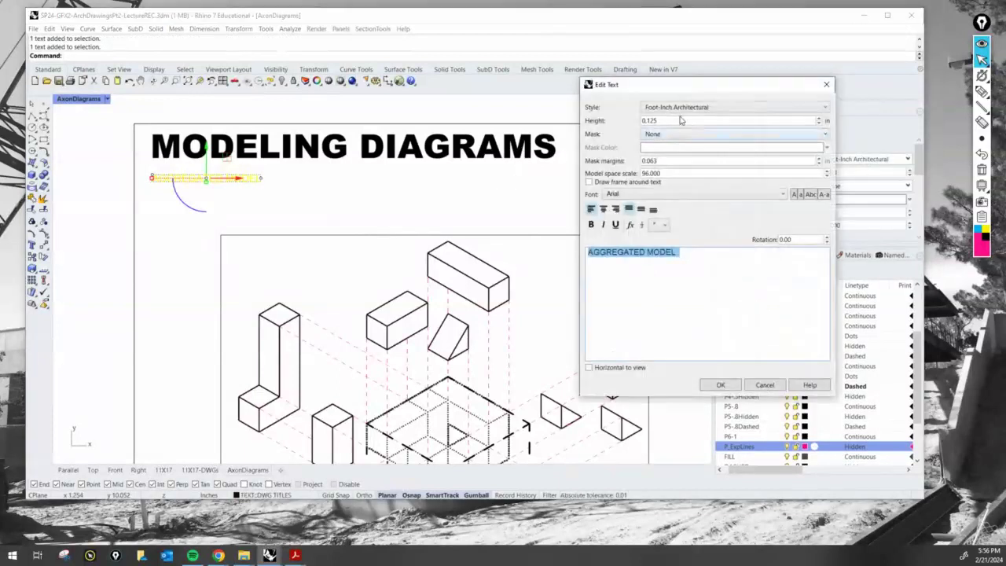
click(672, 194)
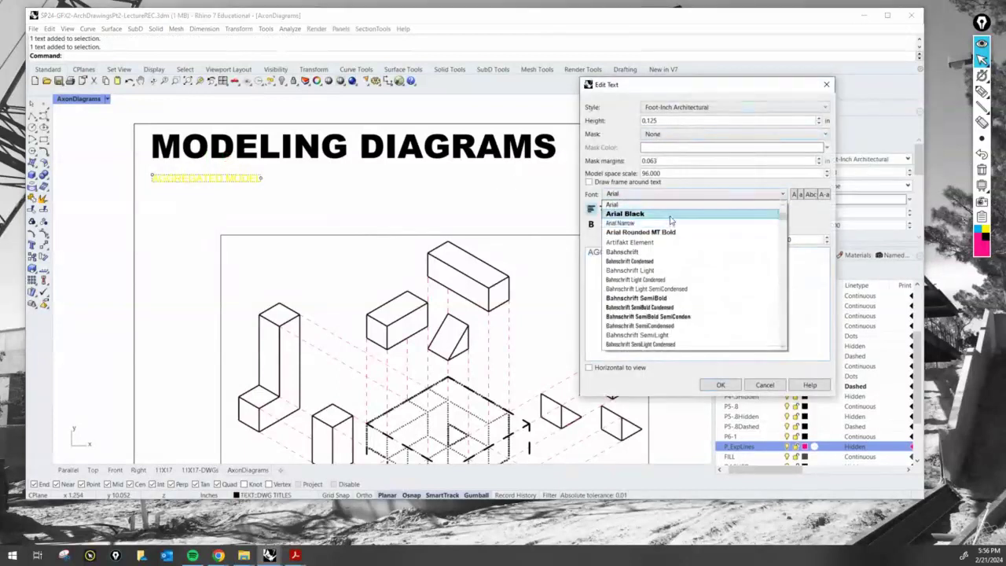
click(670, 213)
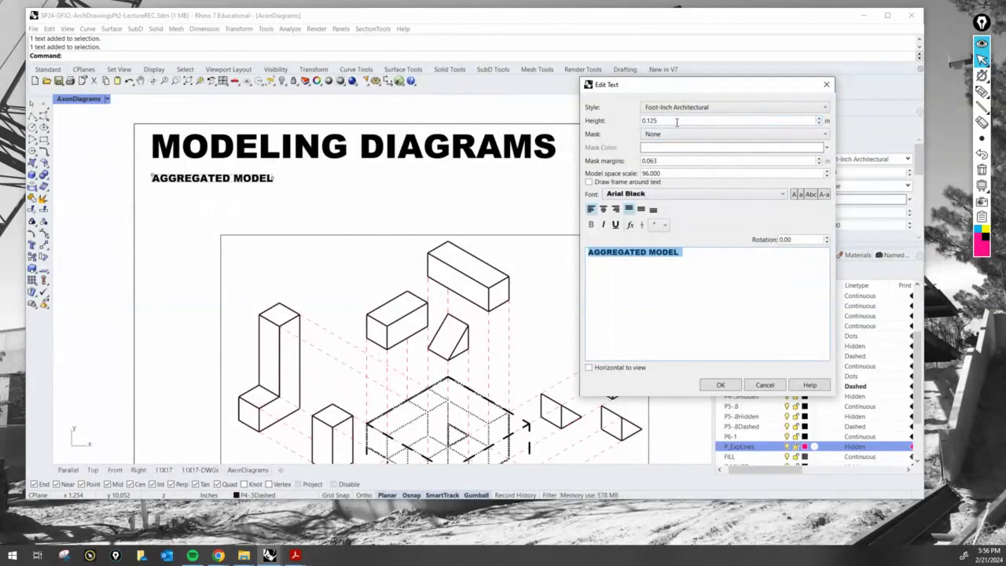
double_click(649, 120)
text(.2)
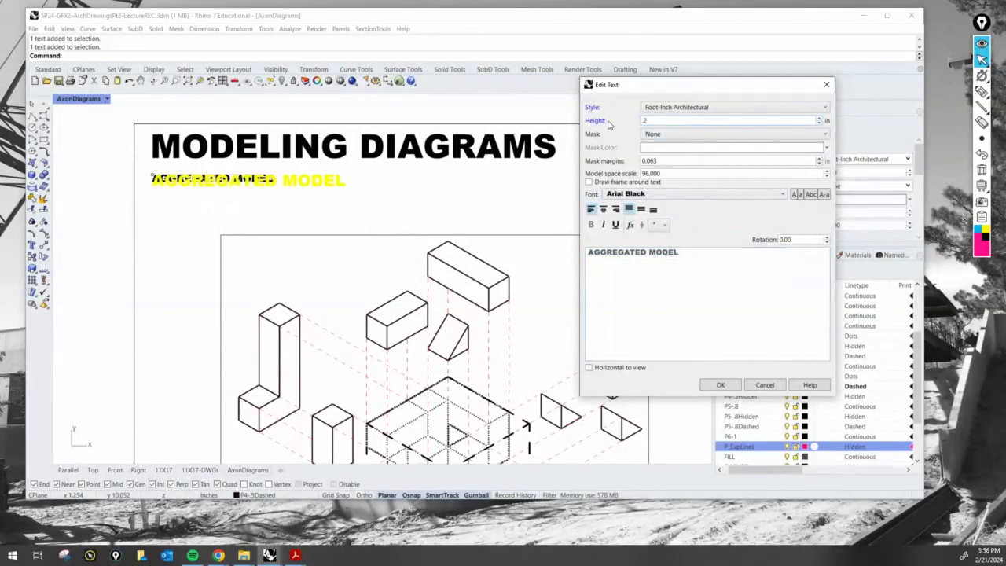
text(5)
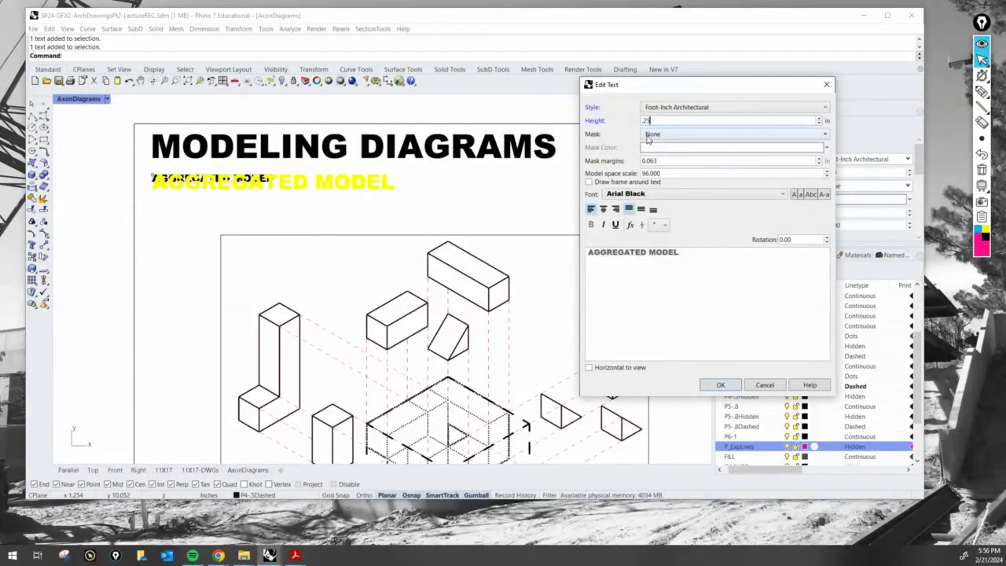
Change the AGGREGATED MODEL subtitle's font to regular Arial
click(621, 195)
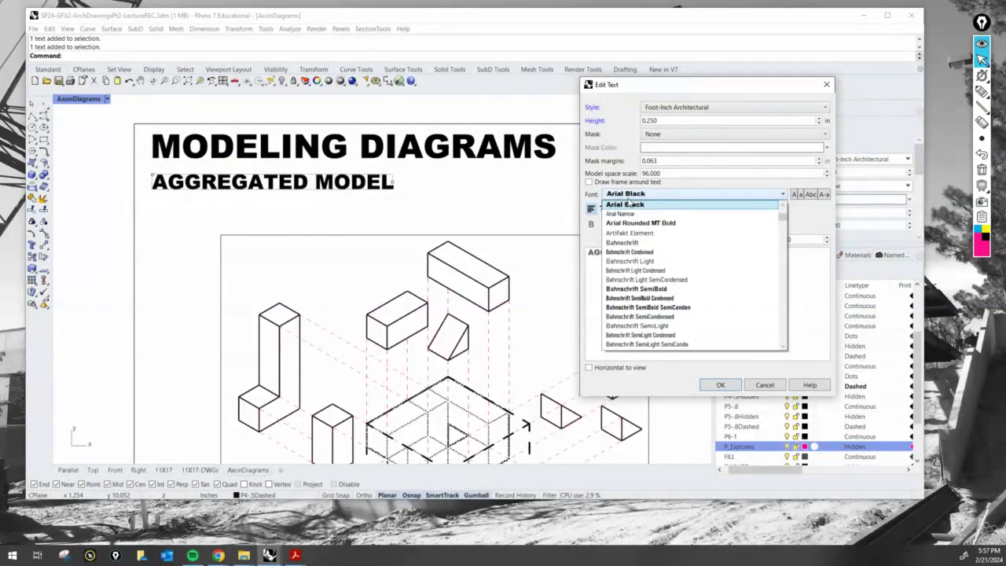
scroll(636, 208, up, 1)
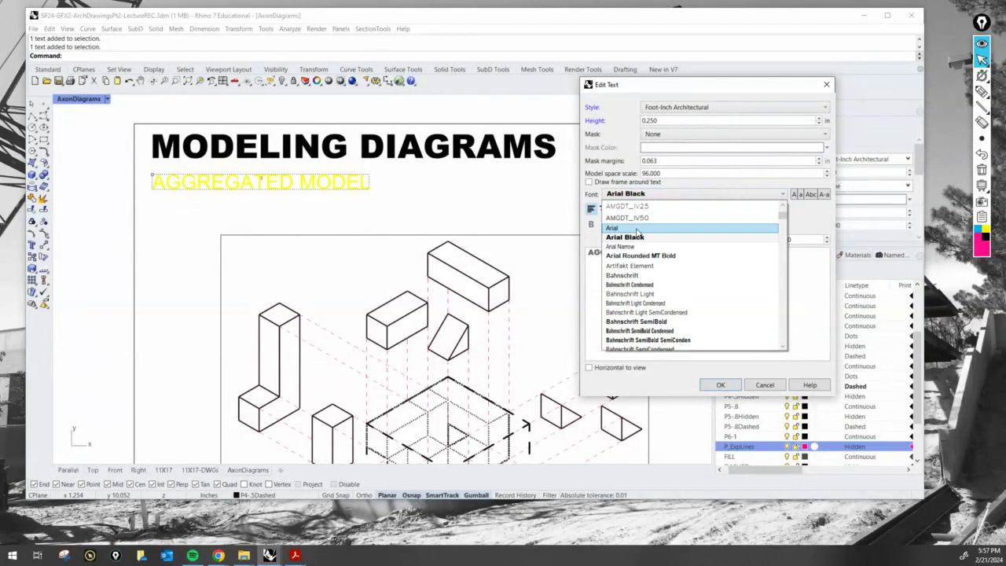
click(633, 230)
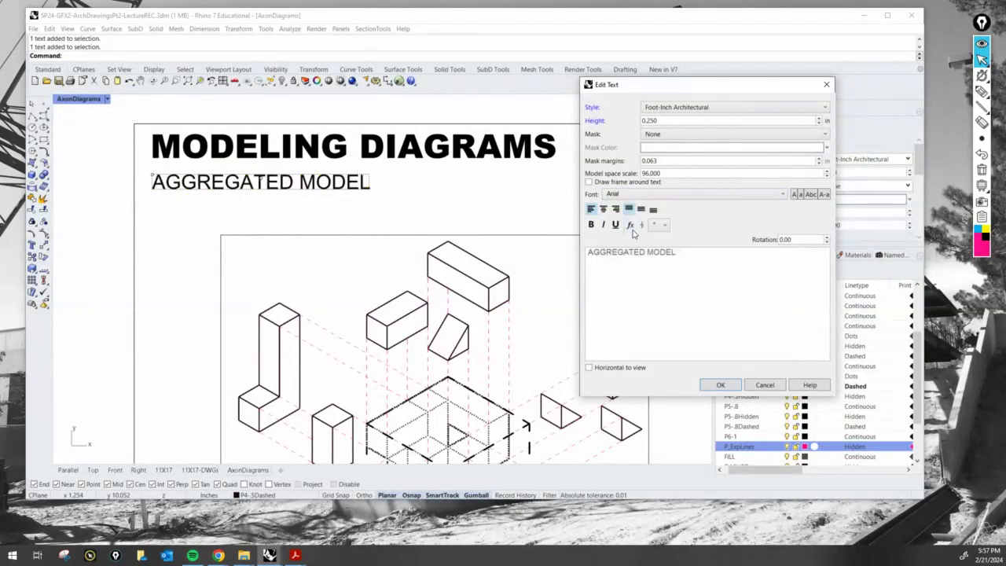
click(718, 386)
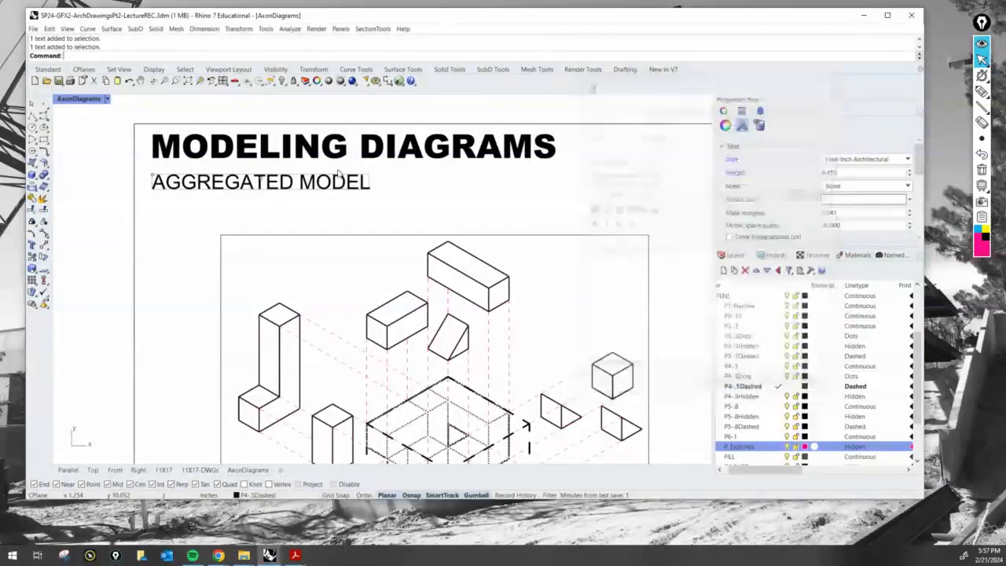
Reword the subtitle under the MODELING DIAGRAMS heading as "P2, AGGREGATE MODEL DRAWINGS"
scroll(338, 185, down, 4)
scroll(311, 179, up, 4)
click(297, 174)
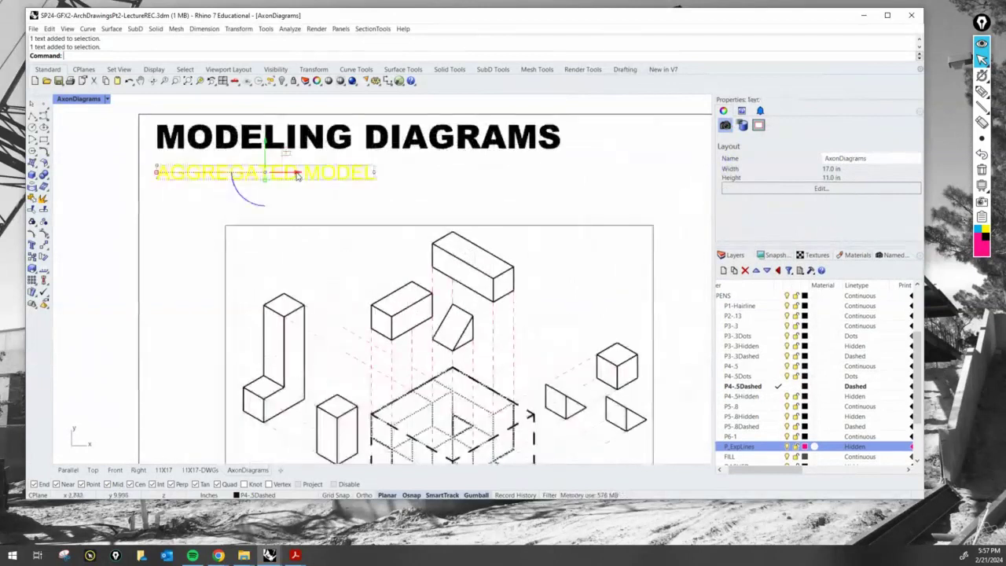
double_click(298, 175)
click(591, 253)
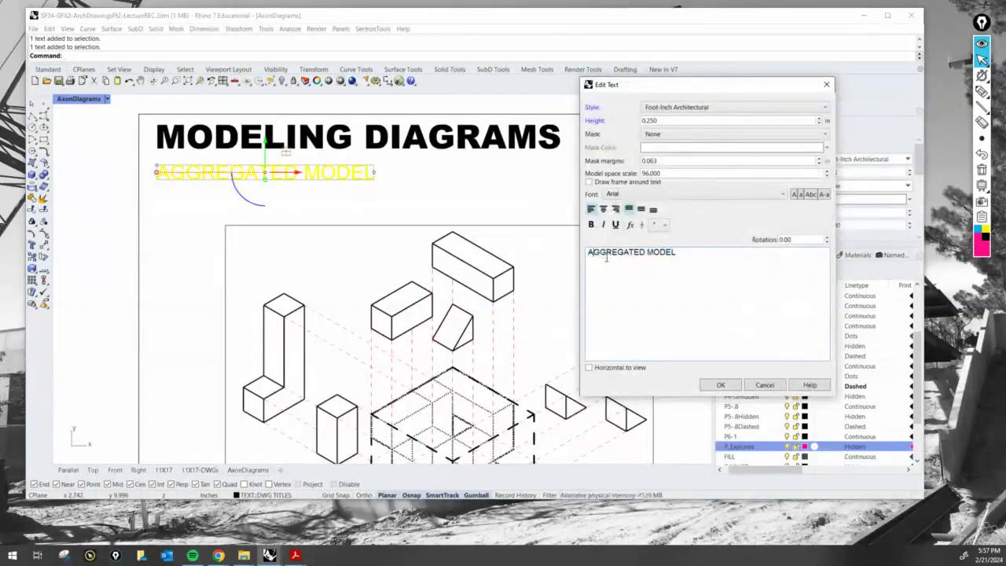
text(P2.)
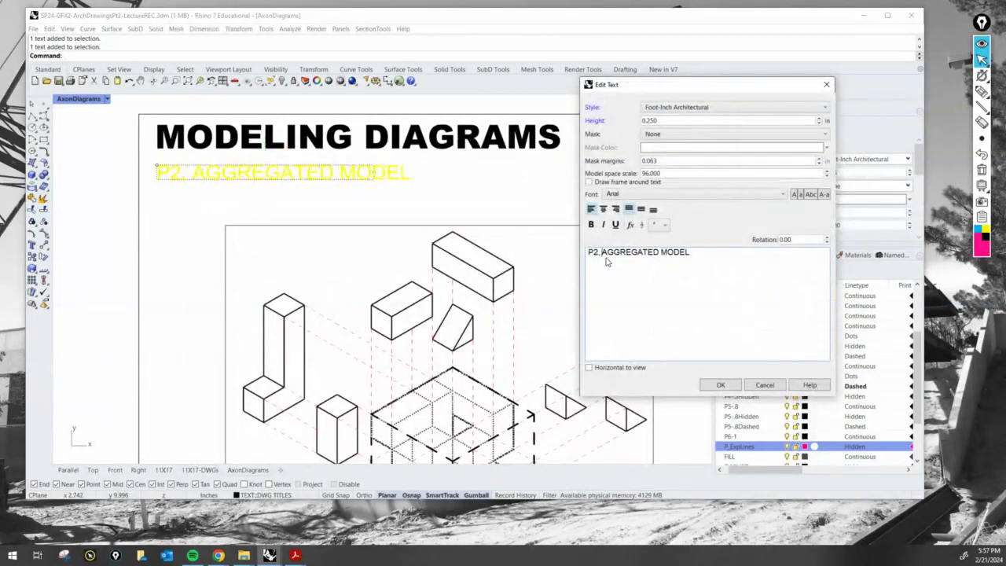
click(656, 253)
key(BackSpace)
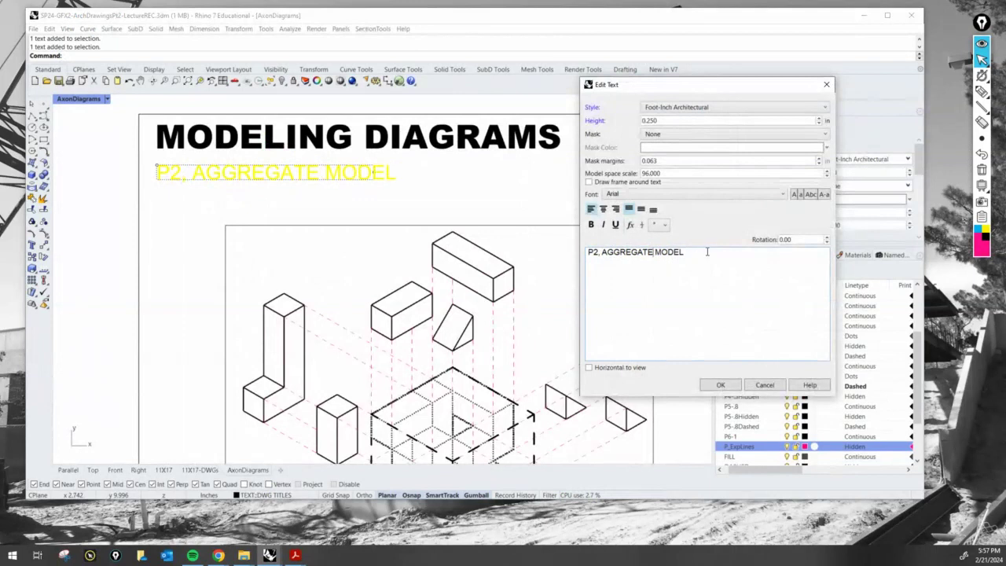
click(705, 253)
text(FRAWINGS)
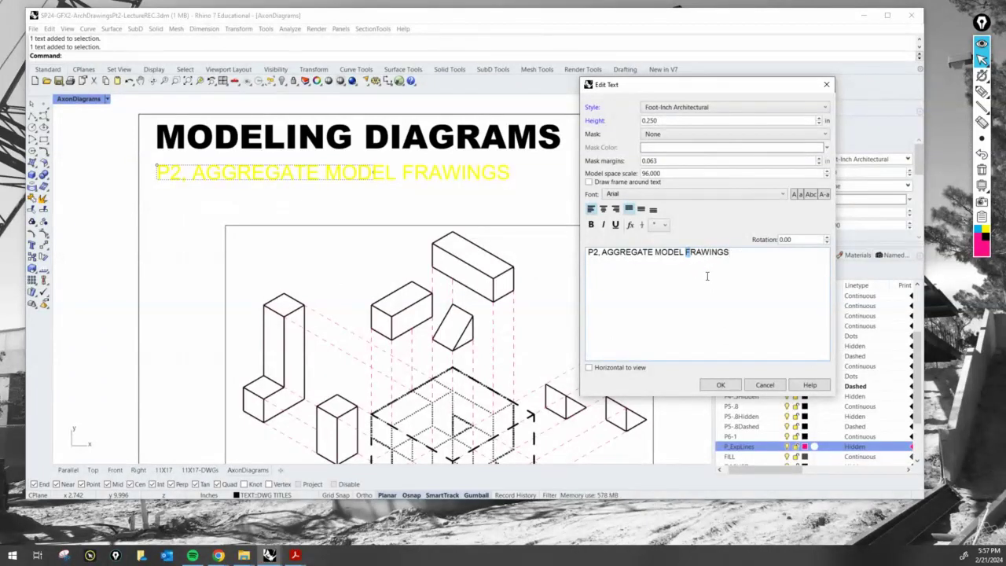
text(D)
click(729, 387)
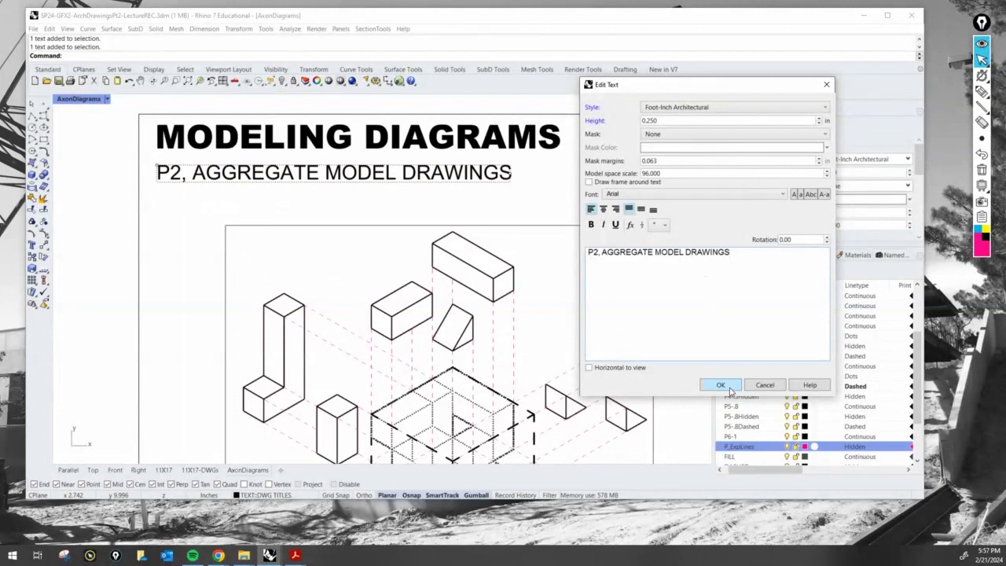
Move the subtitle straight up so it sits closer beneath the MODELING DIAGRAMS heading
click(313, 172)
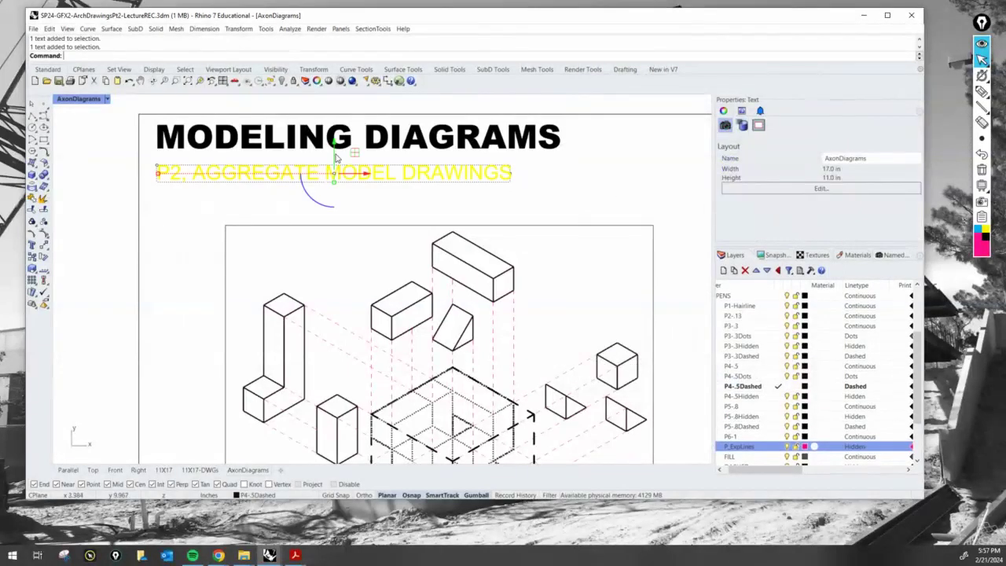
drag(334, 150, 335, 142)
click(602, 168)
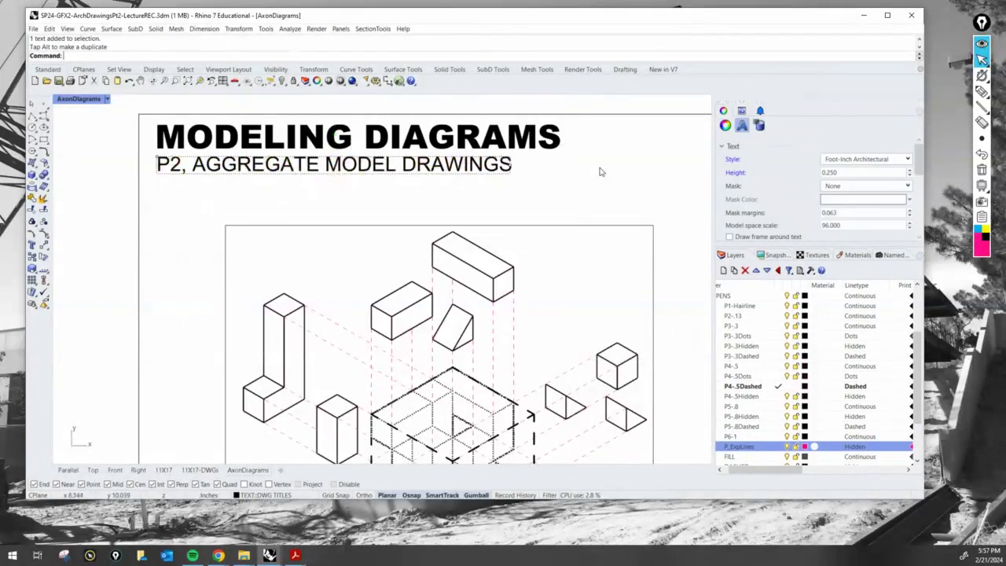
Copy the student and faculty info text from the 11X17-DWGs layout's lower-right corner and paste it into the AxonDiagrams layout
scroll(589, 196, down, 5)
scroll(440, 244, up, 4)
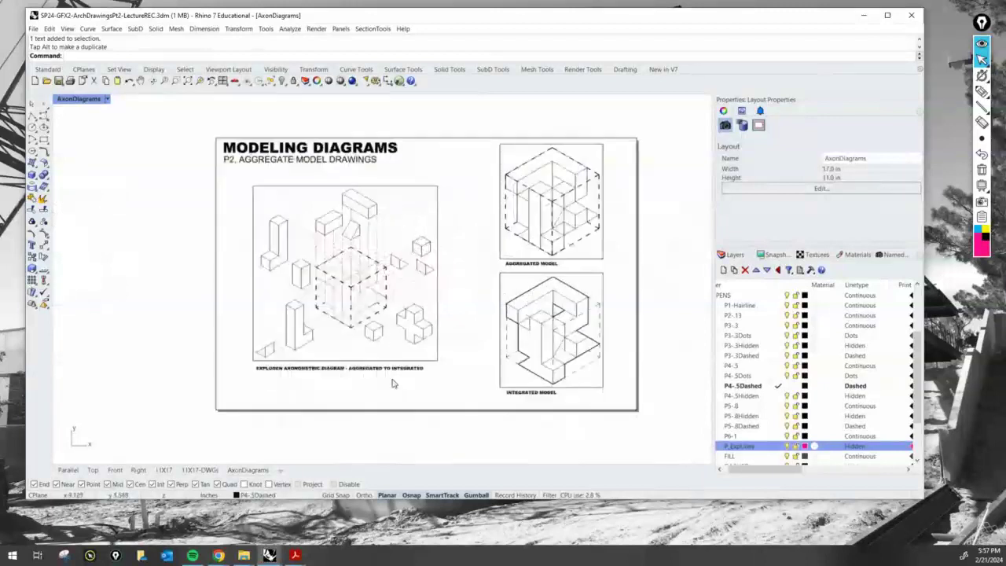
click(199, 470)
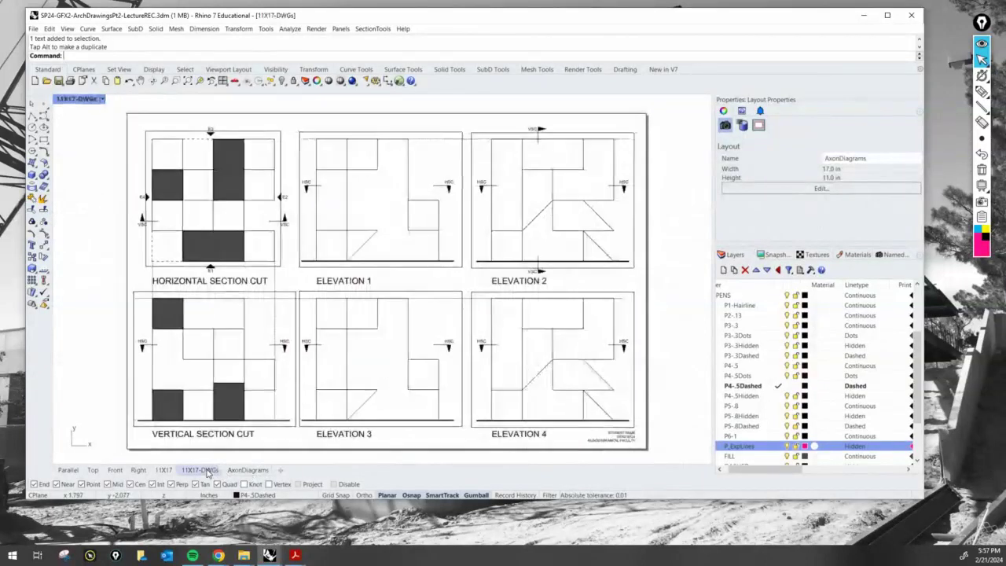
click(636, 438)
key(ctrl+c)
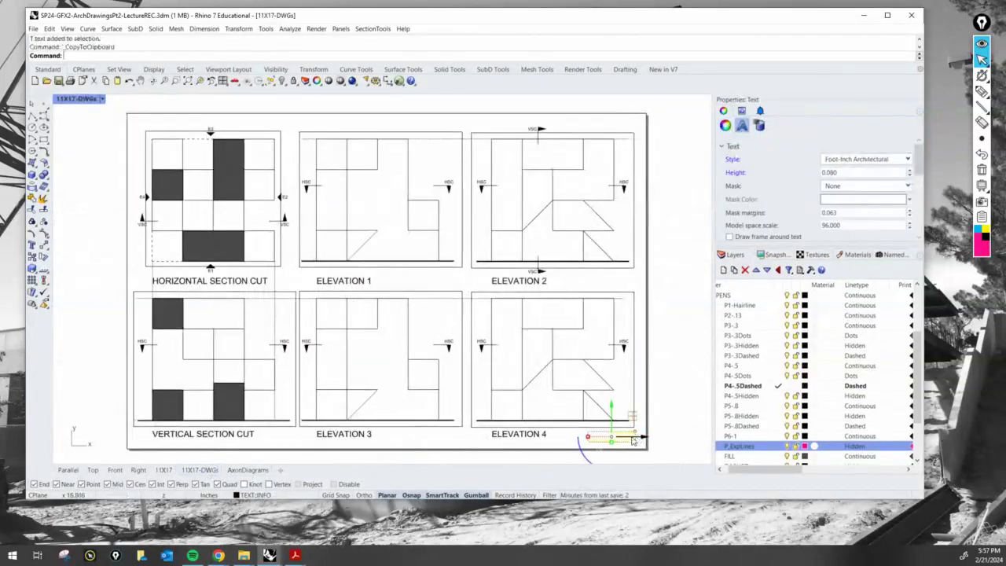
click(248, 470)
key(ctrl+v)
scroll(638, 409, up, 4)
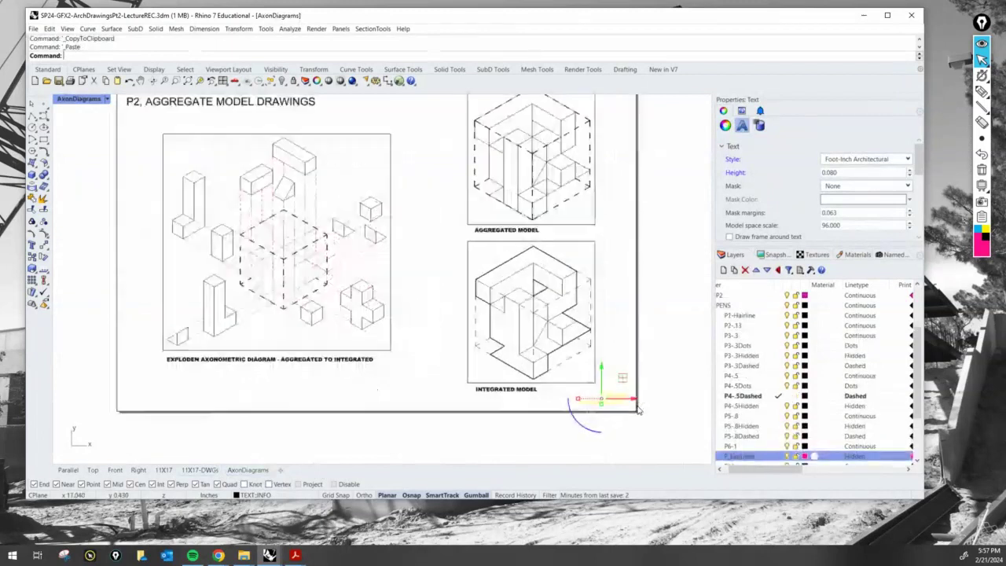
Shift the pasted info text slightly within the lower-right corner of the AxonDiagrams sheet, close to the sheet edge
scroll(635, 402, up, 6)
drag(602, 399, 618, 402)
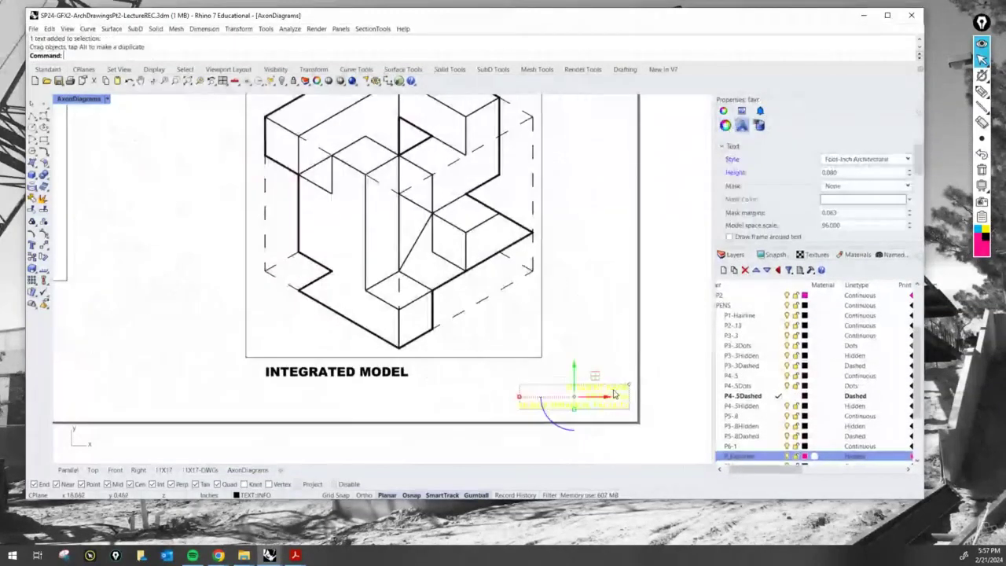
key(Escape)
Move the exploded axonometric detail and its title straight down until its frame's bottom is about level with the integrated model's frame
scroll(657, 364, down, 5)
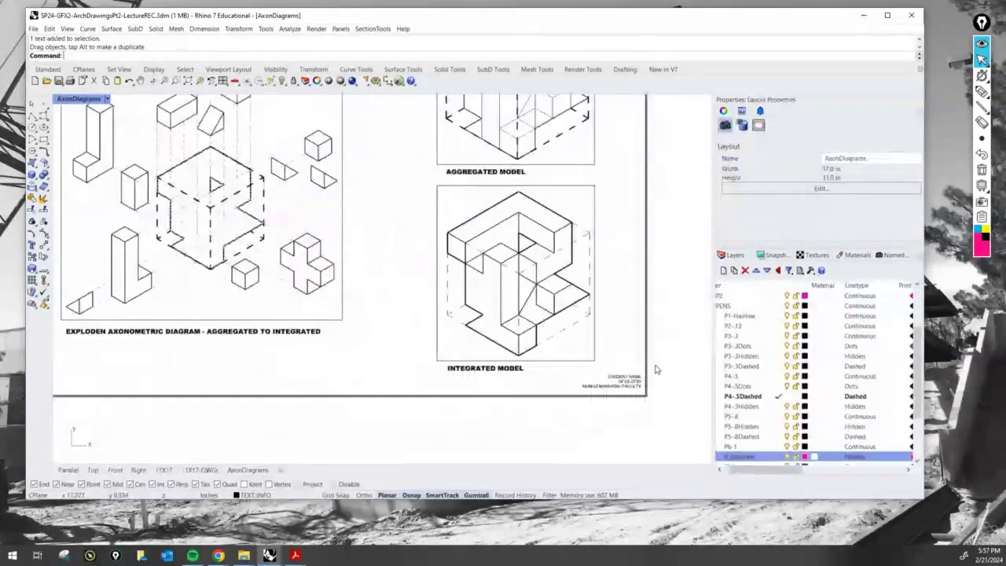
scroll(657, 369, down, 3)
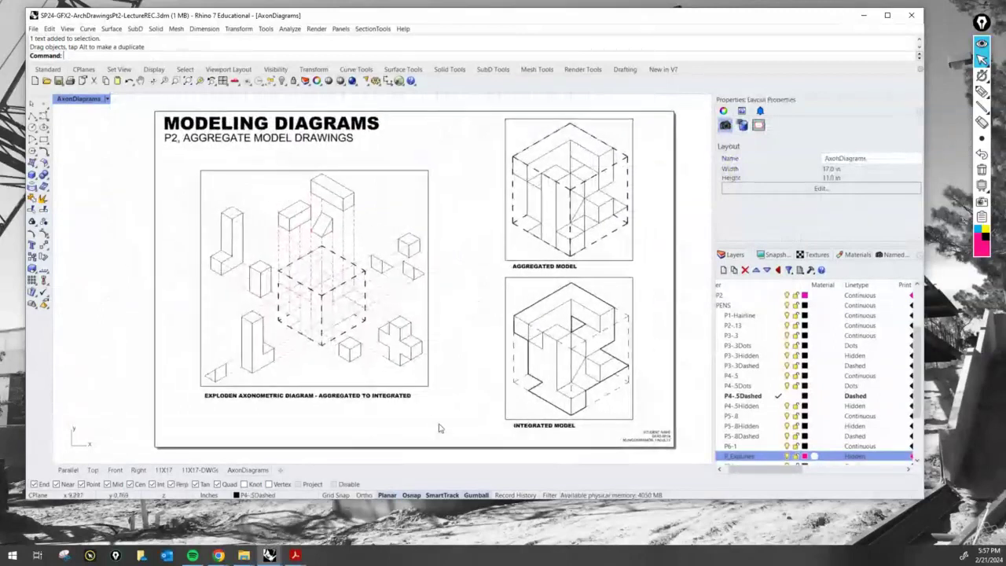
drag(439, 428, 179, 170)
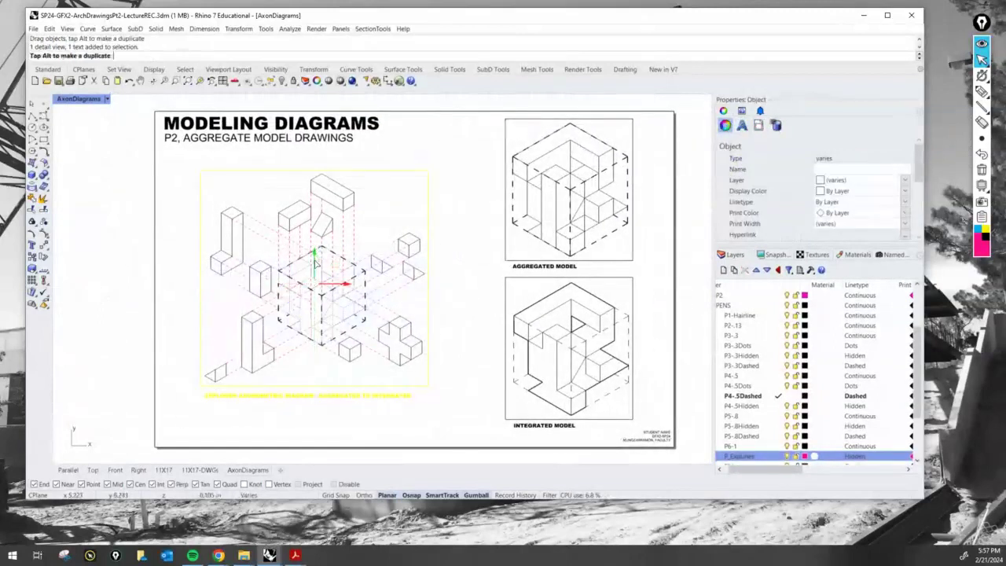
drag(315, 264, 315, 287)
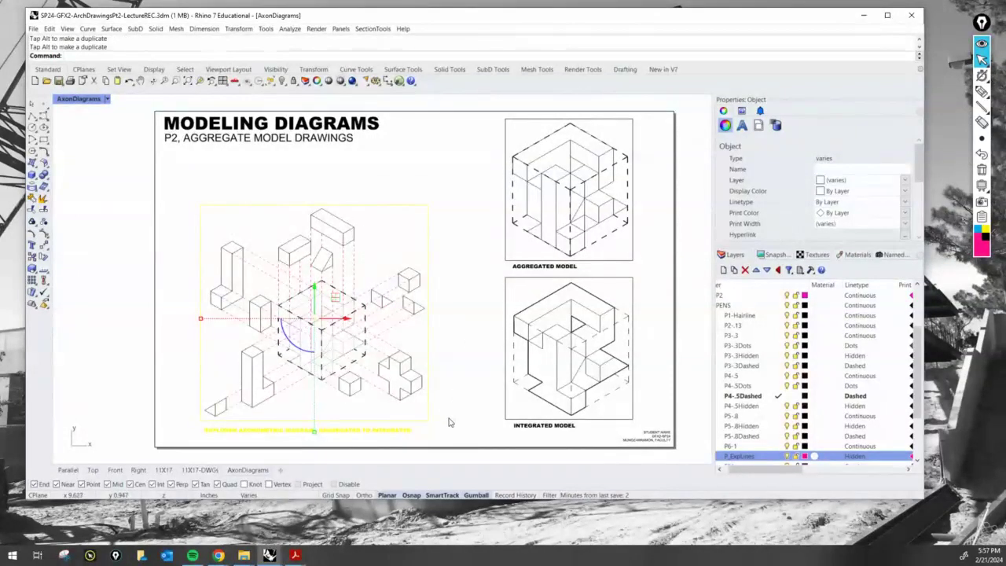
scroll(449, 422, up, 2)
scroll(451, 411, down, 2)
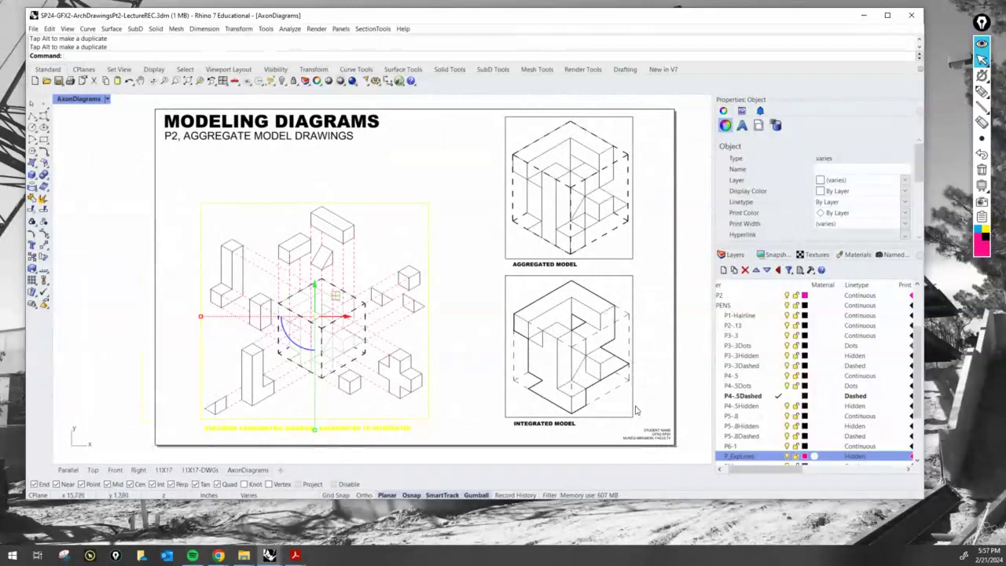
click(460, 242)
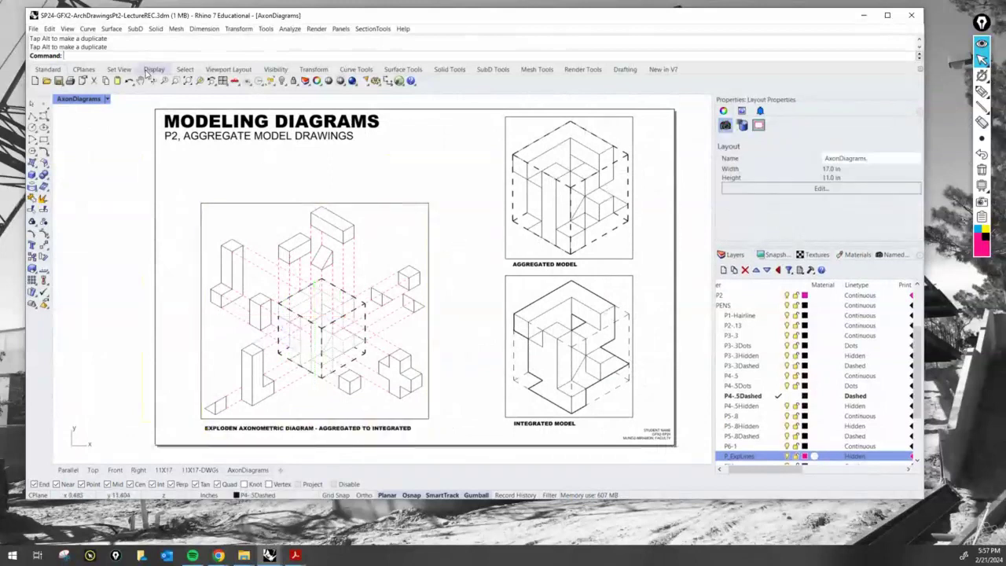
Save the Rhino file with the finished AxonDiagrams layout
click(58, 80)
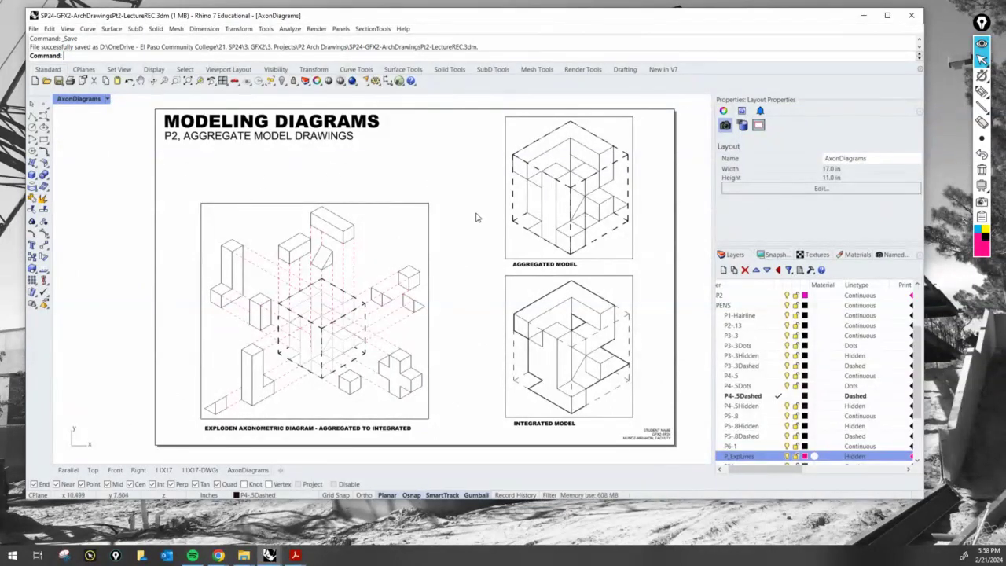
click(57, 81)
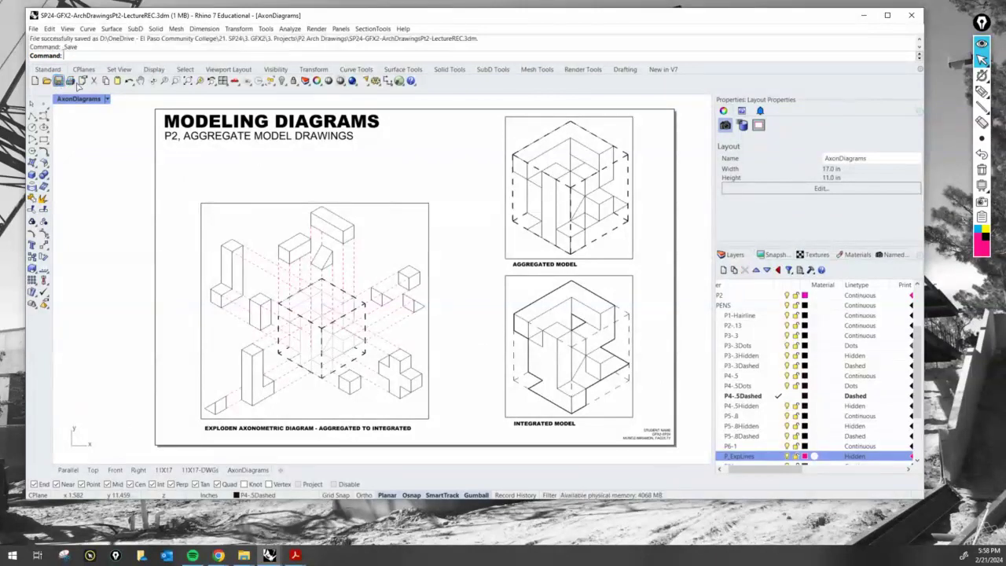